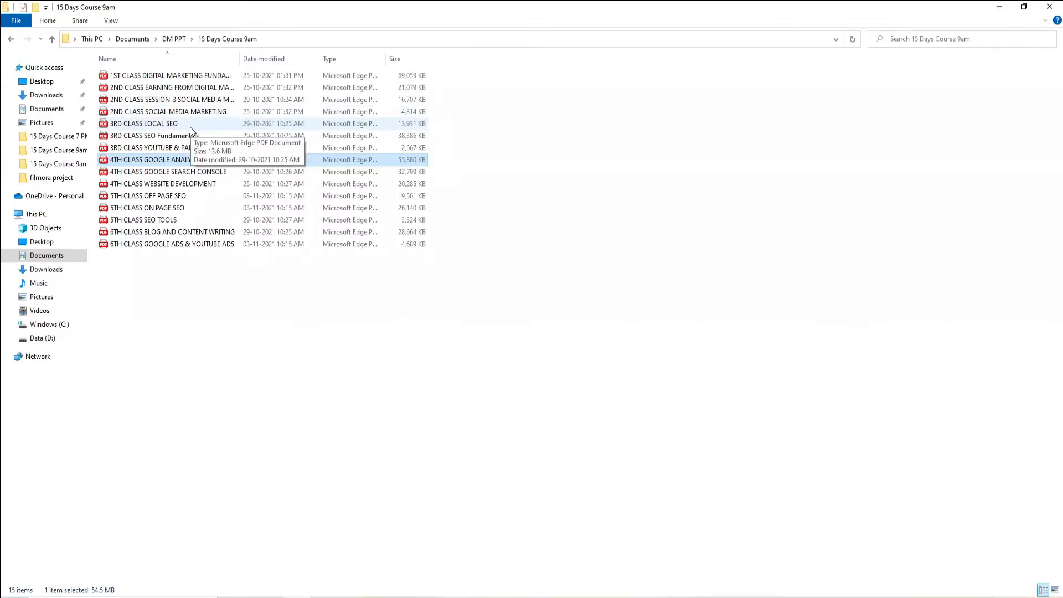
Open the PDF "4TH CLASS WEBSITE DEVELOPMENT" from the 15 Days Course 9am folder.
{"action": "left_click", "coordinate": [194, 148]}
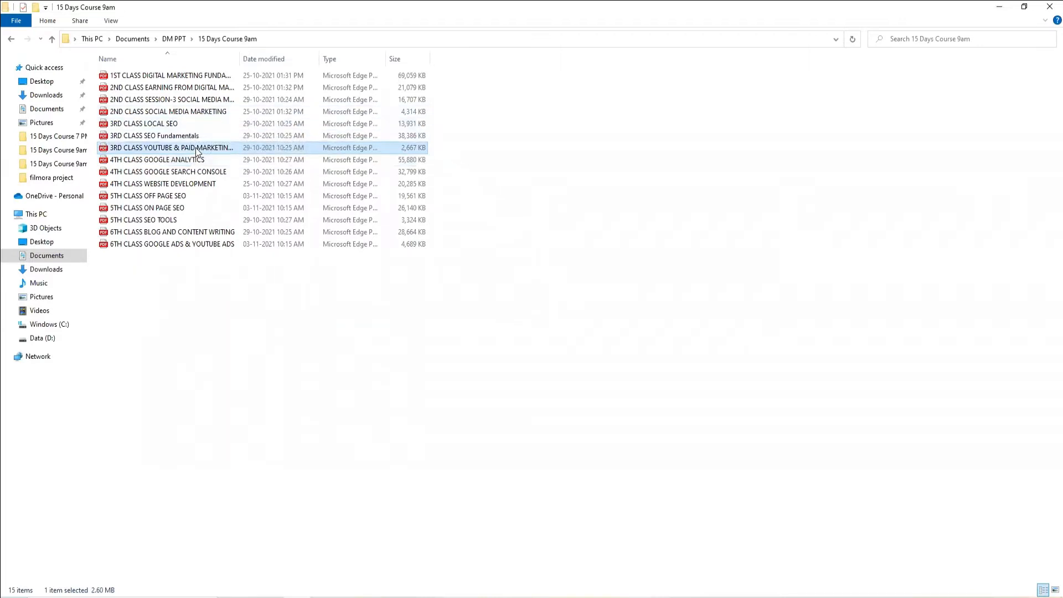
{"action": "left_click", "coordinate": [194, 136]}
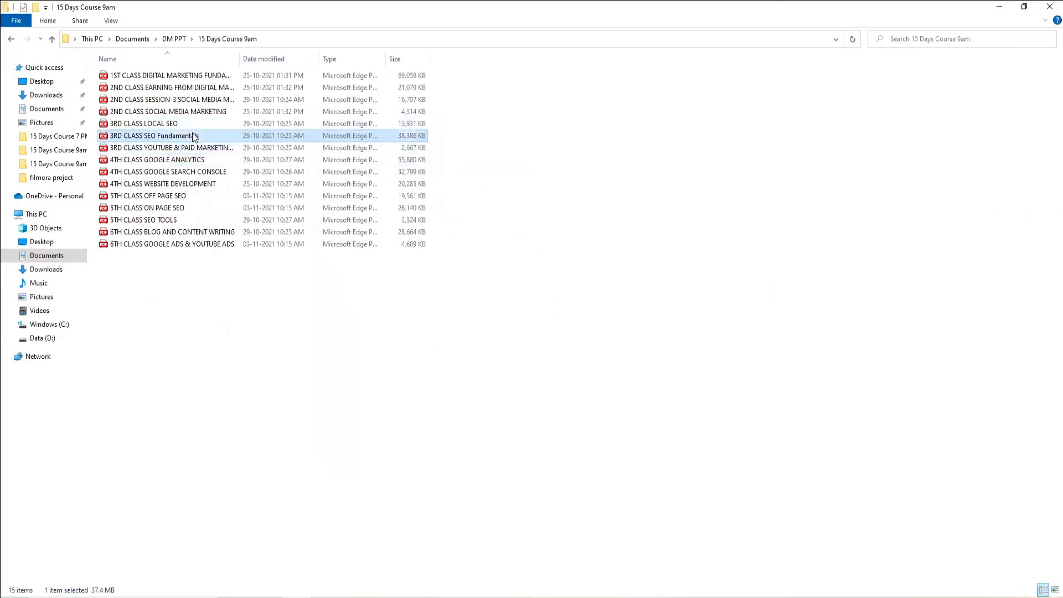
{"action": "left_click", "coordinate": [191, 126]}
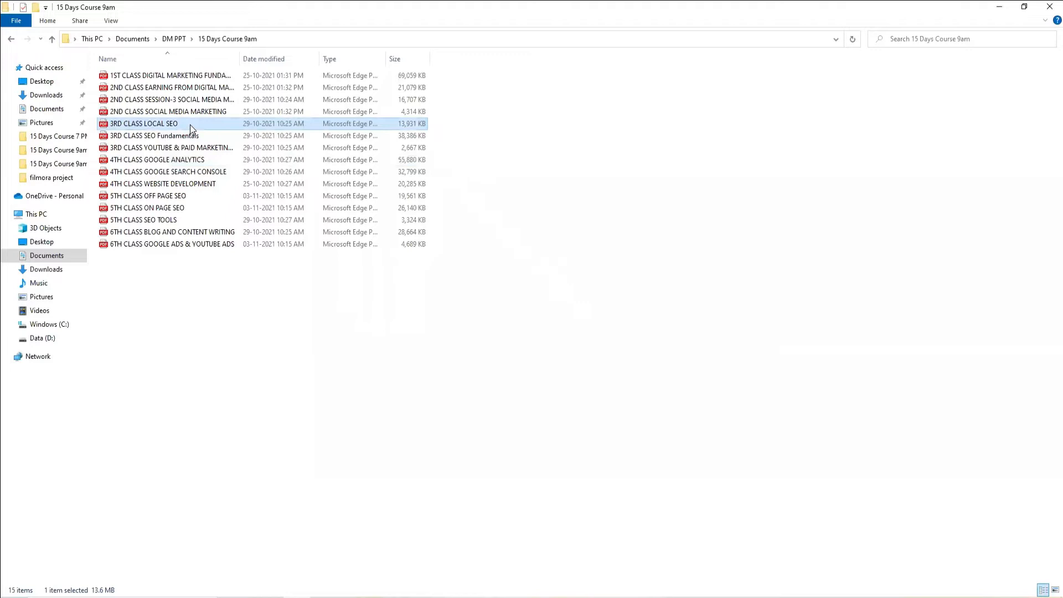
{"action": "left_click", "coordinate": [187, 160]}
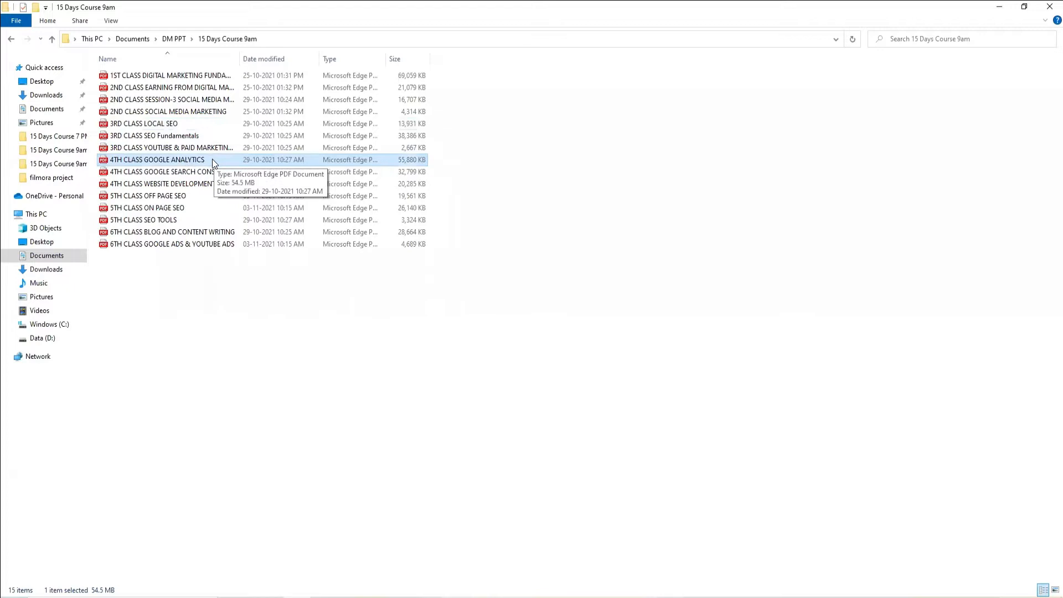
{"action": "left_click", "coordinate": [211, 173]}
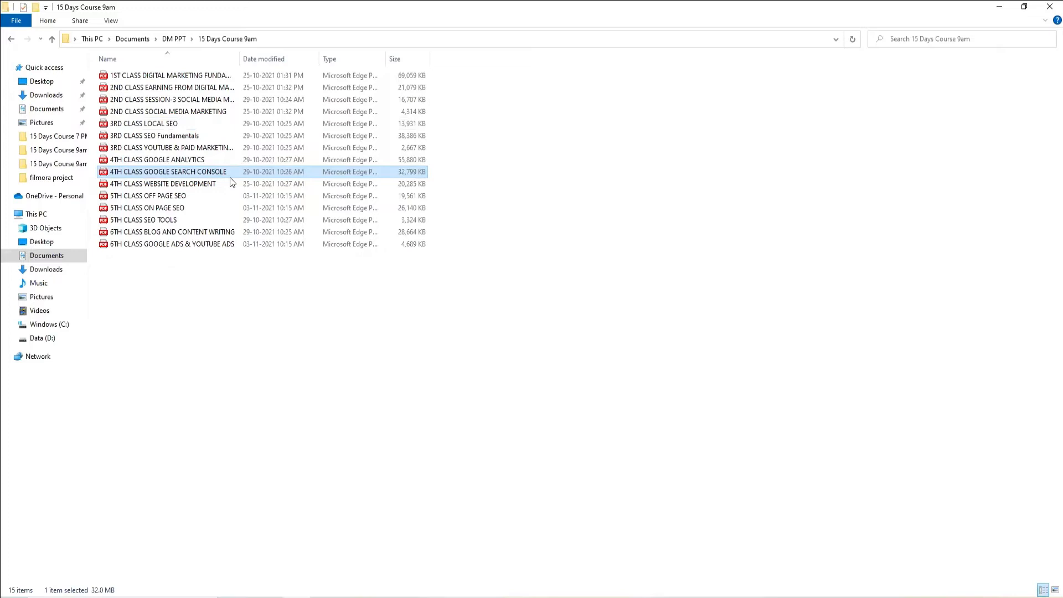
{"action": "left_click", "coordinate": [210, 186]}
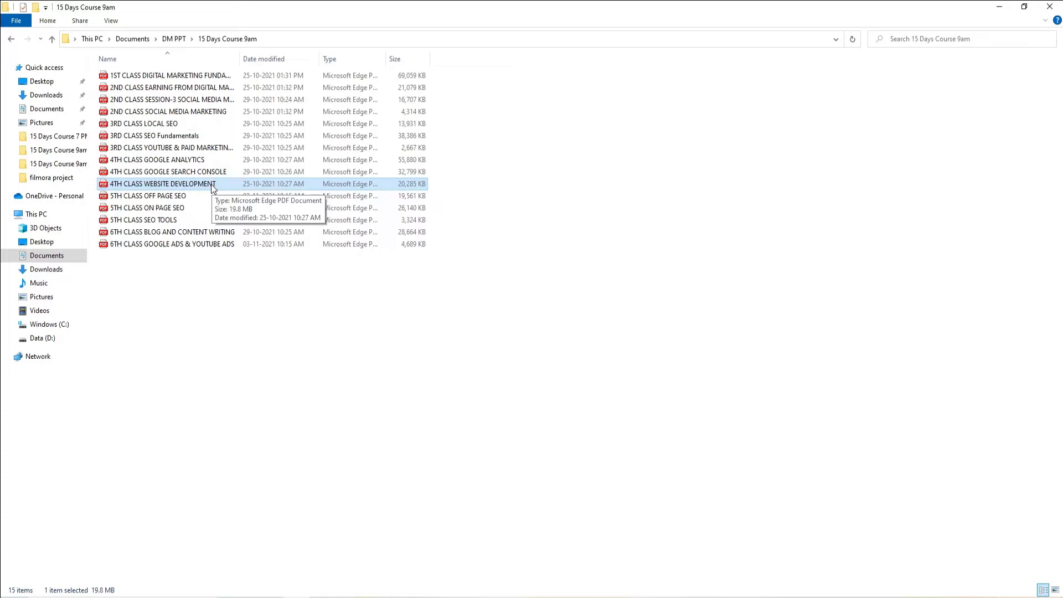
{"action": "double_click", "coordinate": [211, 184]}
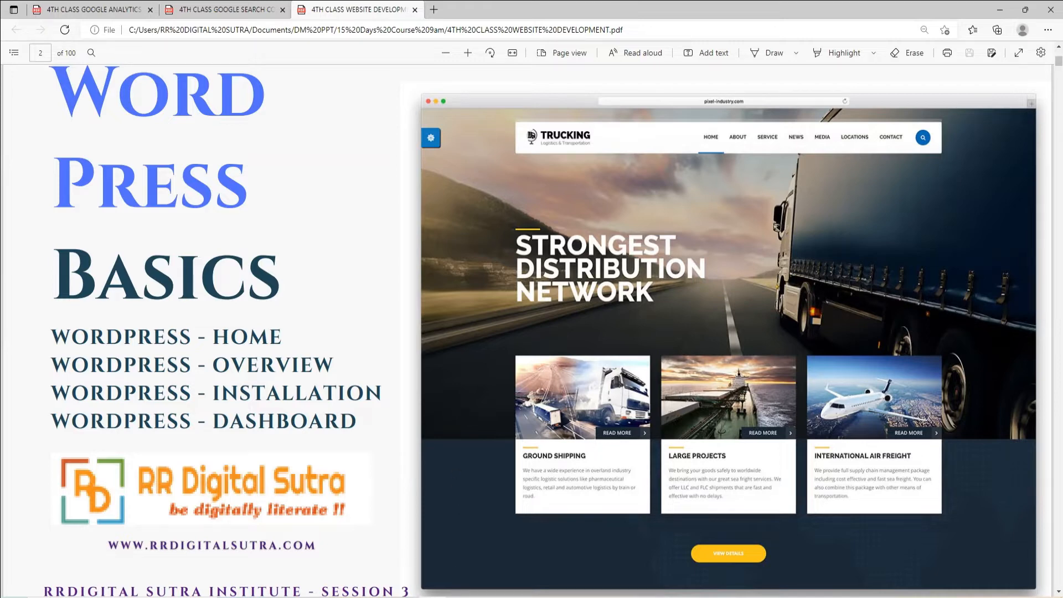
Look over the Website Class topic list in Word and the Google Search Console and Google Analytics PDFs in Edge.
{"action": "key", "text": "alt+Tab"}
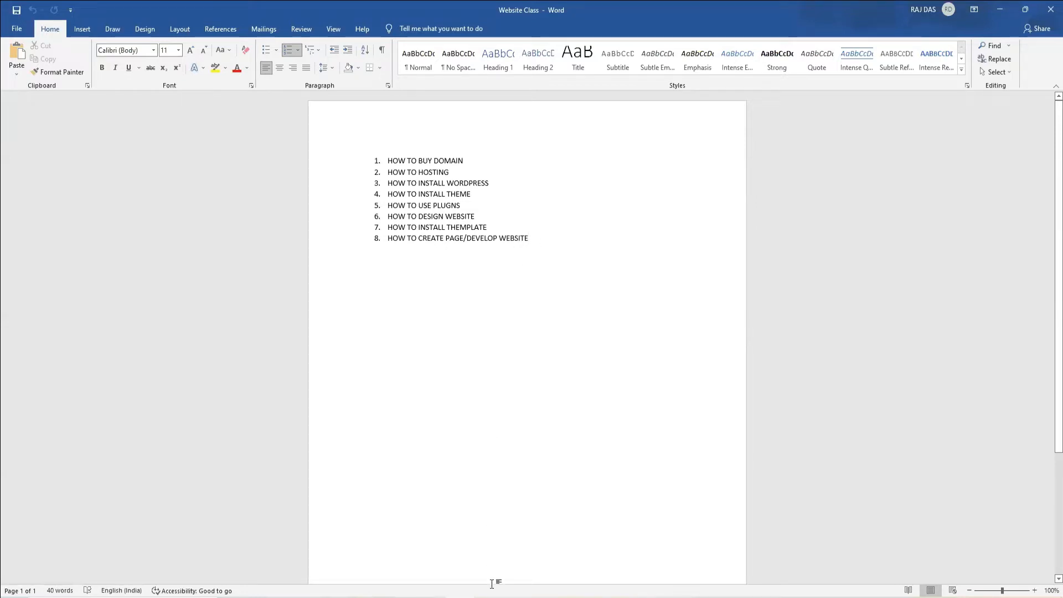
{"action": "key", "text": "alt+Tab"}
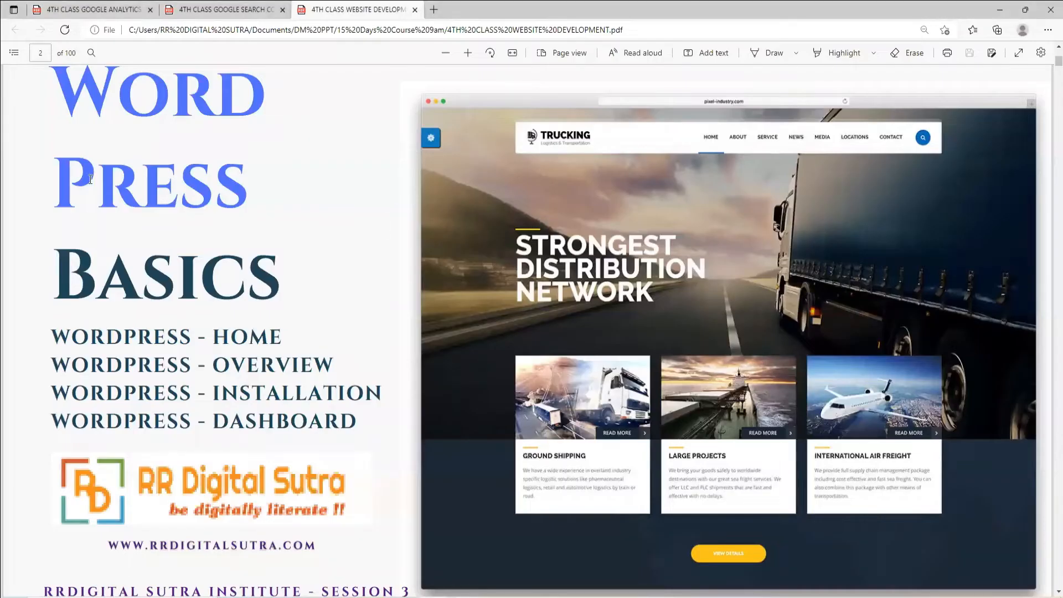
{"action": "left_click", "coordinate": [207, 9]}
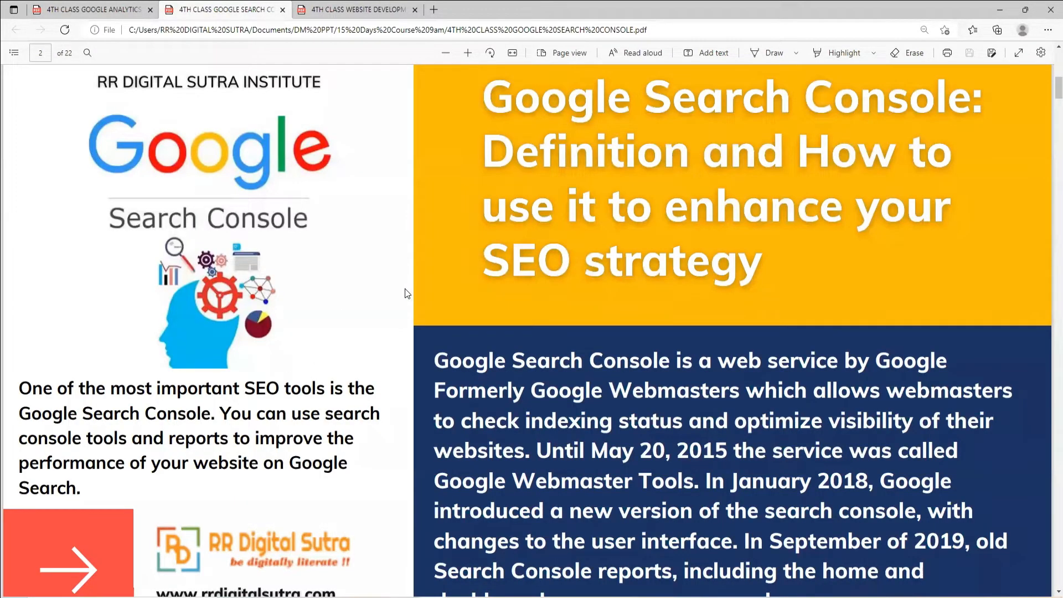
{"action": "left_click", "coordinate": [95, 6]}
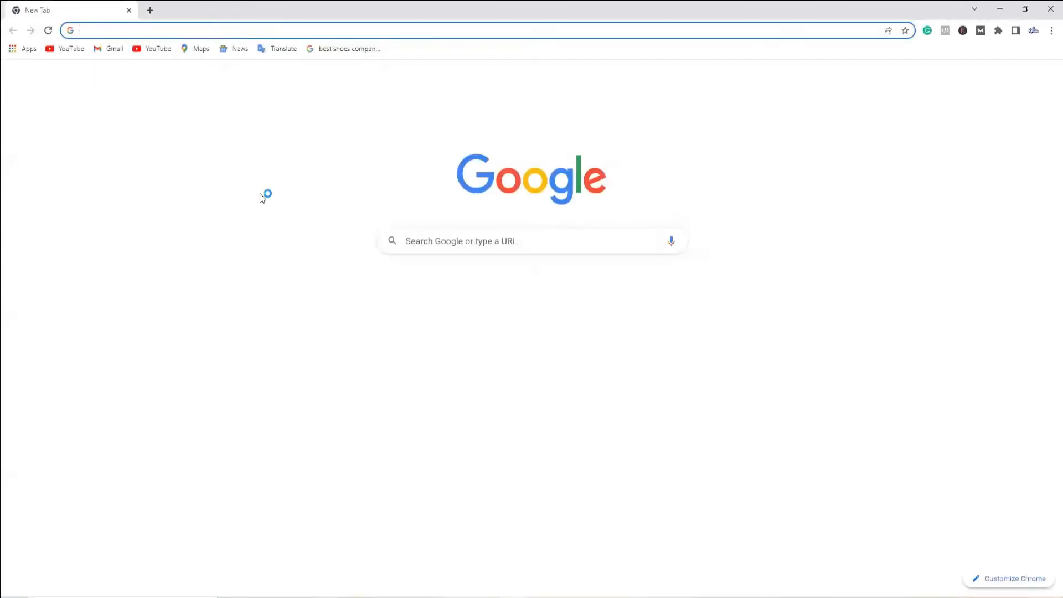
Open godaddy.com in Chrome and search for the domain "your food cook".
{"action": "type", "text": "godaddy.com"}
{"action": "key", "text": "Return"}
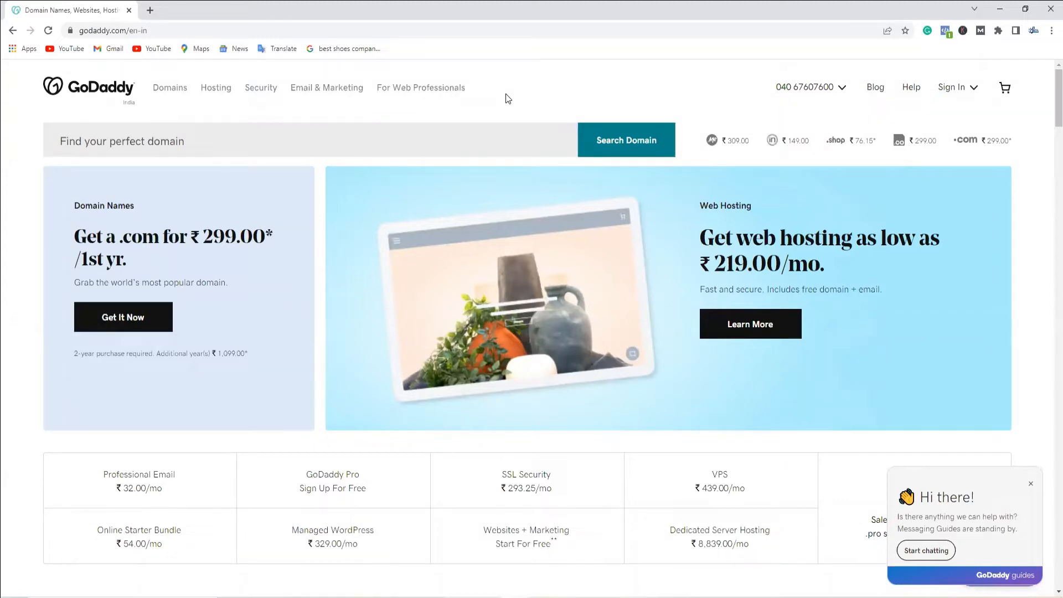
{"action": "left_click", "coordinate": [289, 142]}
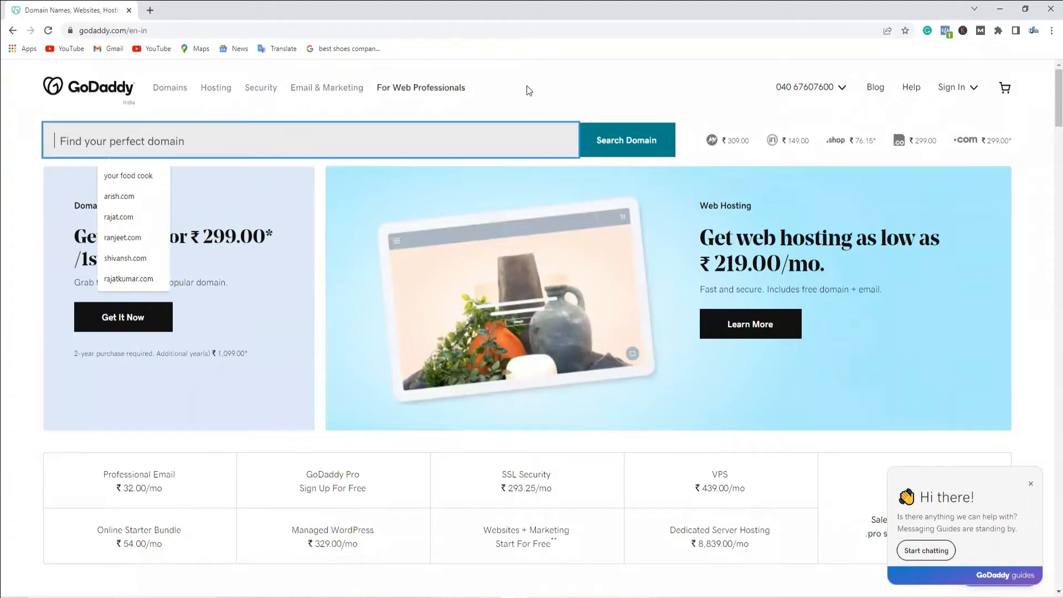
{"action": "left_click", "coordinate": [151, 177]}
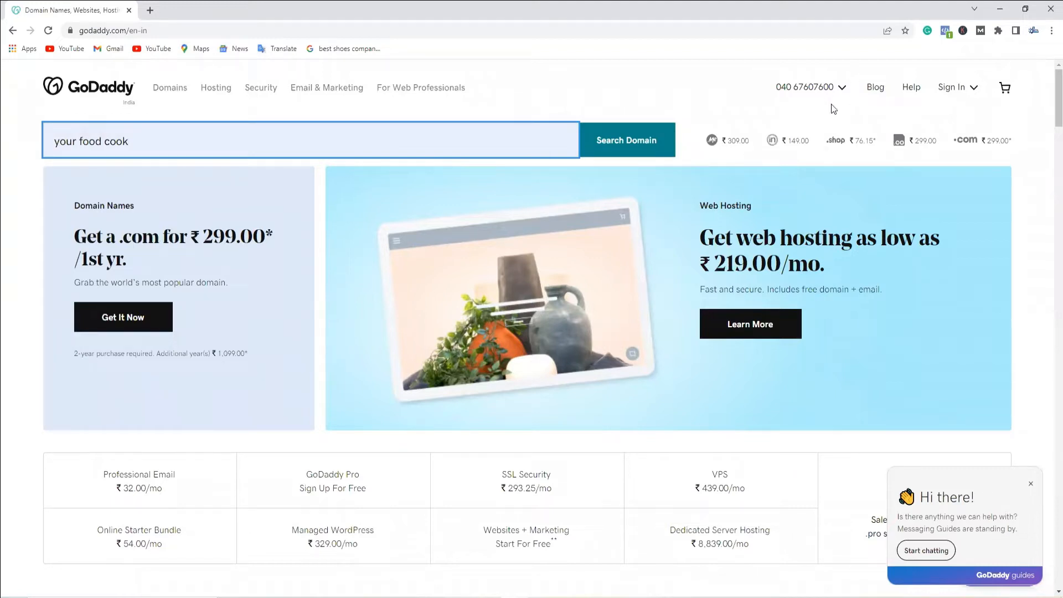
{"action": "left_click", "coordinate": [628, 139]}
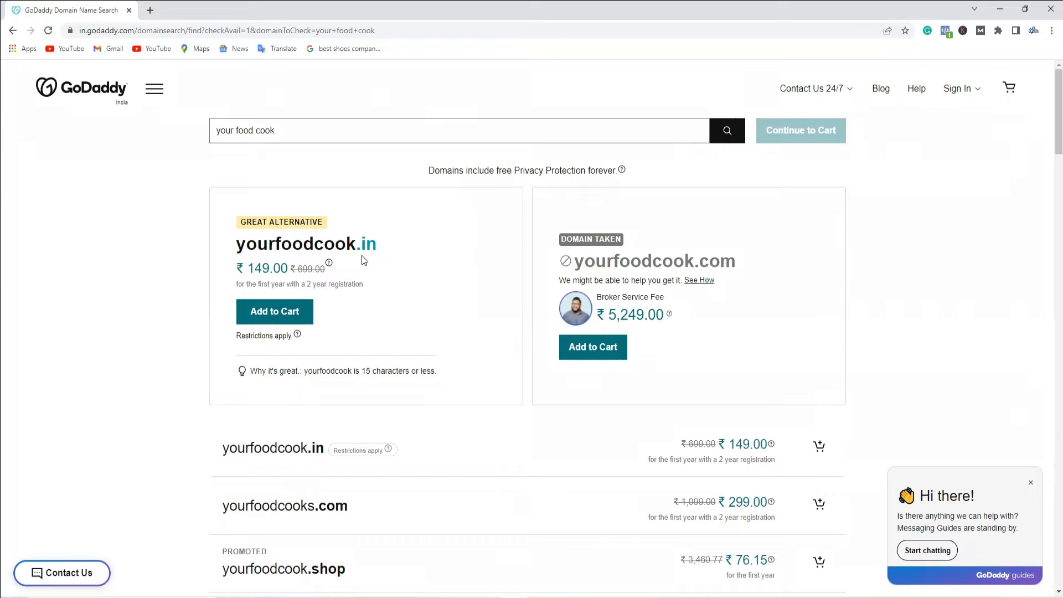
Add yourfoodcook.in to the cart and continue to the domain registration extras.
{"action": "left_click", "coordinate": [279, 314]}
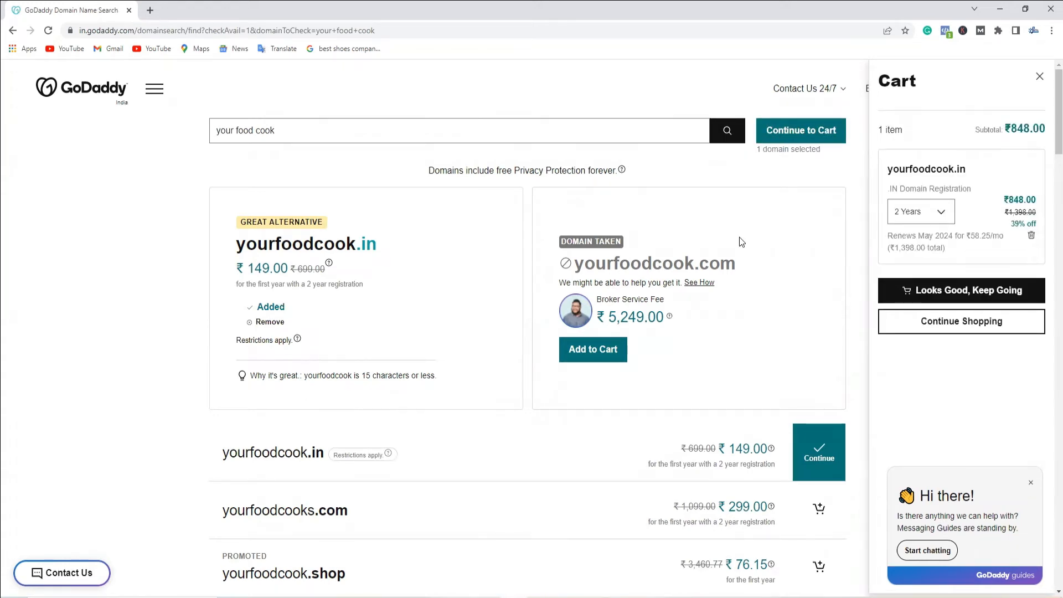
{"action": "left_click", "coordinate": [740, 238]}
{"action": "left_click", "coordinate": [812, 132]}
Choose No Thanks for the custom email address, deselect the free website offer and continue to the cart.
{"action": "left_click", "coordinate": [203, 359]}
{"action": "left_click", "coordinate": [174, 382]}
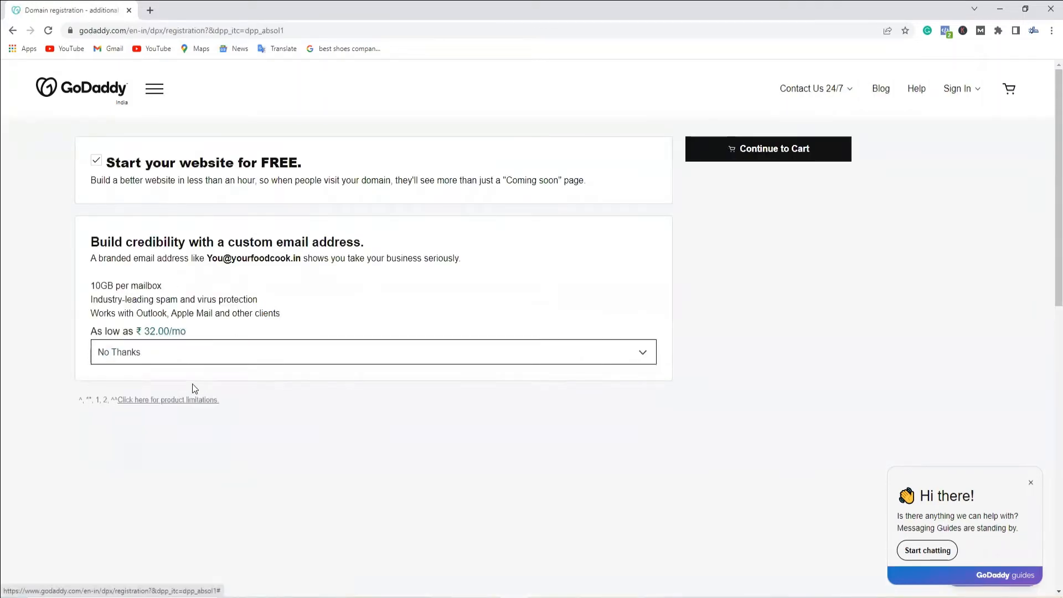
{"action": "left_click", "coordinate": [96, 161]}
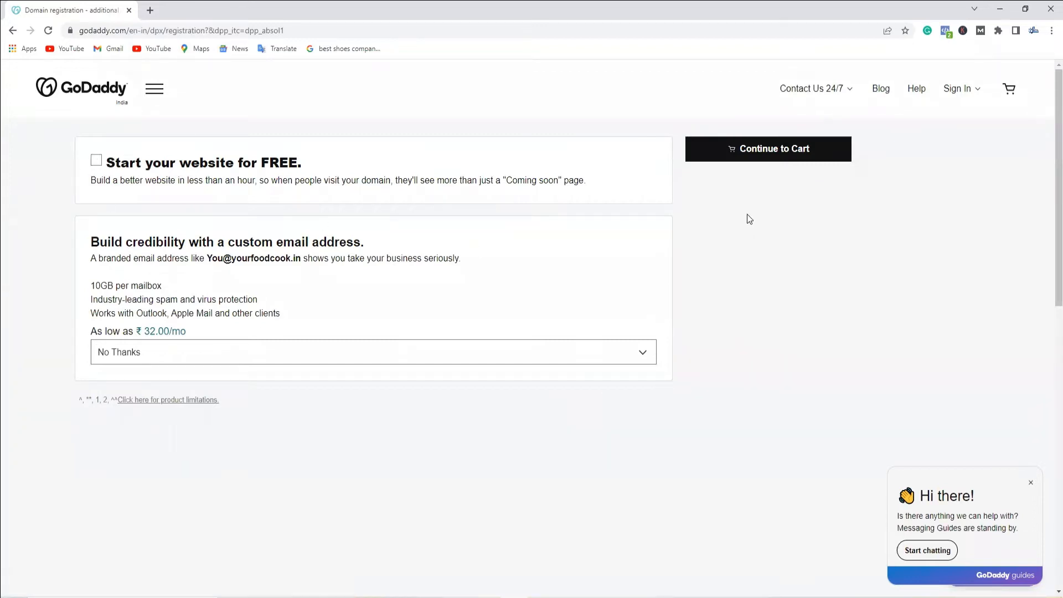
{"action": "left_click", "coordinate": [784, 157]}
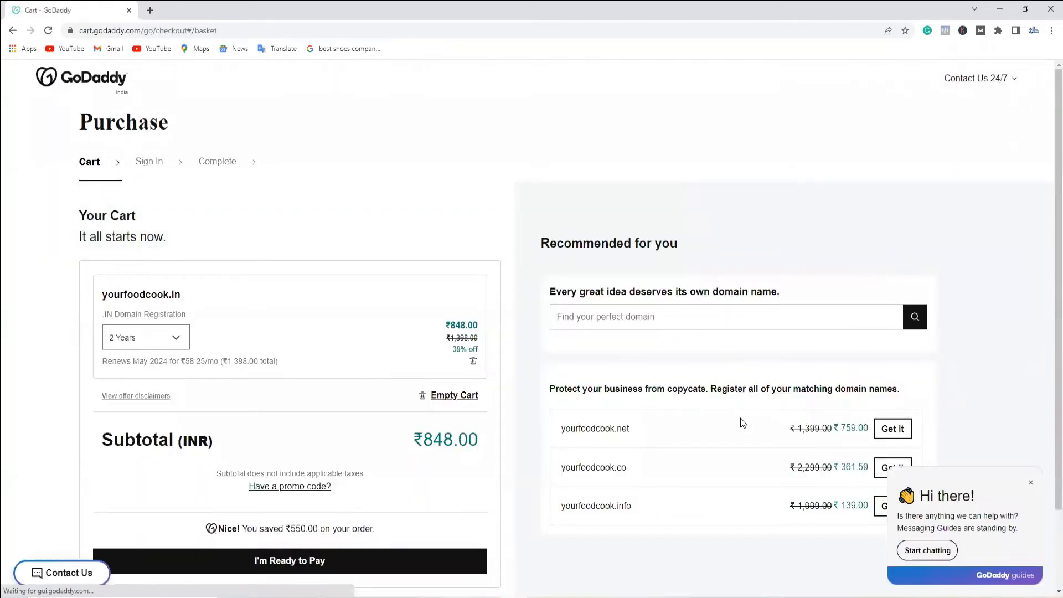
Set the yourfoodcook.in registration period to 1 Year and proceed to the checkout sign-in.
{"action": "scroll", "coordinate": [570, 420], "scroll_direction": "down", "scroll_amount": 2}
{"action": "left_click", "coordinate": [155, 245]}
{"action": "left_click", "coordinate": [146, 266]}
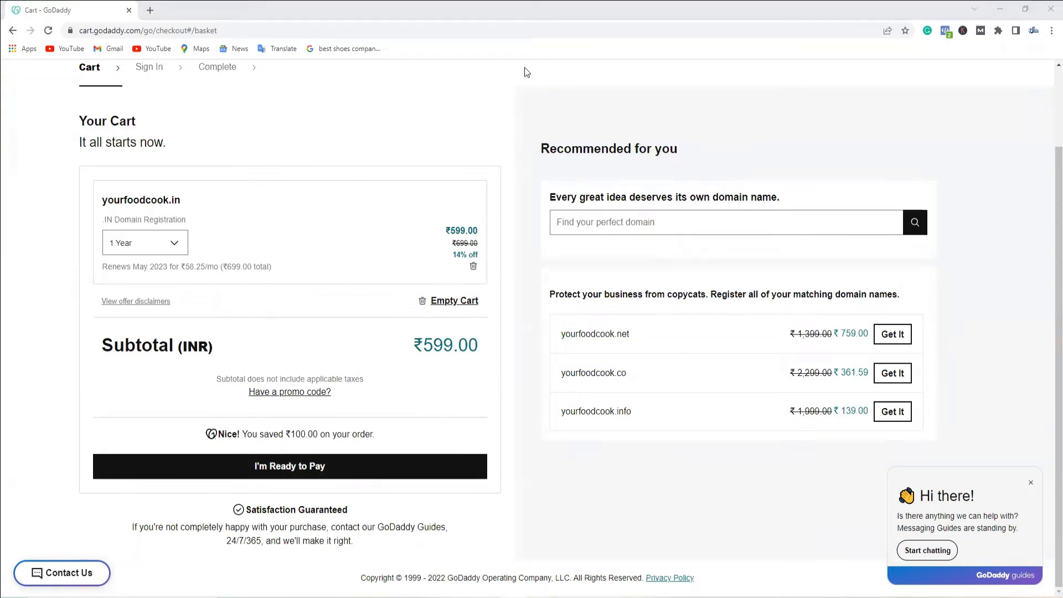
{"action": "left_click", "coordinate": [318, 467]}
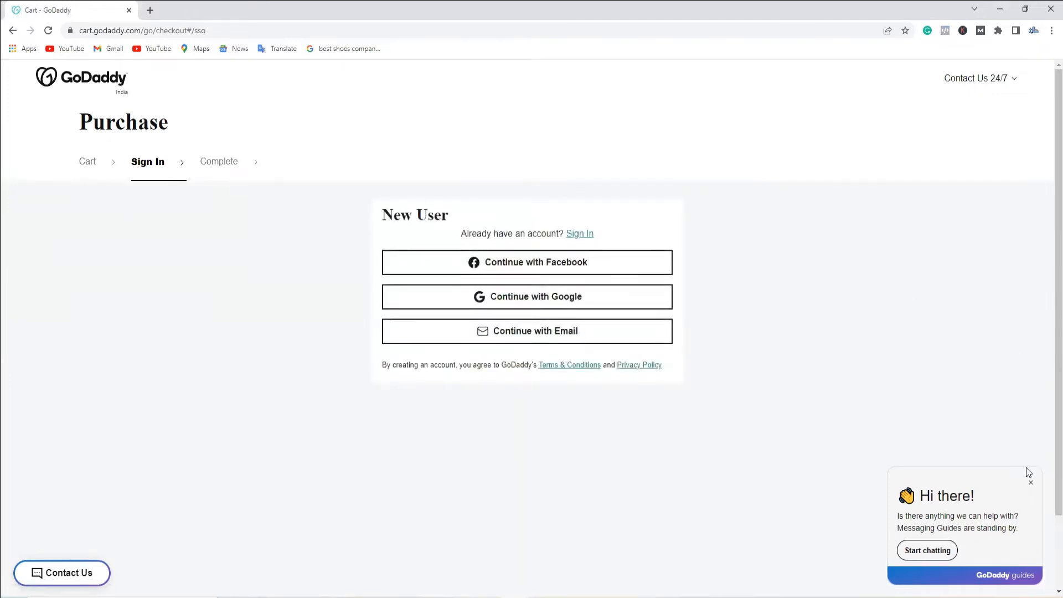
{"action": "left_click", "coordinate": [1031, 482]}
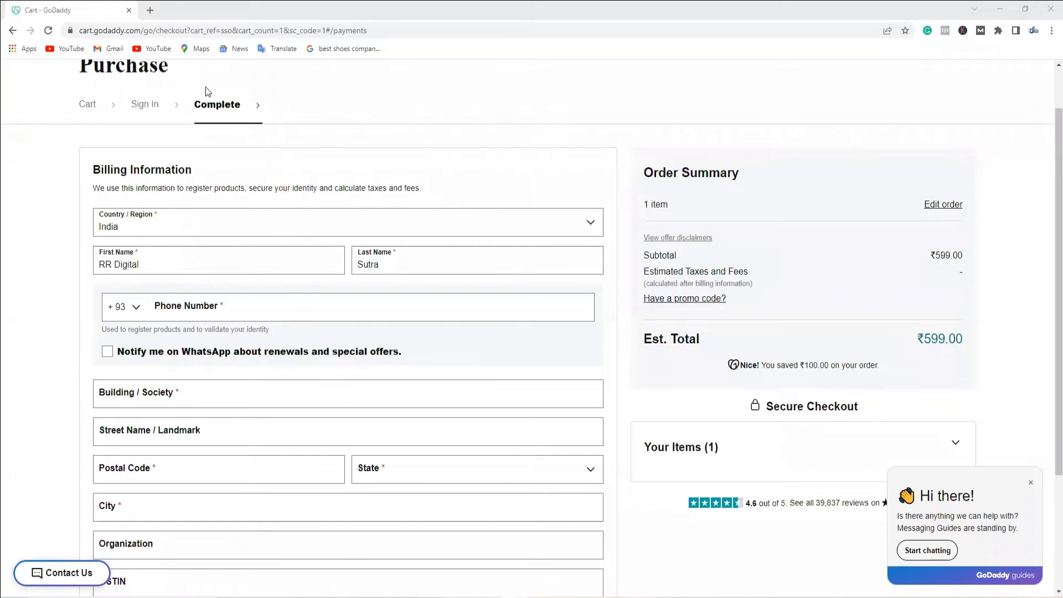
Close the chat prompt and examine the billing information fields and order summary of the checkout.
{"action": "scroll", "coordinate": [102, 199], "scroll_direction": "down", "scroll_amount": 2}
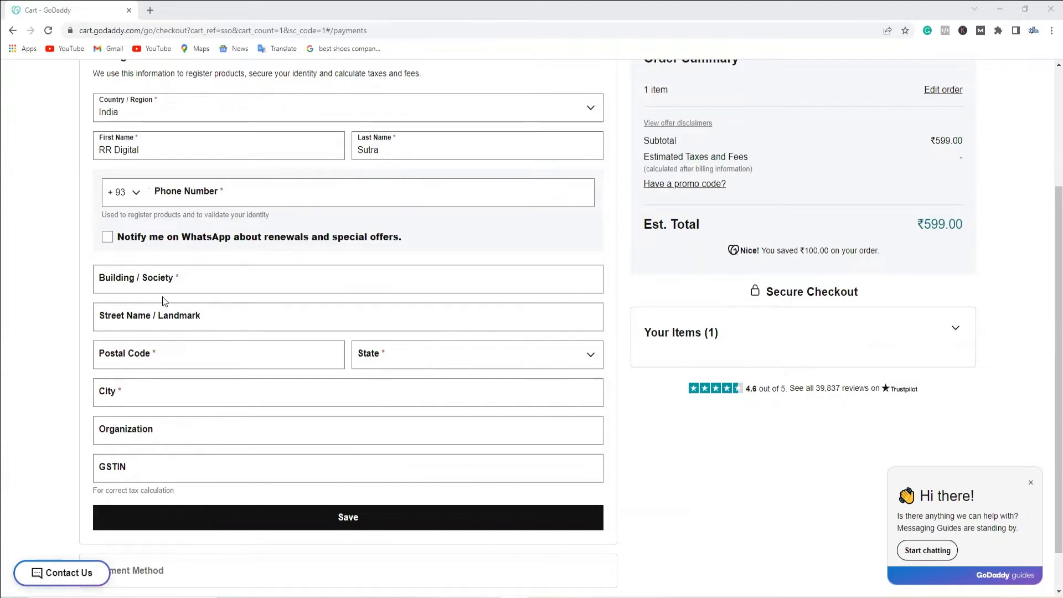
{"action": "scroll", "coordinate": [165, 302], "scroll_direction": "down", "scroll_amount": 1}
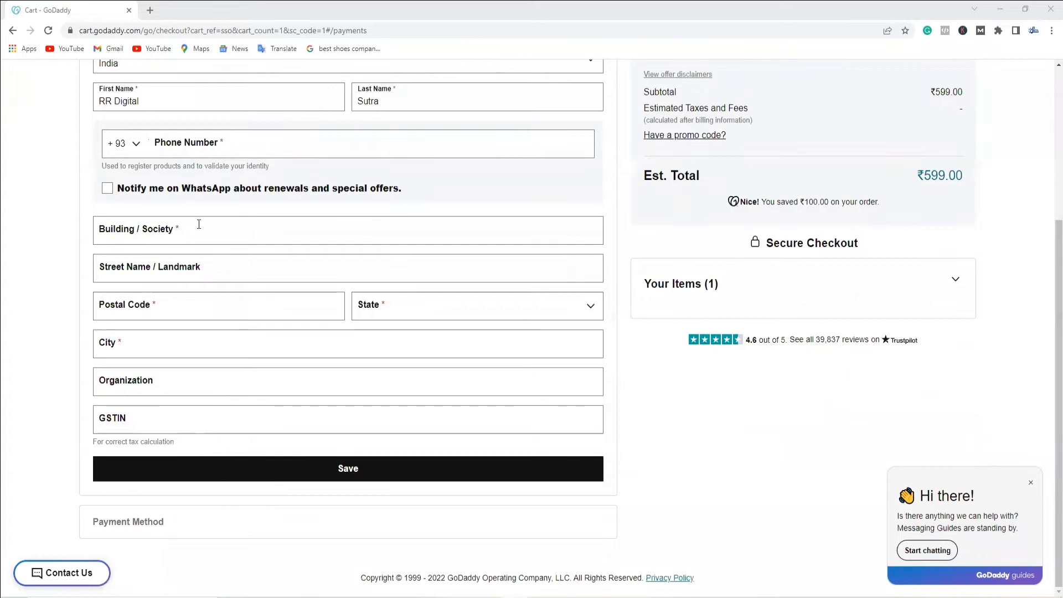
{"action": "left_click", "coordinate": [1031, 486]}
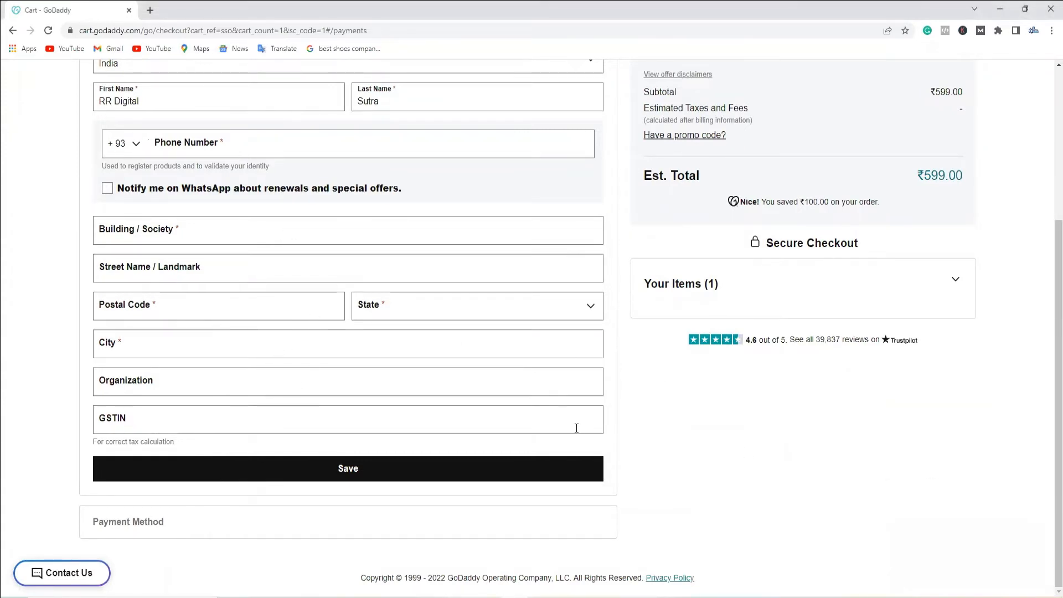
{"action": "scroll", "coordinate": [714, 467], "scroll_direction": "up", "scroll_amount": 2}
{"action": "scroll", "coordinate": [715, 467], "scroll_direction": "up", "scroll_amount": 2}
{"action": "scroll", "coordinate": [924, 418], "scroll_direction": "down", "scroll_amount": 4}
{"action": "scroll", "coordinate": [750, 489], "scroll_direction": "up", "scroll_amount": 3}
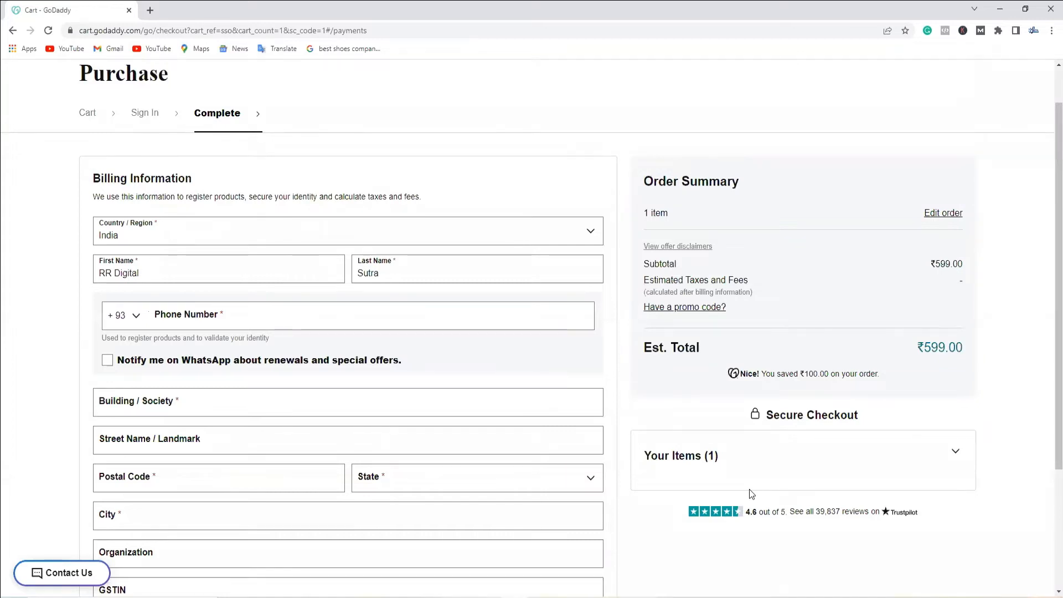
{"action": "scroll", "coordinate": [702, 499], "scroll_direction": "down", "scroll_amount": 3}
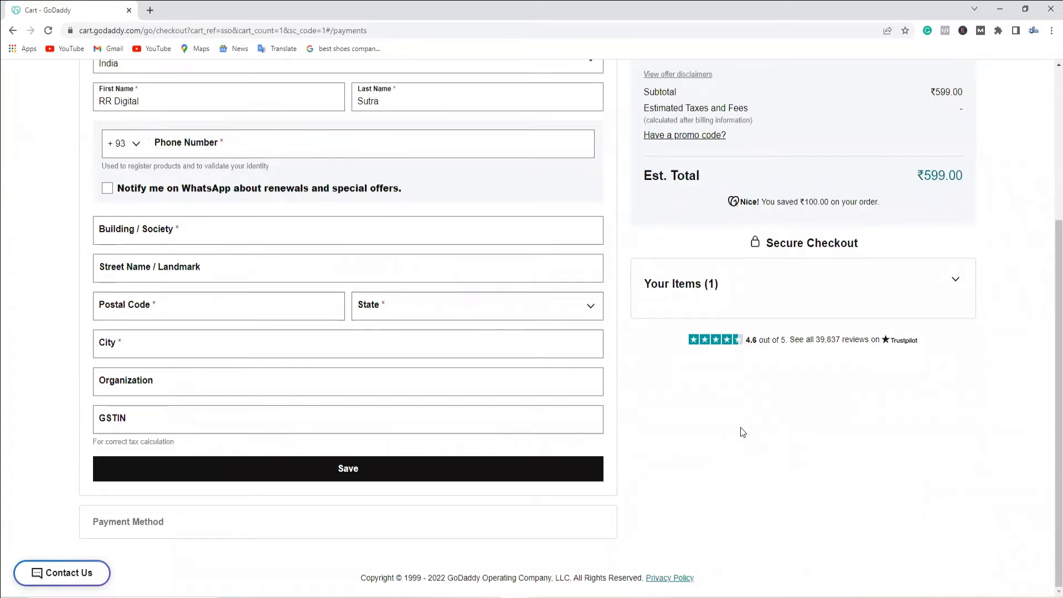
{"action": "scroll", "coordinate": [743, 432], "scroll_direction": "up", "scroll_amount": 2}
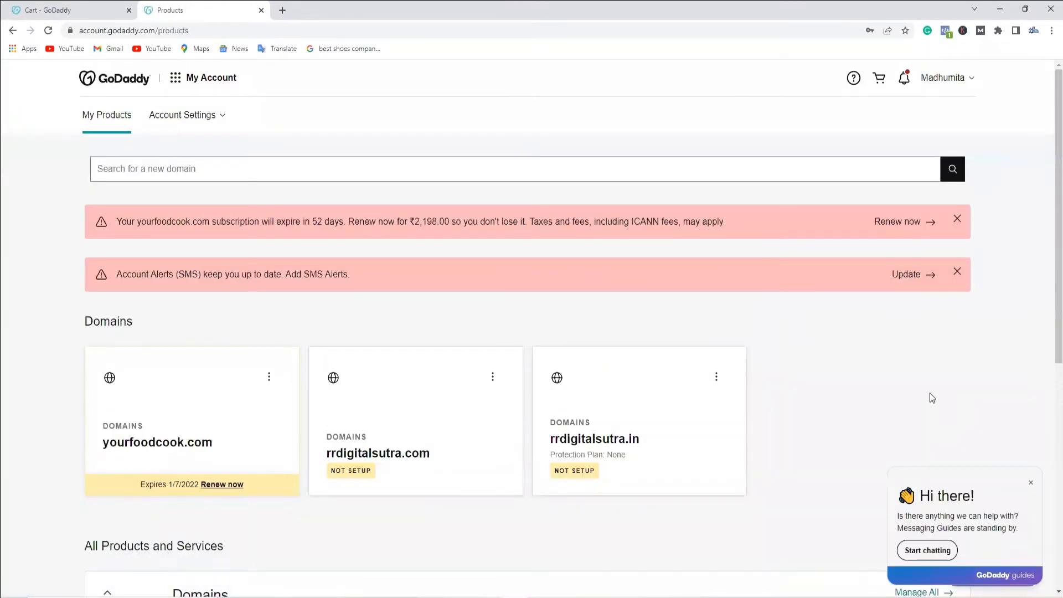
Dismiss the account alerts, reload the account's My Products page and close the chat prompt.
{"action": "left_click", "coordinate": [958, 272]}
{"action": "left_click", "coordinate": [958, 219]}
{"action": "left_click", "coordinate": [944, 76]}
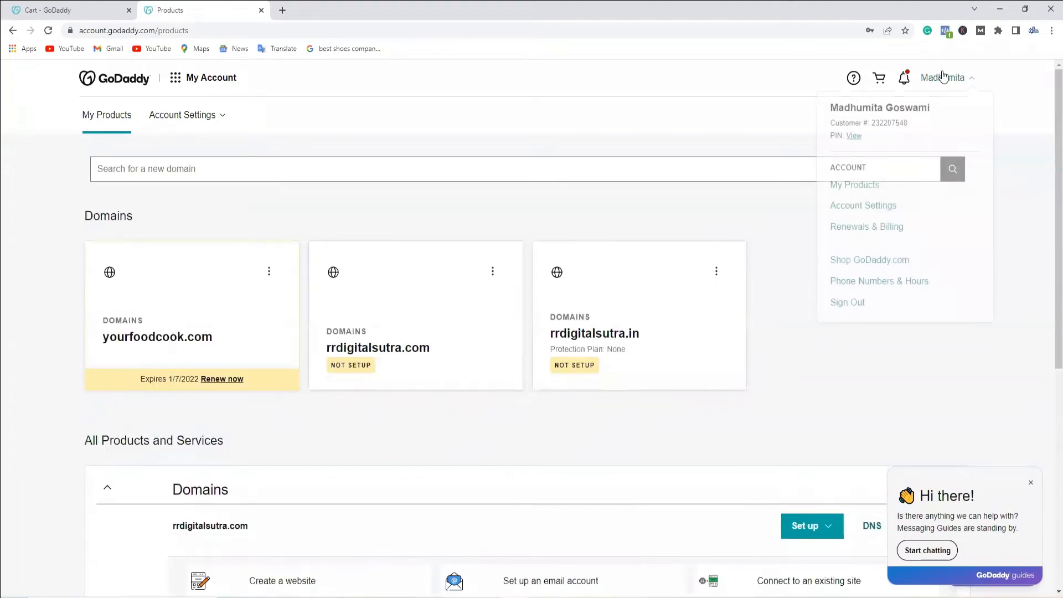
{"action": "left_click", "coordinate": [854, 187]}
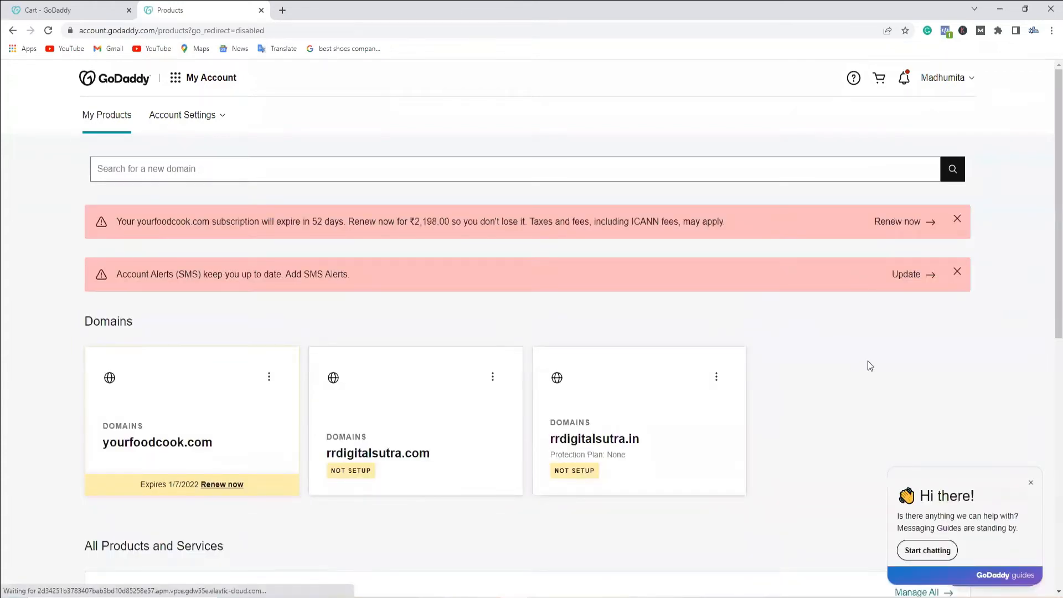
{"action": "left_click", "coordinate": [1032, 483]}
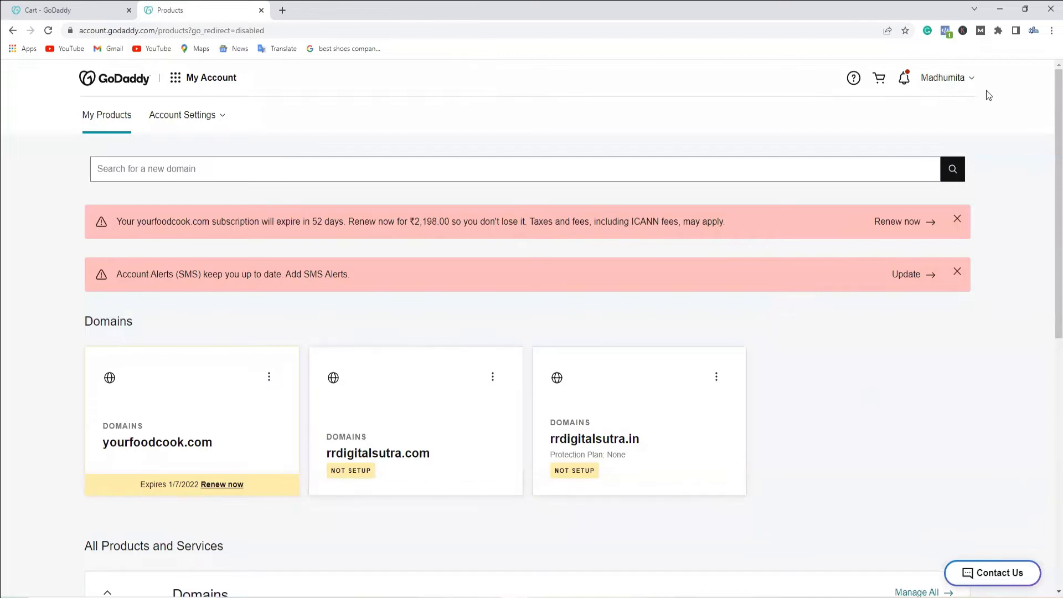
{"action": "left_click", "coordinate": [936, 78]}
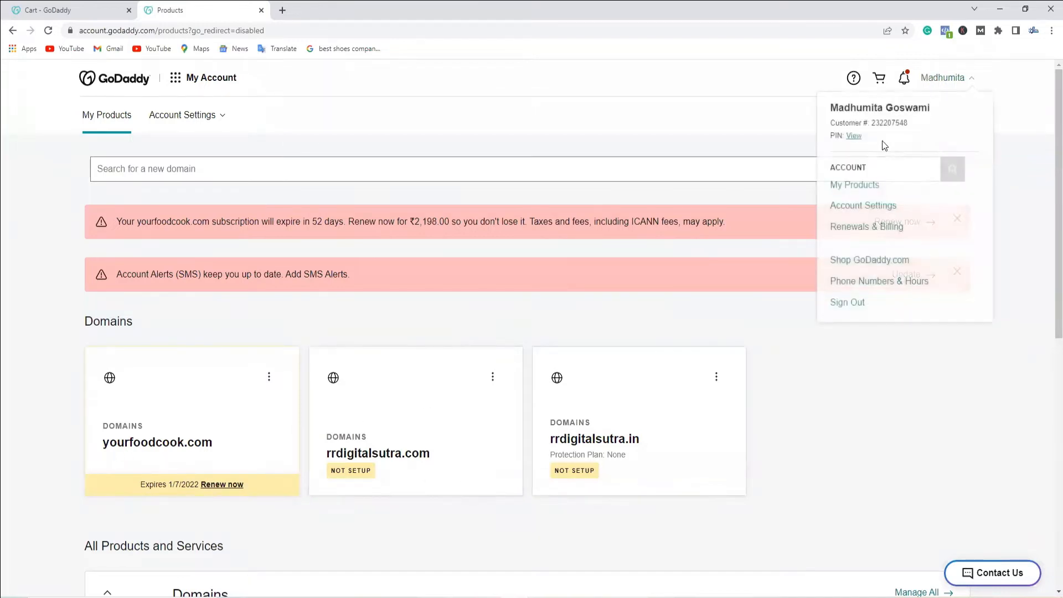
{"action": "left_click", "coordinate": [889, 389]}
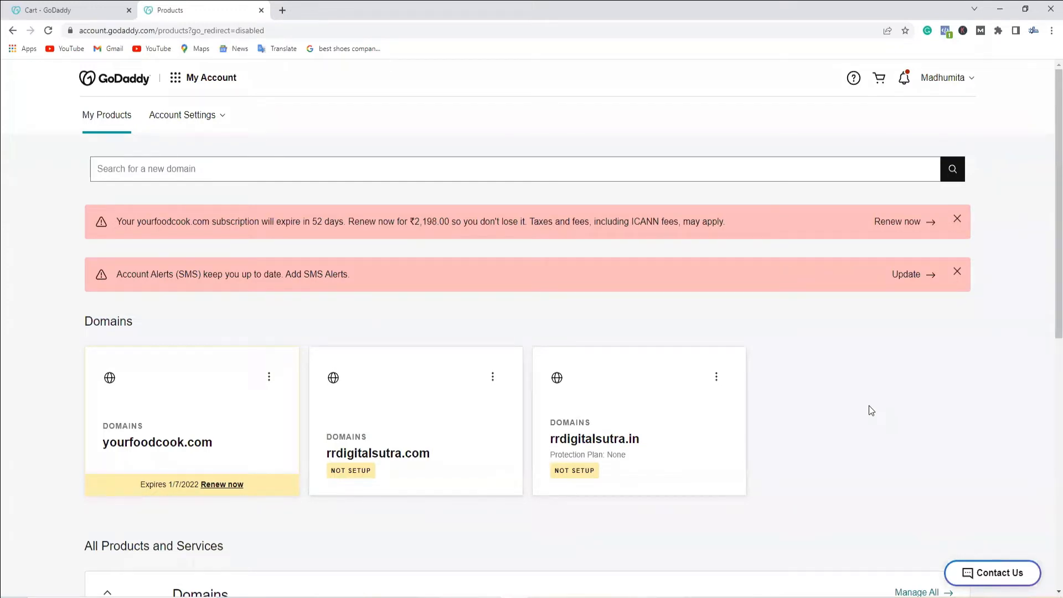
Search the web in a new tab for "hosting company in india".
{"action": "key", "text": "alt+Tab"}
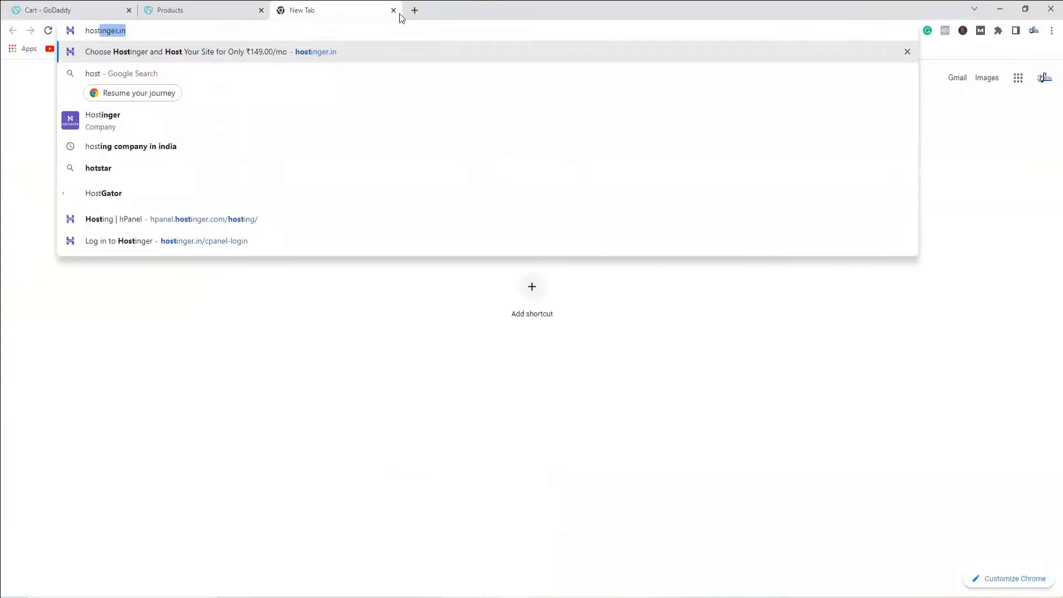
{"action": "key", "text": "Down"}
{"action": "key", "text": "Down"}
{"action": "key", "text": "Down"}
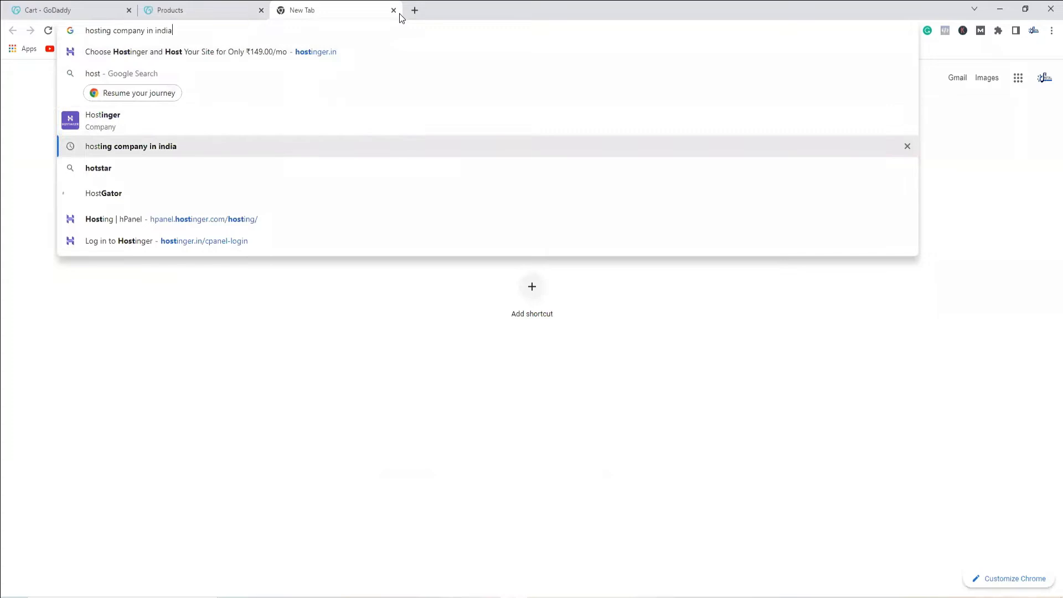
{"action": "key", "text": "Return"}
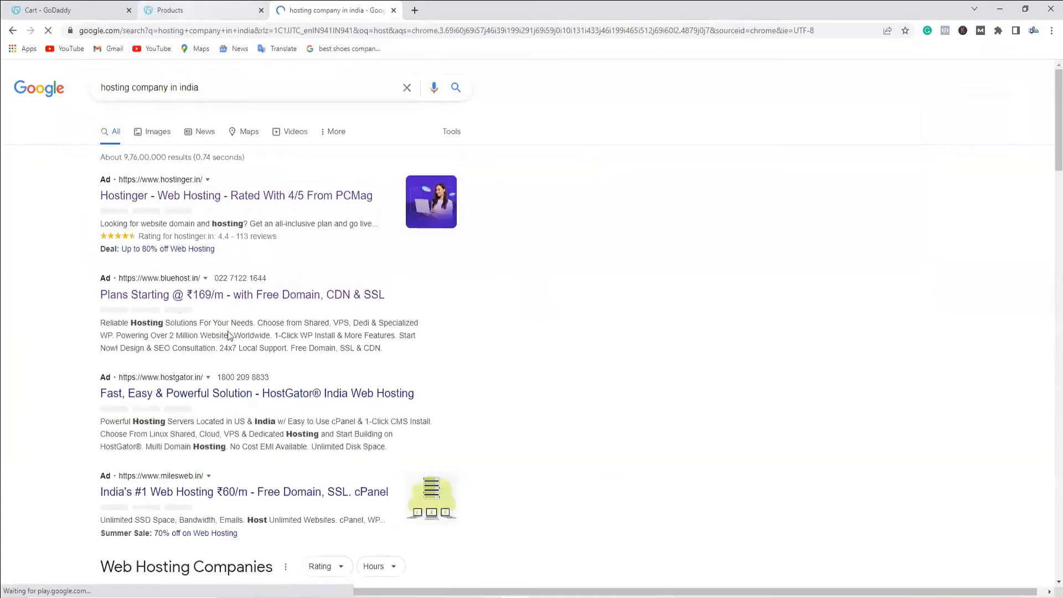
Review the hosting company search results, open the Hostinger listing and go to its product pricing.
{"action": "scroll", "coordinate": [344, 291], "scroll_direction": "down", "scroll_amount": 2}
{"action": "scroll", "coordinate": [344, 290], "scroll_direction": "down", "scroll_amount": 15}
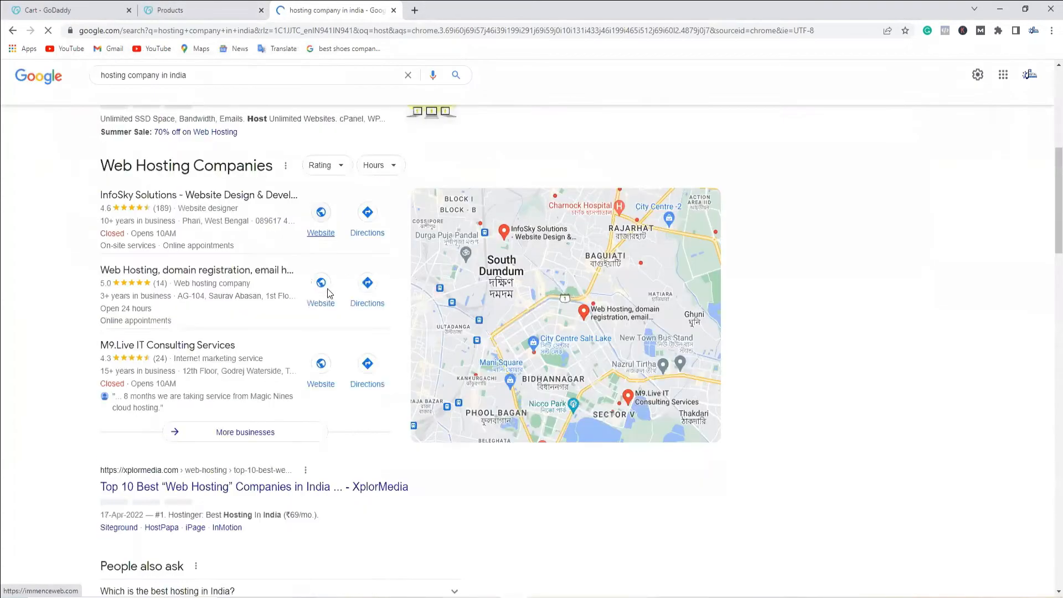
{"action": "scroll", "coordinate": [323, 291], "scroll_direction": "down", "scroll_amount": 7}
{"action": "scroll", "coordinate": [306, 309], "scroll_direction": "up", "scroll_amount": 18}
{"action": "scroll", "coordinate": [306, 309], "scroll_direction": "up", "scroll_amount": 11}
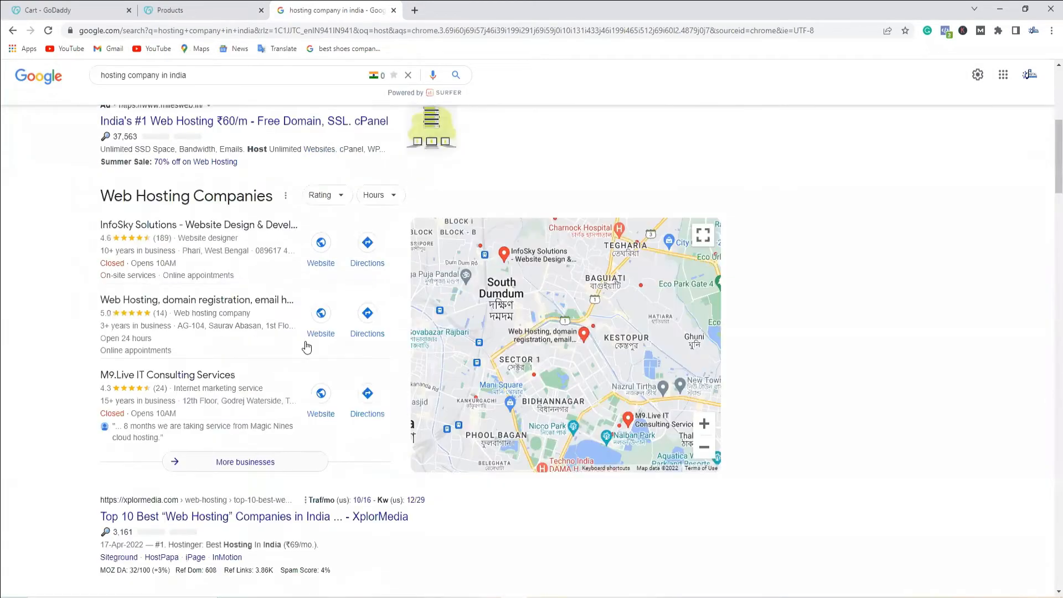
{"action": "scroll", "coordinate": [495, 351], "scroll_direction": "up", "scroll_amount": 2}
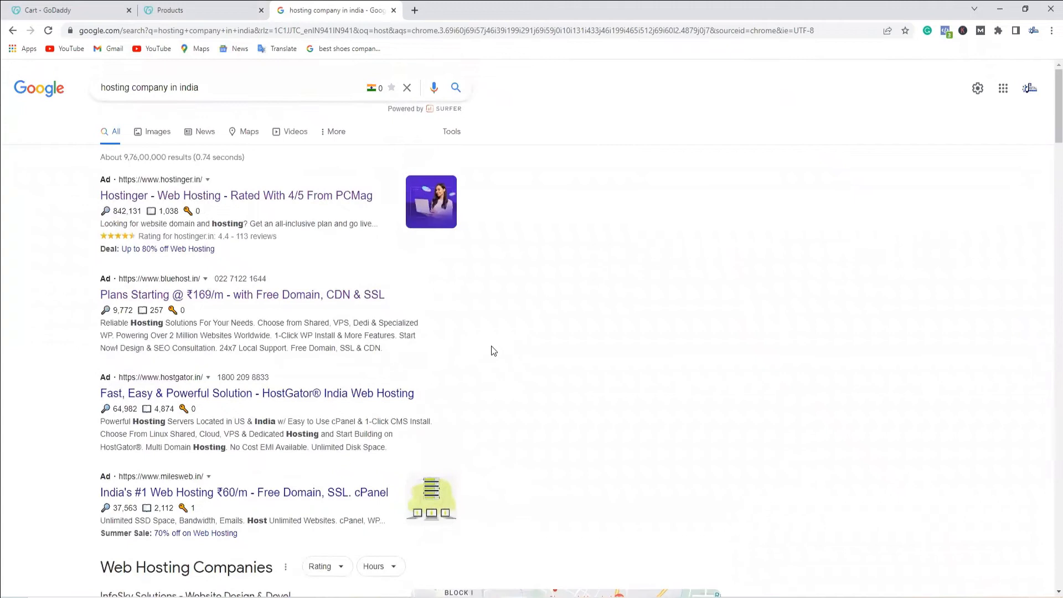
{"action": "left_click", "coordinate": [185, 196]}
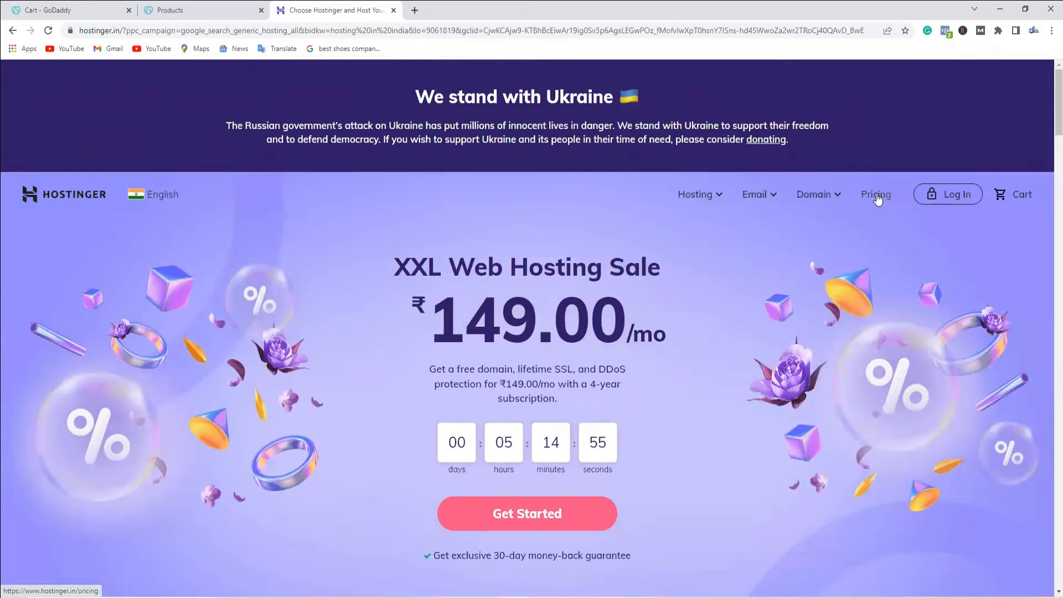
{"action": "left_click", "coordinate": [876, 195]}
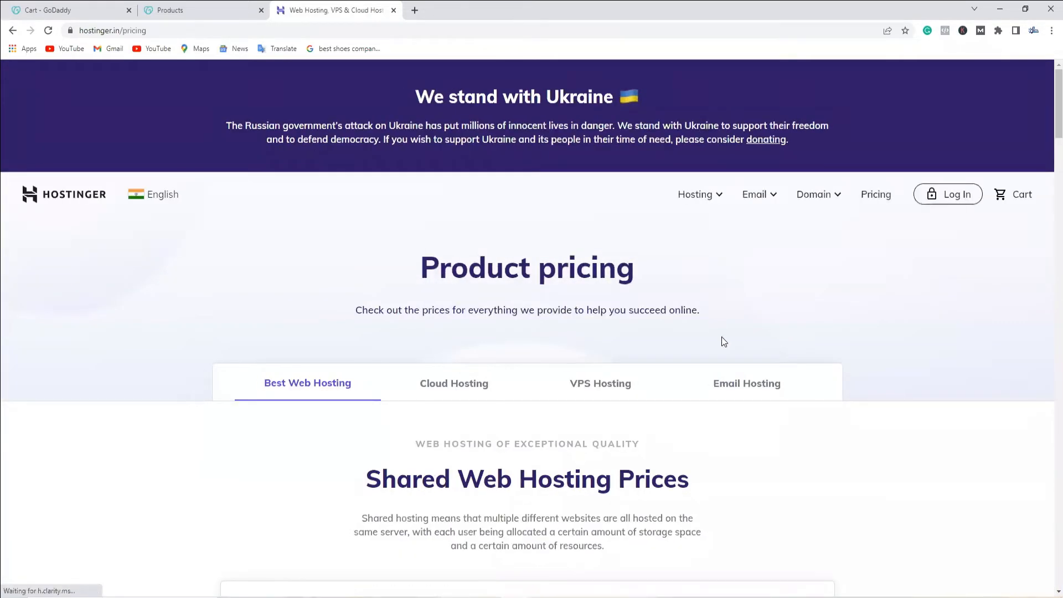
Compare the features and monthly prices of the Single, Premium and Business shared hosting plans.
{"action": "scroll", "coordinate": [723, 337], "scroll_direction": "down", "scroll_amount": 4}
{"action": "scroll", "coordinate": [723, 338], "scroll_direction": "down", "scroll_amount": 4}
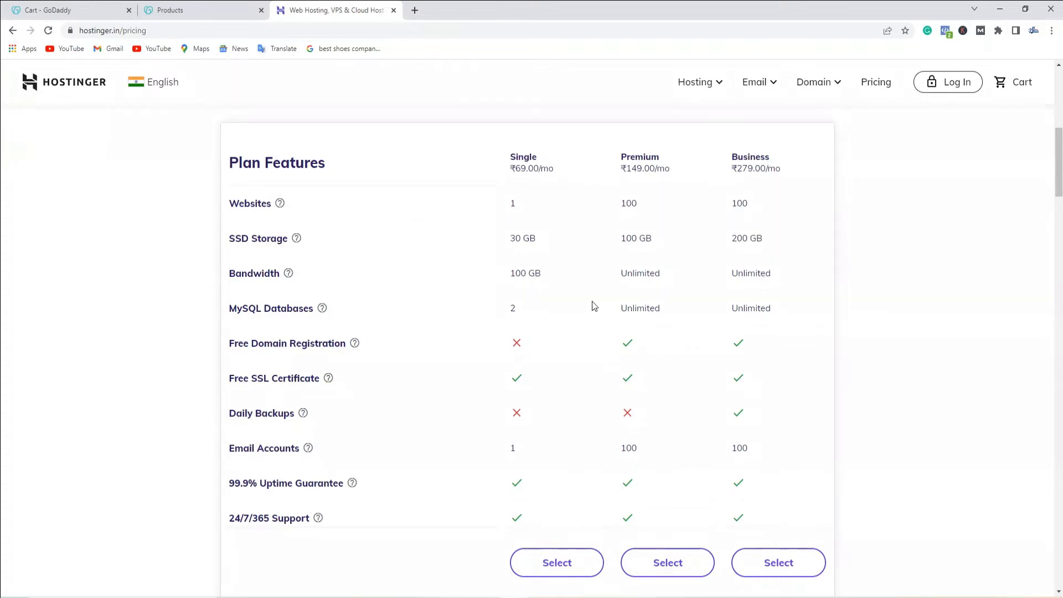
{"action": "scroll", "coordinate": [634, 313], "scroll_direction": "down", "scroll_amount": 12}
{"action": "scroll", "coordinate": [649, 357], "scroll_direction": "down", "scroll_amount": 5}
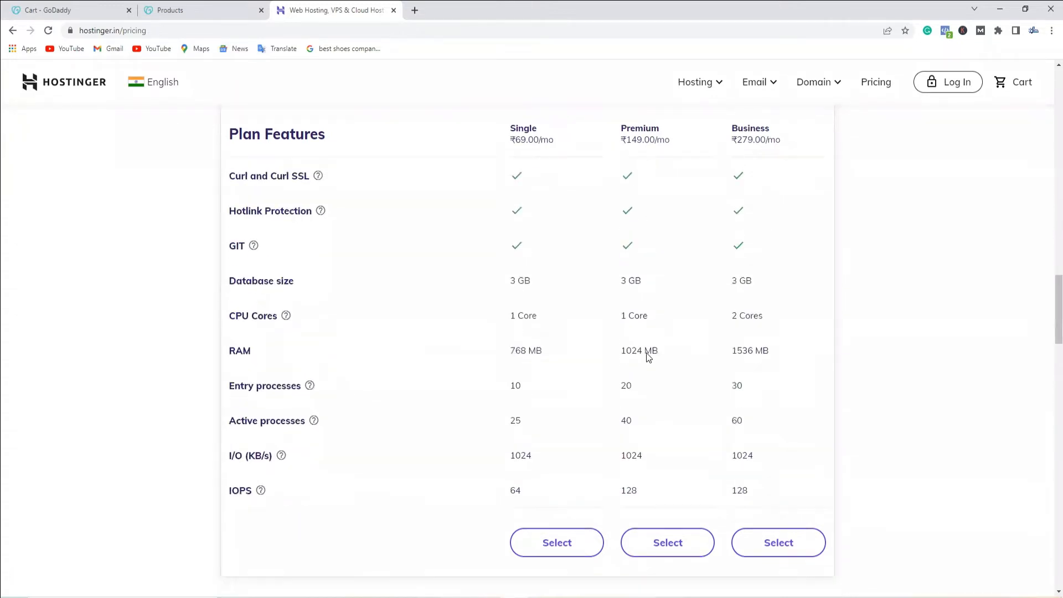
{"action": "scroll", "coordinate": [700, 401], "scroll_direction": "down", "scroll_amount": 5}
{"action": "scroll", "coordinate": [605, 387], "scroll_direction": "up", "scroll_amount": 18}
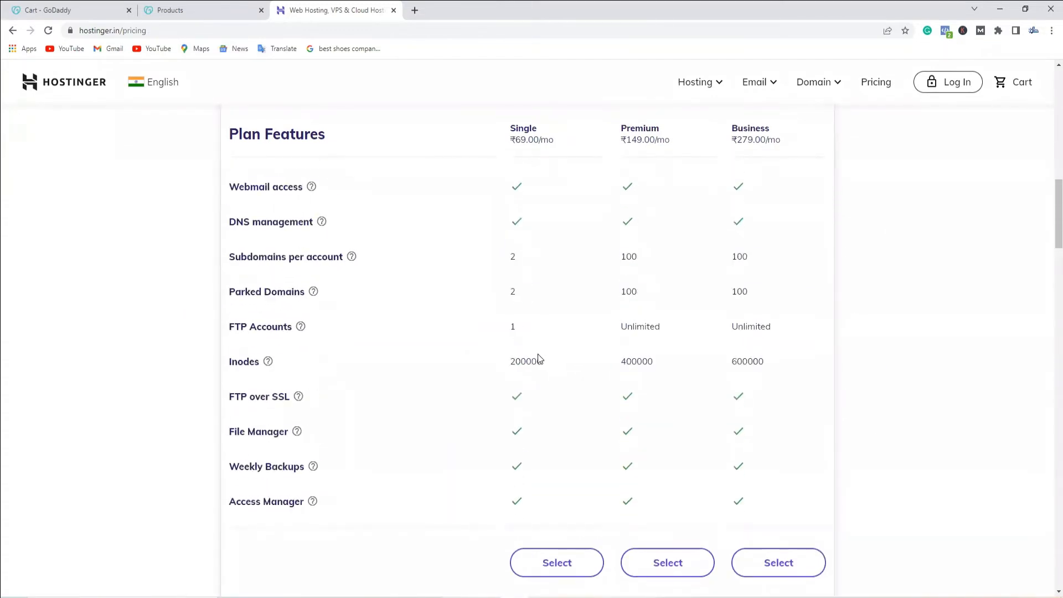
{"action": "scroll", "coordinate": [542, 354], "scroll_direction": "up", "scroll_amount": 9}
{"action": "scroll", "coordinate": [542, 354], "scroll_direction": "down", "scroll_amount": 7}
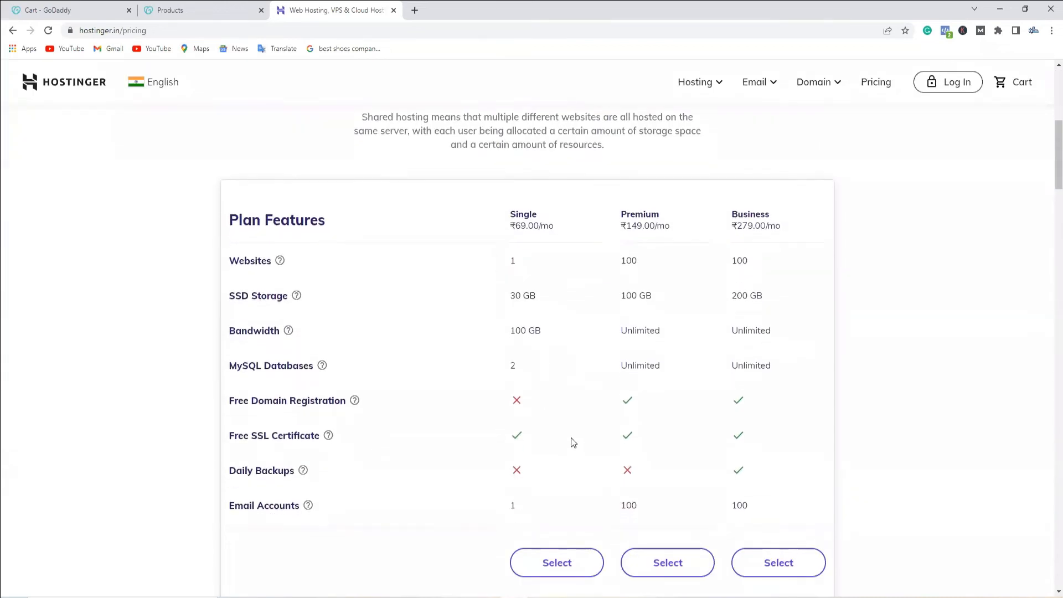
Select the Single web hosting plan, try the 1 month period and set the period to 12 months.
{"action": "left_click", "coordinate": [552, 565]}
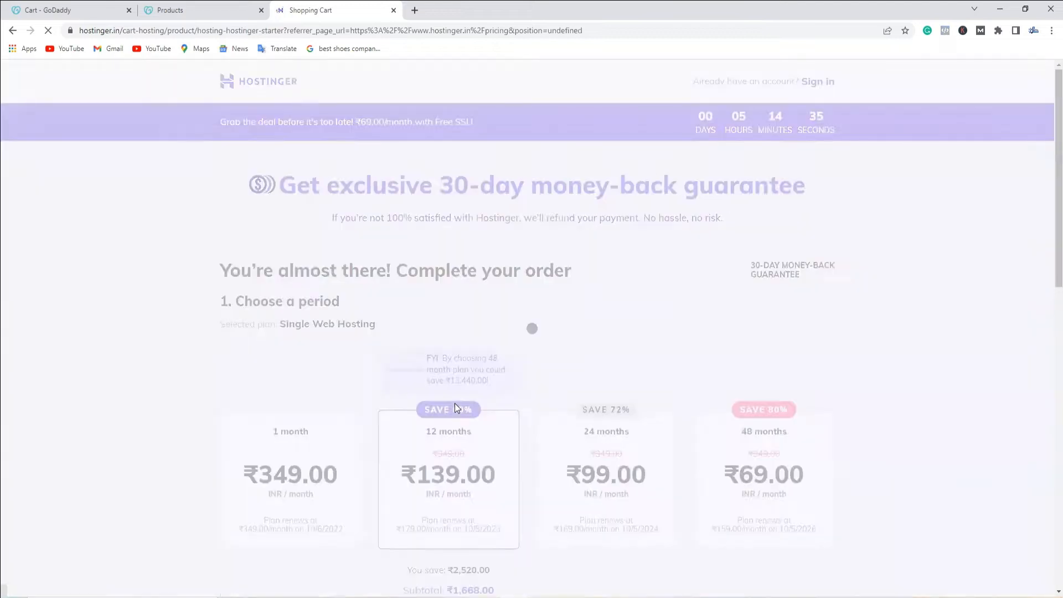
{"action": "scroll", "coordinate": [692, 338], "scroll_direction": "down", "scroll_amount": 4}
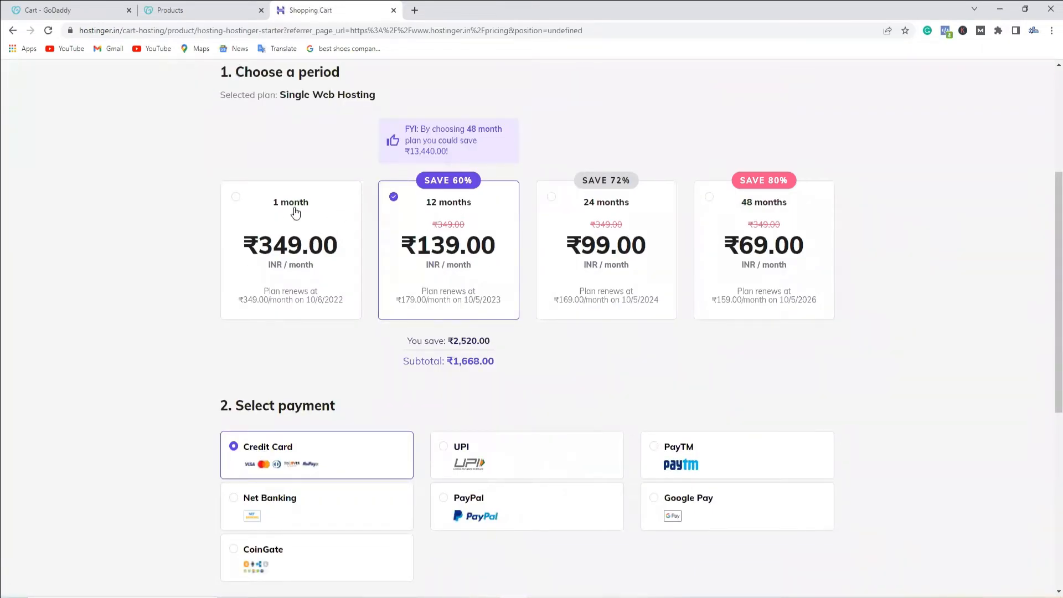
{"action": "left_click", "coordinate": [242, 198]}
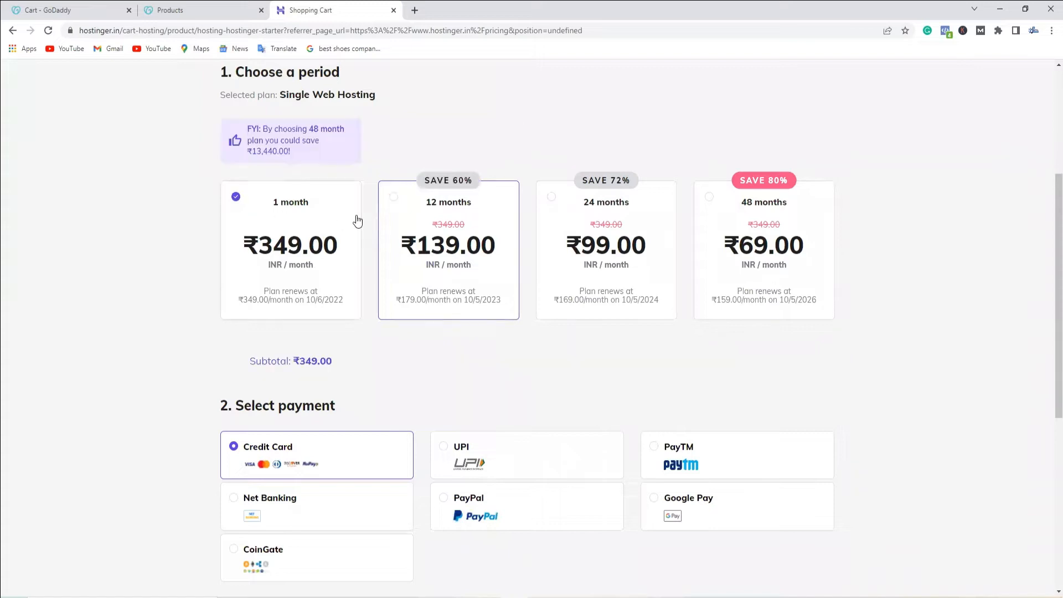
{"action": "left_click", "coordinate": [394, 200]}
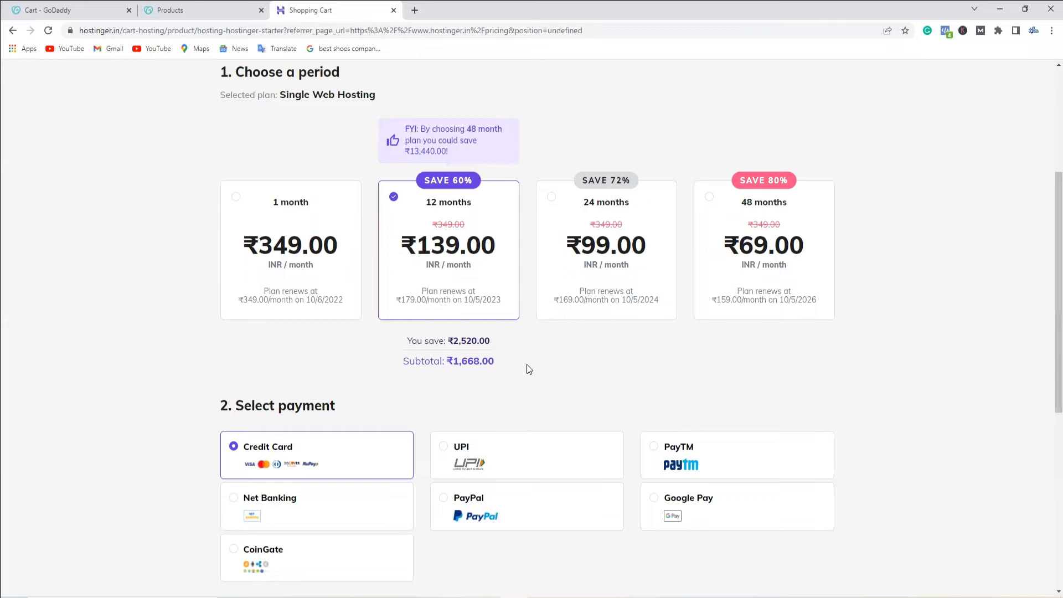
Examine the payment methods, order summary, taxes and total for the 12-month Single Web Hosting order.
{"action": "scroll", "coordinate": [528, 368], "scroll_direction": "down", "scroll_amount": 2}
{"action": "scroll", "coordinate": [531, 266], "scroll_direction": "down", "scroll_amount": 1}
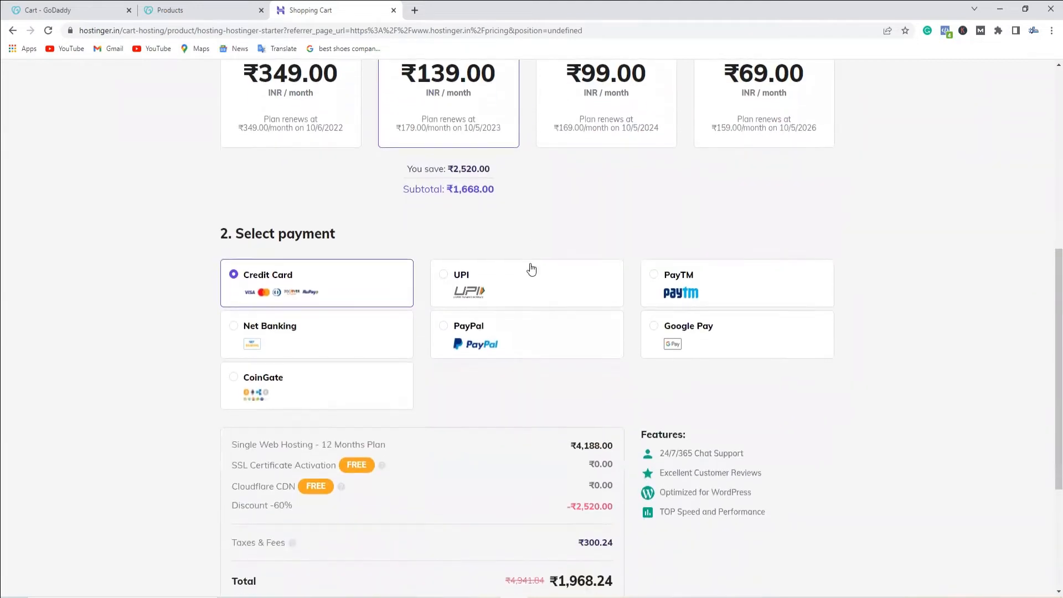
{"action": "scroll", "coordinate": [470, 222], "scroll_direction": "up", "scroll_amount": 5}
{"action": "scroll", "coordinate": [506, 383], "scroll_direction": "down", "scroll_amount": 6}
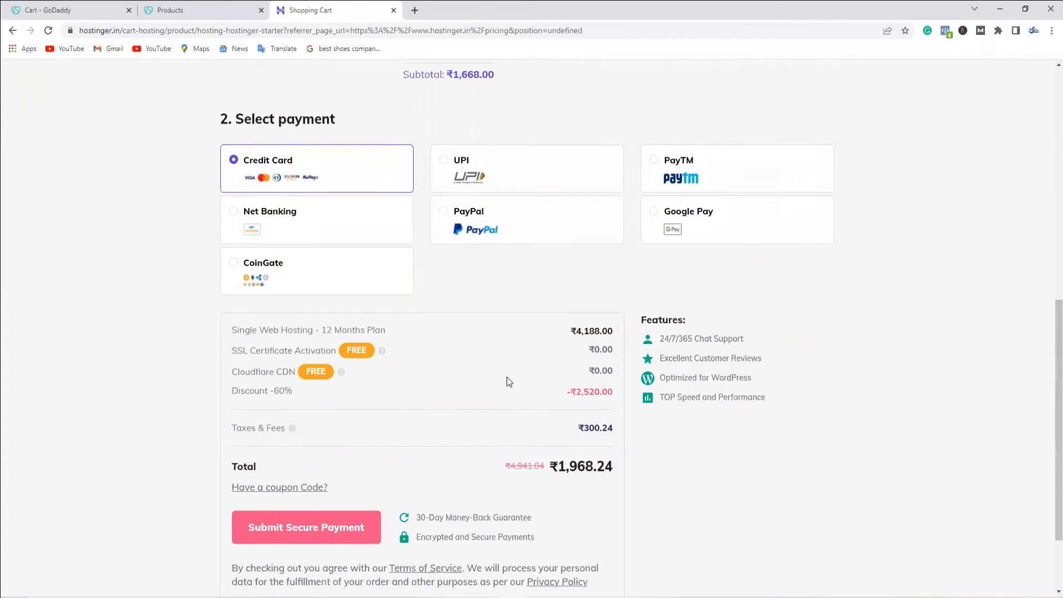
{"action": "scroll", "coordinate": [408, 289], "scroll_direction": "down", "scroll_amount": 2}
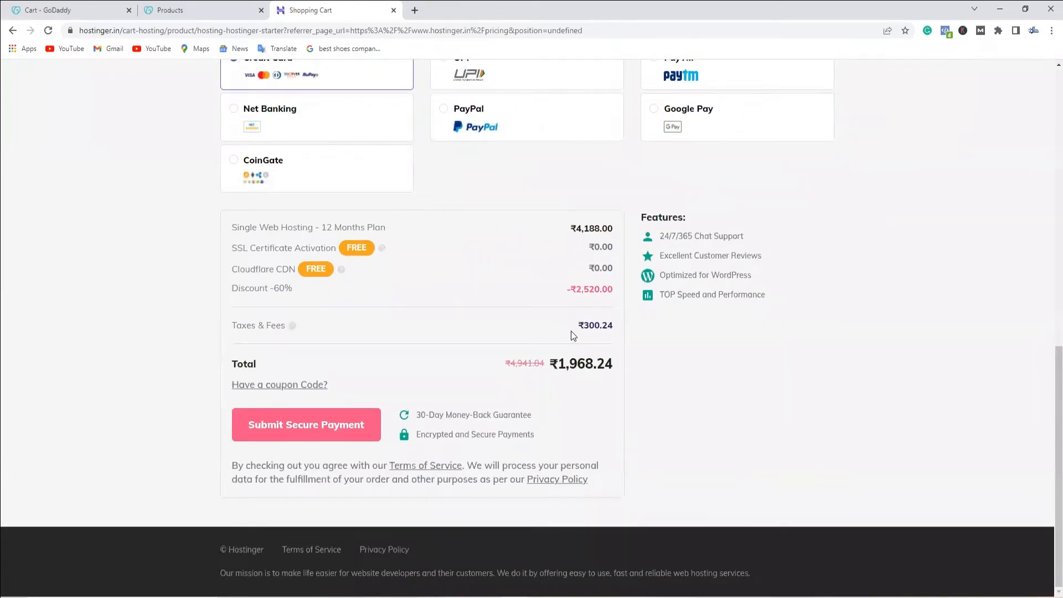
{"action": "left_click_drag", "start_coordinate": [561, 363], "coordinate": [597, 364]}
{"action": "left_click", "coordinate": [583, 394]}
{"action": "scroll", "coordinate": [566, 399], "scroll_direction": "up", "scroll_amount": 3}
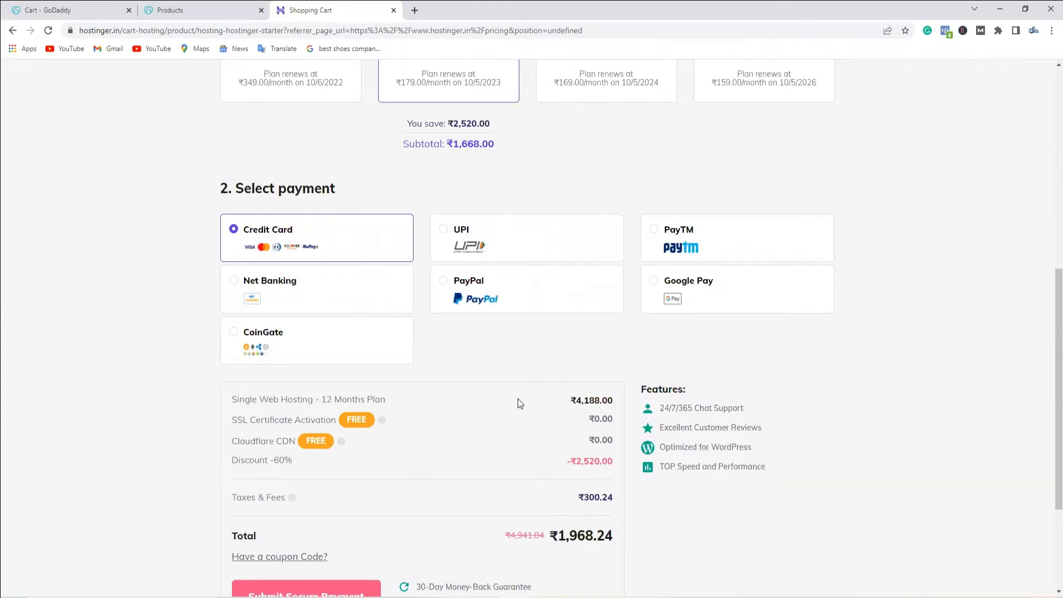
{"action": "scroll", "coordinate": [518, 400], "scroll_direction": "down", "scroll_amount": 3}
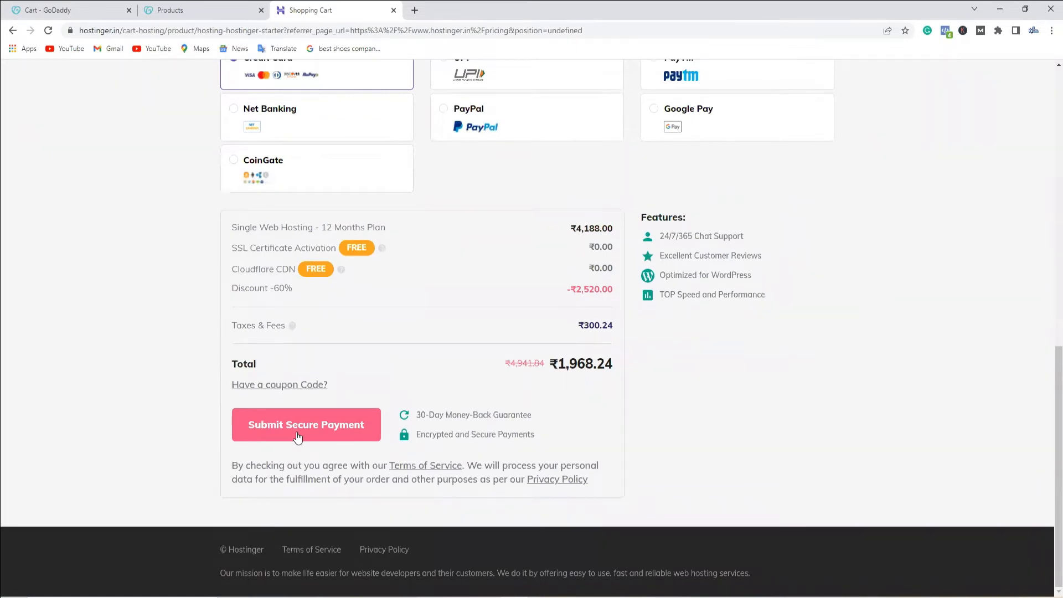
Submit the hosting order for secure payment and open a new browser tab at the two-factor authentication request.
{"action": "left_click", "coordinate": [297, 437]}
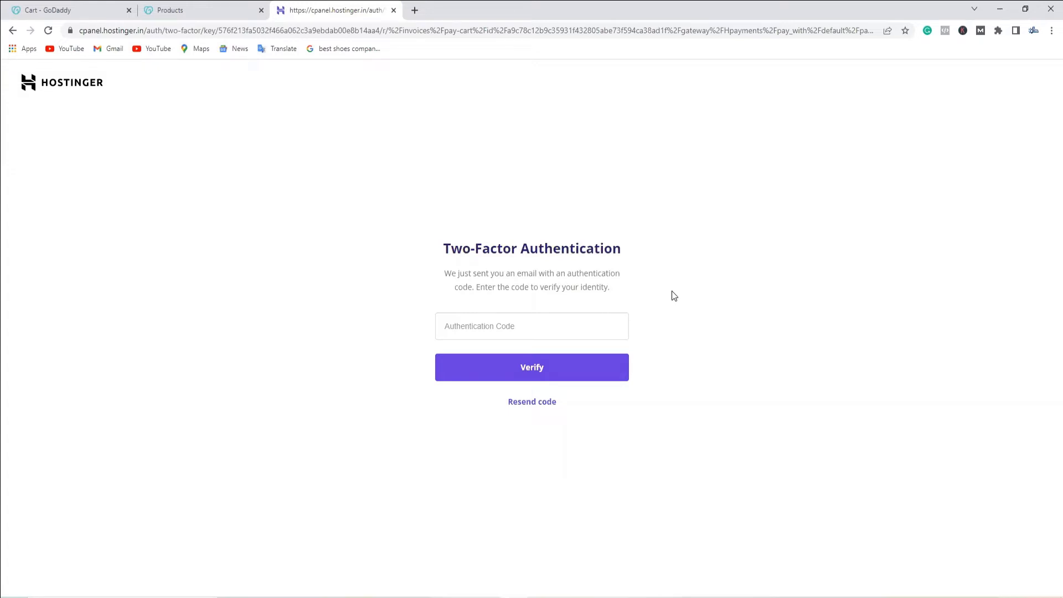
{"action": "left_click", "coordinate": [415, 11]}
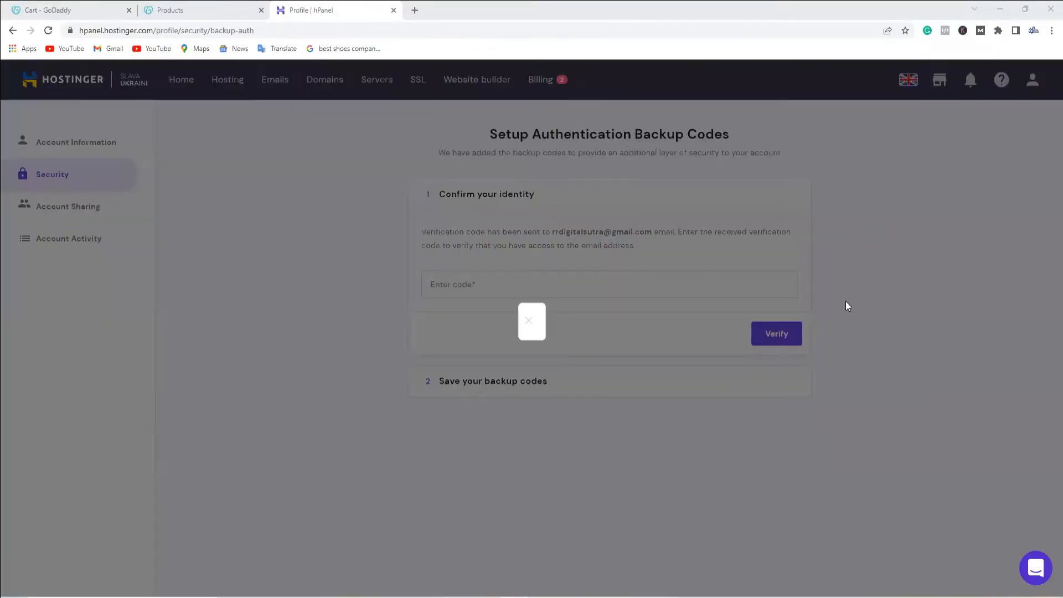
Dismiss the hPanel pop-up, switch to the Website Class document in Word and place the cursor after "HOW TO HOSTING".
{"action": "left_click", "coordinate": [685, 267]}
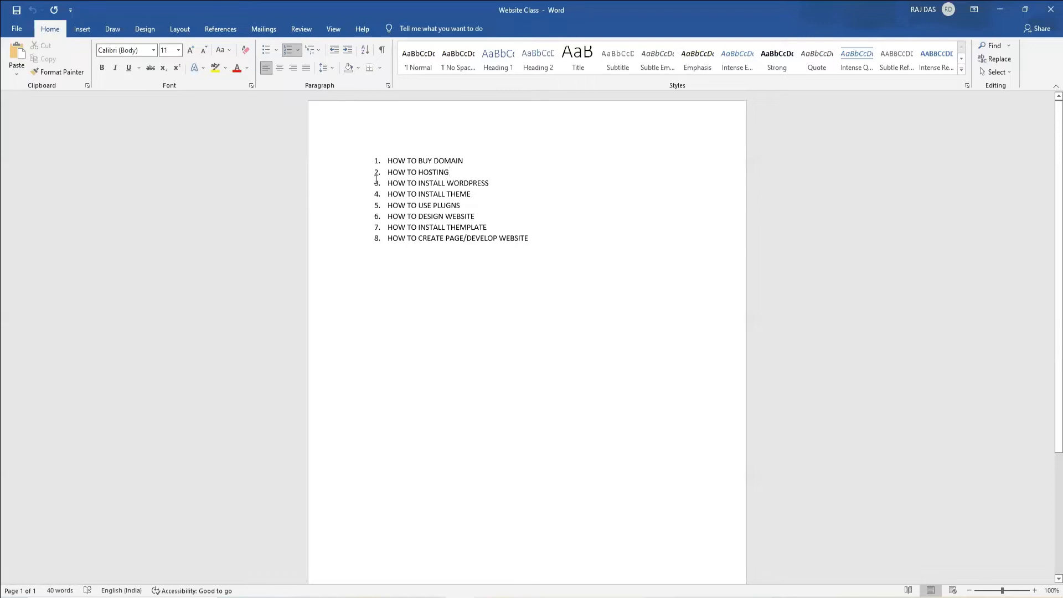
{"action": "left_click", "coordinate": [450, 172]}
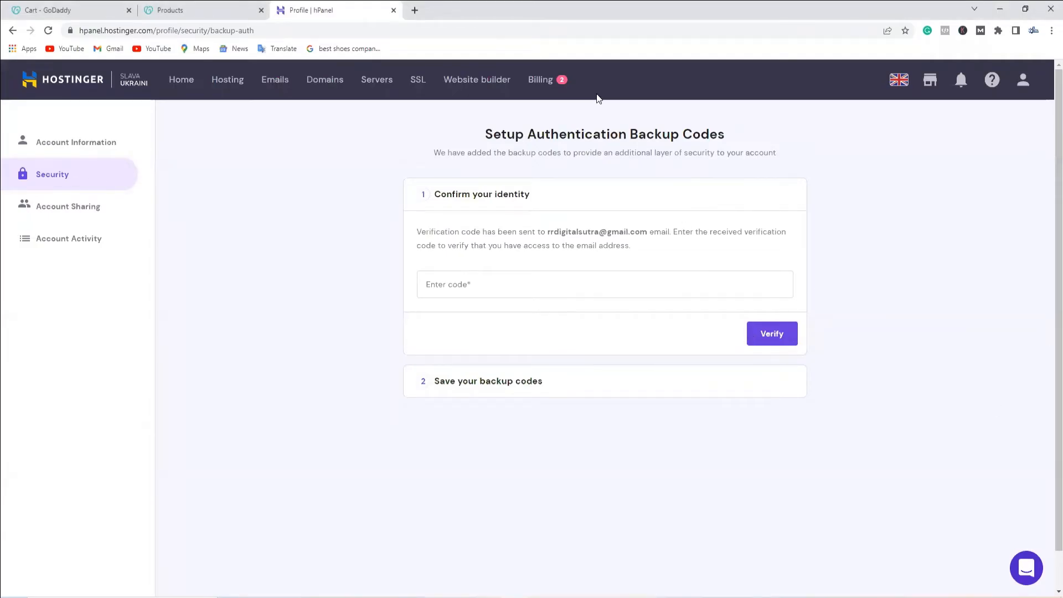
Switch back to the GoDaddy products page and open DNS management for rrdigitalsutra.com.
{"action": "key", "text": "ctrl+shift+Tab"}
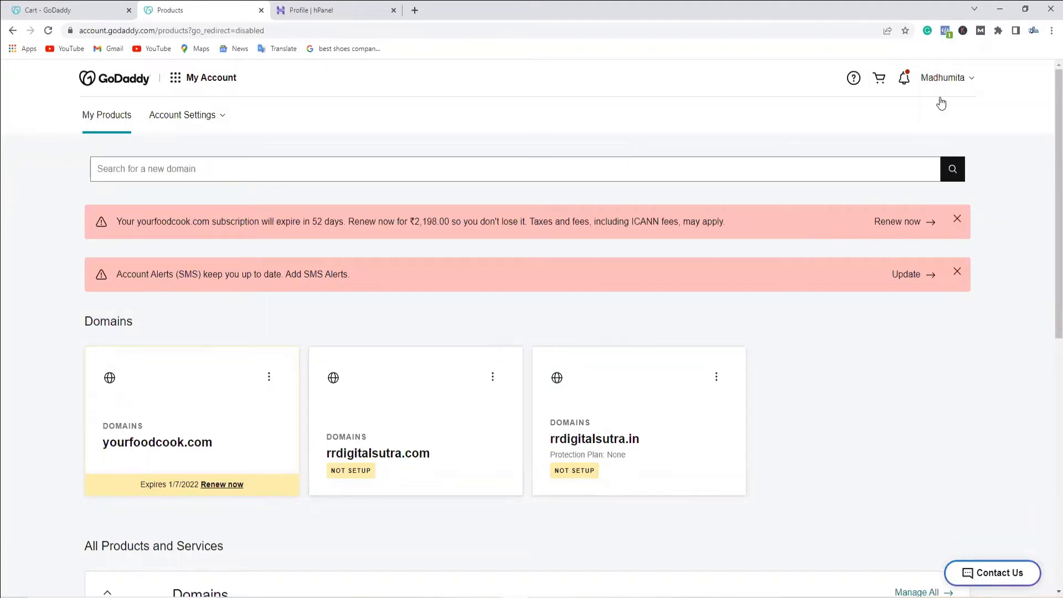
{"action": "left_click", "coordinate": [943, 78]}
{"action": "left_click", "coordinate": [874, 433]}
{"action": "scroll", "coordinate": [427, 451], "scroll_direction": "down", "scroll_amount": 3}
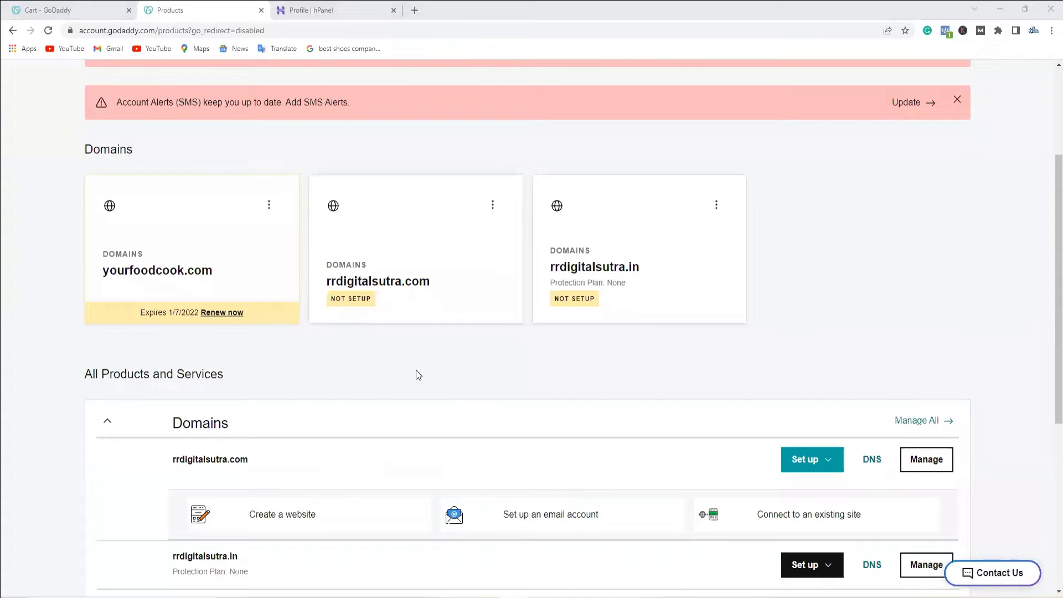
{"action": "left_click", "coordinate": [493, 208]}
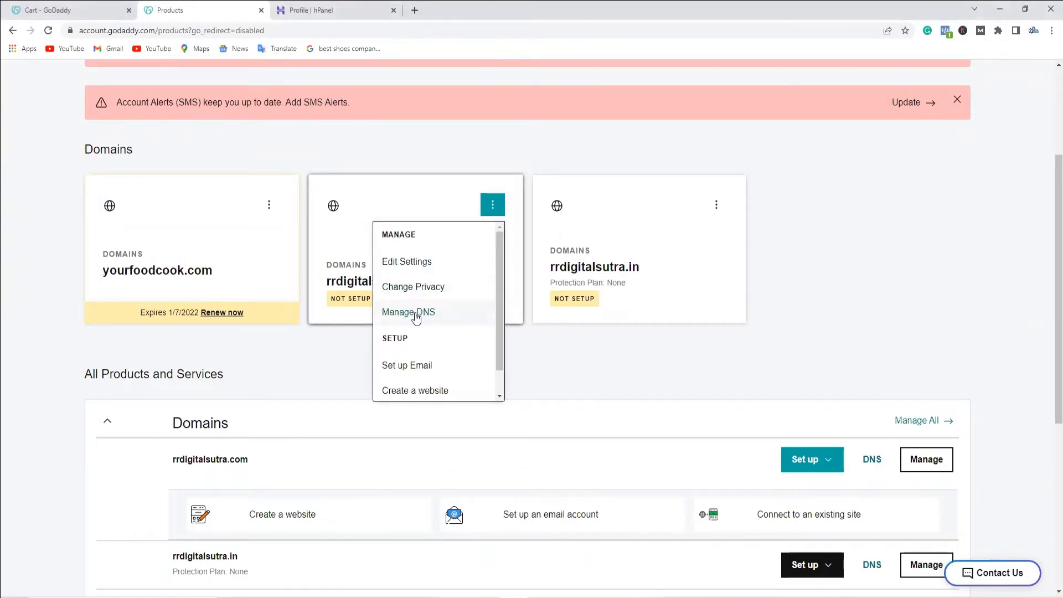
{"action": "left_click", "coordinate": [416, 316]}
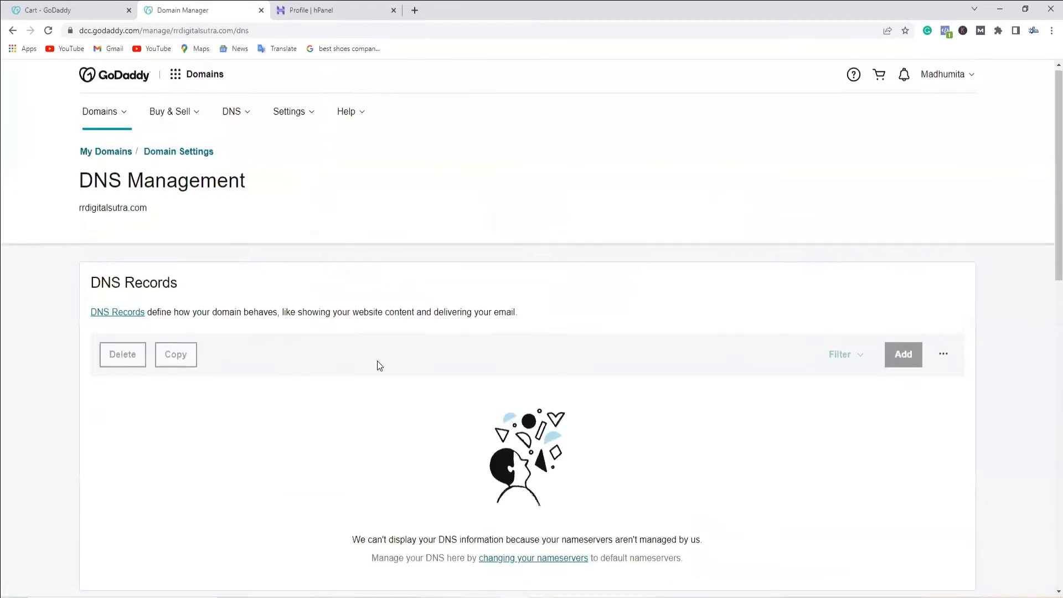
Locate the Nameservers section for rrdigitalsutra.com and point out the option for changing them.
{"action": "scroll", "coordinate": [378, 363], "scroll_direction": "down", "scroll_amount": 5}
{"action": "scroll", "coordinate": [365, 378], "scroll_direction": "down", "scroll_amount": 4}
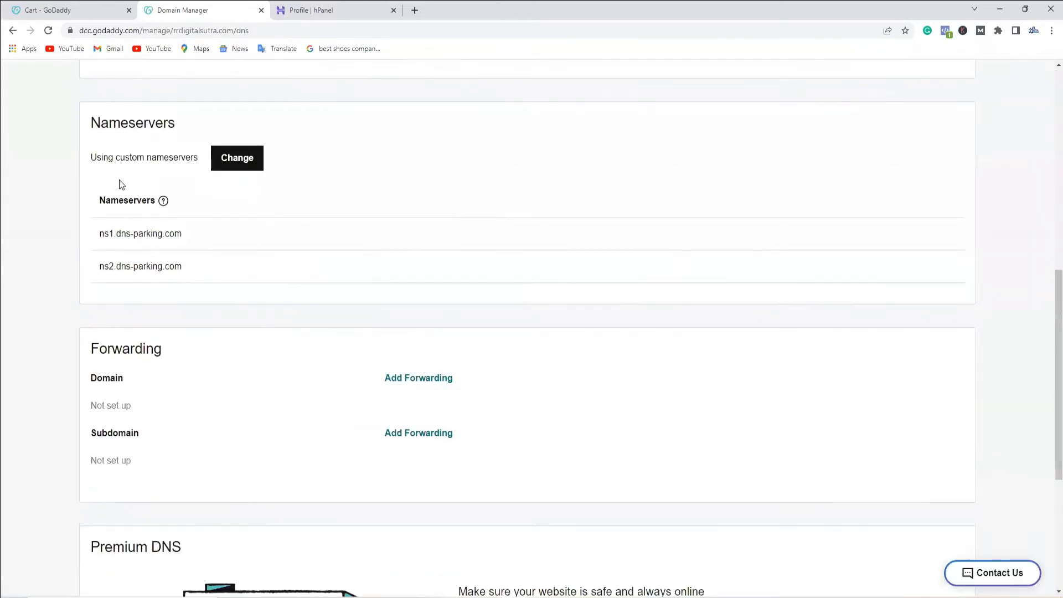
{"action": "left_click_drag", "start_coordinate": [92, 123], "coordinate": [190, 128]}
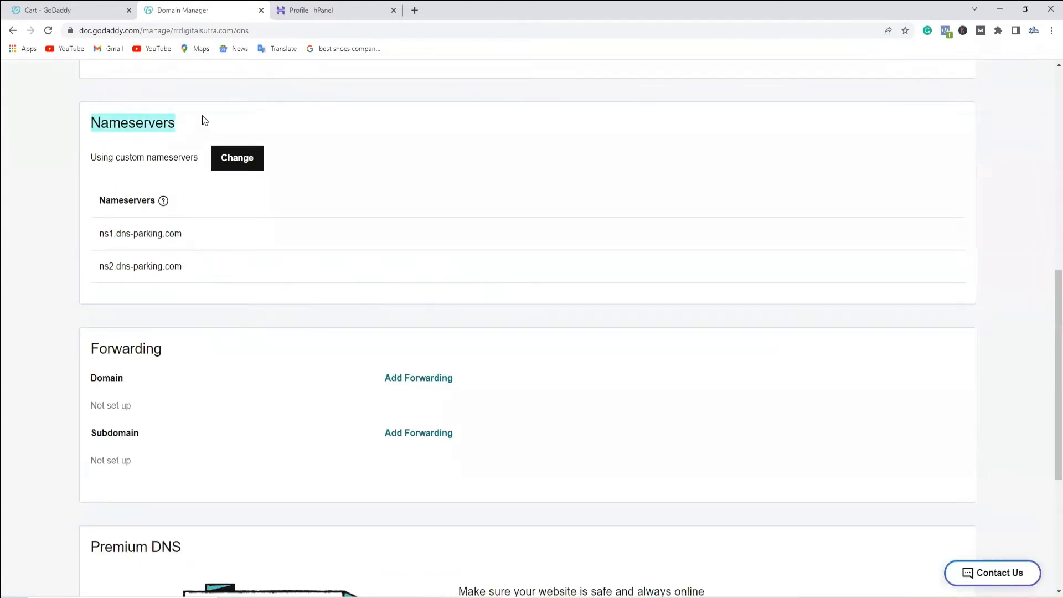
{"action": "left_click", "coordinate": [202, 115]}
{"action": "left_click", "coordinate": [225, 161]}
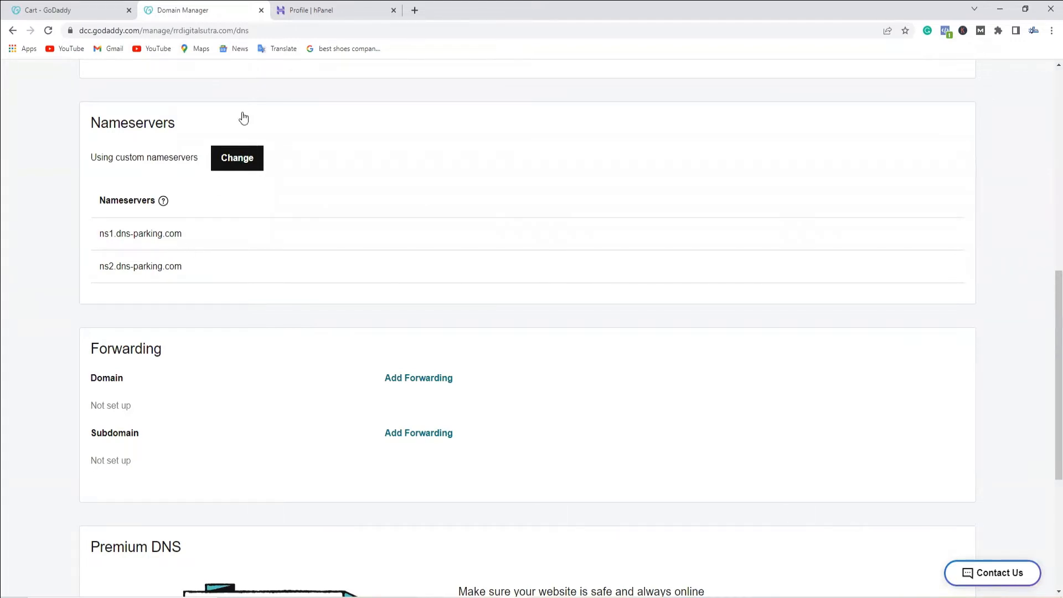
Switch to Hostinger hPanel, open the hosting list and manage the website elevenam.rrdigitalsutra.com.
{"action": "left_click", "coordinate": [340, 6]}
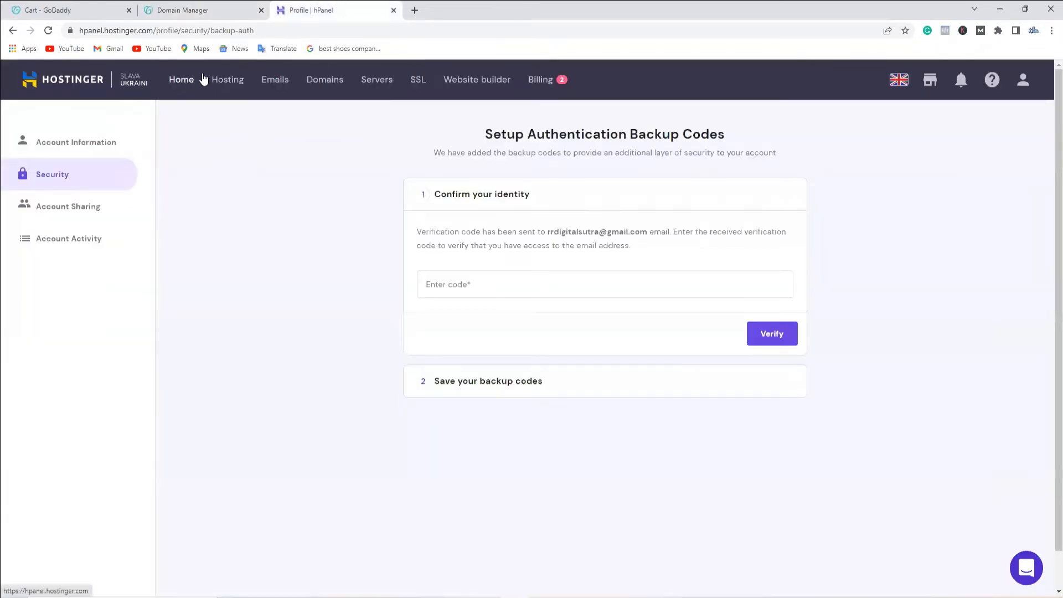
{"action": "left_click", "coordinate": [223, 80]}
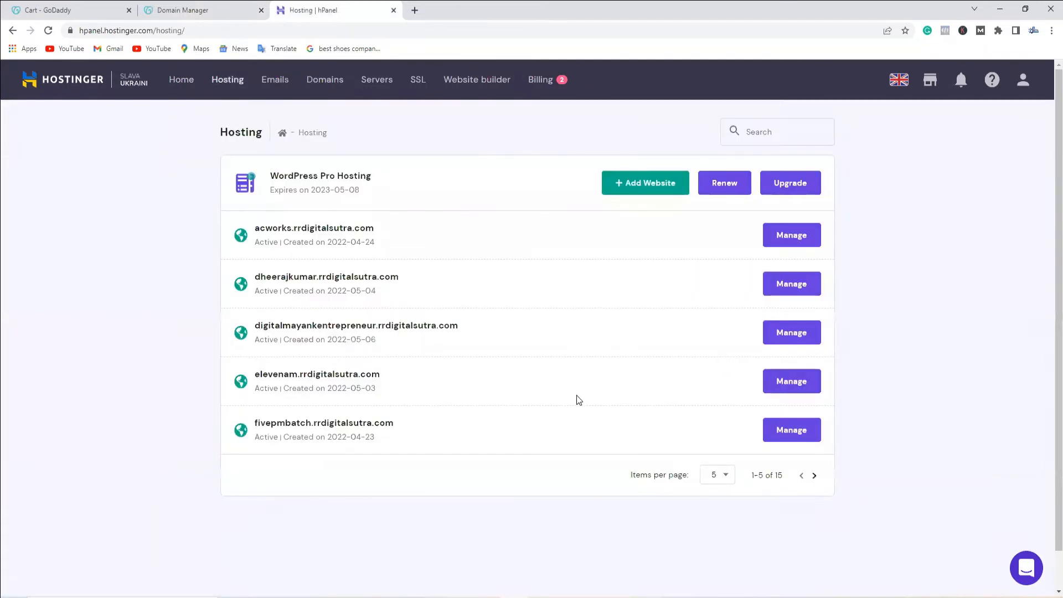
{"action": "left_click", "coordinate": [796, 385]}
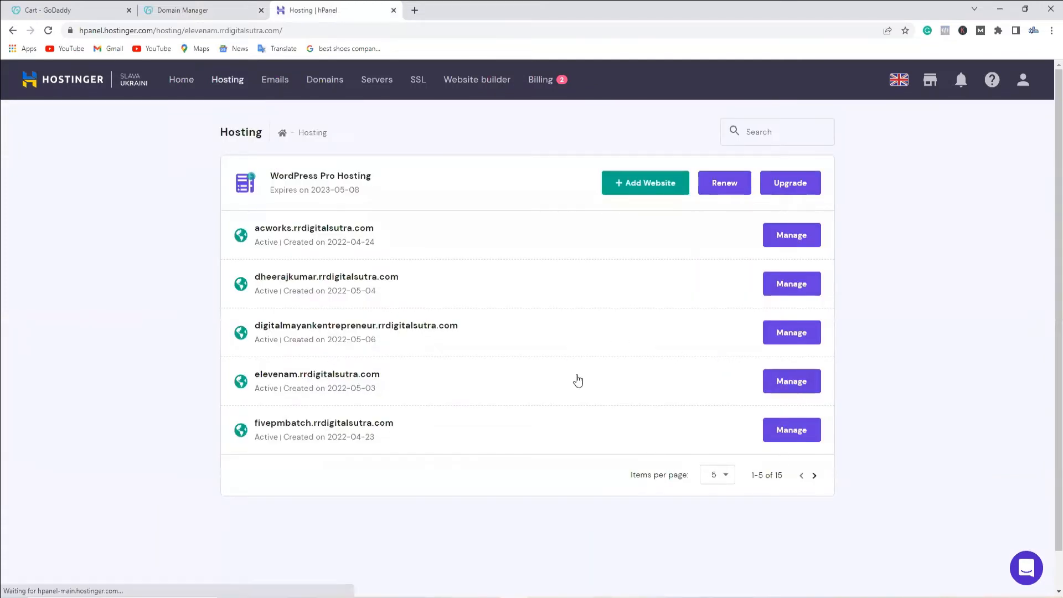
Locate the Hostinger nameservers in the hosting account details and highlight each of the two entries in turn.
{"action": "scroll", "coordinate": [311, 413], "scroll_direction": "down", "scroll_amount": 4}
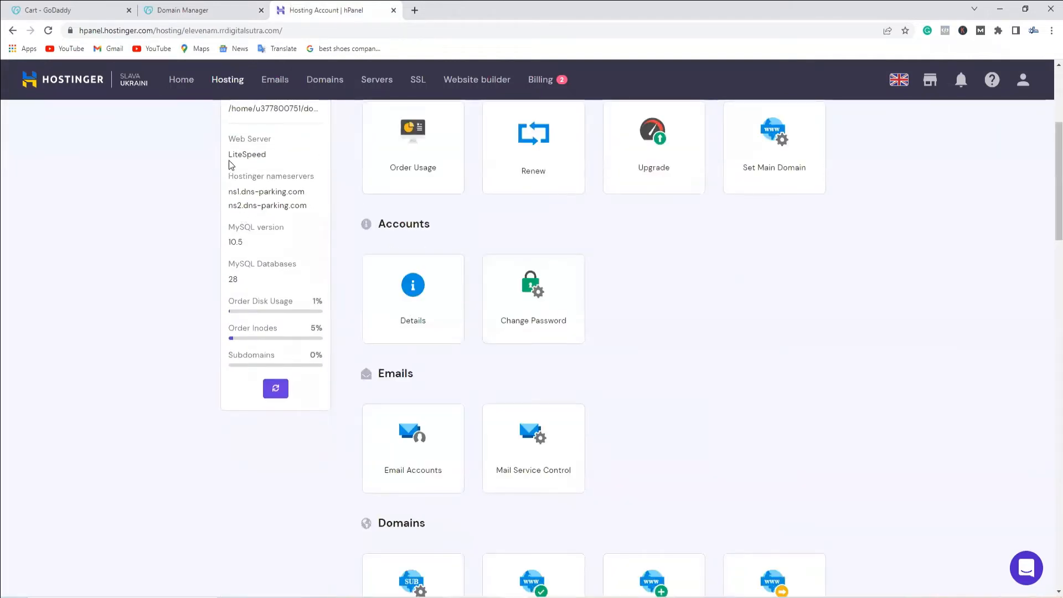
{"action": "left_click_drag", "start_coordinate": [226, 193], "coordinate": [299, 197]}
{"action": "left_click", "coordinate": [229, 206]}
{"action": "left_click_drag", "start_coordinate": [230, 206], "coordinate": [291, 217]}
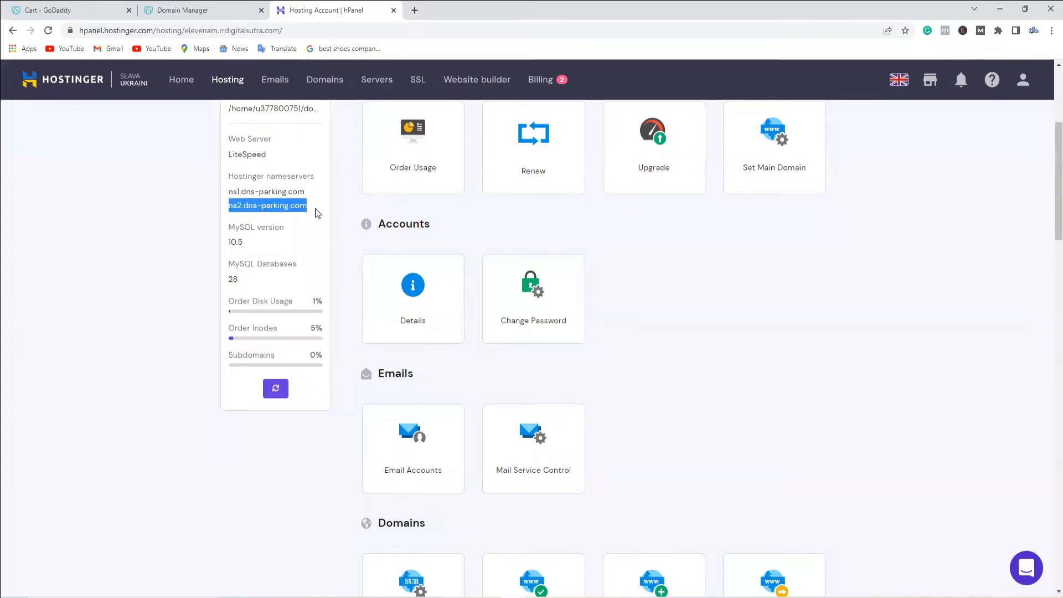
{"action": "left_click", "coordinate": [294, 219]}
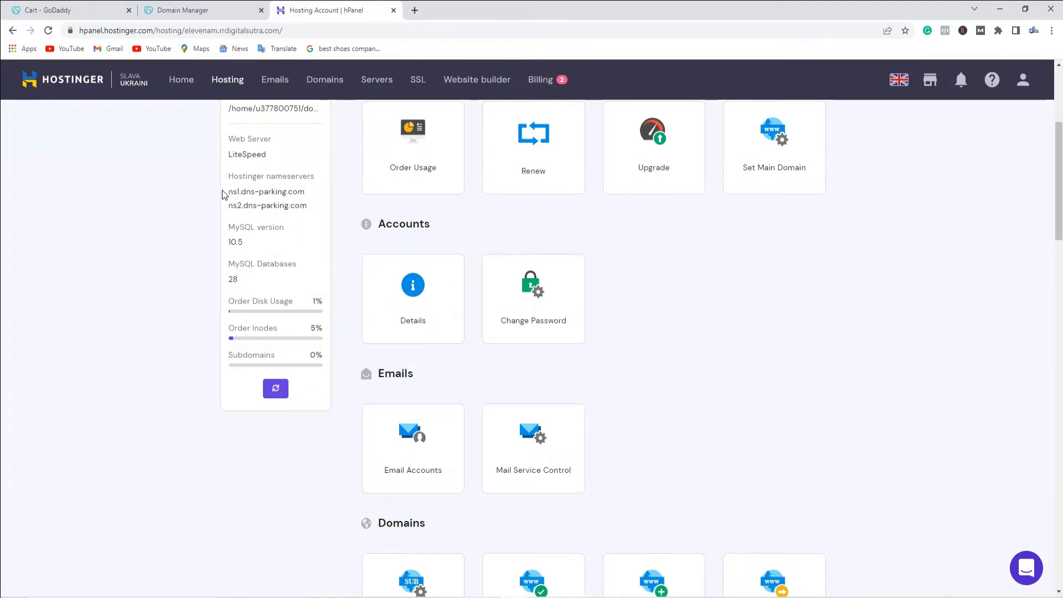
{"action": "left_click_drag", "start_coordinate": [226, 194], "coordinate": [303, 193]}
{"action": "left_click", "coordinate": [244, 215]}
{"action": "left_click_drag", "start_coordinate": [230, 202], "coordinate": [284, 225]}
{"action": "left_click", "coordinate": [284, 225]}
Switch to the GoDaddy domain manager, review the Nameservers section and highlight the domain name under DNS Management.
{"action": "left_click", "coordinate": [183, 10]}
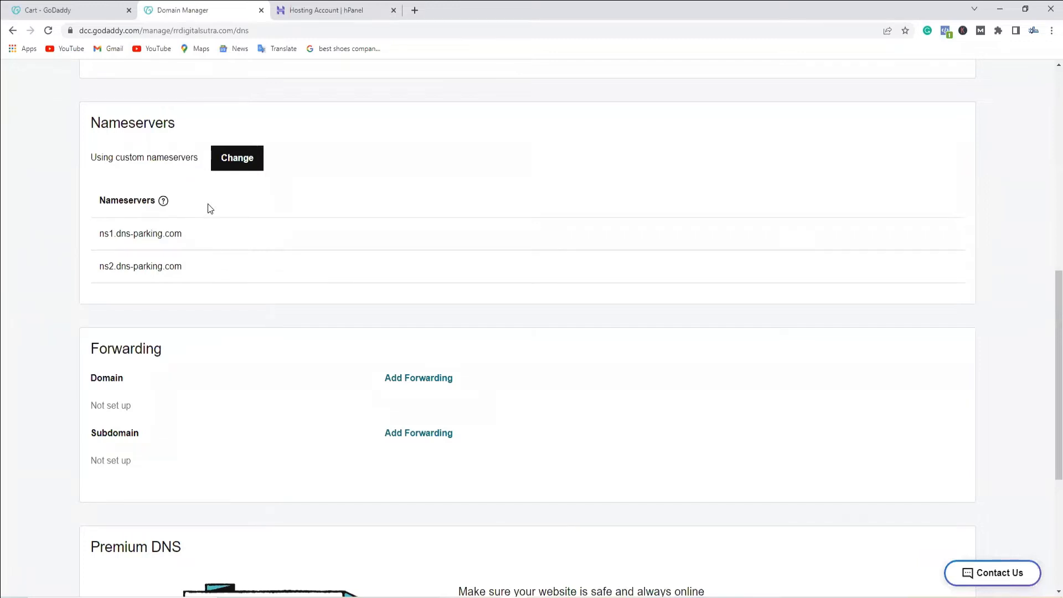
{"action": "scroll", "coordinate": [389, 241], "scroll_direction": "up", "scroll_amount": 1}
{"action": "scroll", "coordinate": [389, 241], "scroll_direction": "up", "scroll_amount": 9}
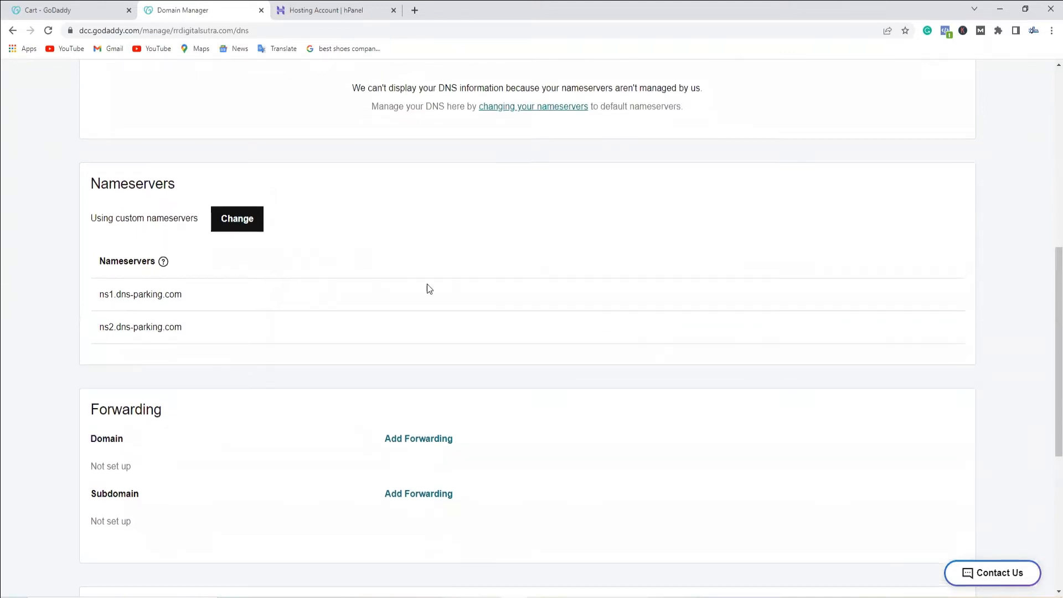
{"action": "left_click_drag", "start_coordinate": [68, 223], "coordinate": [181, 218]}
{"action": "left_click", "coordinate": [181, 218]}
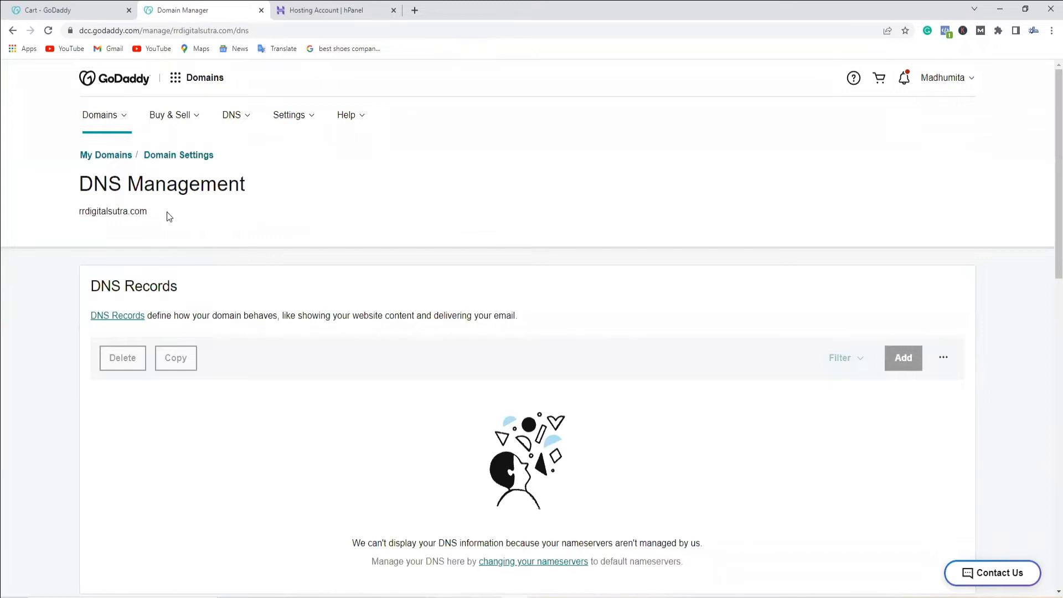
{"action": "left_click_drag", "start_coordinate": [145, 213], "coordinate": [81, 213]}
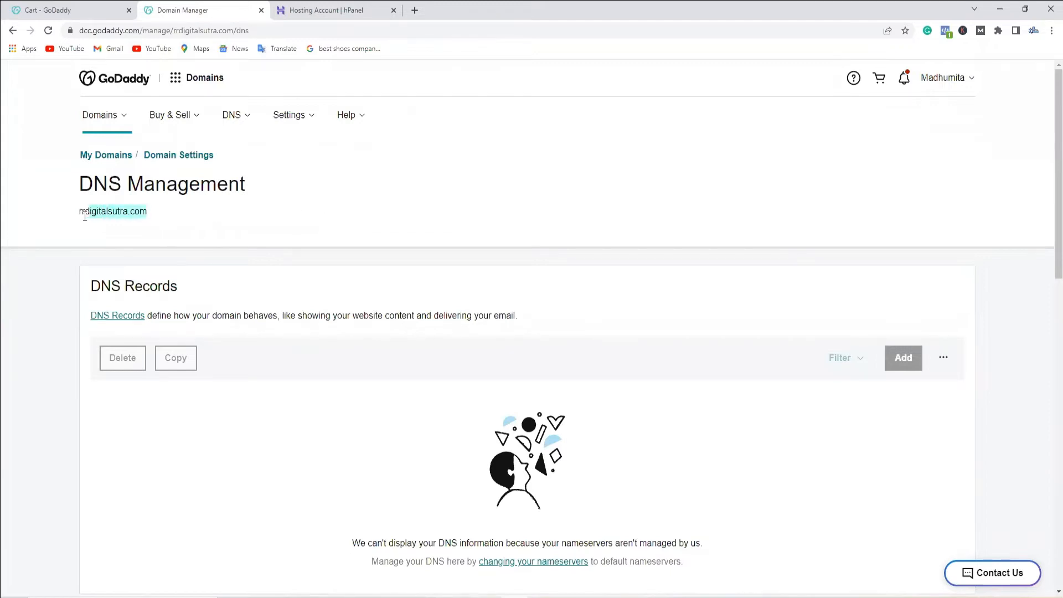
{"action": "left_click", "coordinate": [294, 206]}
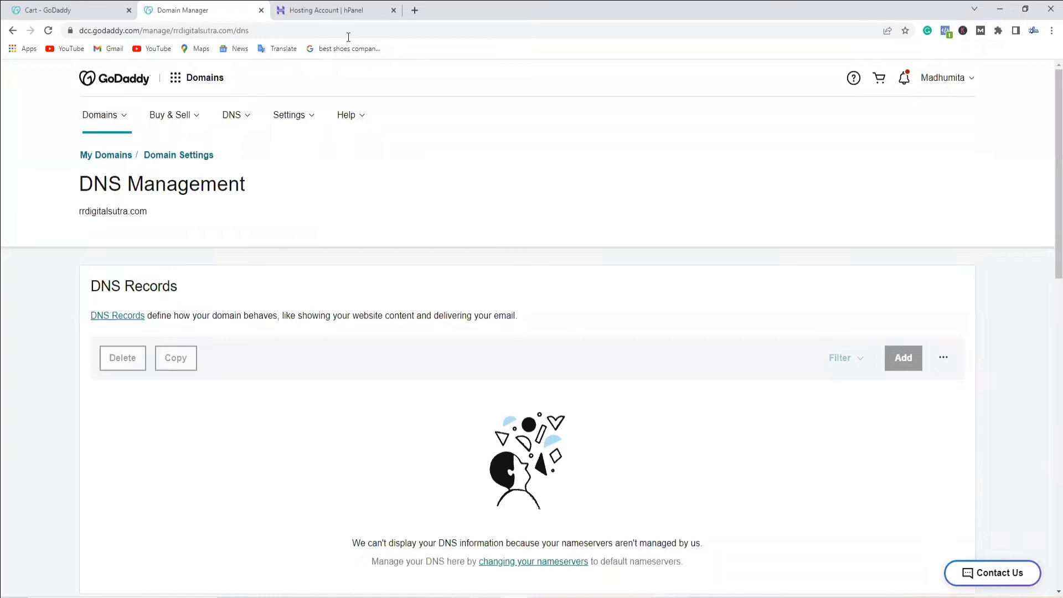
Return to Hostinger's hosting list, start adding a website and enter nineam.rrdigitalsutra.com as the domain name.
{"action": "left_click", "coordinate": [331, 6]}
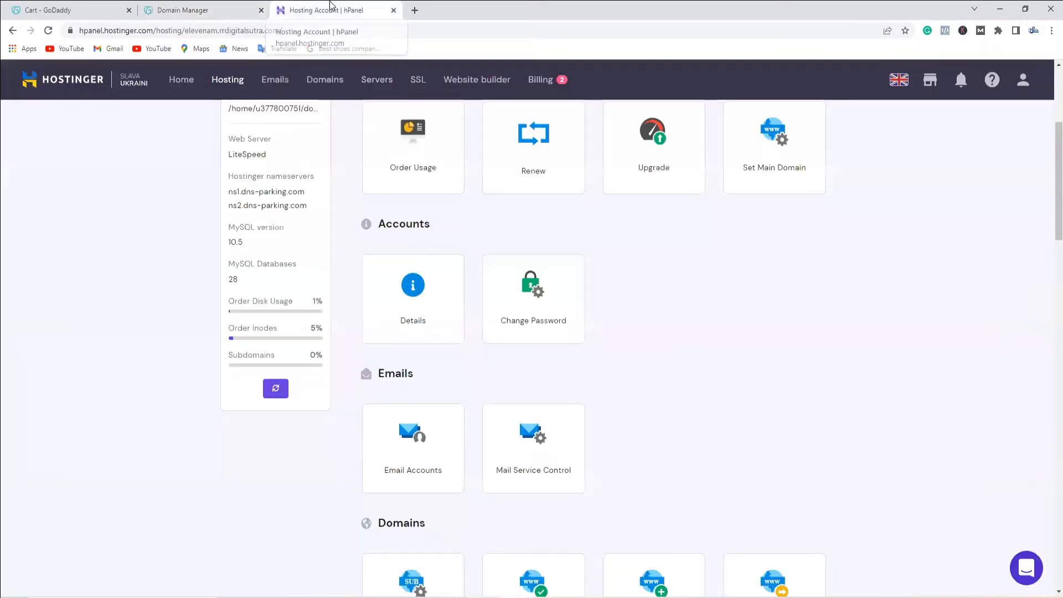
{"action": "scroll", "coordinate": [701, 400], "scroll_direction": "up", "scroll_amount": 4}
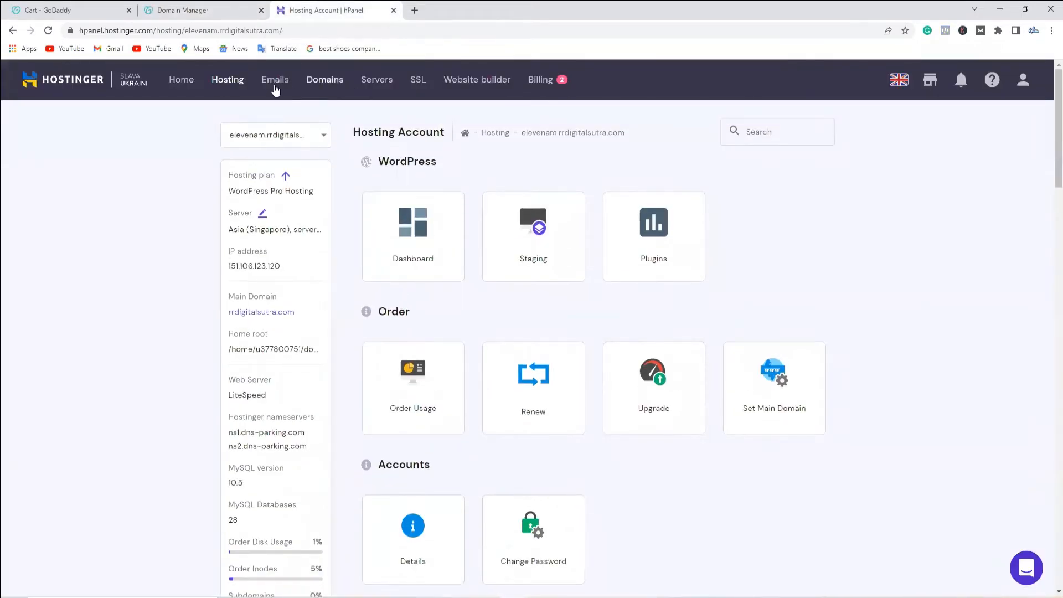
{"action": "left_click", "coordinate": [229, 80]}
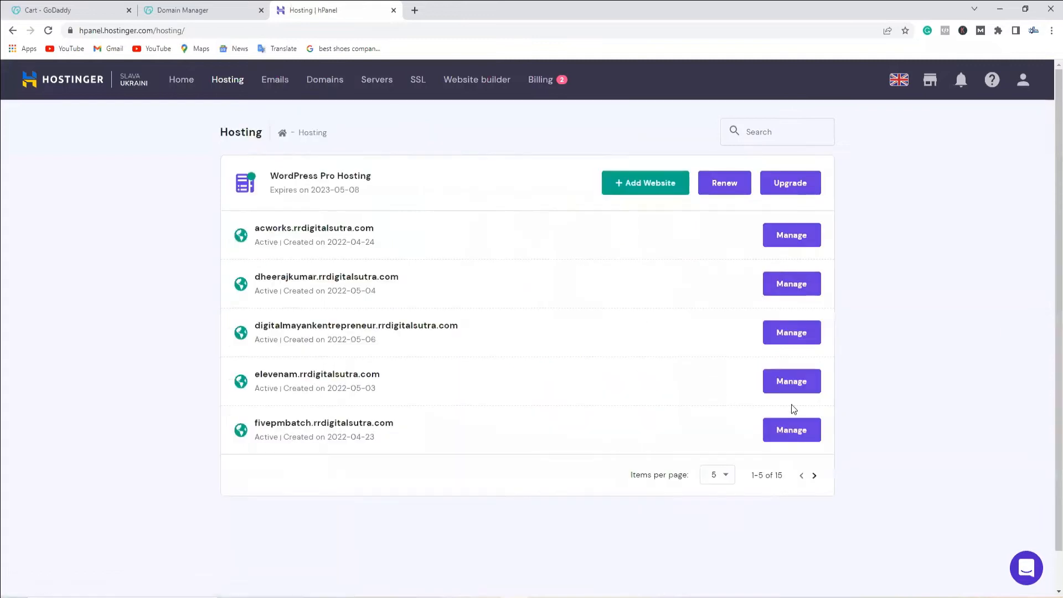
{"action": "left_click", "coordinate": [641, 193]}
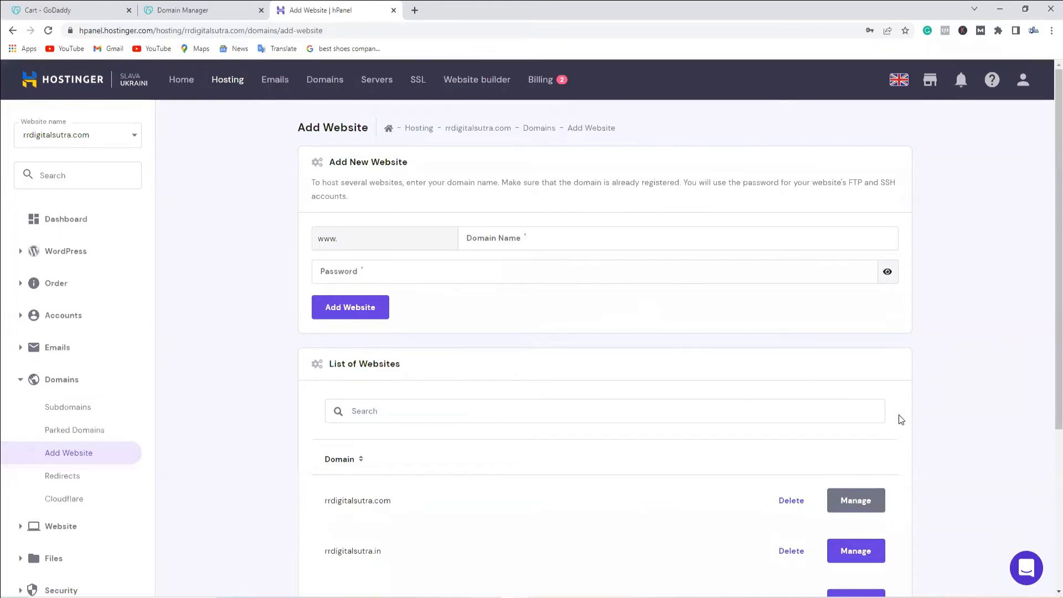
{"action": "left_click", "coordinate": [475, 233]}
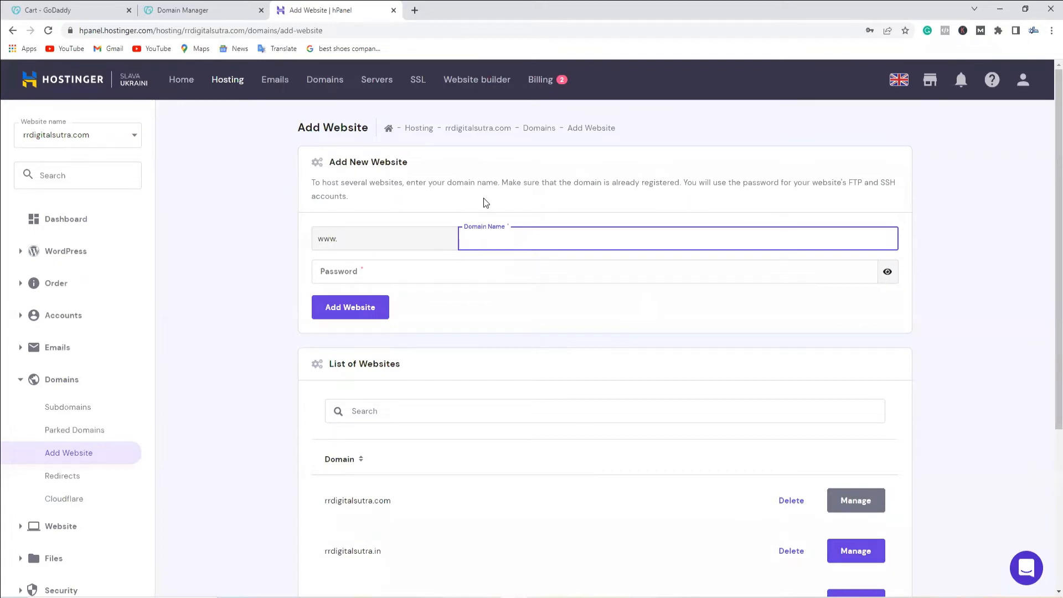
{"action": "type", "text": "nineam.rrdigitalsutra.com"}
Enter the website password, retyping it from scratch, and add the new website.
{"action": "left_click", "coordinate": [415, 267]}
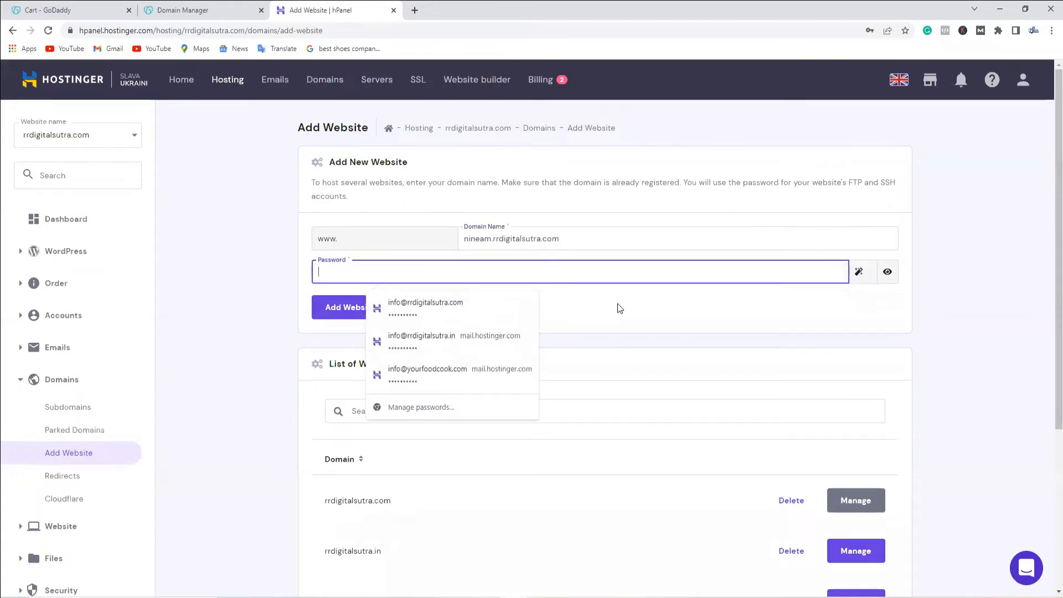
{"action": "type", "text": "••••••"}
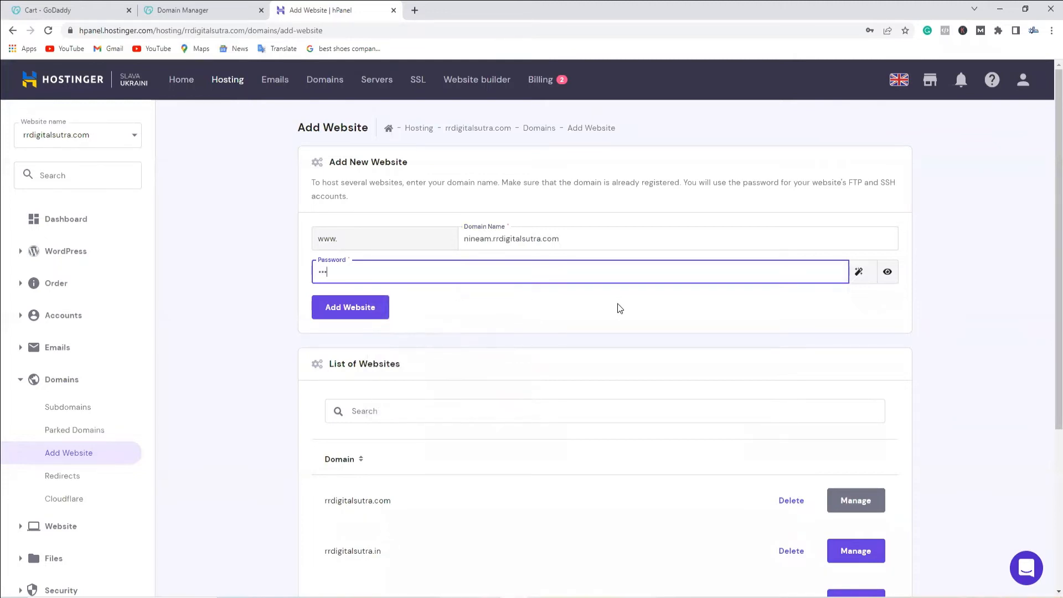
{"action": "type", "text": "••••"}
{"action": "key", "text": "BackSpace"}
{"action": "key", "text": "BackSpace"}
{"action": "key", "text": "BackSpace"}
{"action": "key", "text": "BackSpace"}
{"action": "key", "text": "BackSpace"}
{"action": "key", "text": "BackSpace"}
{"action": "key", "text": "BackSpace"}
{"action": "key", "text": "BackSpace"}
{"action": "key", "text": "BackSpace"}
{"action": "key", "text": "BackSpace"}
{"action": "type", "text": "••••••••••"}
{"action": "left_click", "coordinate": [332, 308]}
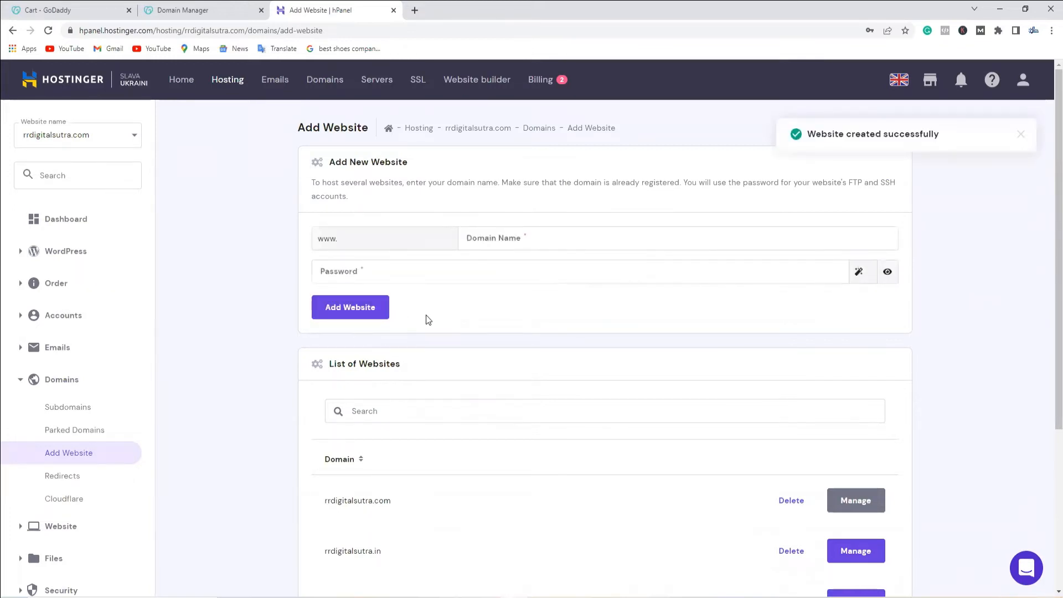
Show 50 items per page in the list of websites and open nineam.rrdigitalsutra.com for management.
{"action": "scroll", "coordinate": [440, 384], "scroll_direction": "down", "scroll_amount": 4}
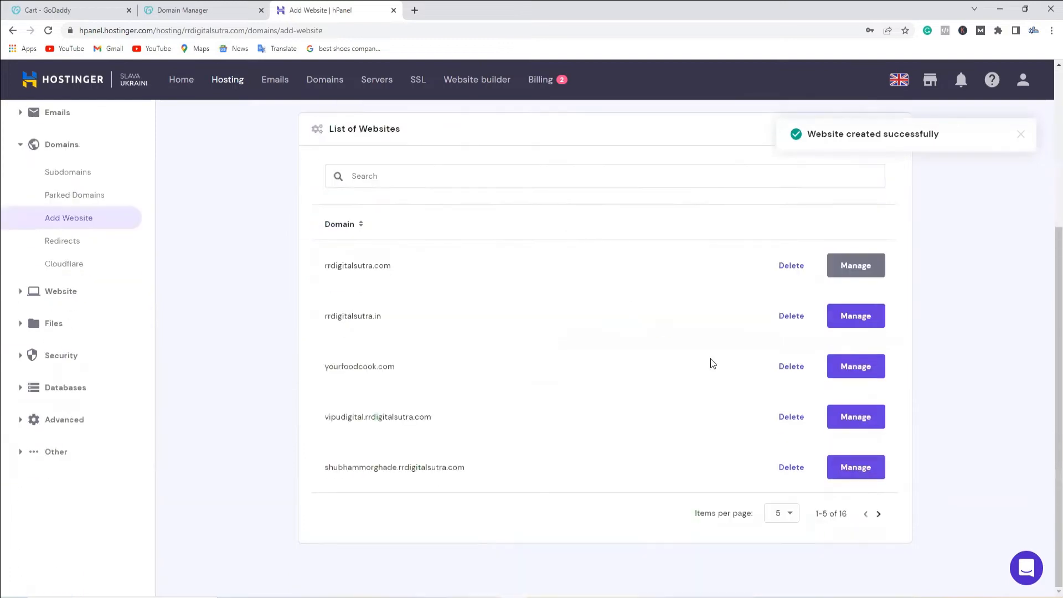
{"action": "left_click", "coordinate": [776, 513]}
{"action": "left_click", "coordinate": [776, 561]}
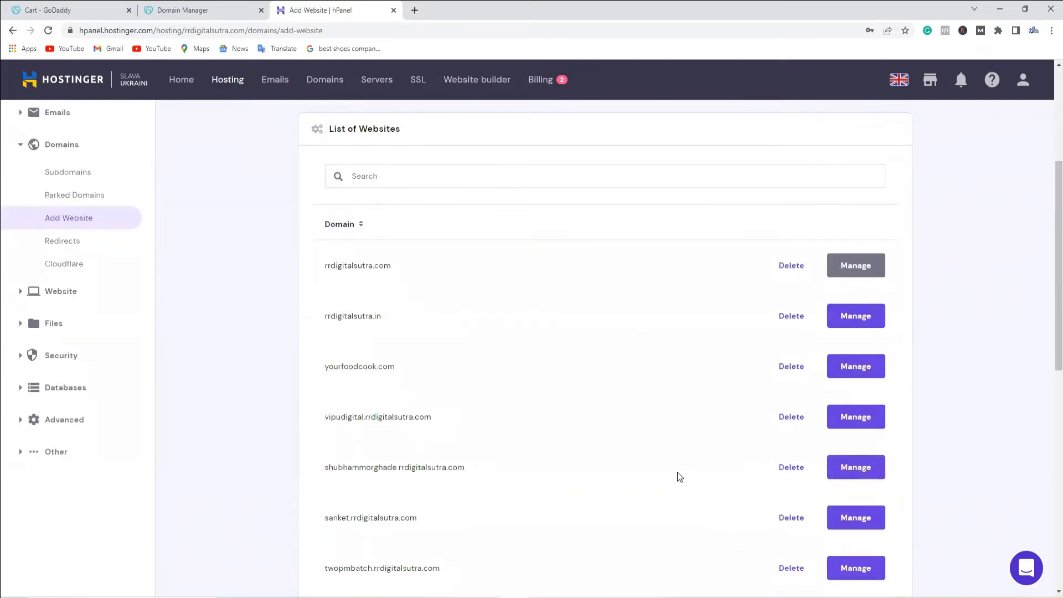
{"action": "scroll", "coordinate": [678, 474], "scroll_direction": "down", "scroll_amount": 6}
{"action": "scroll", "coordinate": [680, 477], "scroll_direction": "down", "scroll_amount": 4}
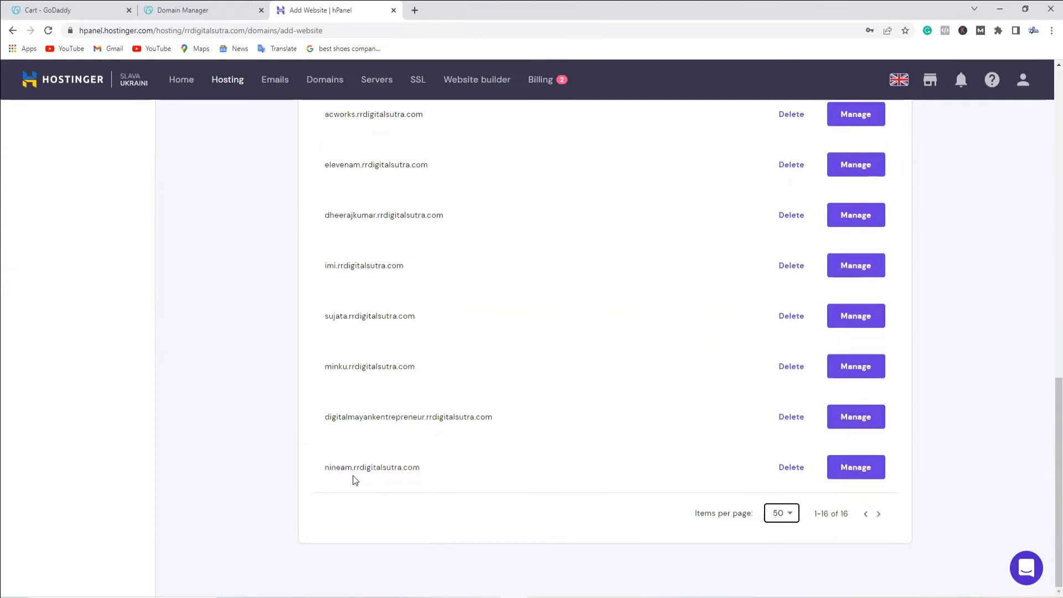
{"action": "left_click", "coordinate": [856, 468]}
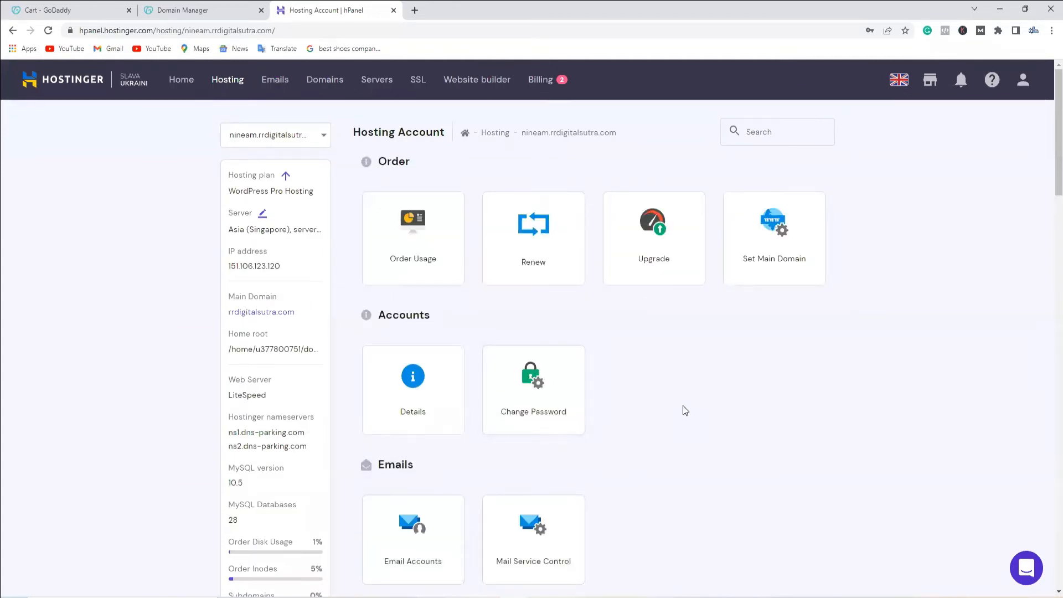
Revisit the Nameservers section in GoDaddy, then close the GoDaddy domain manager and cart pages.
{"action": "scroll", "coordinate": [686, 411], "scroll_direction": "down", "scroll_amount": 1}
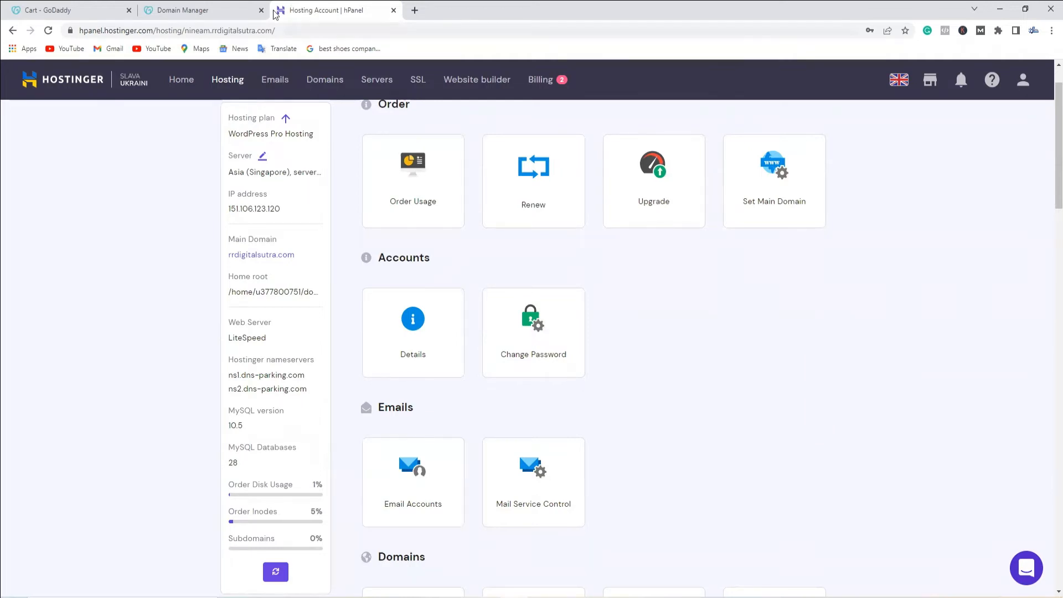
{"action": "left_click", "coordinate": [223, 9]}
{"action": "scroll", "coordinate": [310, 310], "scroll_direction": "down", "scroll_amount": 5}
{"action": "scroll", "coordinate": [350, 376], "scroll_direction": "down", "scroll_amount": 1}
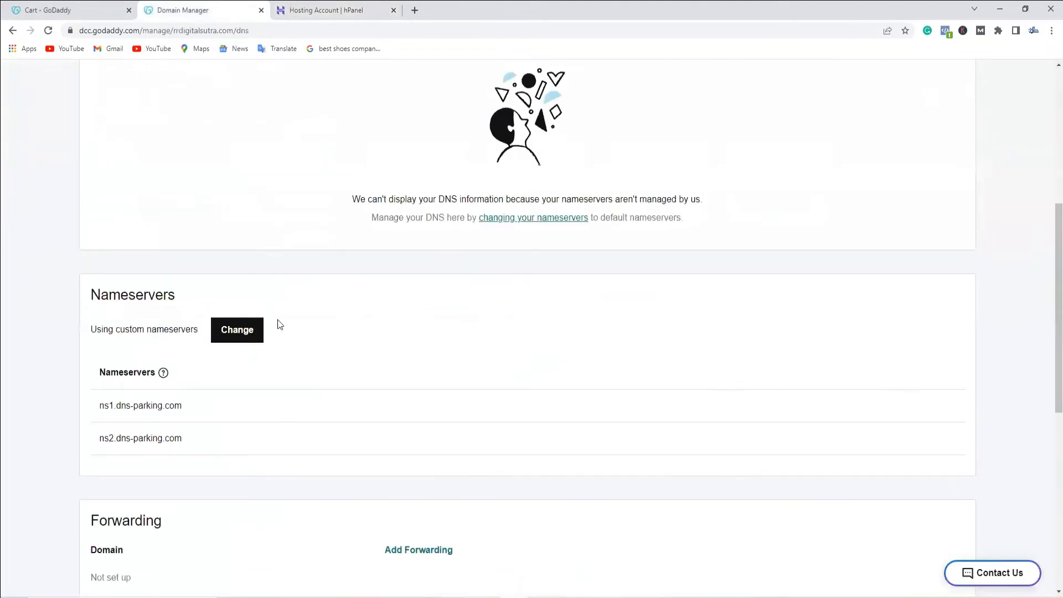
{"action": "left_click", "coordinate": [261, 10]}
{"action": "left_click", "coordinate": [119, 11]}
{"action": "left_click", "coordinate": [129, 11]}
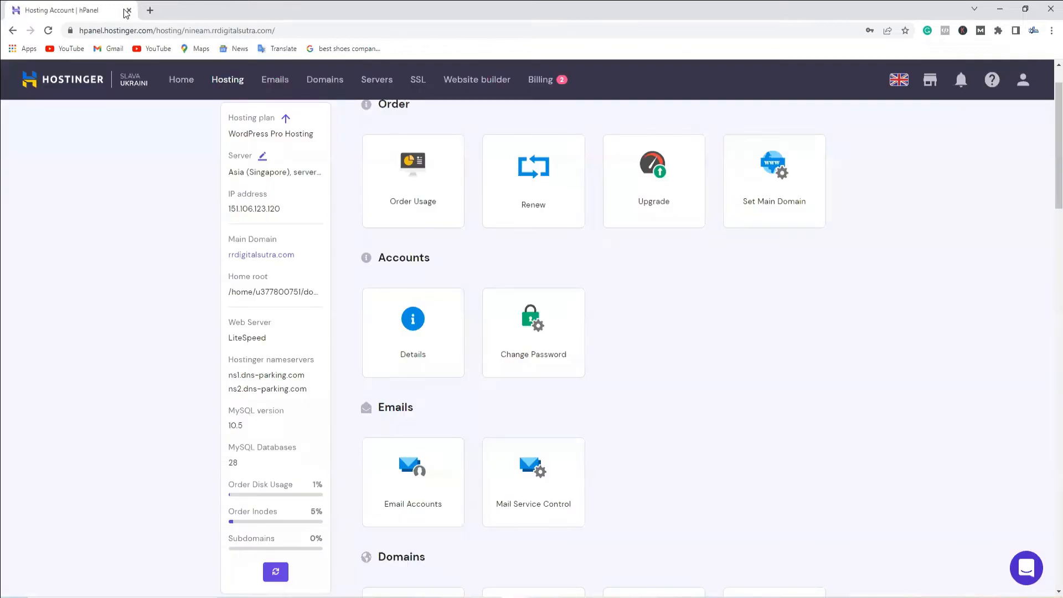
Switch to the Website Class document in Word and highlight the topic "HOW TO INSTALL WORDPRESS".
{"action": "scroll", "coordinate": [789, 453], "scroll_direction": "down", "scroll_amount": 1}
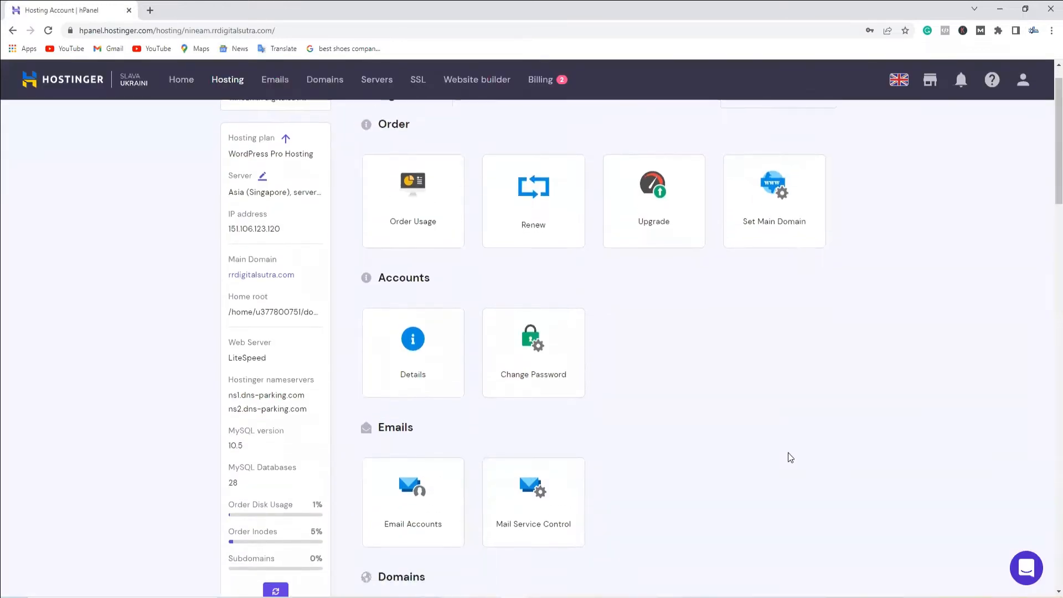
{"action": "key", "text": "alt+Tab"}
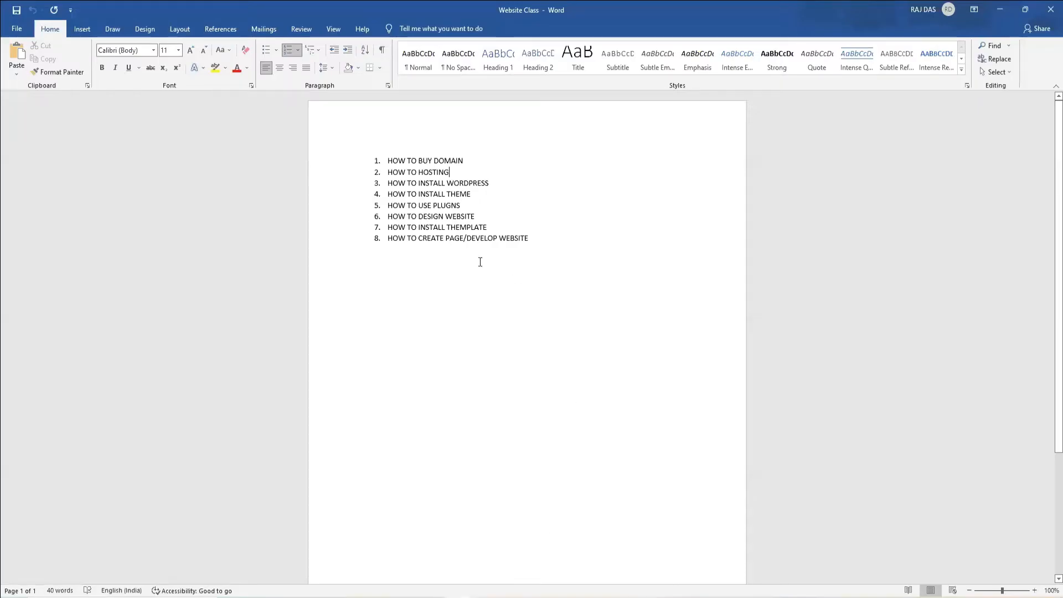
{"action": "left_click_drag", "start_coordinate": [492, 183], "coordinate": [388, 183]}
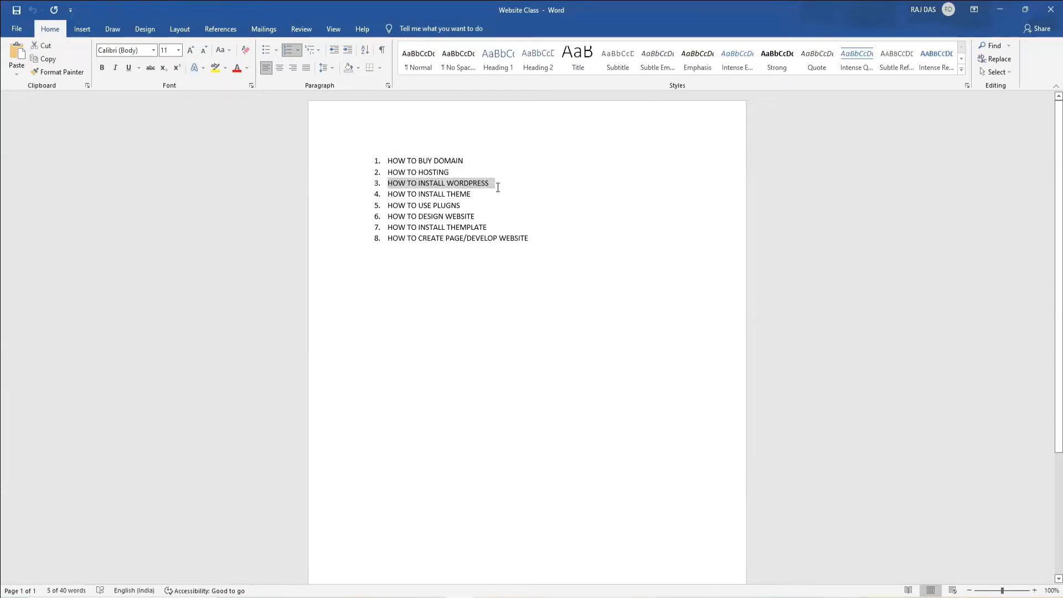
{"action": "left_click", "coordinate": [491, 184]}
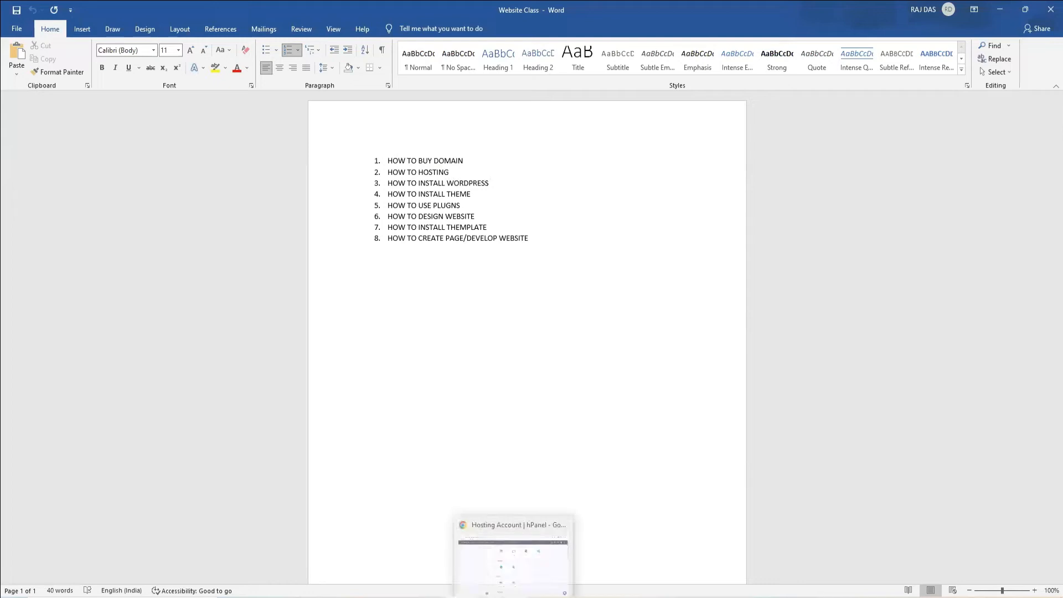
Switch back to Hostinger hPanel and start a WordPress installation for nineam.rrdigitalsutra.com from its Website section.
{"action": "mouse_move", "coordinate": [515, 596]}
{"action": "left_click", "coordinate": [516, 560]}
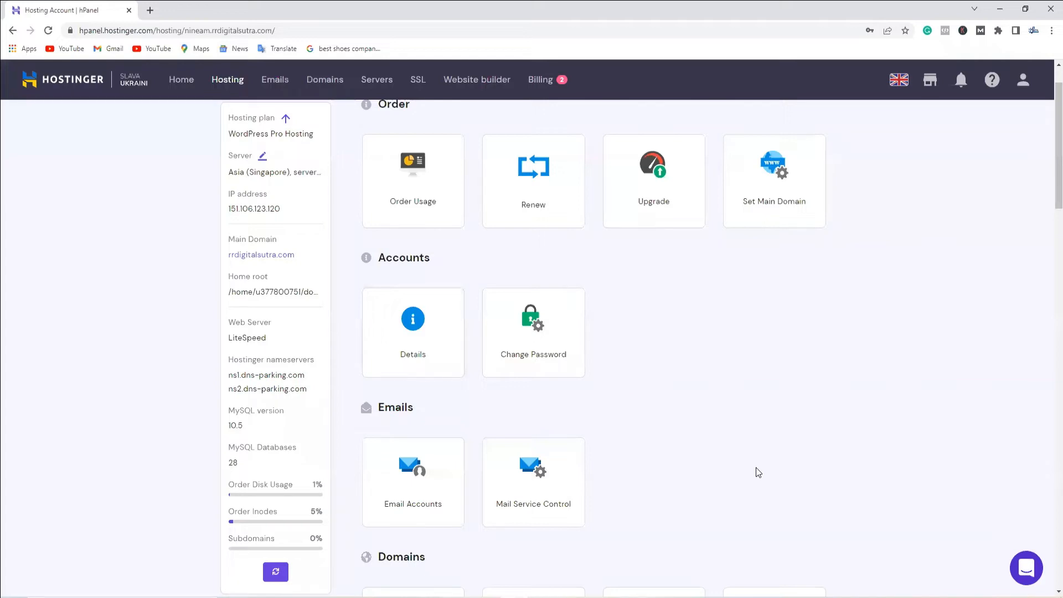
{"action": "scroll", "coordinate": [688, 339], "scroll_direction": "down", "scroll_amount": 4}
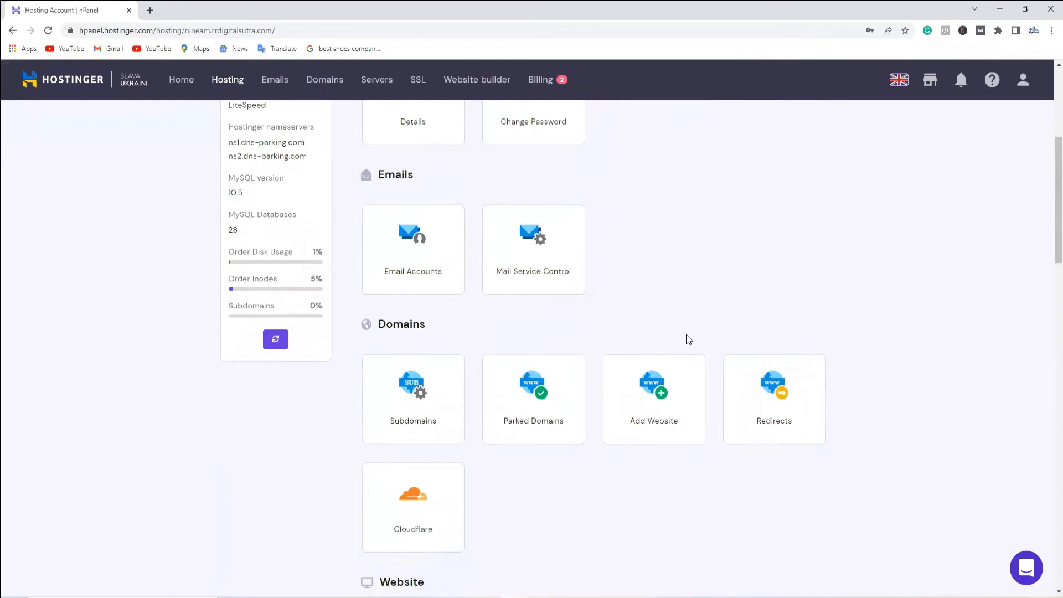
{"action": "scroll", "coordinate": [689, 340], "scroll_direction": "down", "scroll_amount": 6}
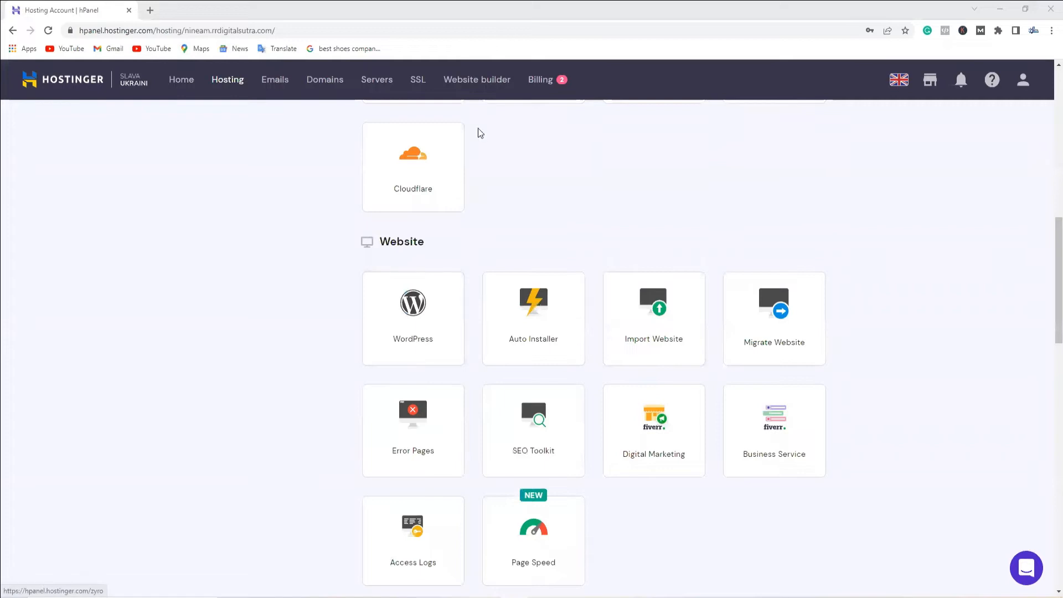
{"action": "left_click", "coordinate": [417, 304]}
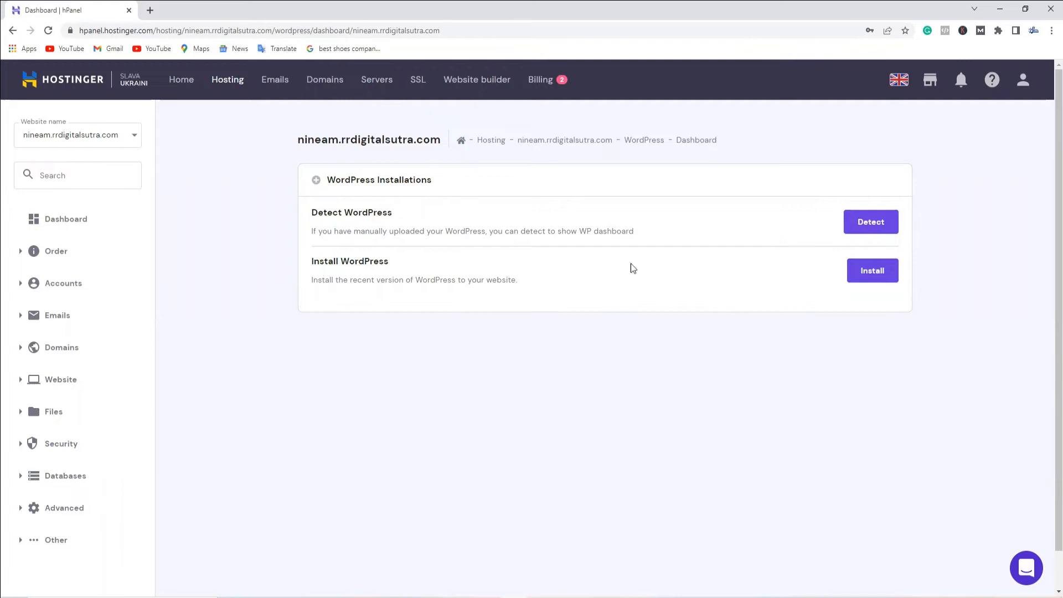
{"action": "left_click", "coordinate": [889, 277]}
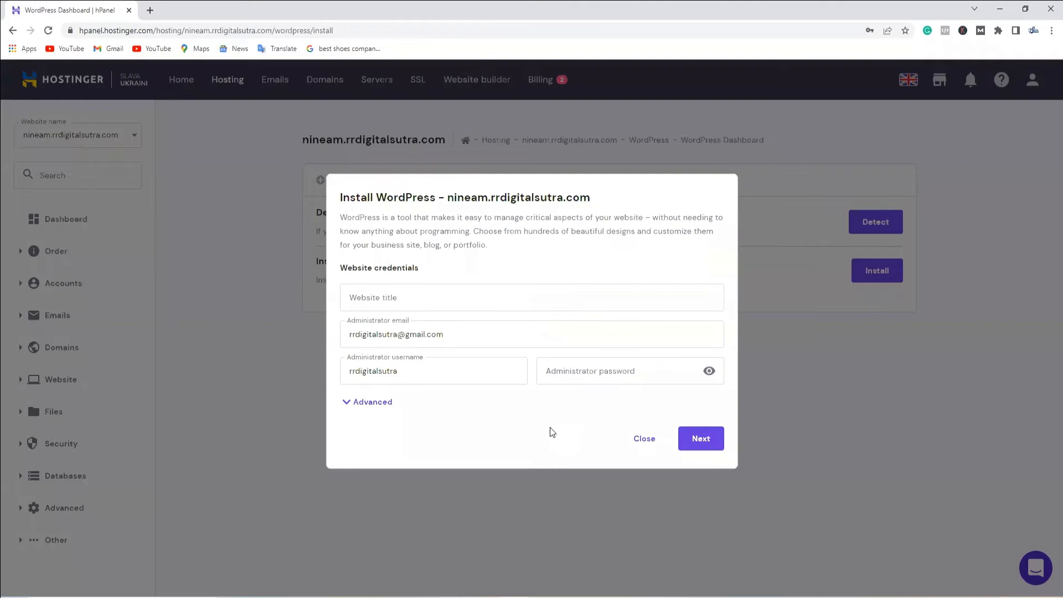
Replace the autofilled website title in the WordPress installation form with "restaurant".
{"action": "key", "text": "ctrl+a"}
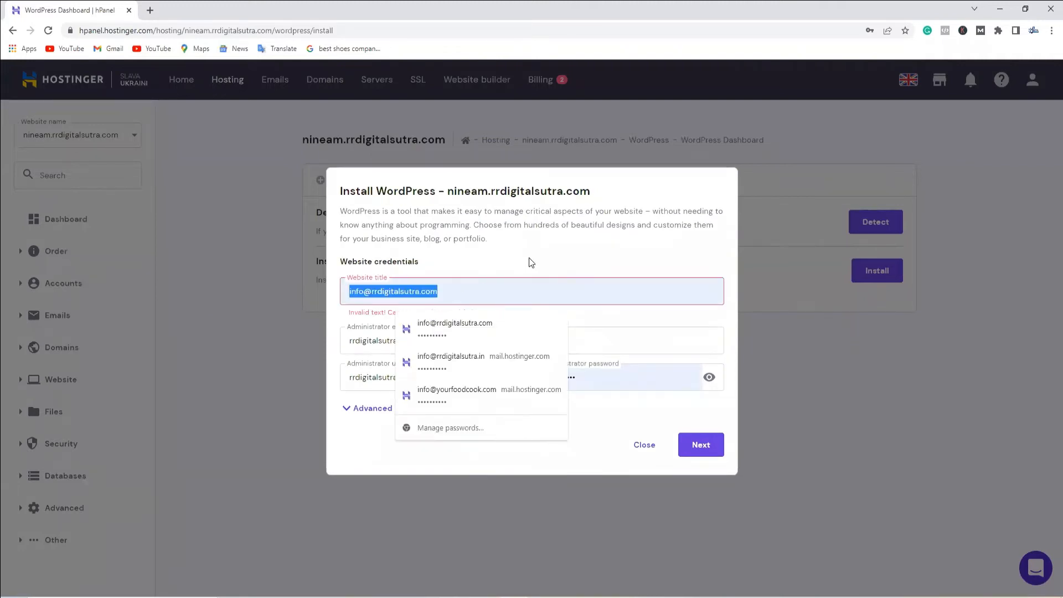
{"action": "key", "text": "BackSpace"}
{"action": "type", "text": "restaurant"}
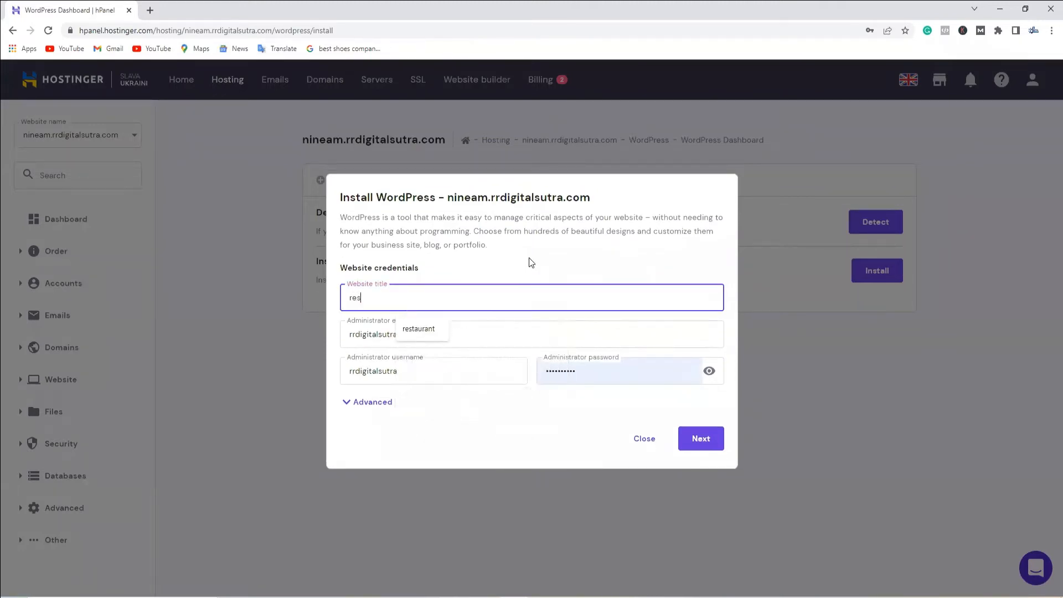
Change the administrator username for the WordPress installation to "admin".
{"action": "left_click", "coordinate": [421, 371]}
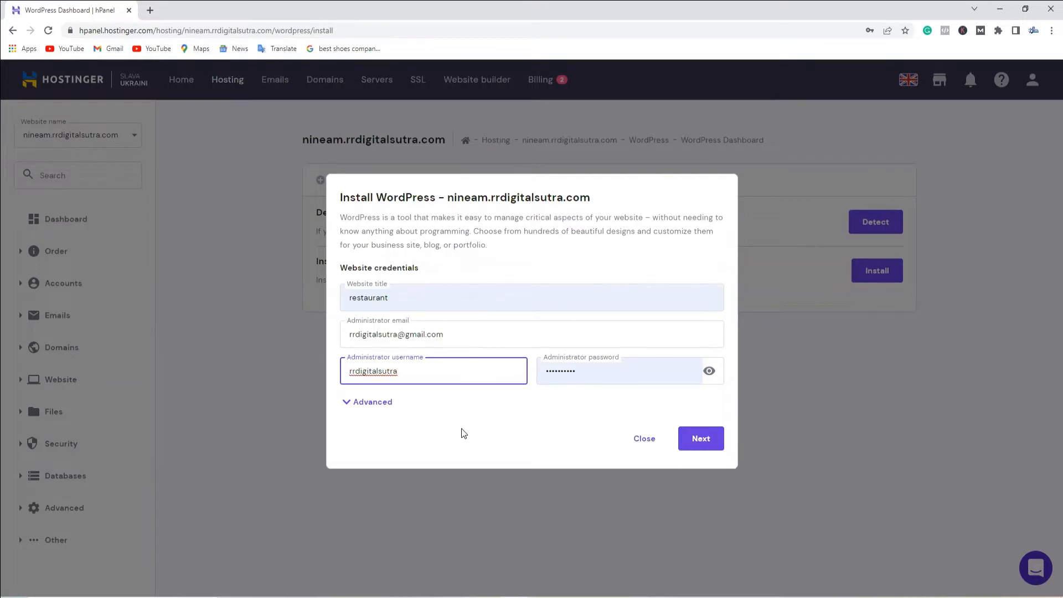
{"action": "key", "text": "BackSpace"}
{"action": "key", "text": "BackSpace"}
{"action": "key", "text": "BackSpace"}
{"action": "key", "text": "BackSpace"}
{"action": "key", "text": "BackSpace"}
{"action": "key", "text": "BackSpace"}
{"action": "key", "text": "BackSpace"}
{"action": "key", "text": "BackSpace"}
{"action": "key", "text": "BackSpace"}
{"action": "key", "text": "BackSpace"}
{"action": "key", "text": "BackSpace"}
{"action": "key", "text": "BackSpace"}
{"action": "key", "text": "BackSpace"}
{"action": "type", "text": "admin"}
Clear the autofilled administrator password and enter the new administrator password.
{"action": "left_click", "coordinate": [596, 368]}
{"action": "double_click", "coordinate": [598, 369]}
{"action": "key", "text": "BackSpace"}
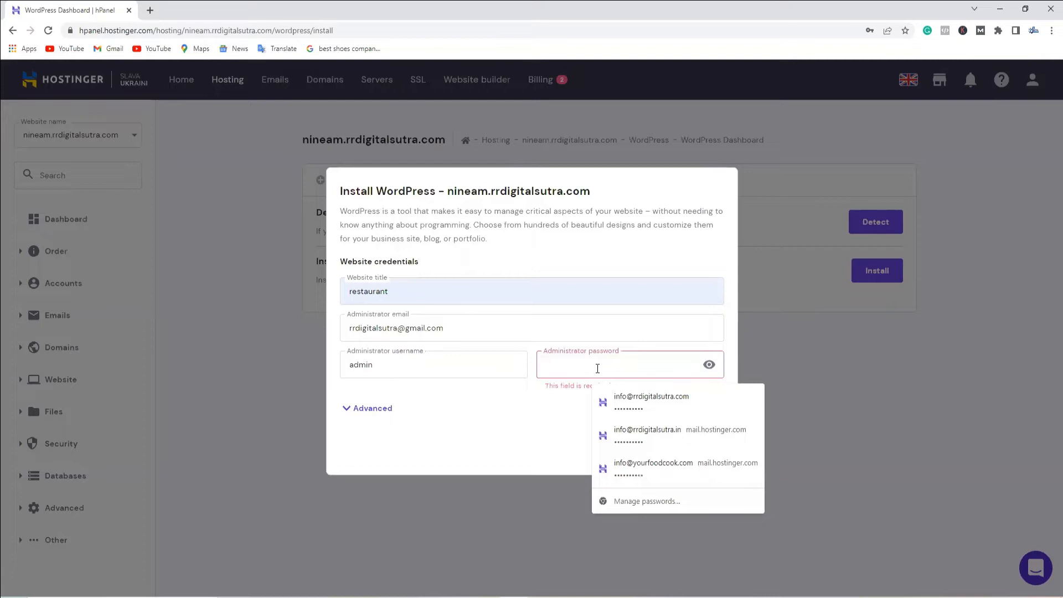
{"action": "type", "text": "••••••••••"}
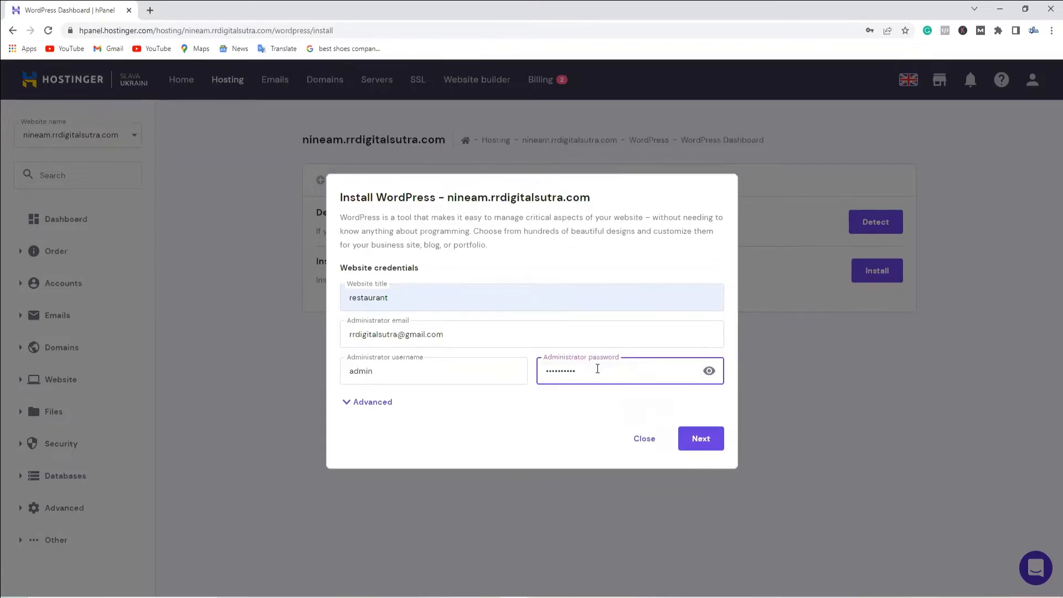
{"action": "left_click", "coordinate": [554, 420]}
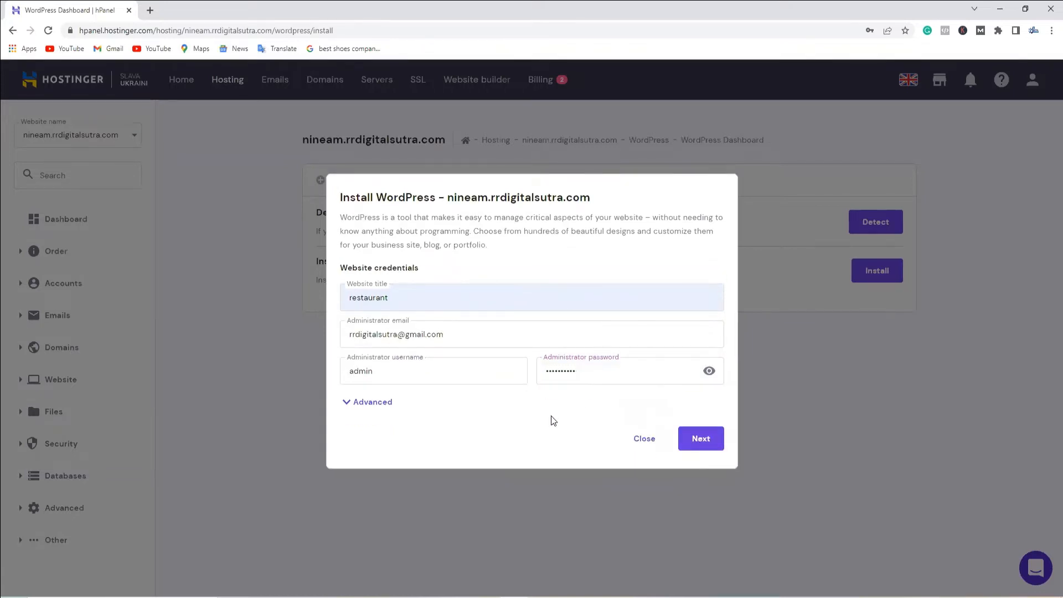
Continue to the update settings, turn off automatic application updates and install WordPress.
{"action": "left_click", "coordinate": [703, 441]}
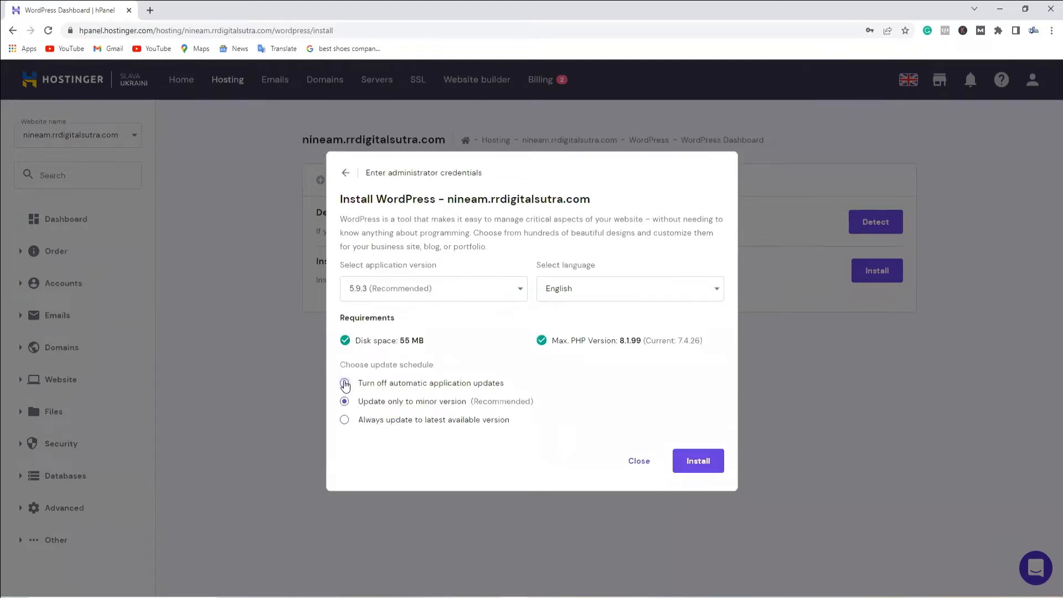
{"action": "left_click", "coordinate": [344, 383]}
{"action": "left_click", "coordinate": [699, 462]}
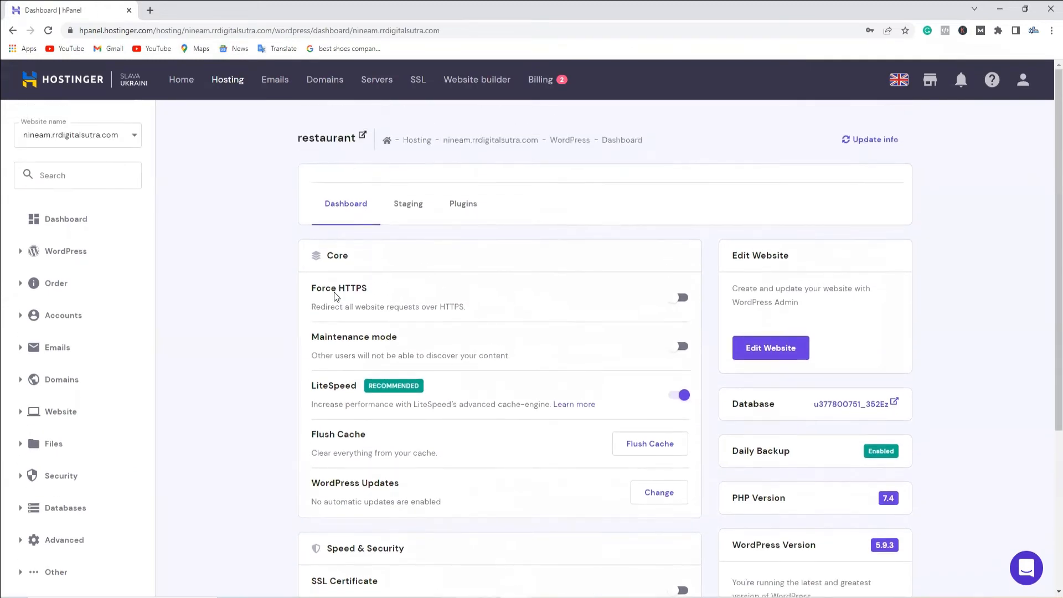
Look over the restaurant site's WordPress dashboard in hPanel and check the topic list in the Website Class document in Word.
{"action": "scroll", "coordinate": [491, 456], "scroll_direction": "down", "scroll_amount": 4}
{"action": "left_click_drag", "start_coordinate": [304, 498], "coordinate": [430, 503]}
{"action": "left_click", "coordinate": [471, 500]}
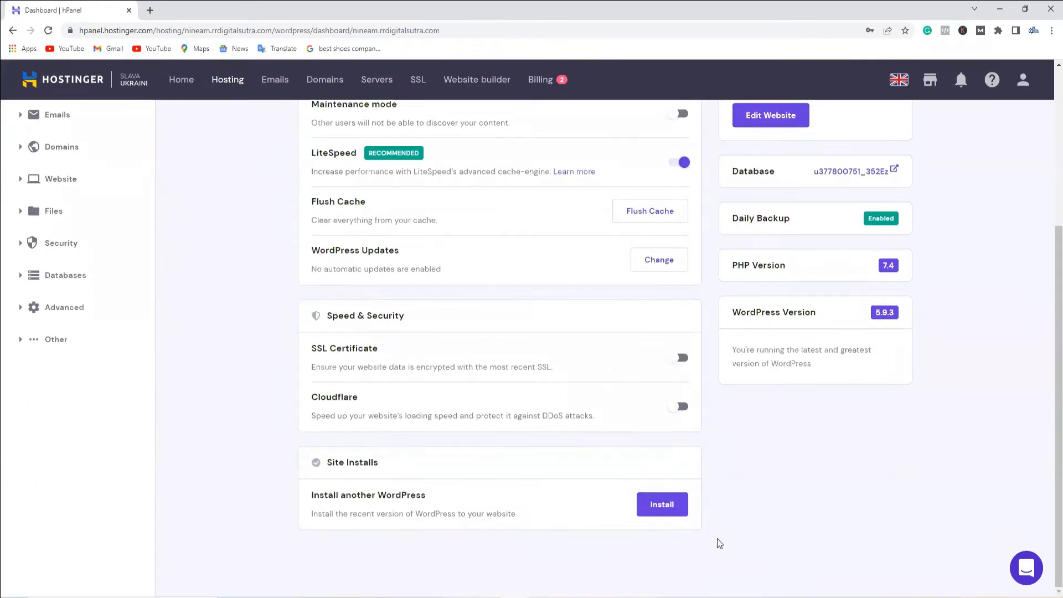
{"action": "scroll", "coordinate": [767, 539], "scroll_direction": "up", "scroll_amount": 4}
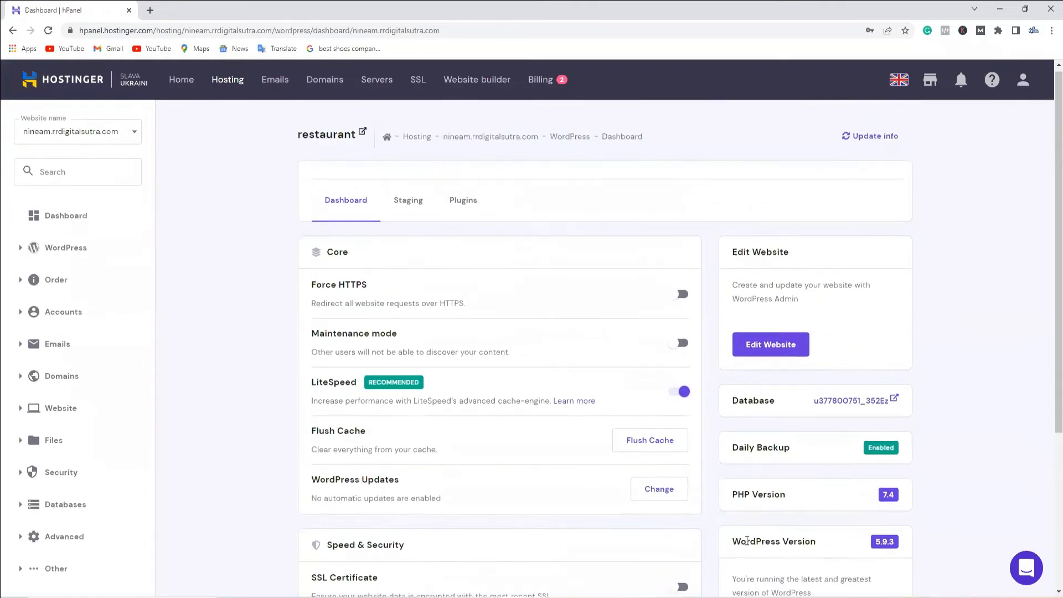
{"action": "left_click", "coordinate": [478, 591]}
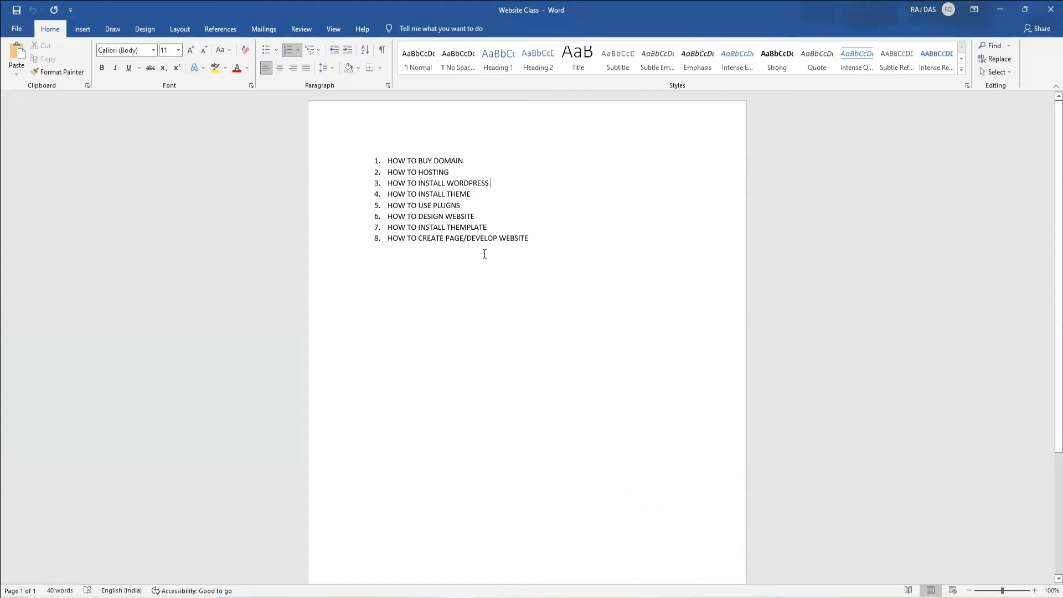
Switch back to hPanel, copy the domain nineam.rrdigitalsutra.com and open the live site in a new browser tab.
{"action": "left_click", "coordinate": [501, 595]}
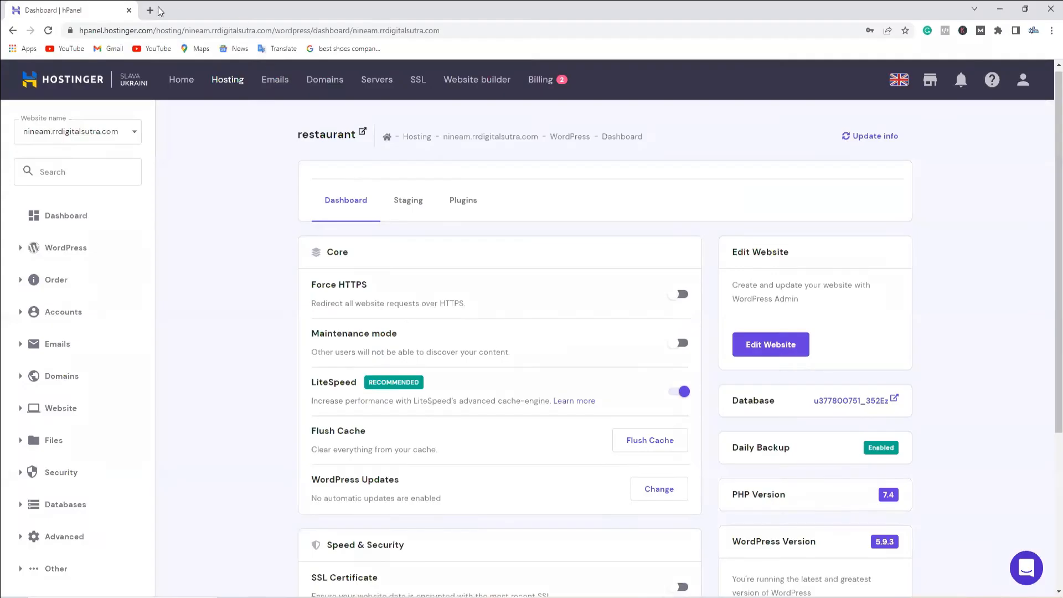
{"action": "left_click_drag", "start_coordinate": [442, 142], "coordinate": [589, 169]}
{"action": "key", "text": "ctrl+c"}
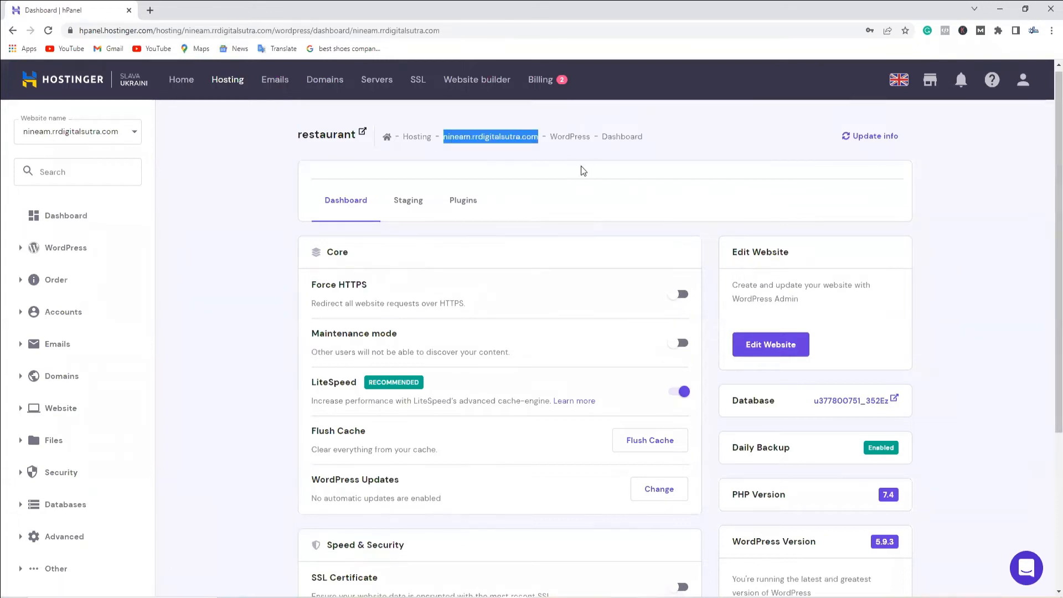
{"action": "left_click", "coordinate": [151, 10]}
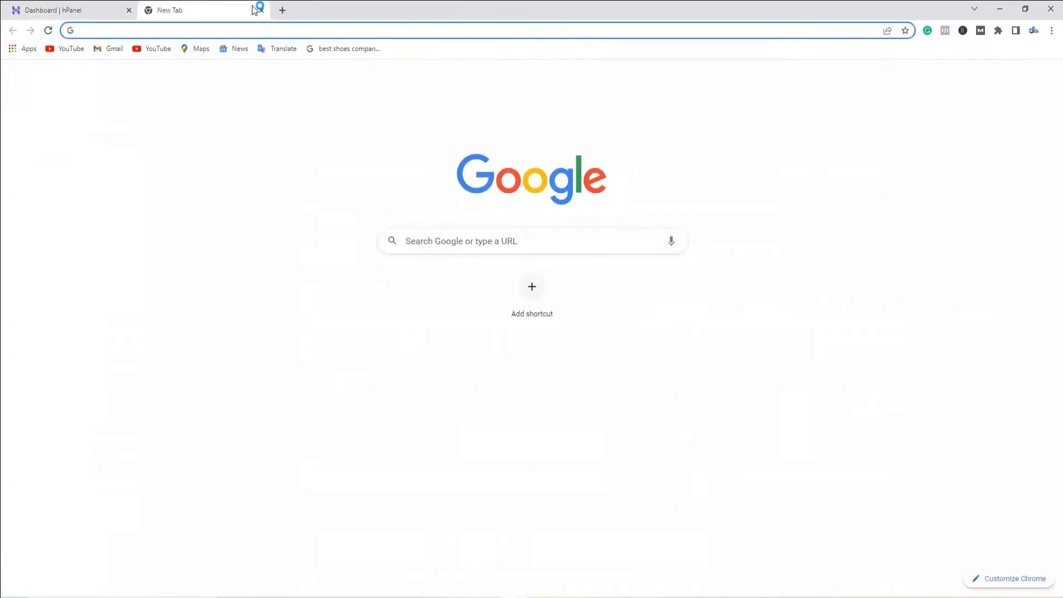
{"action": "key", "text": "ctrl+v"}
{"action": "key", "text": "Return"}
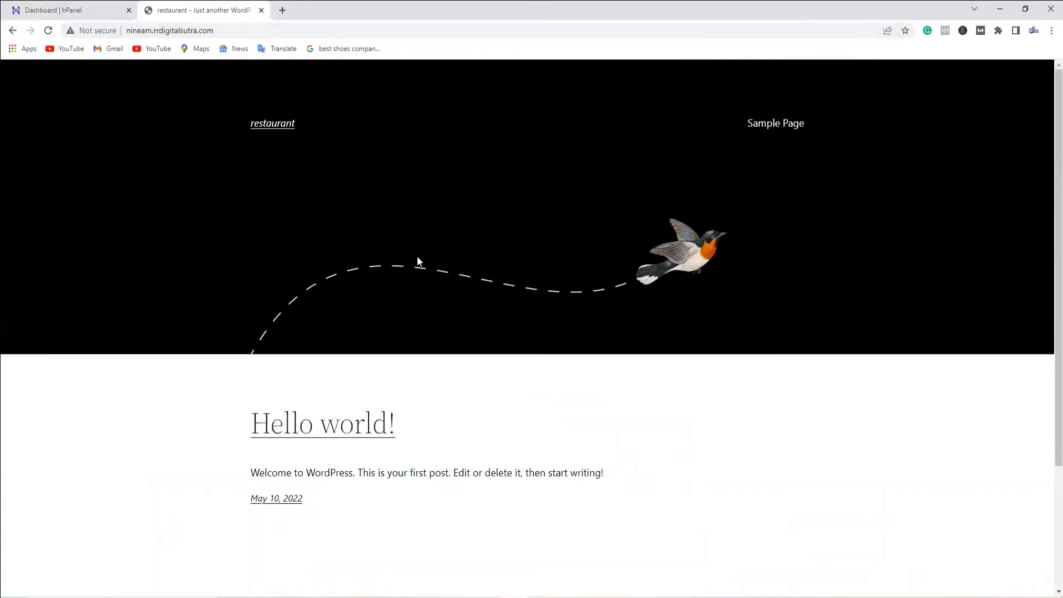
{"action": "scroll", "coordinate": [546, 390], "scroll_direction": "down", "scroll_amount": 3}
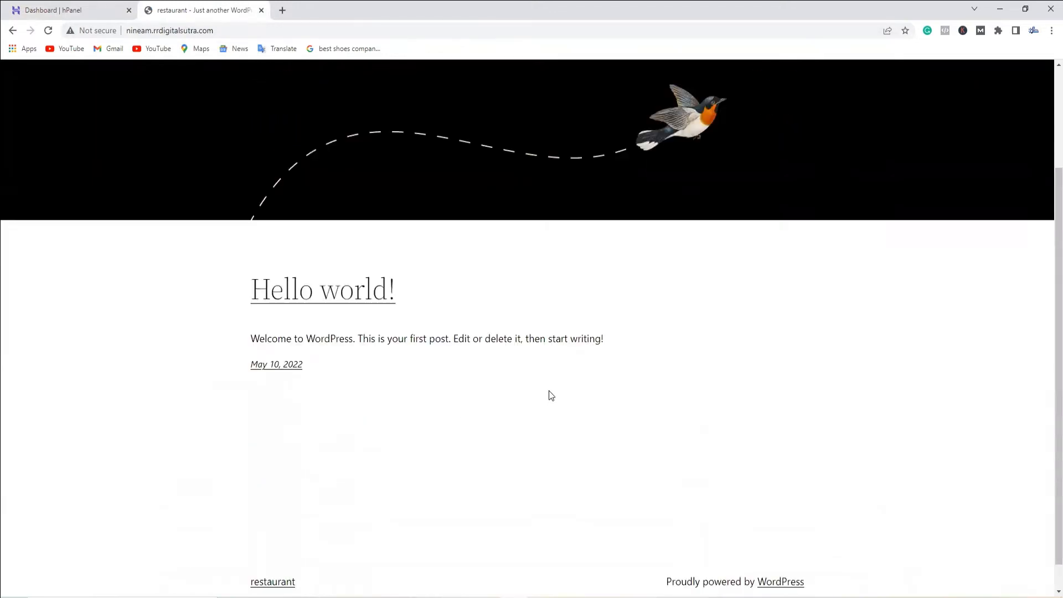
{"action": "scroll", "coordinate": [542, 389], "scroll_direction": "up", "scroll_amount": 3}
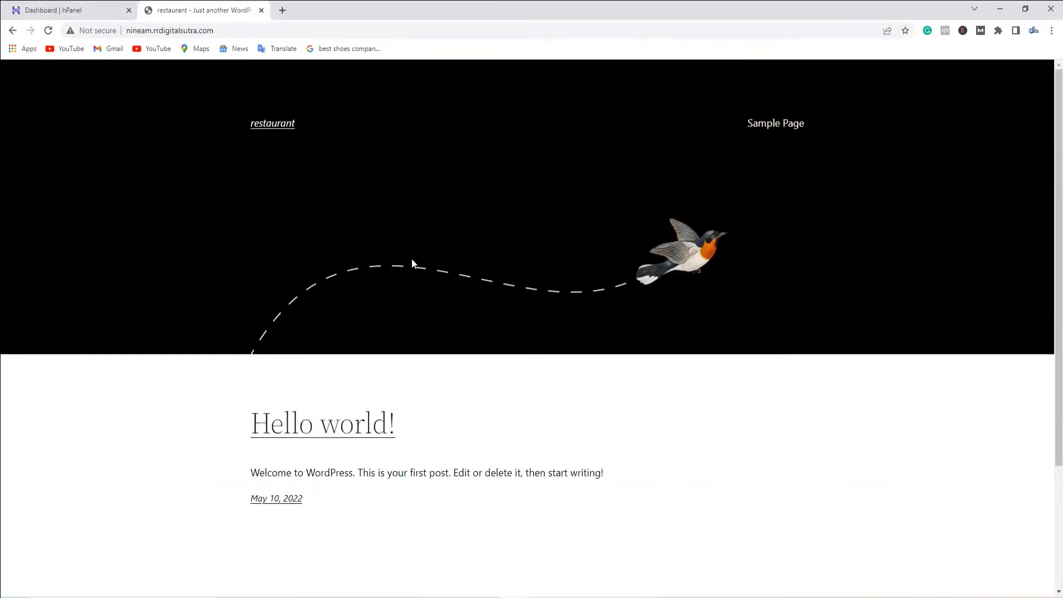
Go back to the hPanel WordPress dashboard of nineam.rrdigitalsutra.com and look over its core settings and Edit Website section.
{"action": "left_click", "coordinate": [83, 10]}
{"action": "scroll", "coordinate": [540, 407], "scroll_direction": "down", "scroll_amount": 2}
{"action": "scroll", "coordinate": [541, 407], "scroll_direction": "up", "scroll_amount": 1}
{"action": "left_click", "coordinate": [211, 10]}
{"action": "left_click", "coordinate": [72, 10]}
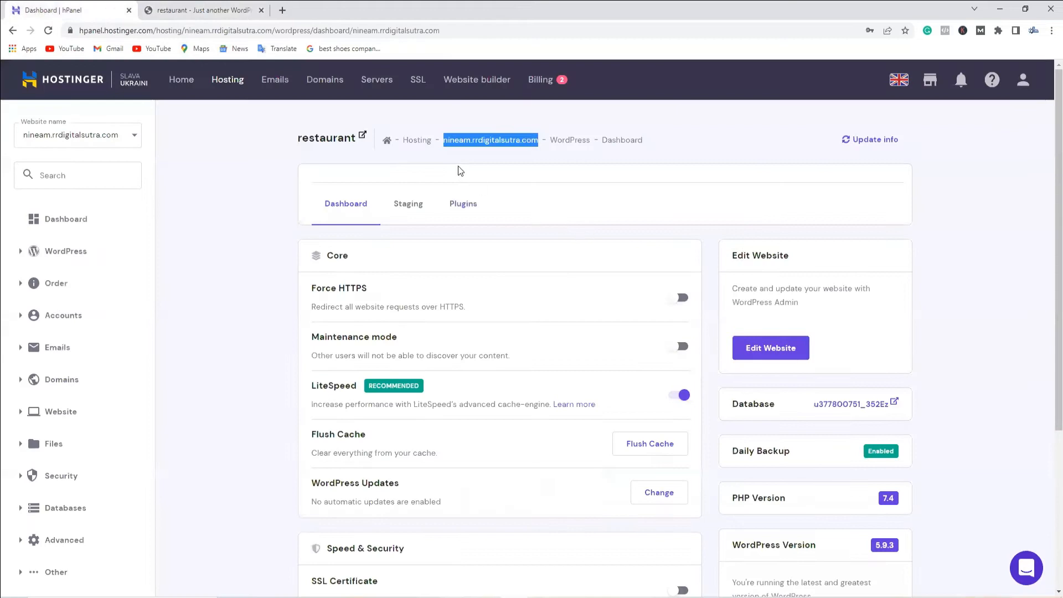
{"action": "left_click", "coordinate": [515, 160]}
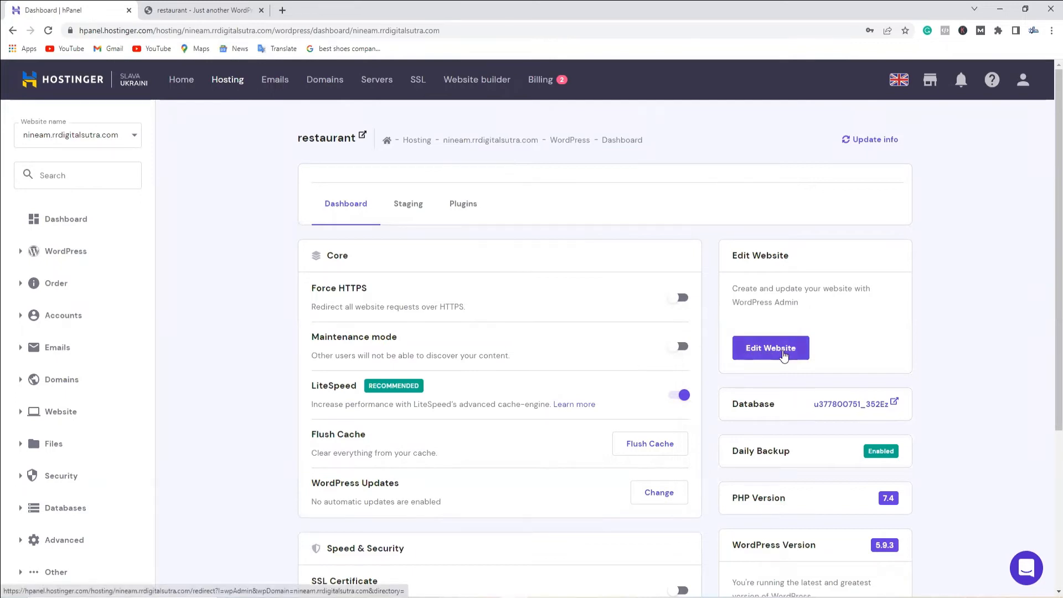
Open the WordPress login page at nineam.rrdigitalsutra.com/wp-admin in a new browser tab.
{"action": "left_click", "coordinate": [283, 10]}
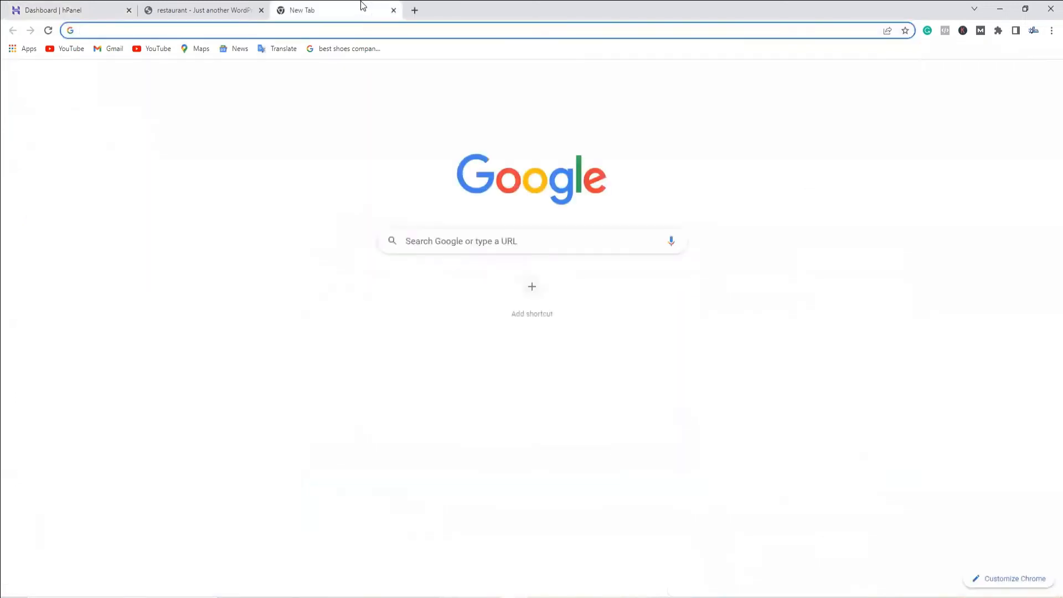
{"action": "key", "text": "ctrl+v"}
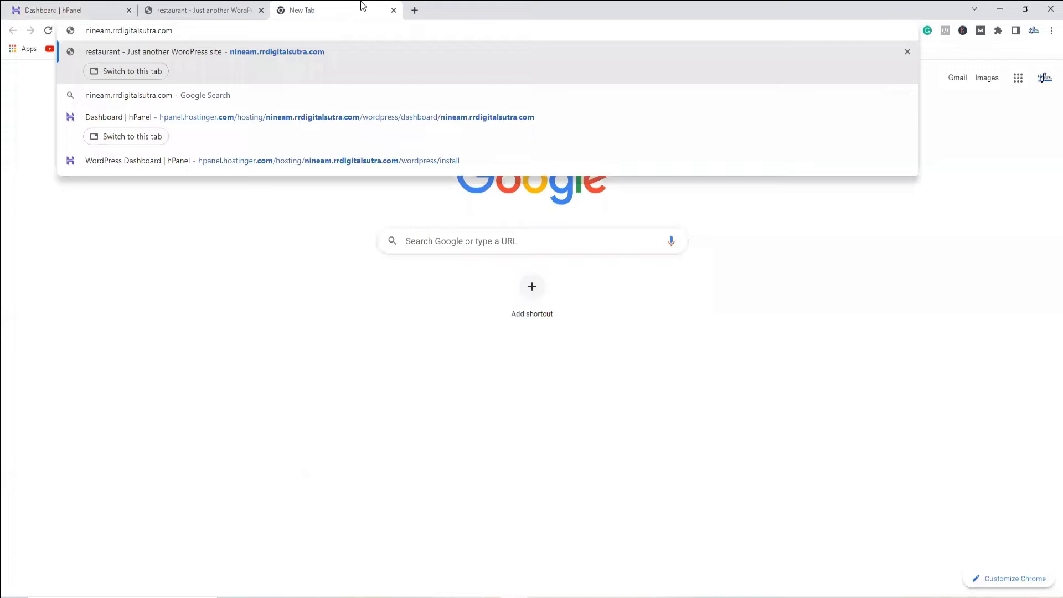
{"action": "type", "text": "/w"}
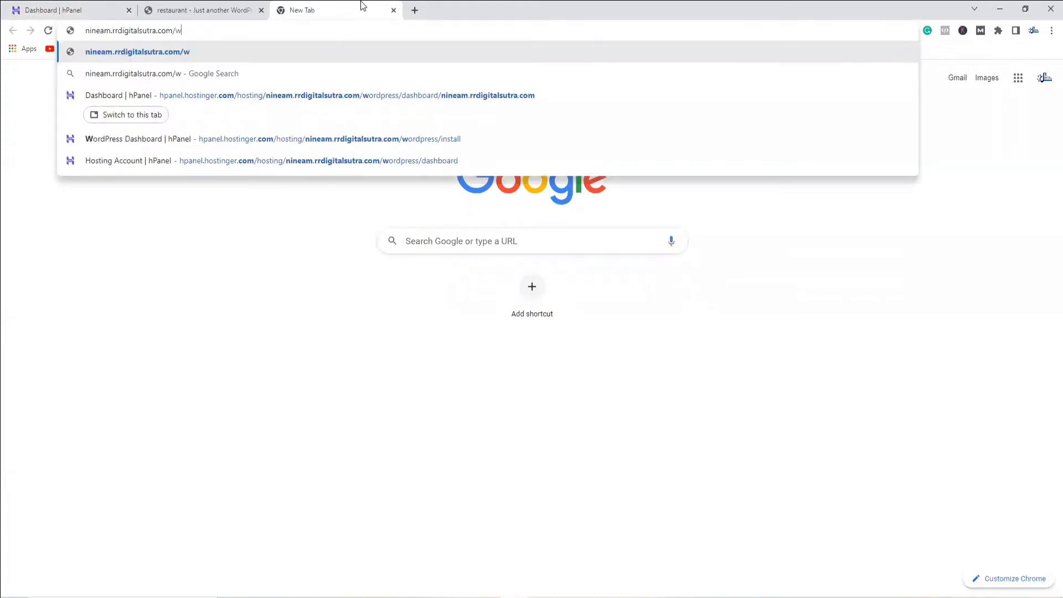
{"action": "type", "text": "p-admin"}
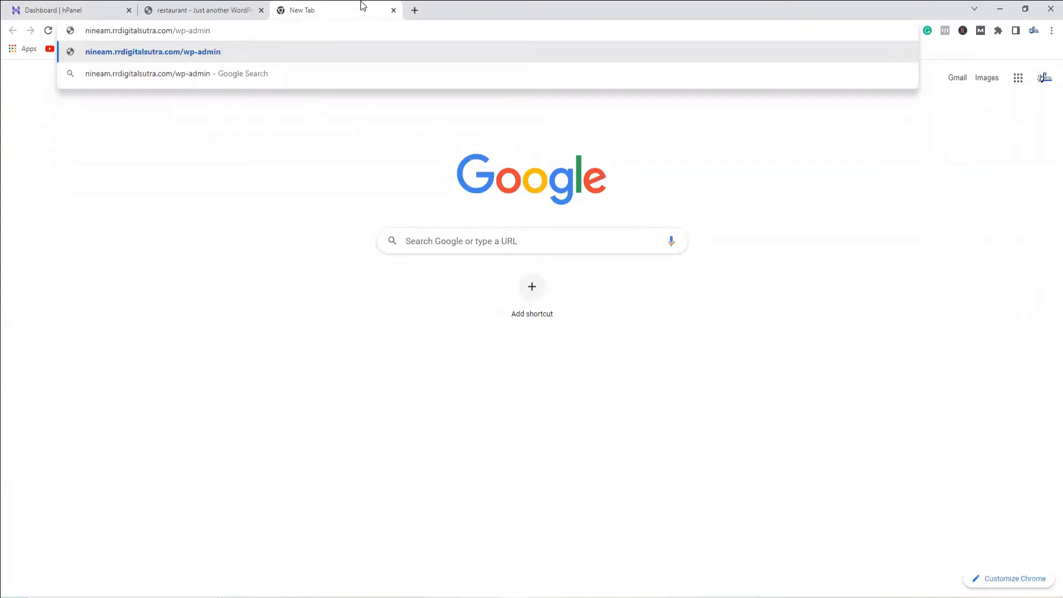
{"action": "key", "text": "Return"}
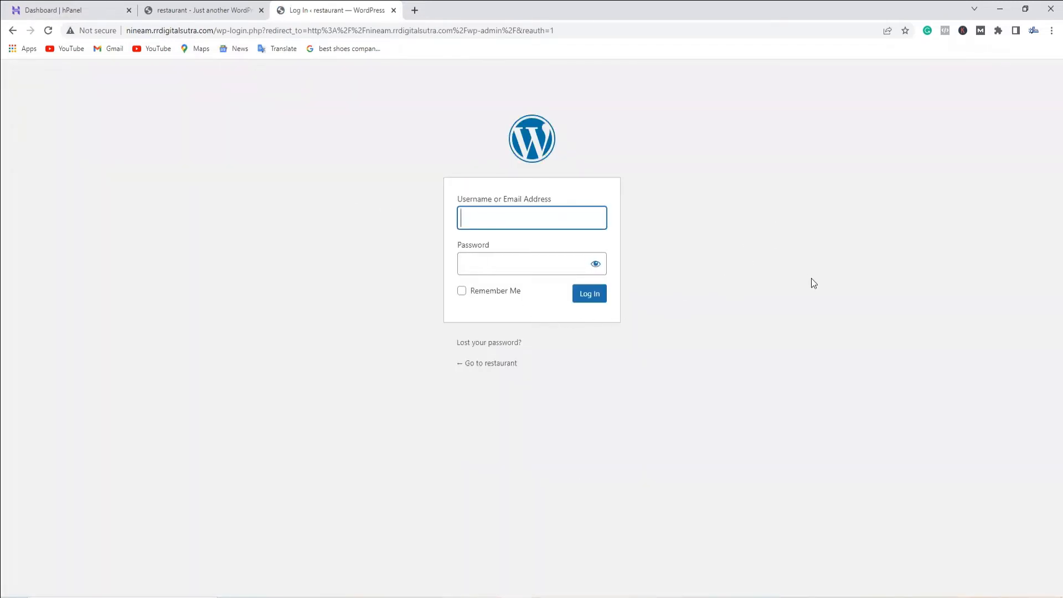
Log in to WordPress as "admin" with the account password and the Remember Me option enabled.
{"action": "type", "text": "admin"}
{"action": "key", "text": "Tab"}
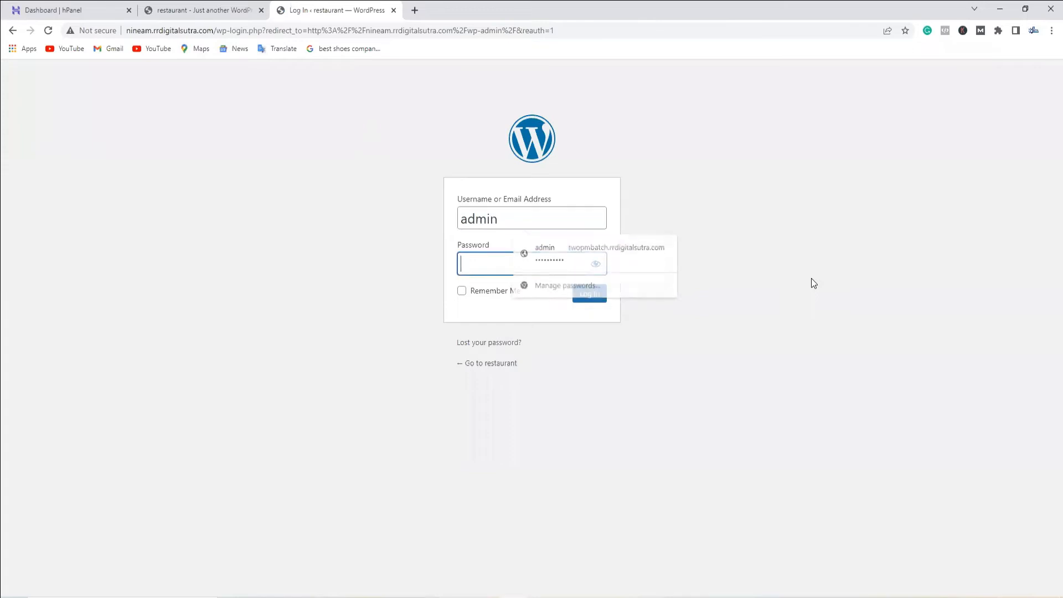
{"action": "type", "text": "•••••"}
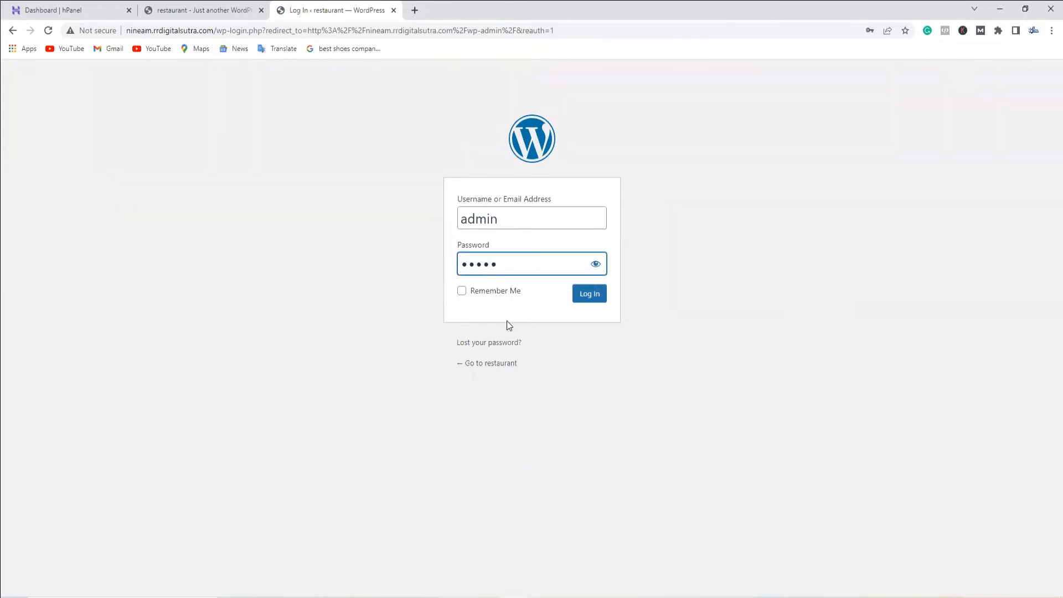
{"action": "key", "text": "BackSpace"}
{"action": "key", "text": "BackSpace"}
{"action": "key", "text": "BackSpace"}
{"action": "key", "text": "BackSpace"}
{"action": "key", "text": "BackSpace"}
{"action": "type", "text": "••••••••••"}
{"action": "left_click", "coordinate": [462, 291]}
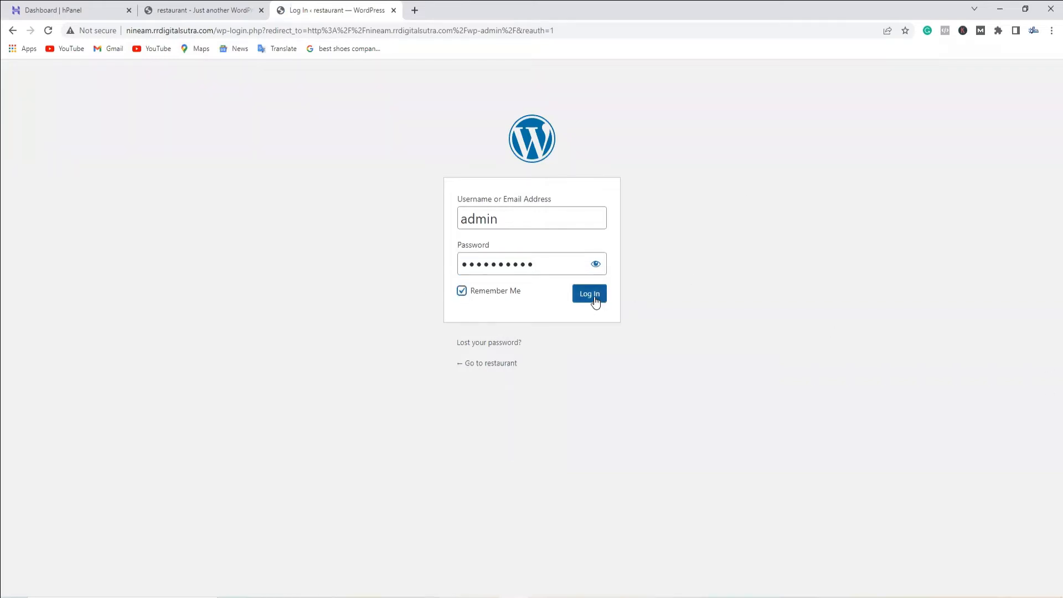
{"action": "left_click", "coordinate": [595, 299]}
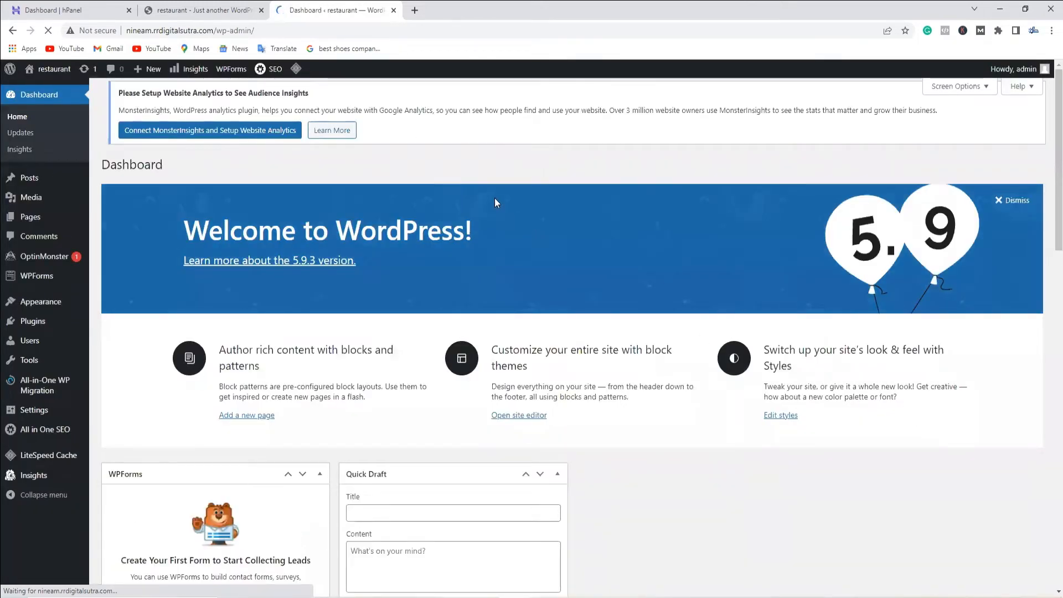
Place the WordPress dashboard tab before the restaurant site's tab and compare the dashboard with the live site.
{"action": "left_click_drag", "start_coordinate": [363, 7], "coordinate": [237, 7]}
{"action": "left_click", "coordinate": [301, 9]}
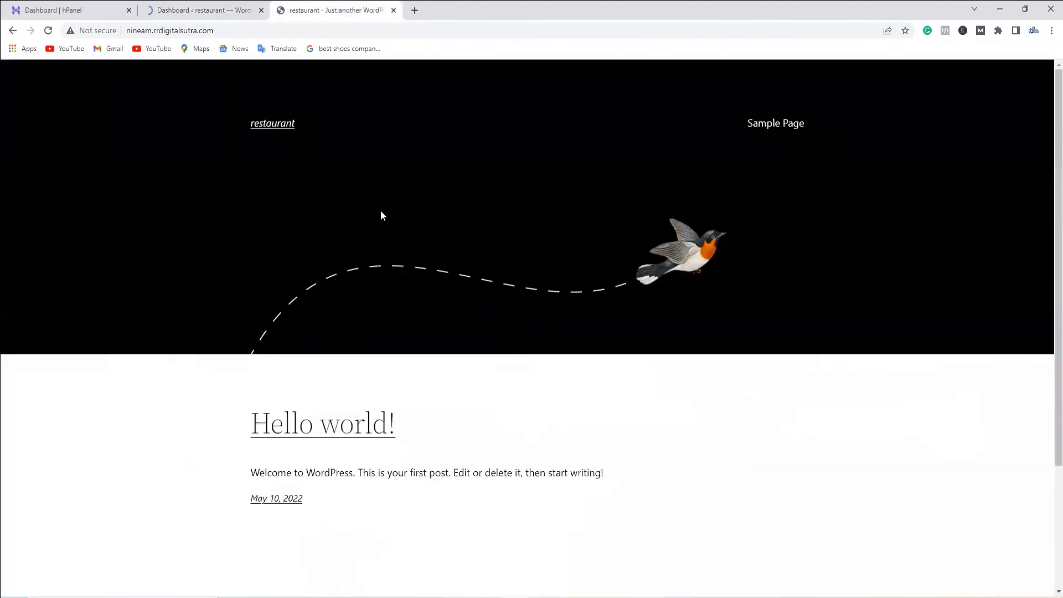
{"action": "left_click", "coordinate": [200, 11]}
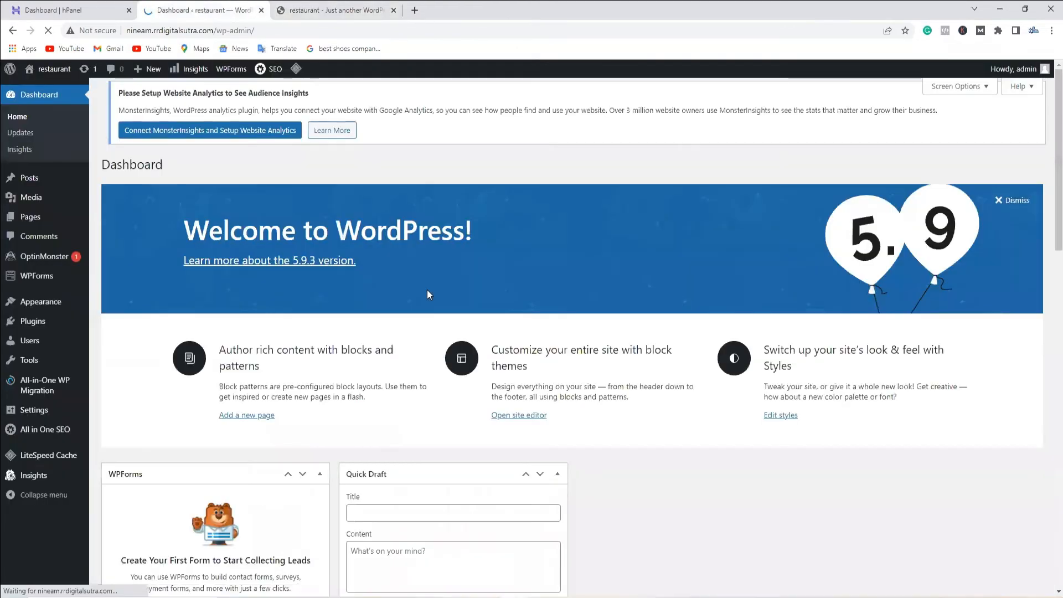
{"action": "left_click", "coordinate": [333, 10]}
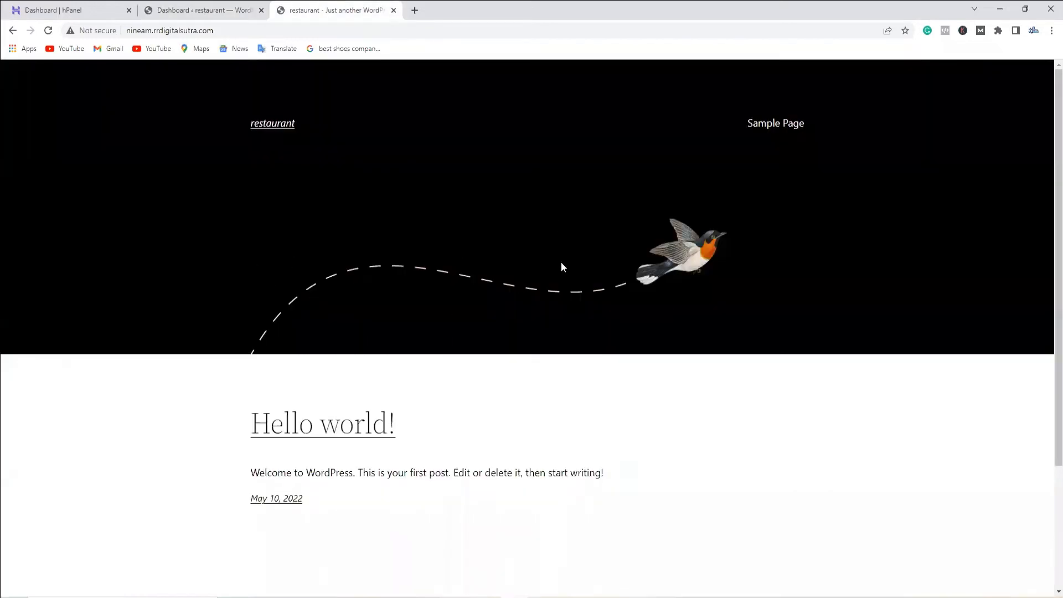
Open rrdigitalsutra.com in a new tab to examine its navigation menu and home page design, and return to the WordPress dashboard.
{"action": "left_click", "coordinate": [419, 14]}
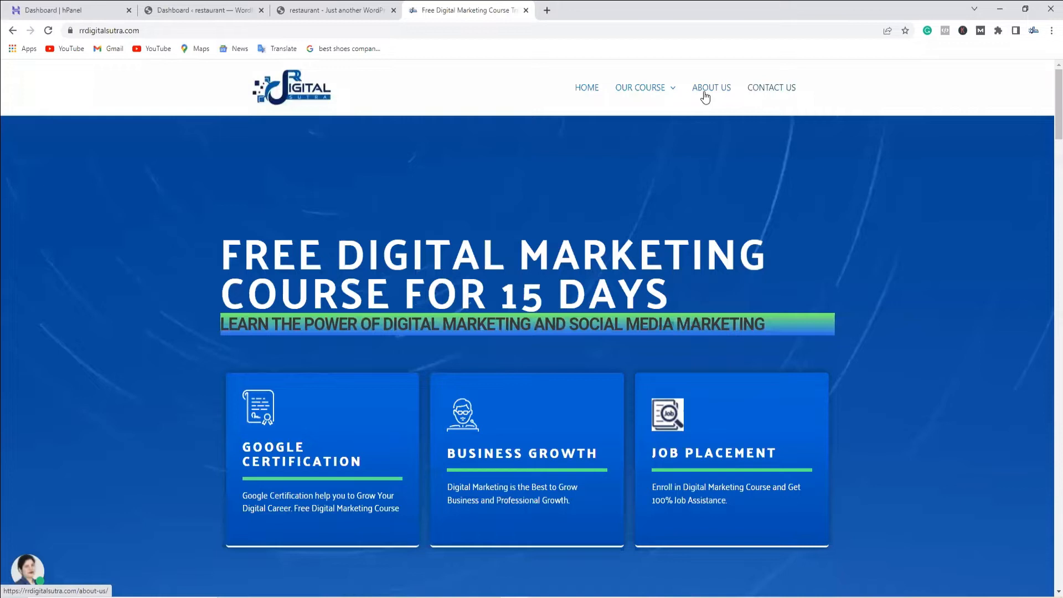
{"action": "mouse_move", "coordinate": [668, 90]}
{"action": "scroll", "coordinate": [621, 404], "scroll_direction": "down", "scroll_amount": 2}
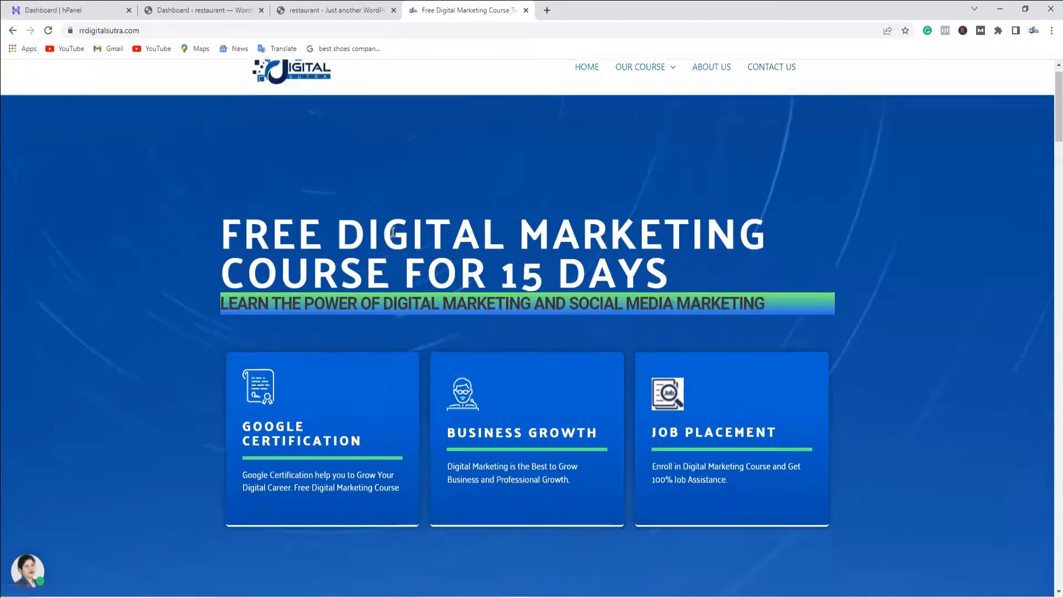
{"action": "scroll", "coordinate": [603, 381], "scroll_direction": "down", "scroll_amount": 1}
{"action": "scroll", "coordinate": [602, 380], "scroll_direction": "up", "scroll_amount": 1}
{"action": "scroll", "coordinate": [600, 378], "scroll_direction": "up", "scroll_amount": 2}
{"action": "scroll", "coordinate": [599, 377], "scroll_direction": "down", "scroll_amount": 5}
{"action": "scroll", "coordinate": [596, 375], "scroll_direction": "up", "scroll_amount": 5}
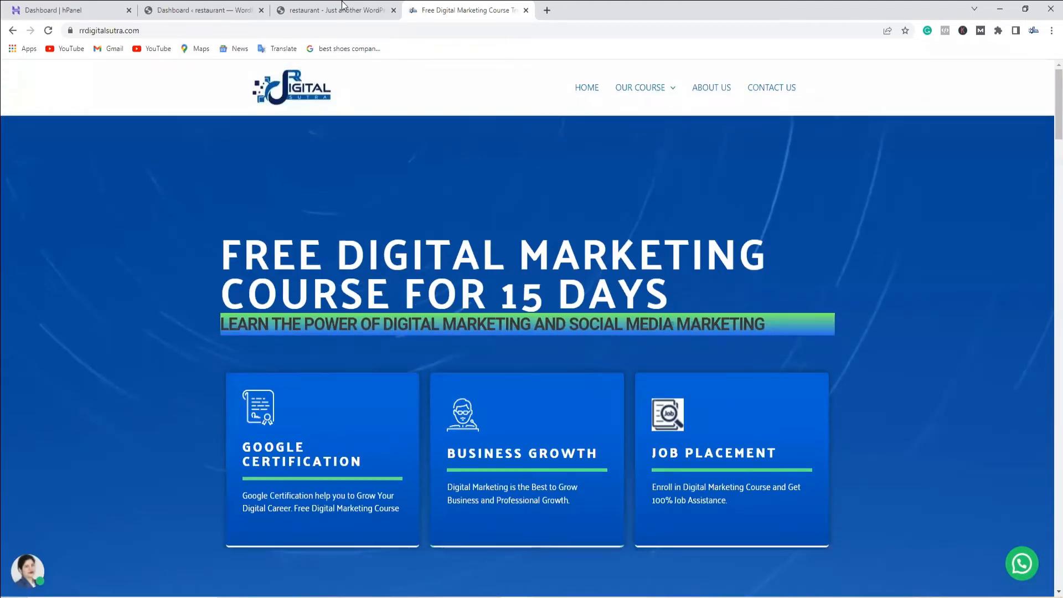
{"action": "left_click", "coordinate": [197, 5]}
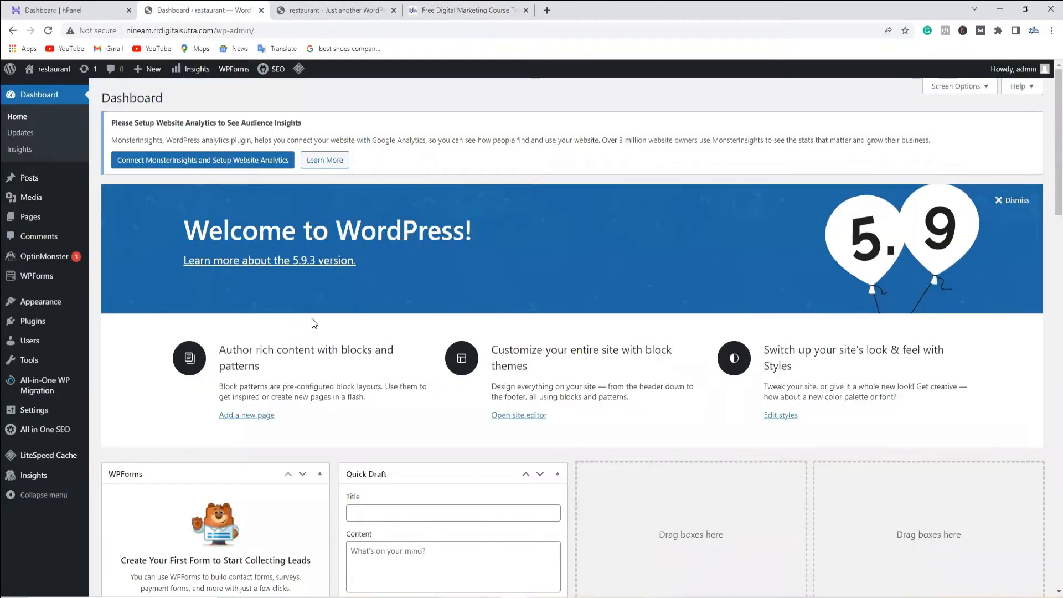
Switch to the Website Class outline in Word, point out the theme installation topic, and return to the WordPress dashboard.
{"action": "key", "text": "alt+Tab"}
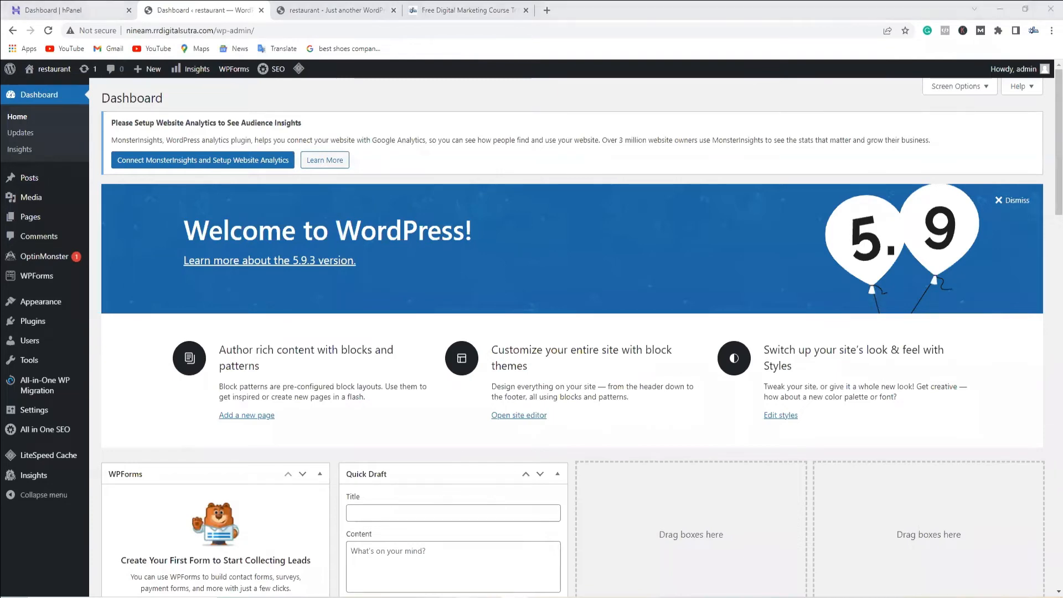
{"action": "left_click", "coordinate": [476, 187]}
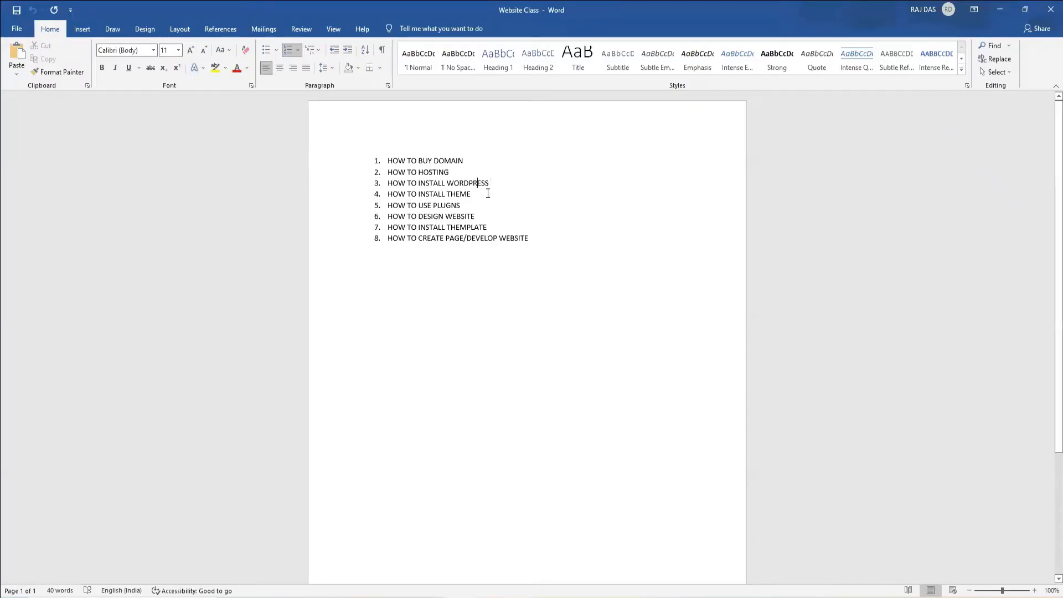
{"action": "left_click_drag", "start_coordinate": [476, 194], "coordinate": [388, 194]}
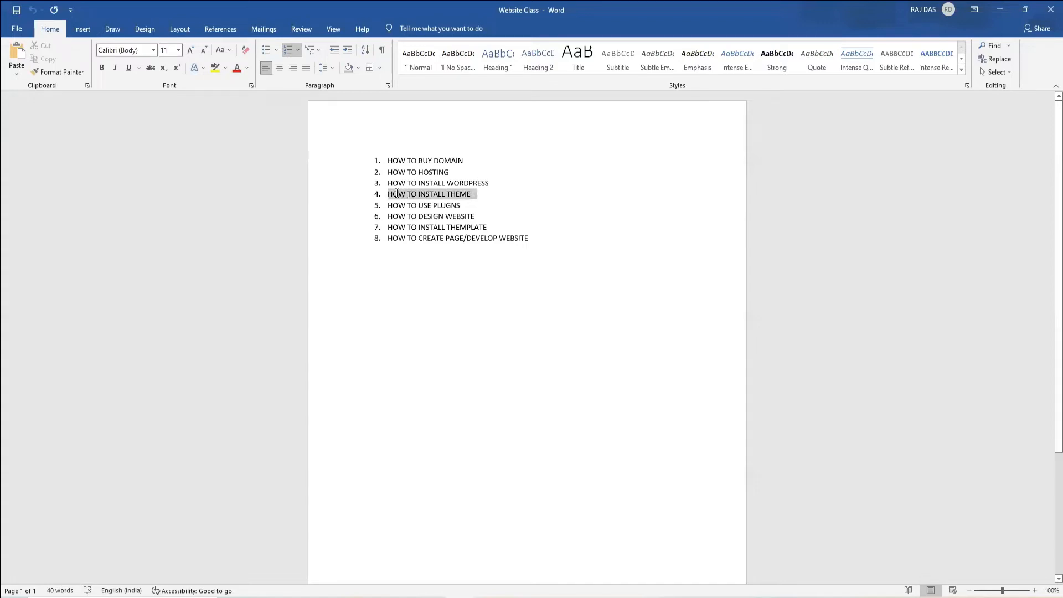
{"action": "left_click", "coordinate": [514, 197]}
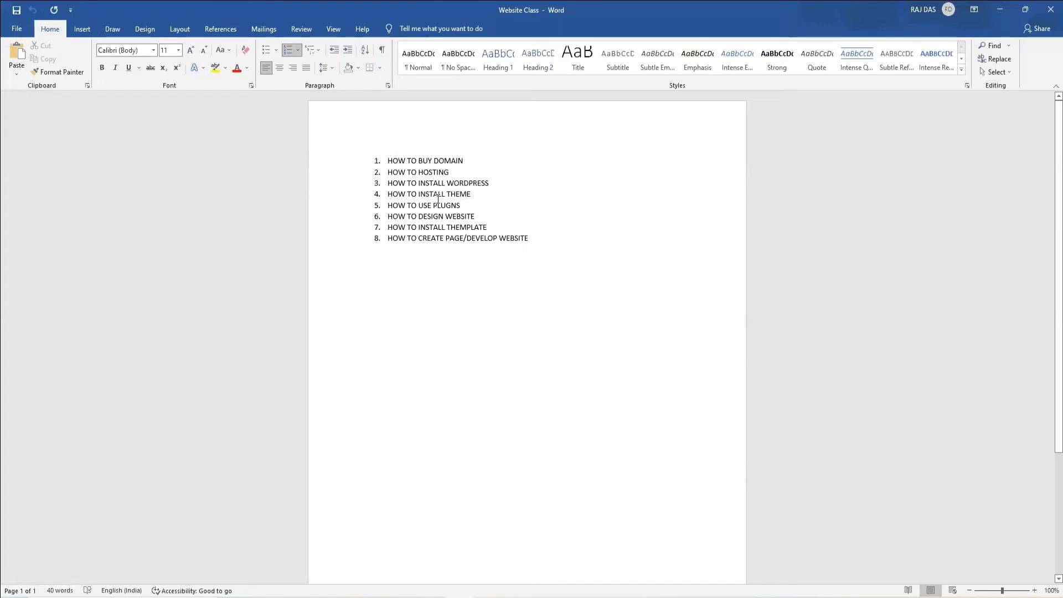
{"action": "left_click", "coordinate": [507, 597]}
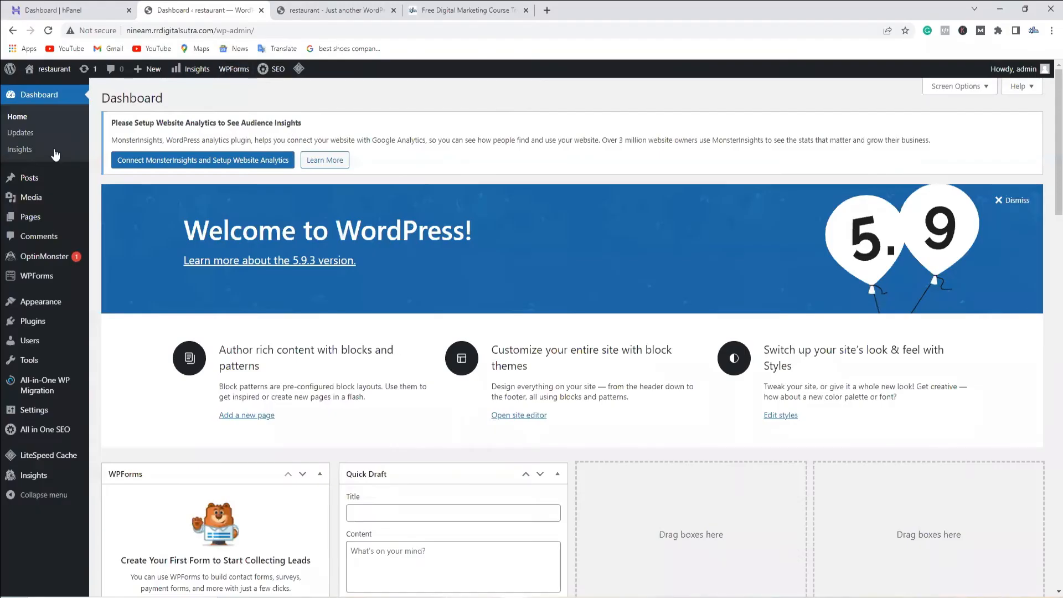
Open the WordPress theme management page and go to the page for adding new themes.
{"action": "mouse_move", "coordinate": [36, 308]}
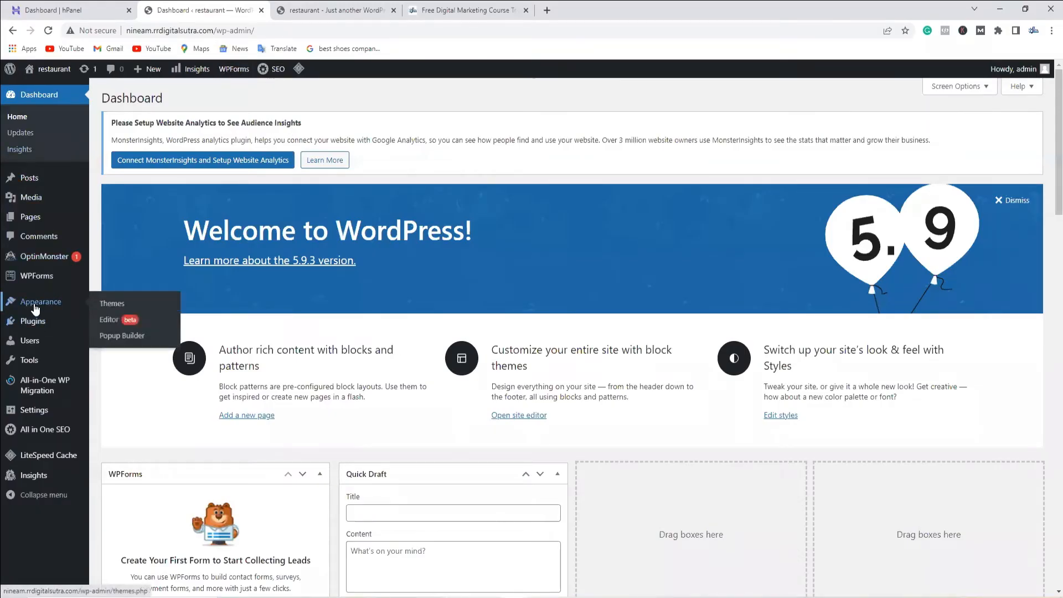
{"action": "left_click", "coordinate": [119, 306]}
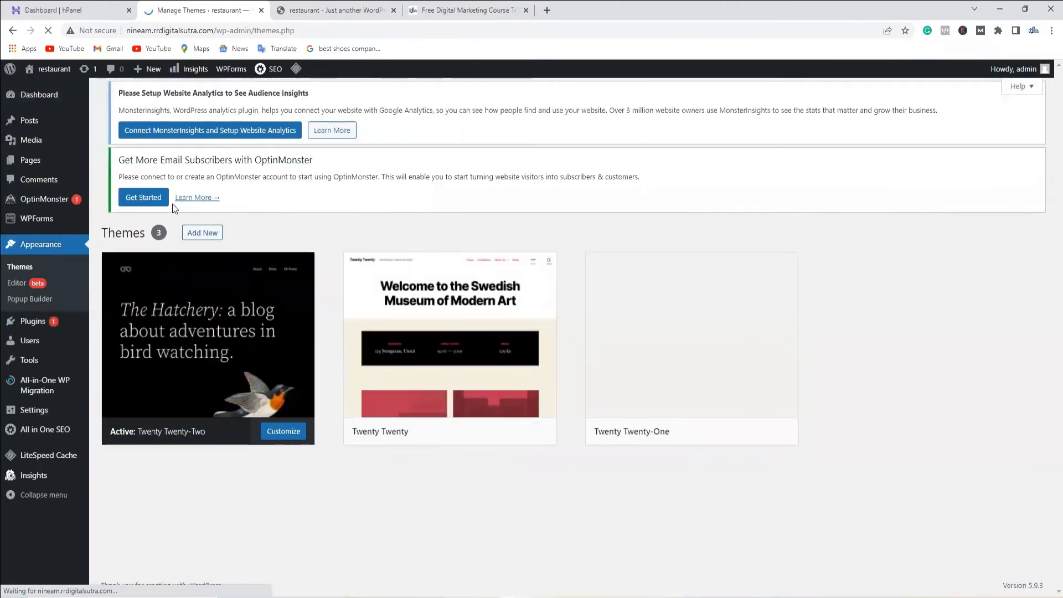
{"action": "left_click", "coordinate": [206, 100]}
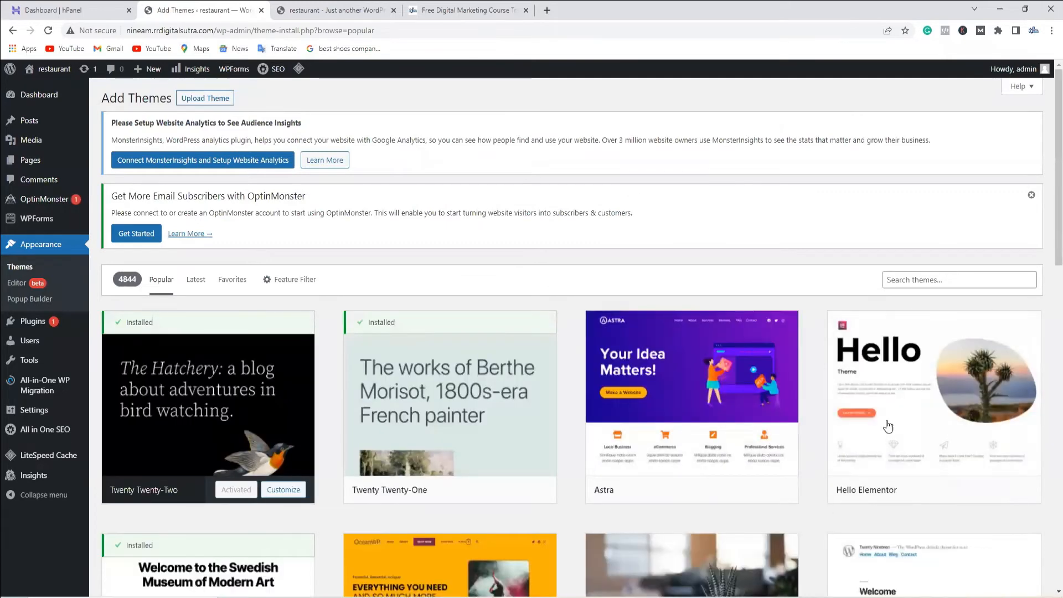
Browse the popular WordPress themes, and view the Astra theme's details and preview before returning to the theme list.
{"action": "scroll", "coordinate": [802, 432], "scroll_direction": "down", "scroll_amount": 15}
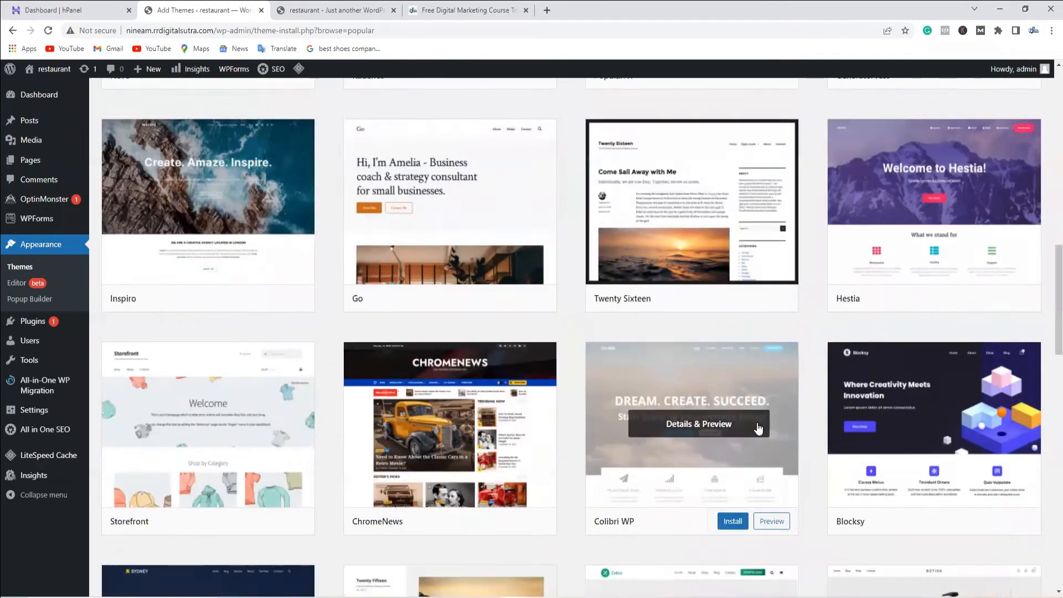
{"action": "scroll", "coordinate": [758, 429], "scroll_direction": "down", "scroll_amount": 20}
{"action": "scroll", "coordinate": [758, 429], "scroll_direction": "down", "scroll_amount": 4}
{"action": "scroll", "coordinate": [758, 431], "scroll_direction": "up", "scroll_amount": 12}
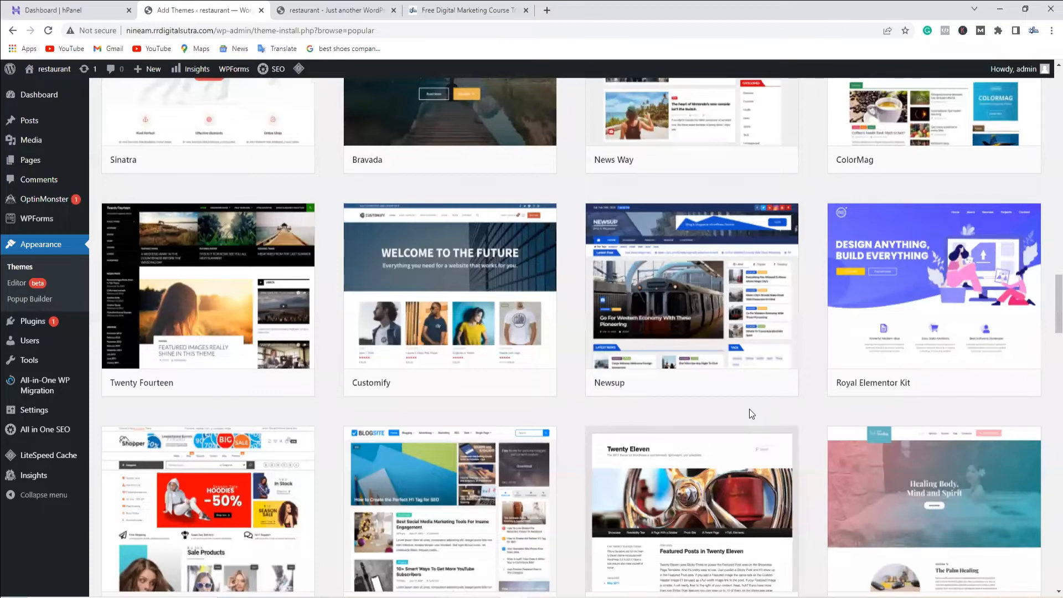
{"action": "scroll", "coordinate": [648, 375], "scroll_direction": "up", "scroll_amount": 5}
{"action": "scroll", "coordinate": [820, 378], "scroll_direction": "up", "scroll_amount": 16}
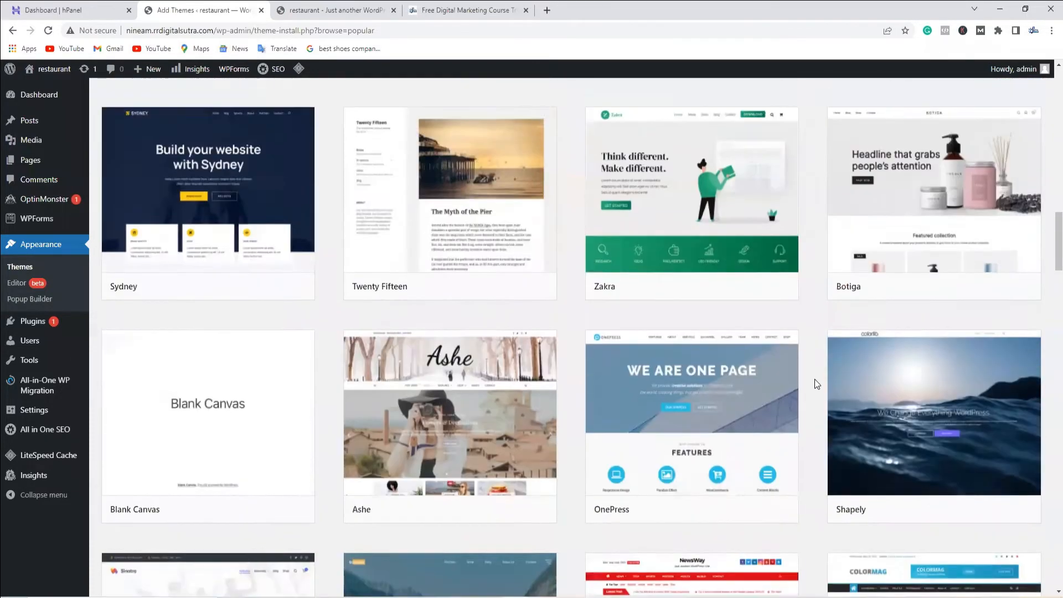
{"action": "scroll", "coordinate": [886, 427], "scroll_direction": "up", "scroll_amount": 9}
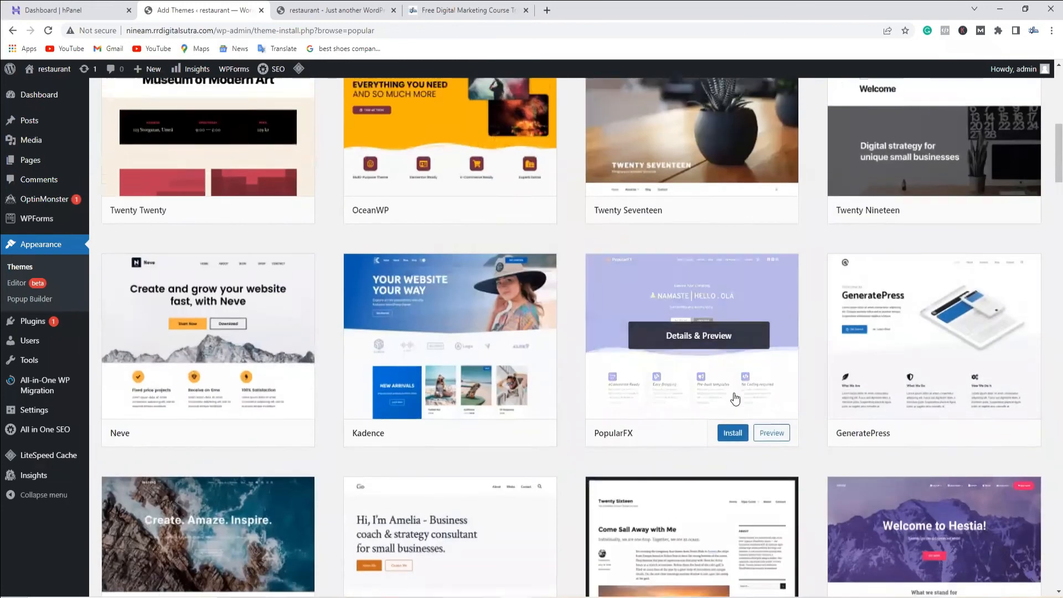
{"action": "scroll", "coordinate": [720, 404], "scroll_direction": "down", "scroll_amount": 3}
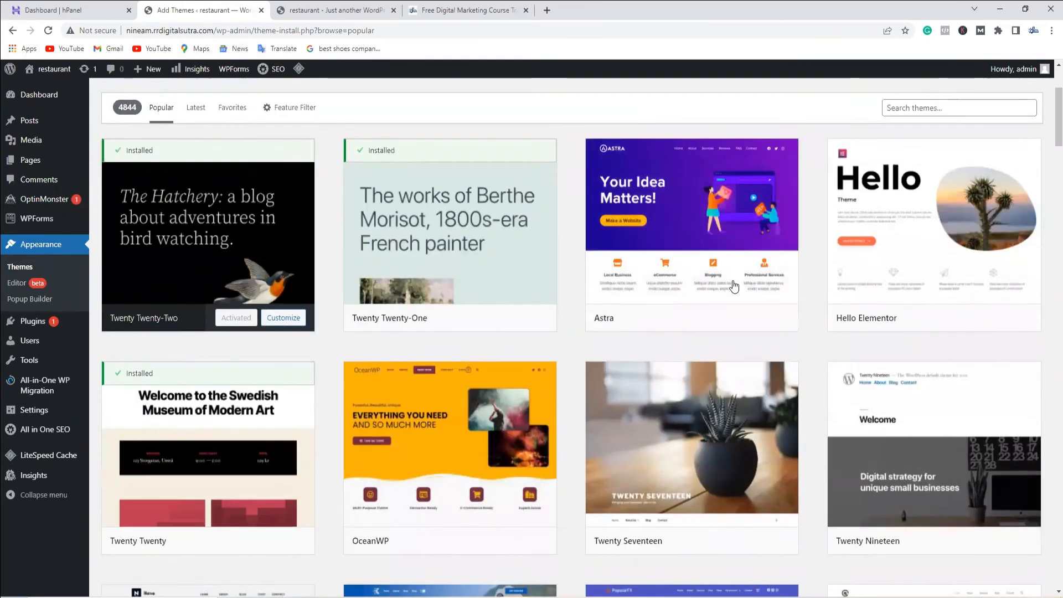
{"action": "left_click", "coordinate": [691, 184]}
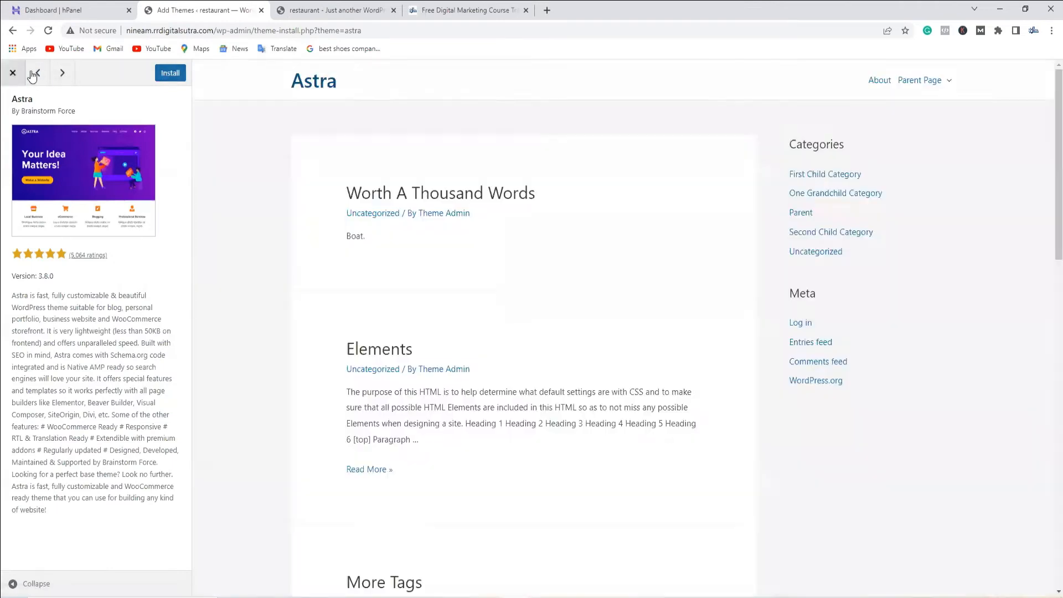
{"action": "left_click", "coordinate": [13, 72]}
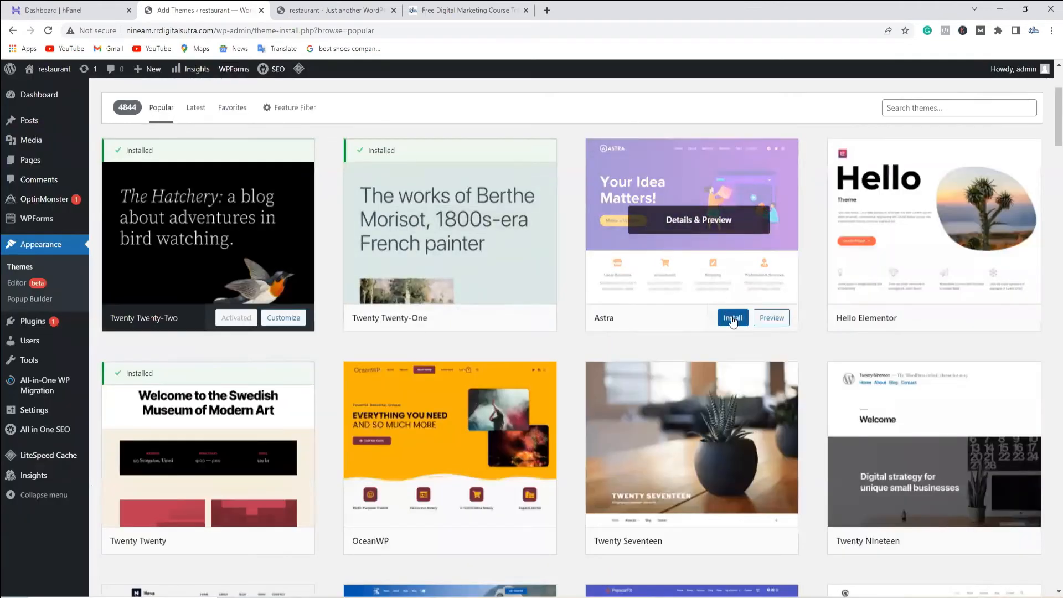
Install and activate the Astra theme on the restaurant site, and review the installed themes.
{"action": "left_click", "coordinate": [719, 318]}
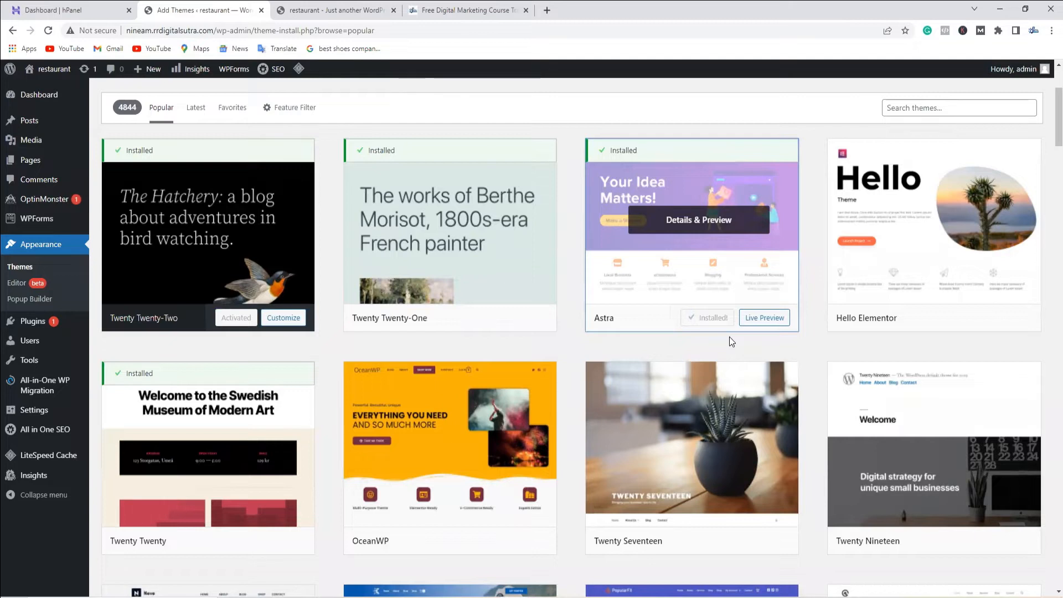
{"action": "left_click", "coordinate": [719, 320]}
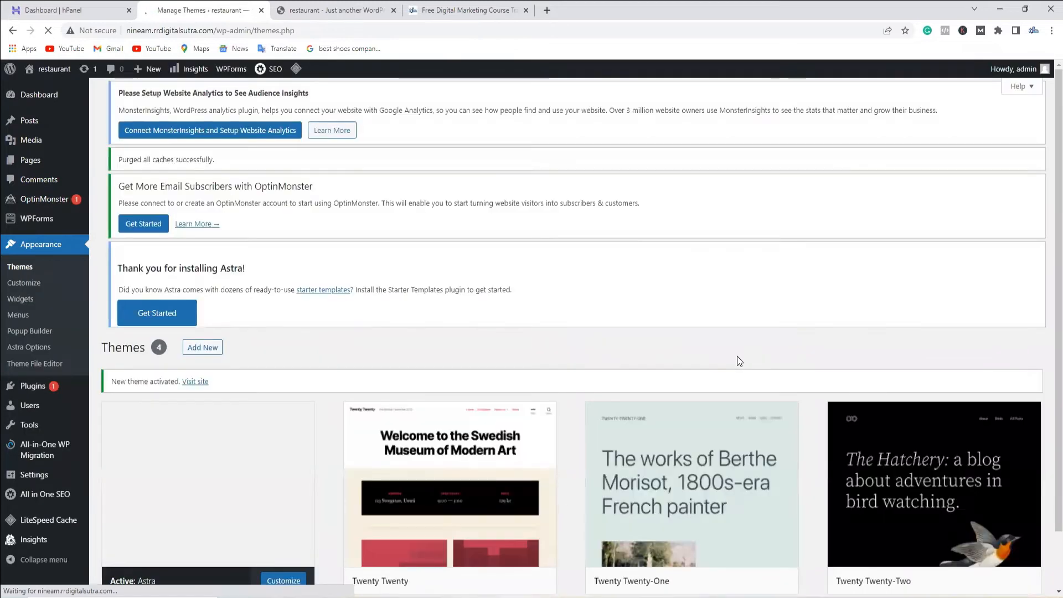
{"action": "scroll", "coordinate": [351, 354], "scroll_direction": "down", "scroll_amount": 5}
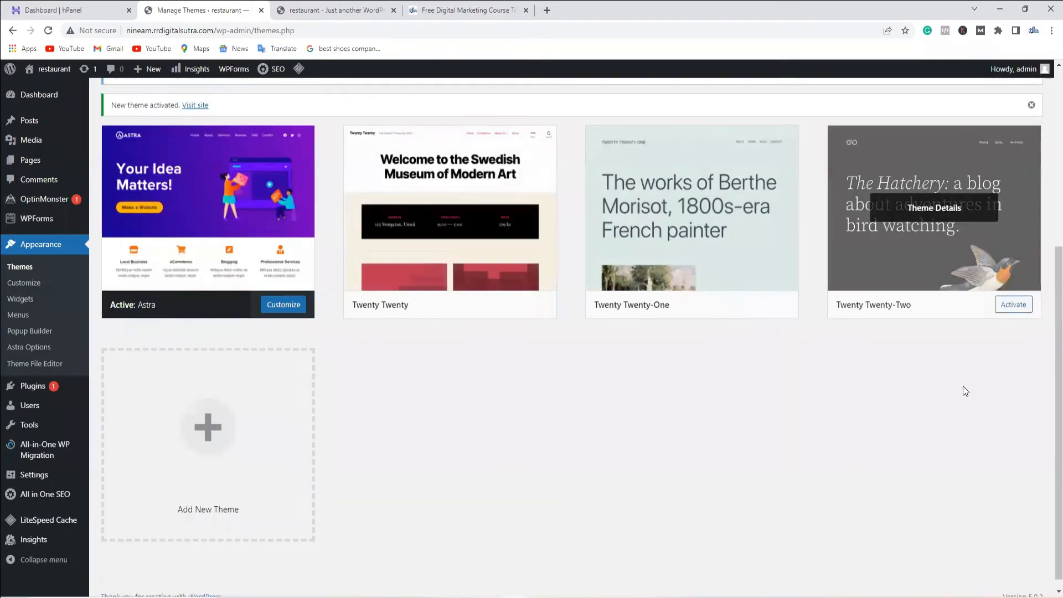
{"action": "scroll", "coordinate": [919, 354], "scroll_direction": "up", "scroll_amount": 2}
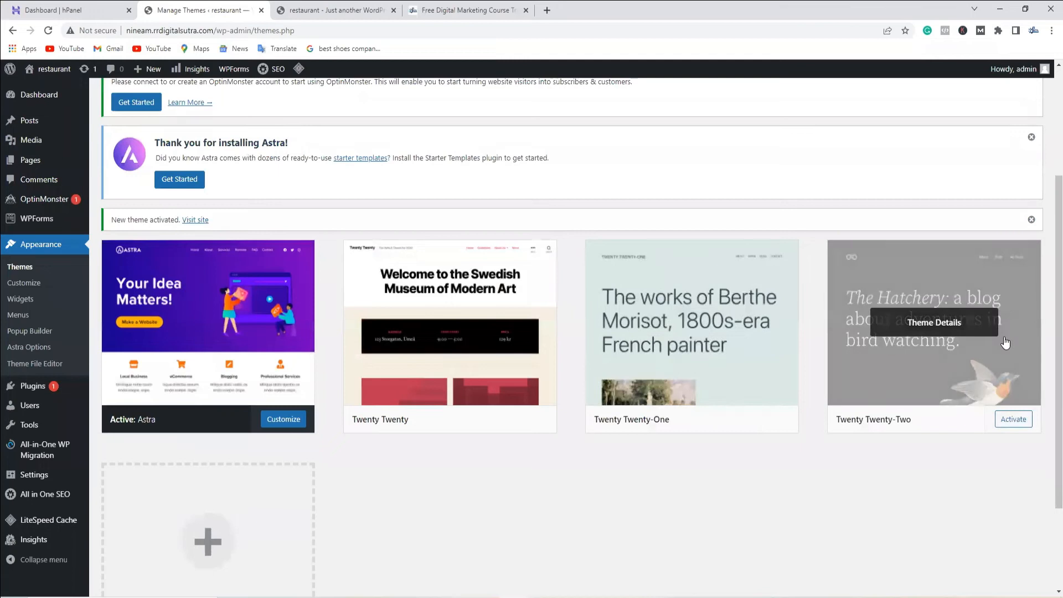
Reload the live restaurant site to examine its new theme's appearance, and return to the theme management page.
{"action": "left_click", "coordinate": [341, 10]}
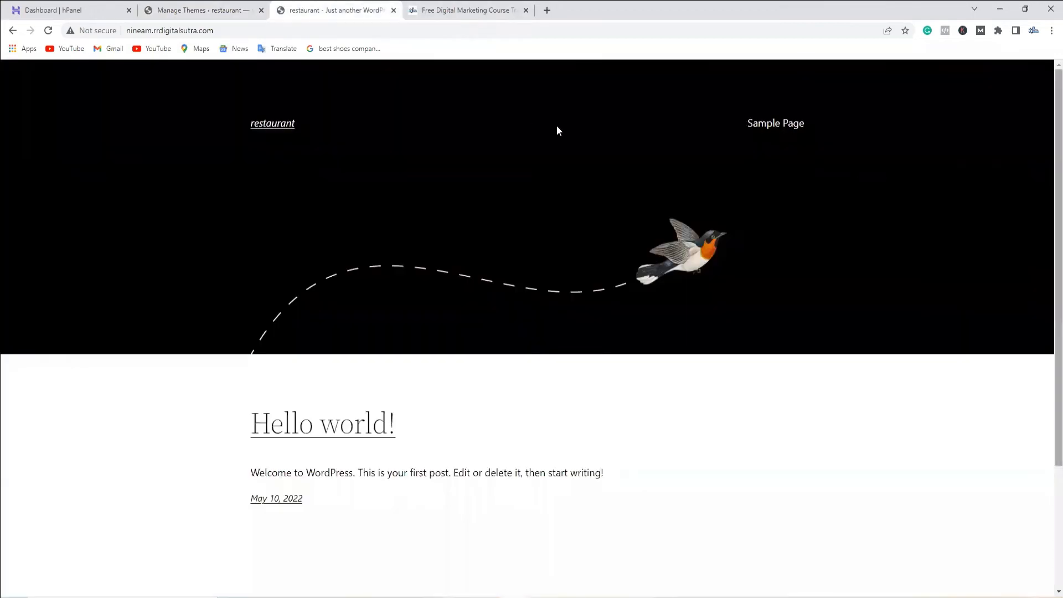
{"action": "left_click", "coordinate": [49, 31]}
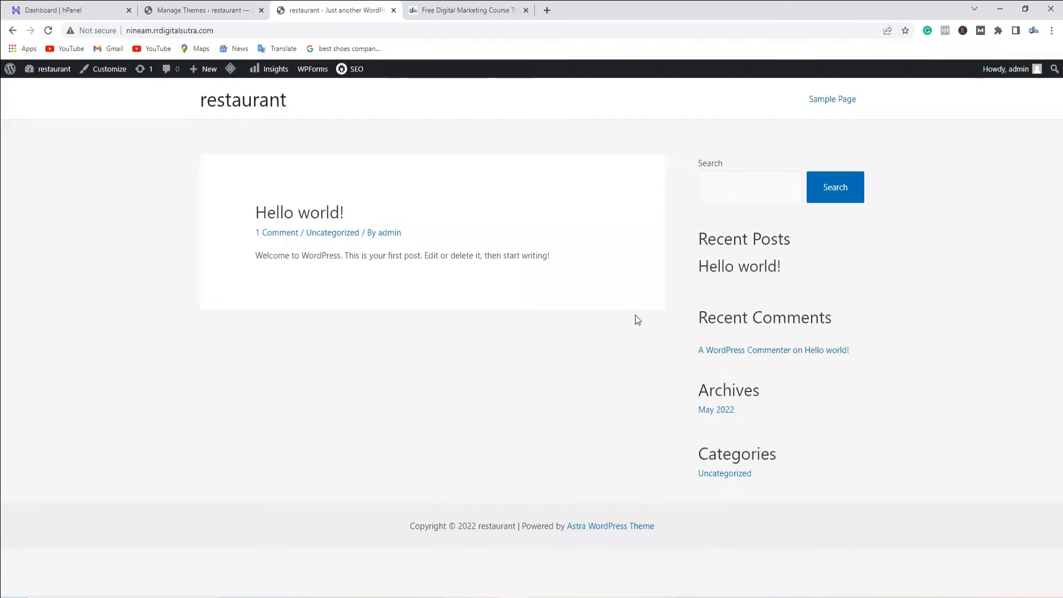
{"action": "left_click", "coordinate": [208, 10]}
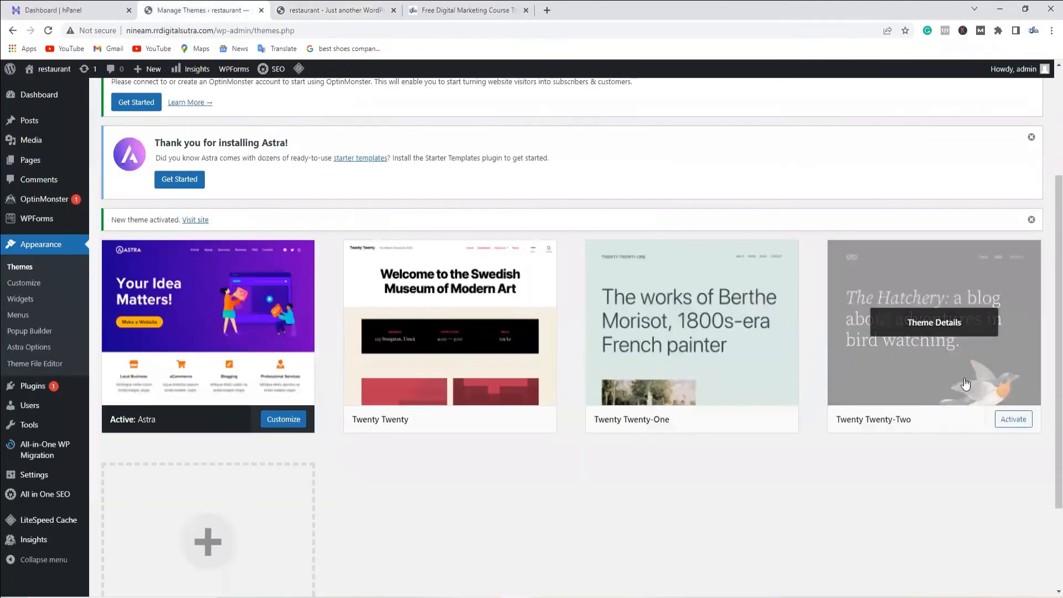
Delete the unused Twenty Twenty-Two and Twenty Twenty-One themes from the restaurant site.
{"action": "left_click", "coordinate": [972, 358]}
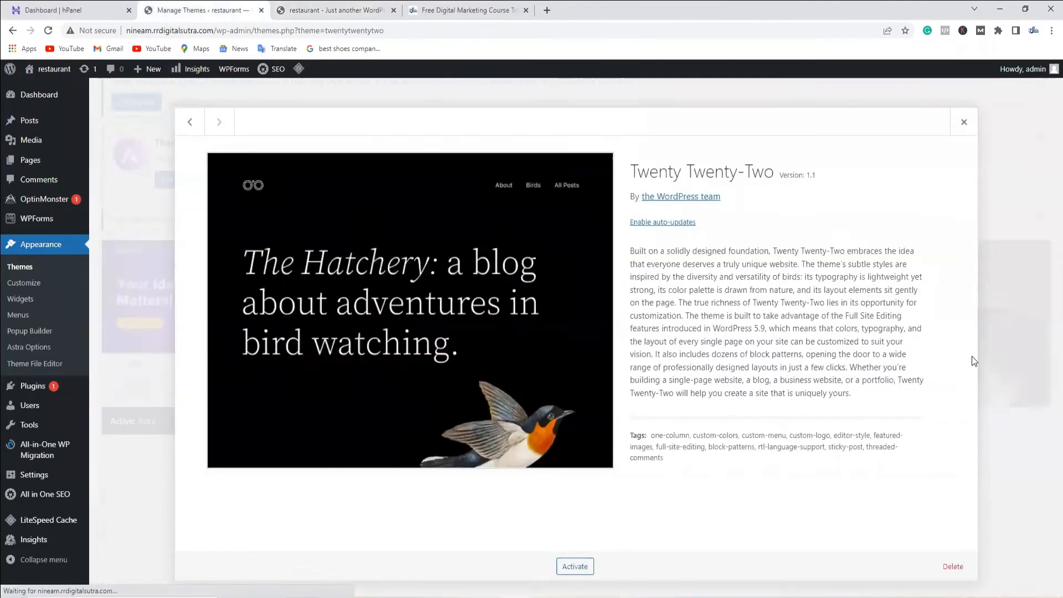
{"action": "left_click", "coordinate": [953, 566]}
{"action": "left_click", "coordinate": [580, 118]}
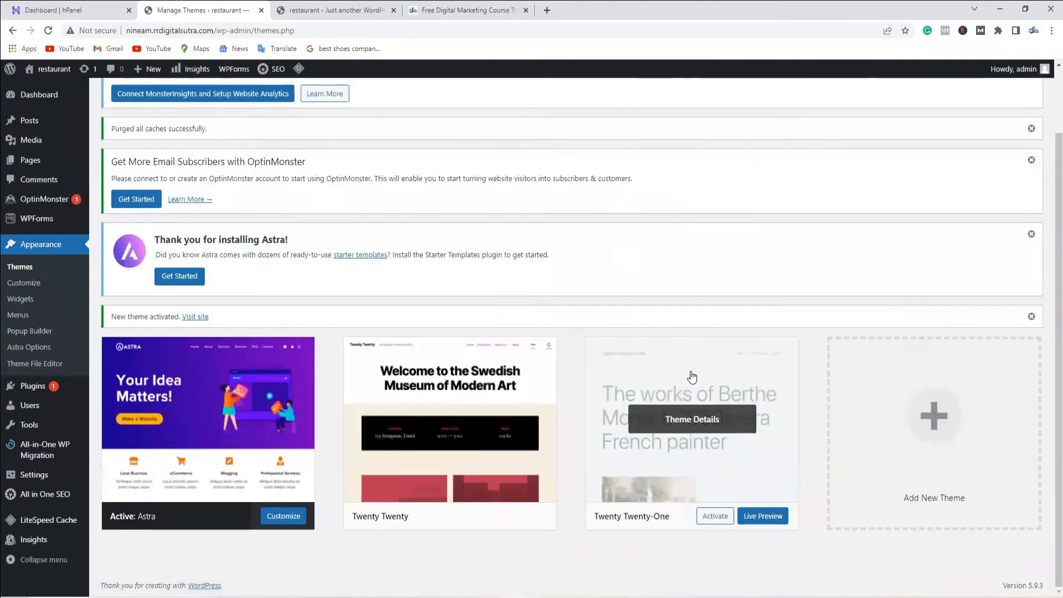
{"action": "left_click", "coordinate": [692, 377]}
{"action": "left_click", "coordinate": [954, 566]}
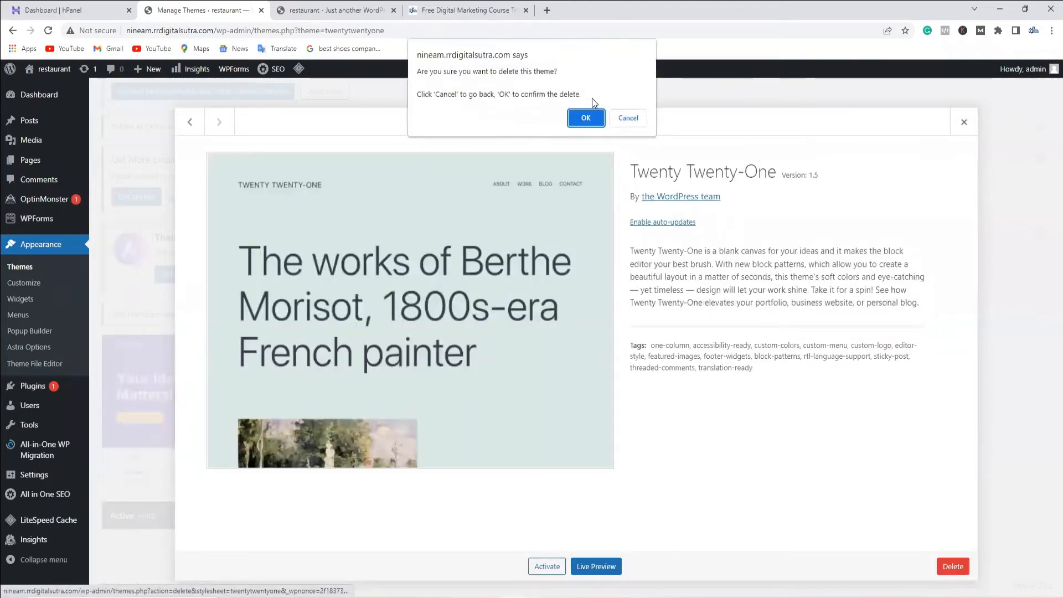
{"action": "left_click", "coordinate": [586, 118]}
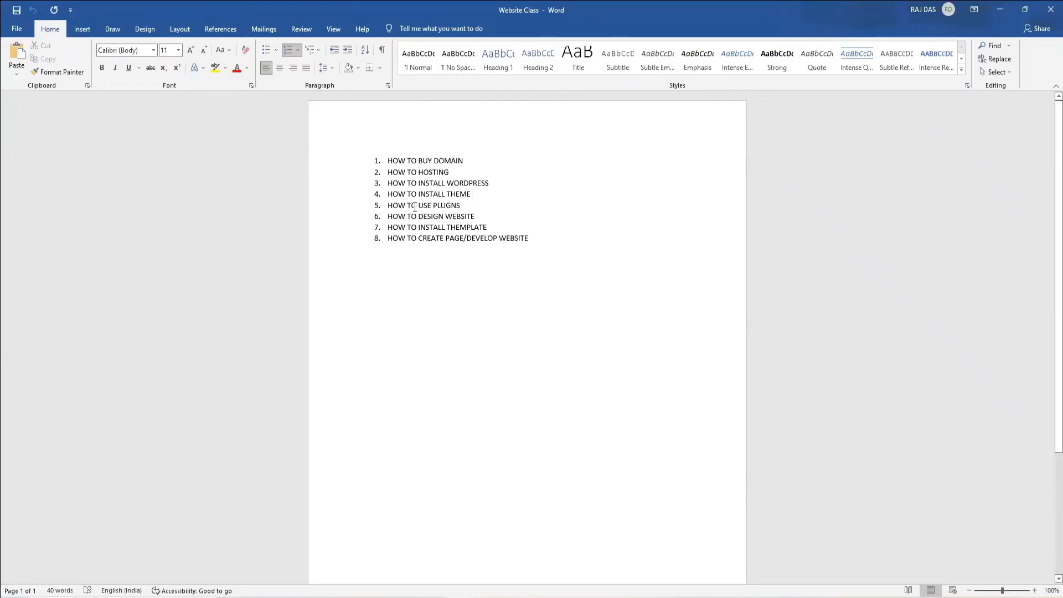
Check the plugins topic in the Word outline, and open the installed plugins in WordPress to examine the whole list.
{"action": "left_click", "coordinate": [469, 204]}
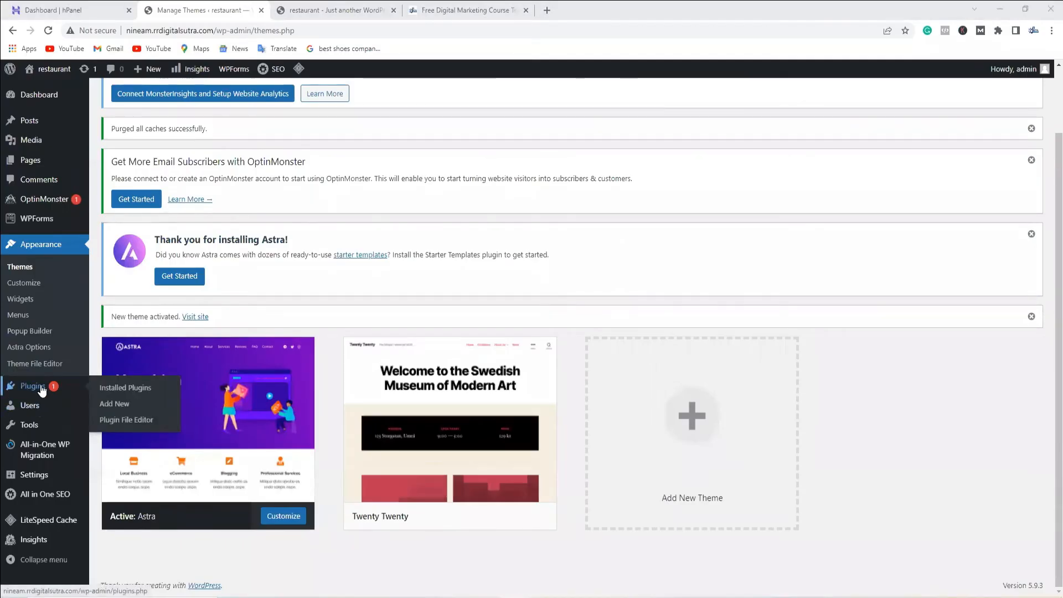
{"action": "left_click", "coordinate": [39, 389]}
{"action": "scroll", "coordinate": [339, 470], "scroll_direction": "down", "scroll_amount": 4}
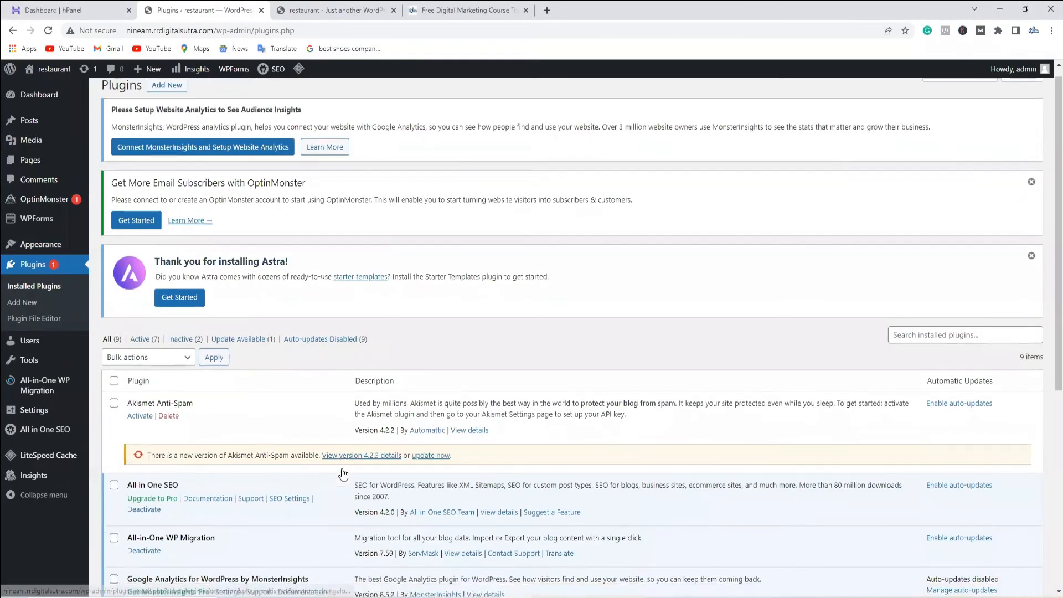
{"action": "scroll", "coordinate": [340, 470], "scroll_direction": "down", "scroll_amount": 2}
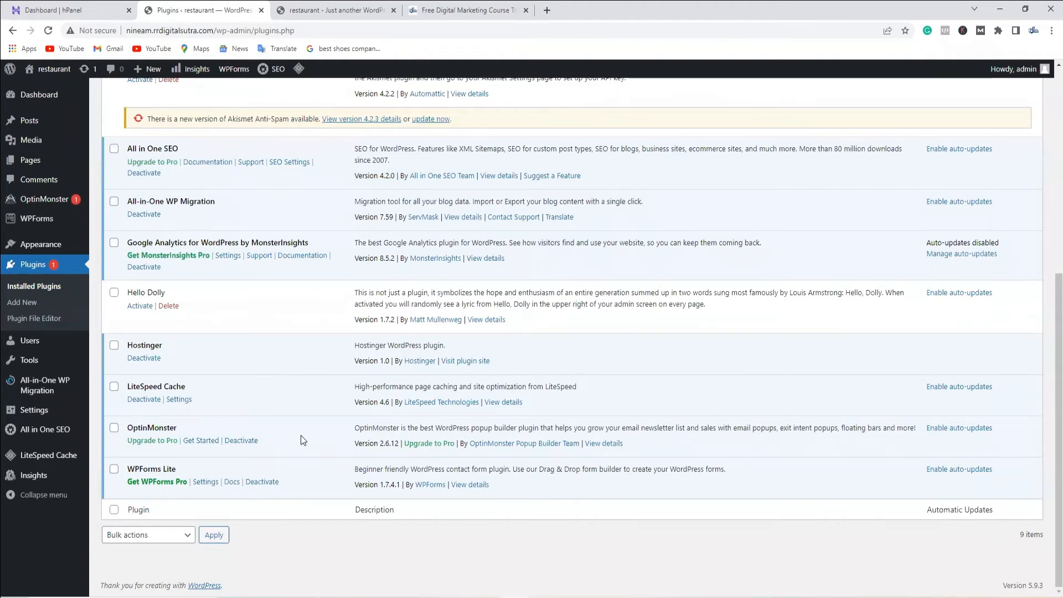
{"action": "scroll", "coordinate": [298, 434], "scroll_direction": "up", "scroll_amount": 5}
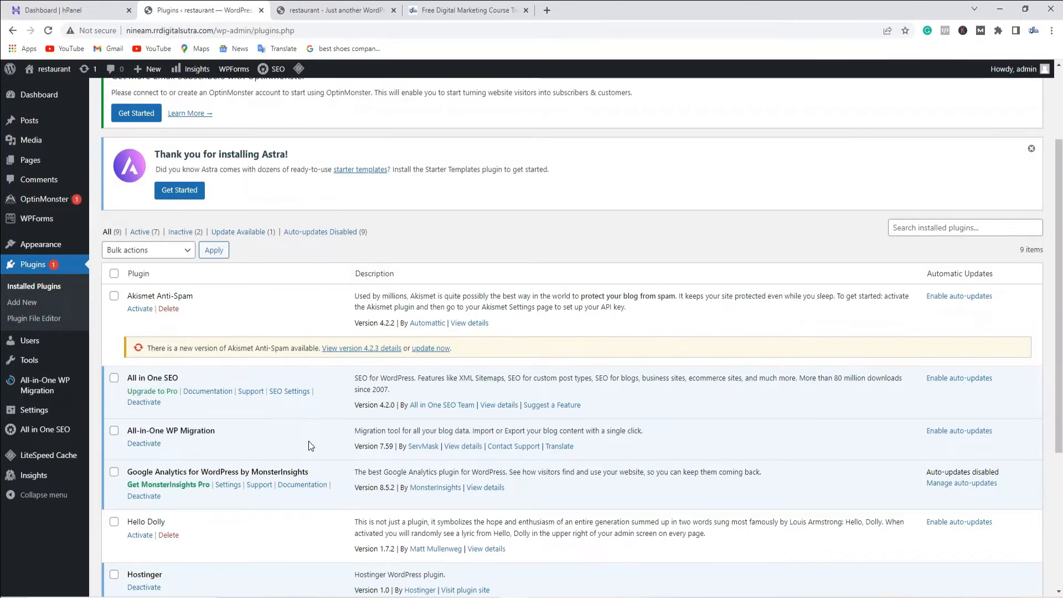
{"action": "scroll", "coordinate": [308, 441], "scroll_direction": "down", "scroll_amount": 1}
{"action": "scroll", "coordinate": [237, 455], "scroll_direction": "down", "scroll_amount": 3}
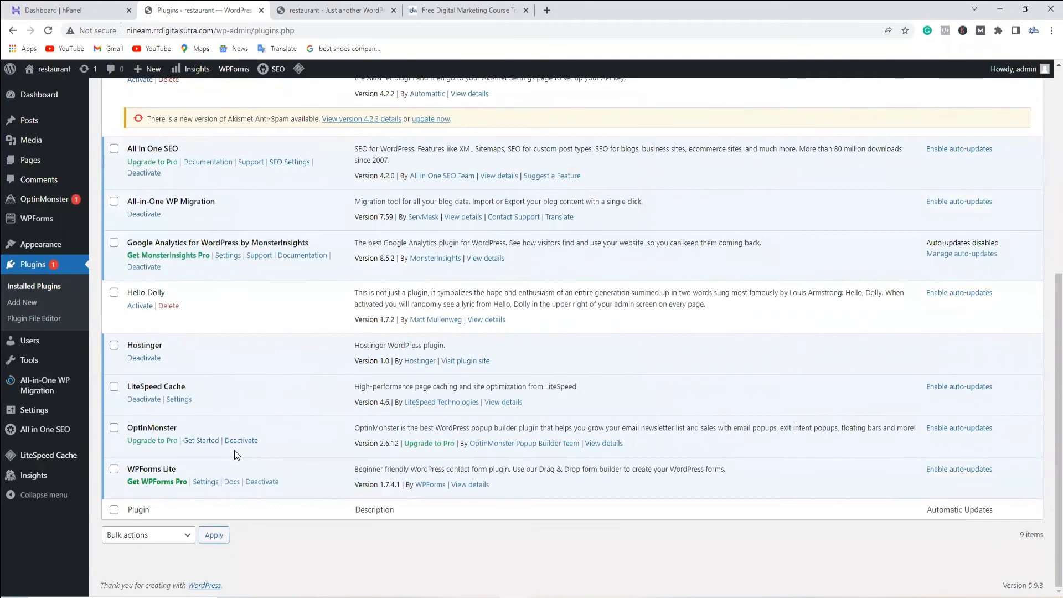
{"action": "scroll", "coordinate": [236, 454], "scroll_direction": "up", "scroll_amount": 5}
Delete Akismet Anti-Spam and the other unneeded plugins, keeping only Hostinger, LiteSpeed Cache and WPForms Lite.
{"action": "left_click", "coordinate": [169, 366]}
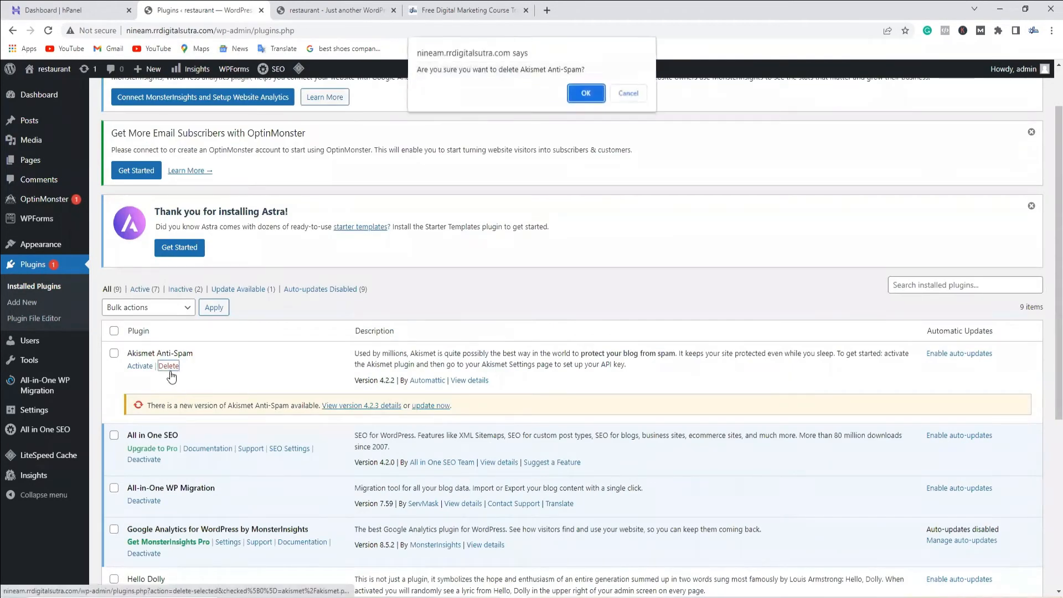
{"action": "left_click", "coordinate": [586, 96]}
{"action": "scroll", "coordinate": [194, 420], "scroll_direction": "down", "scroll_amount": 2}
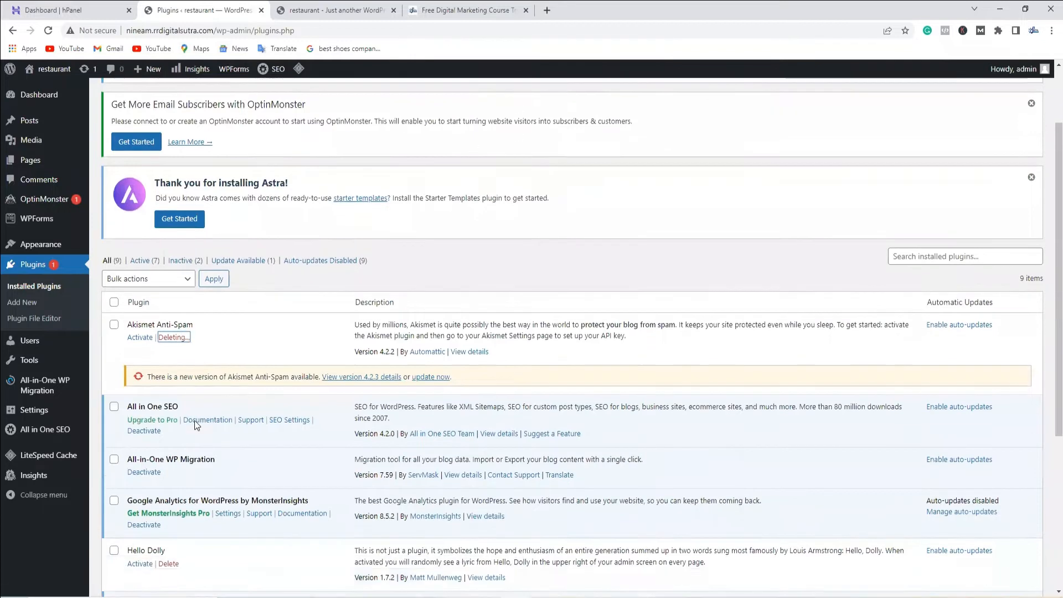
{"action": "left_click", "coordinate": [145, 285]}
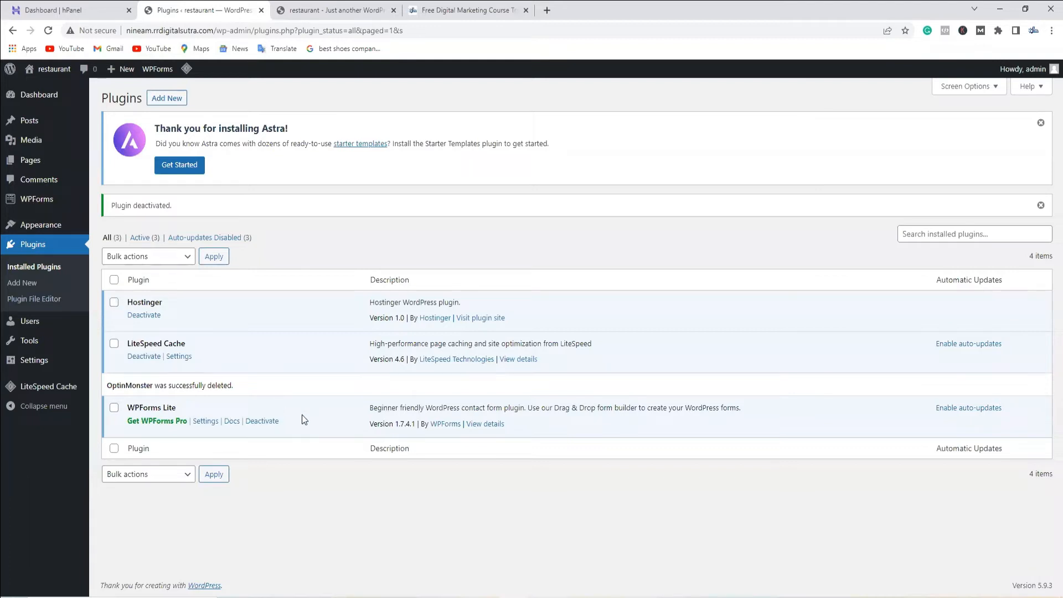
Search the plugin directory for "elementor", then install and activate Elementor Website Builder.
{"action": "left_click", "coordinate": [166, 98]}
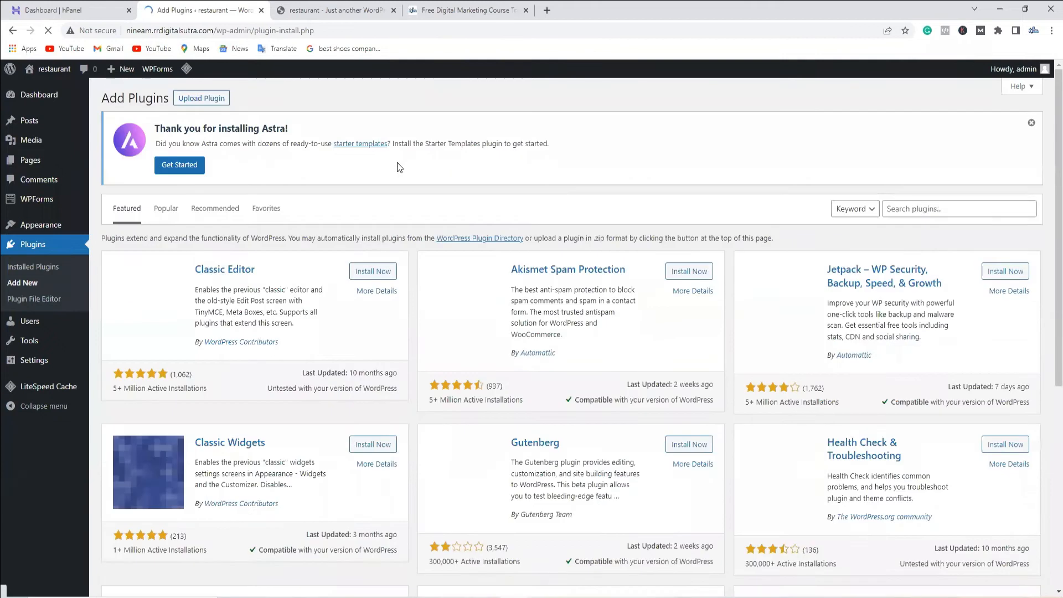
{"action": "left_click", "coordinate": [897, 208]}
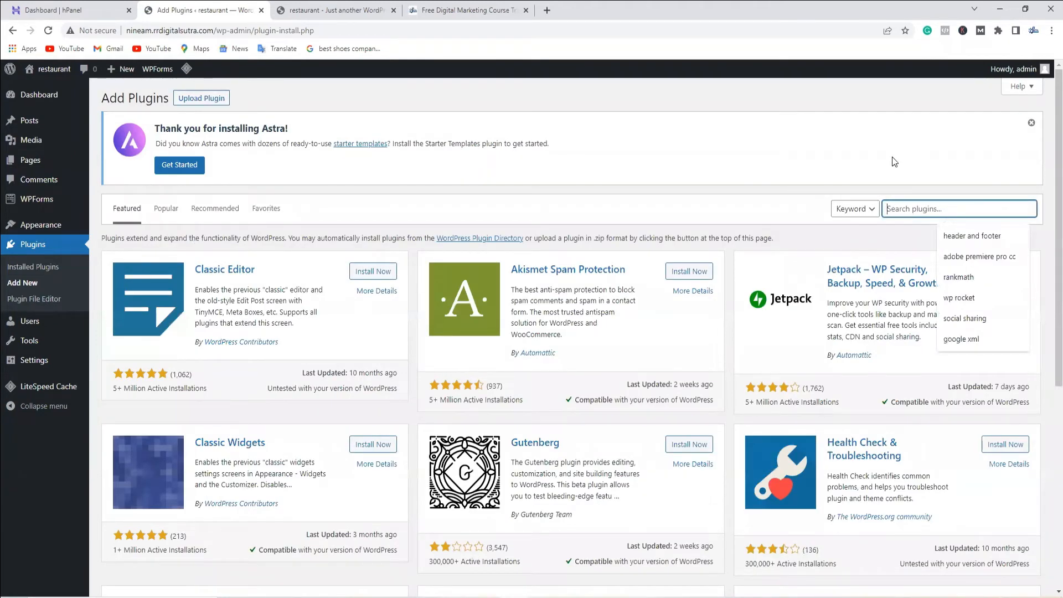
{"action": "type", "text": "elementor"}
{"action": "left_click", "coordinate": [373, 272]}
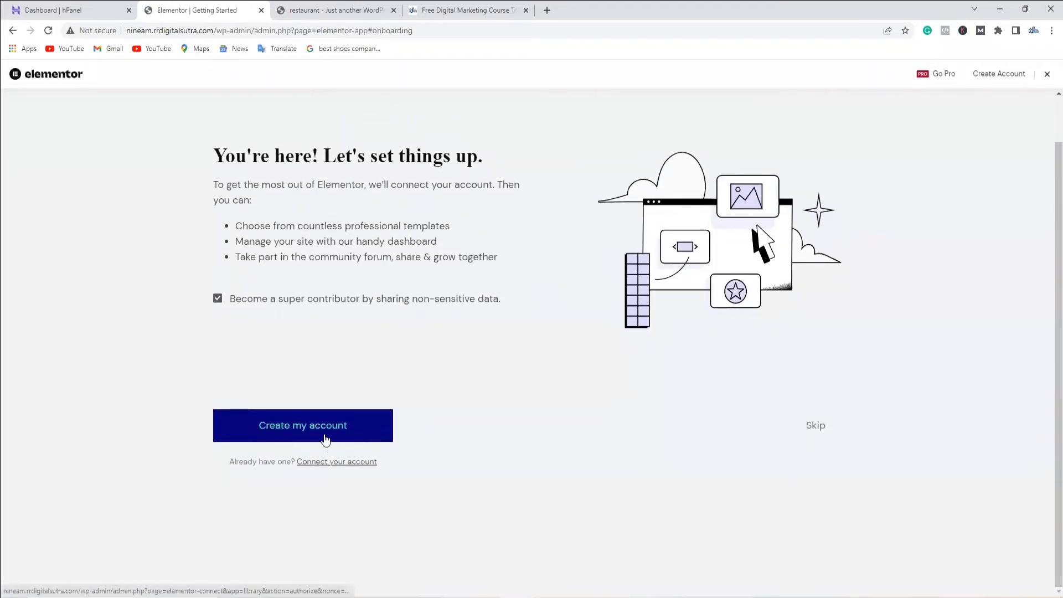
Connect the site to the Elementor account and finish onboarding, skipping the Hello theme and logo and keeping the site name "restaurant".
{"action": "left_click", "coordinate": [331, 434]}
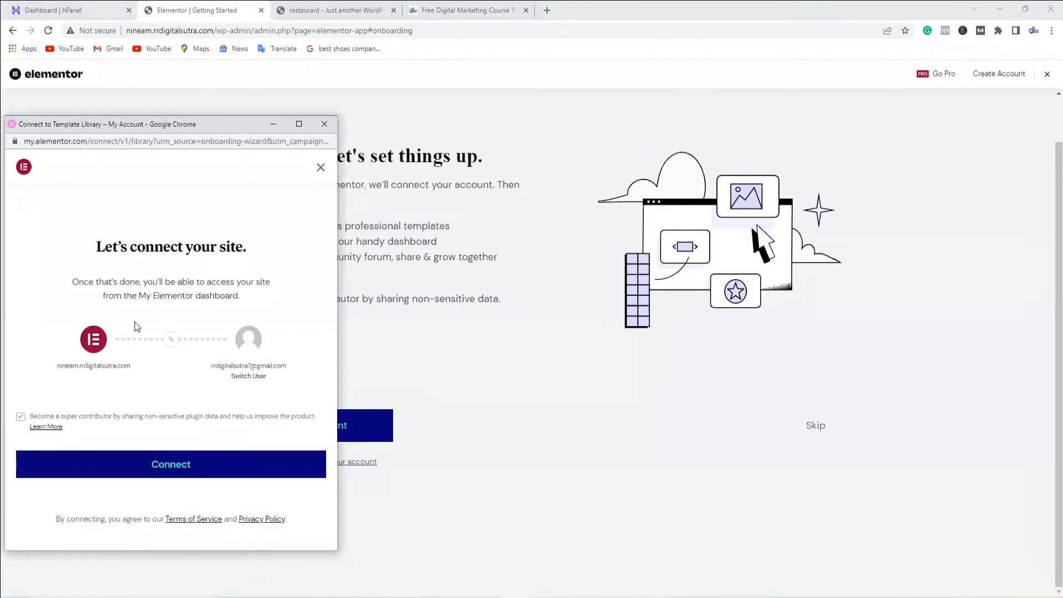
{"action": "left_click", "coordinate": [178, 464]}
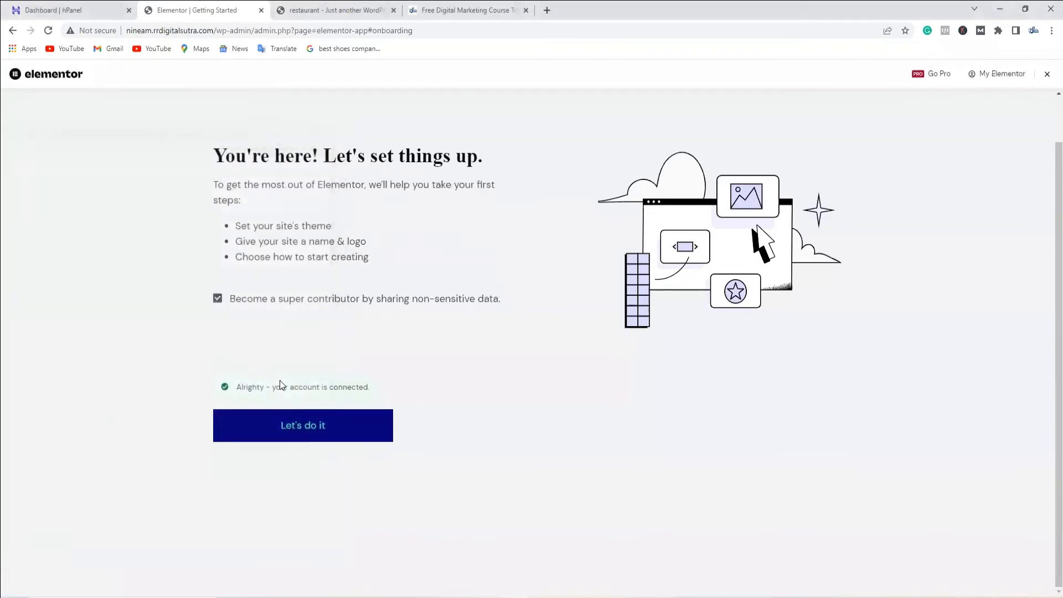
{"action": "scroll", "coordinate": [589, 463], "scroll_direction": "down", "scroll_amount": 1}
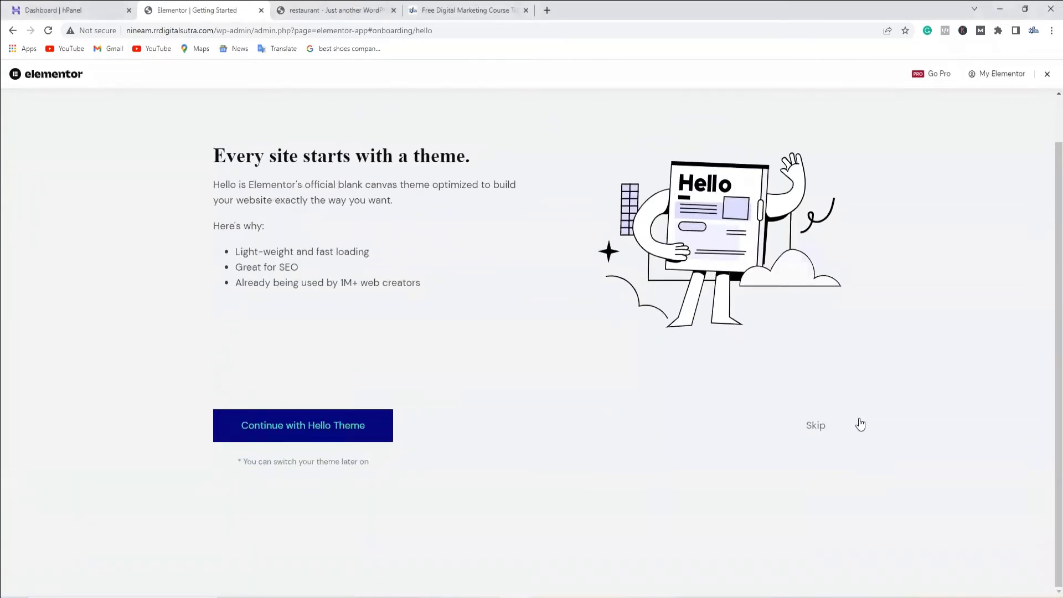
{"action": "left_click", "coordinate": [812, 425]}
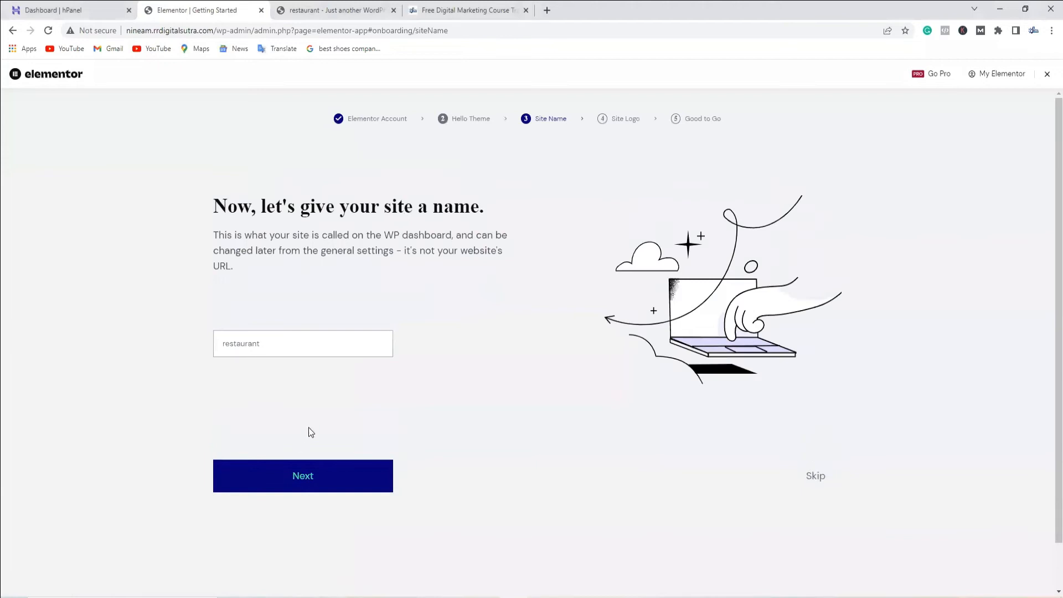
{"action": "left_click", "coordinate": [312, 470]}
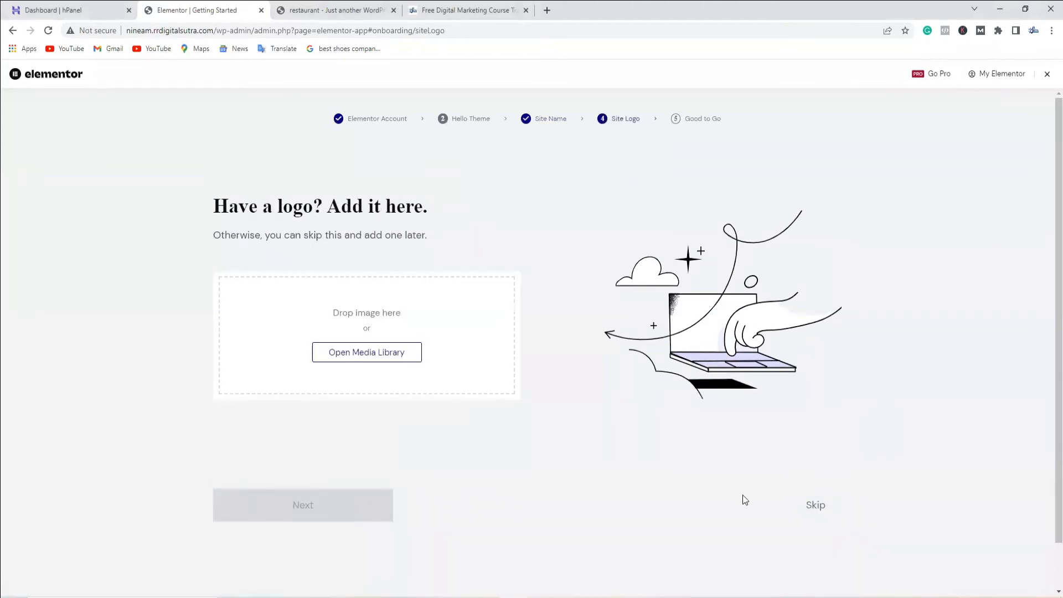
{"action": "left_click", "coordinate": [809, 500]}
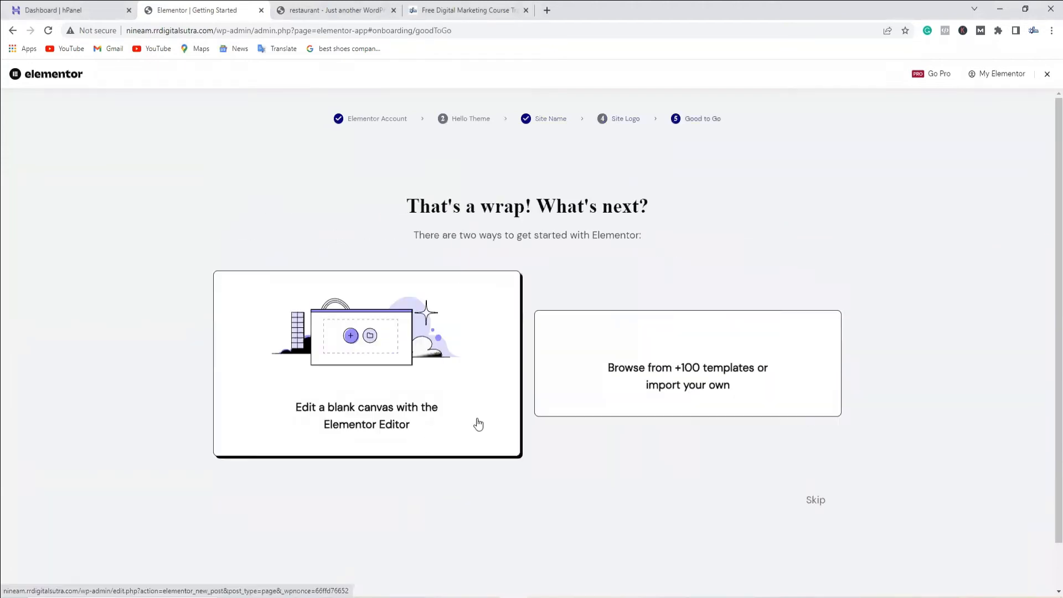
{"action": "left_click", "coordinate": [806, 500]}
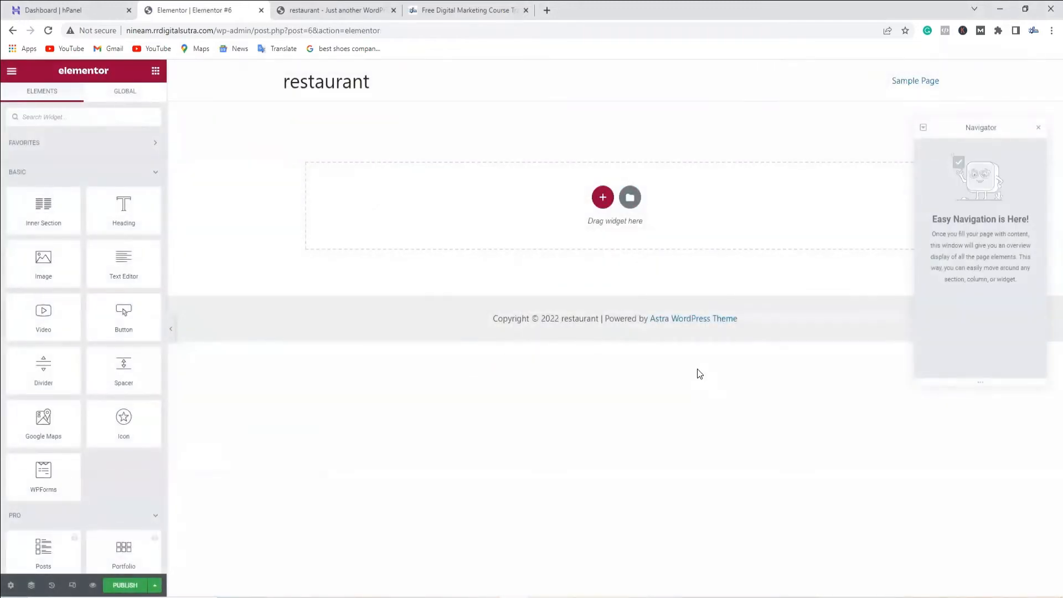
Publish the blank Elementor page and return to the plugin search results for "elementor".
{"action": "left_click", "coordinate": [133, 583]}
{"action": "left_click", "coordinate": [11, 31]}
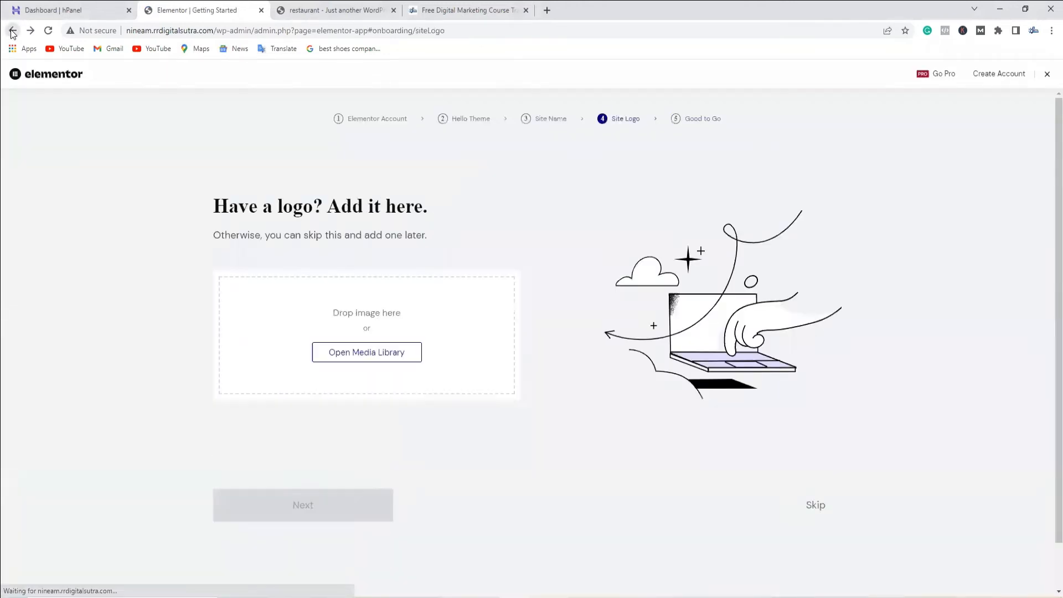
{"action": "left_click", "coordinate": [11, 31]}
{"action": "left_click", "coordinate": [11, 30]}
{"action": "left_click", "coordinate": [11, 31]}
{"action": "left_click", "coordinate": [11, 31]}
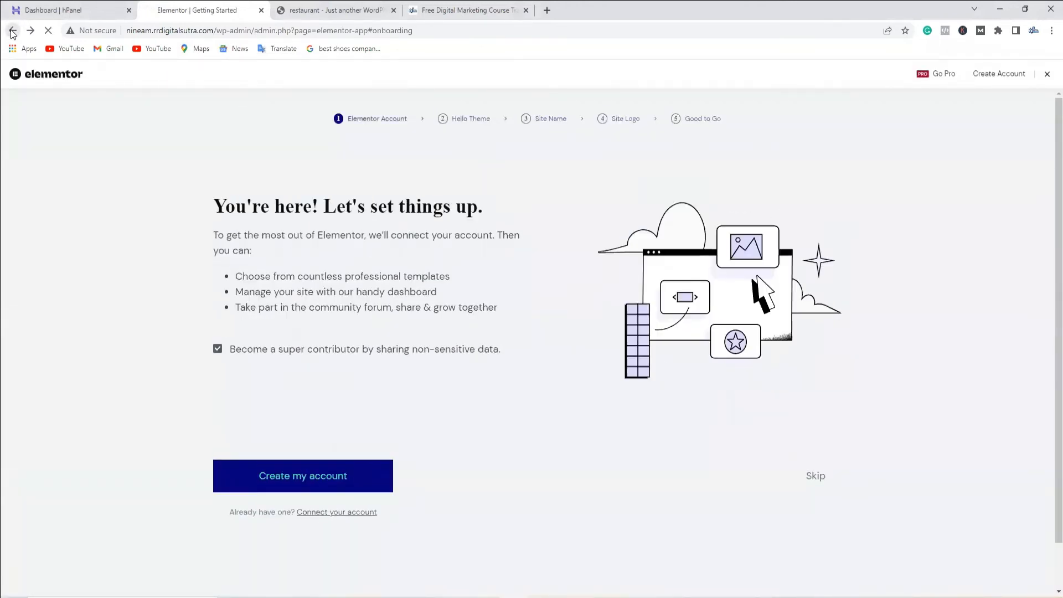
{"action": "left_click", "coordinate": [12, 33]}
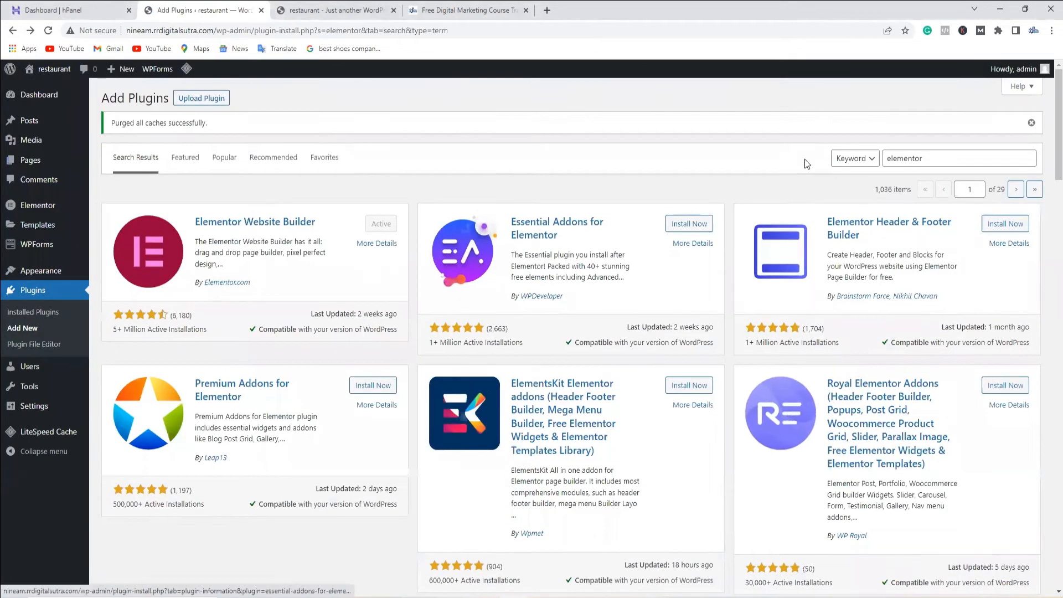
Search the plugin directory for "envato", then install and activate Envato Elements – Photos & Elementor Templates.
{"action": "left_click", "coordinate": [57, 332]}
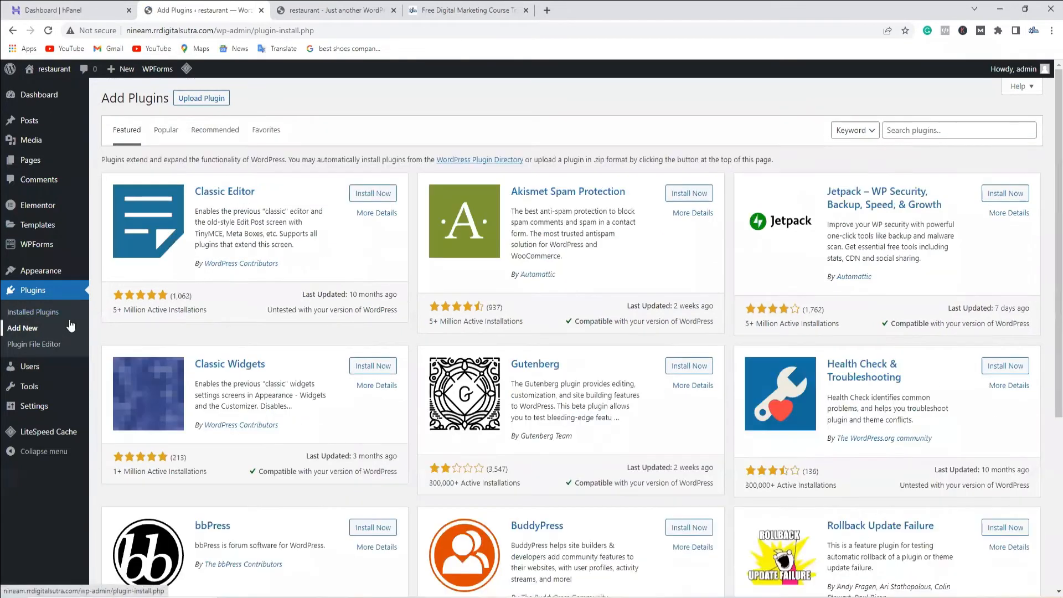
{"action": "left_click", "coordinate": [923, 130]}
{"action": "type", "text": "enva"}
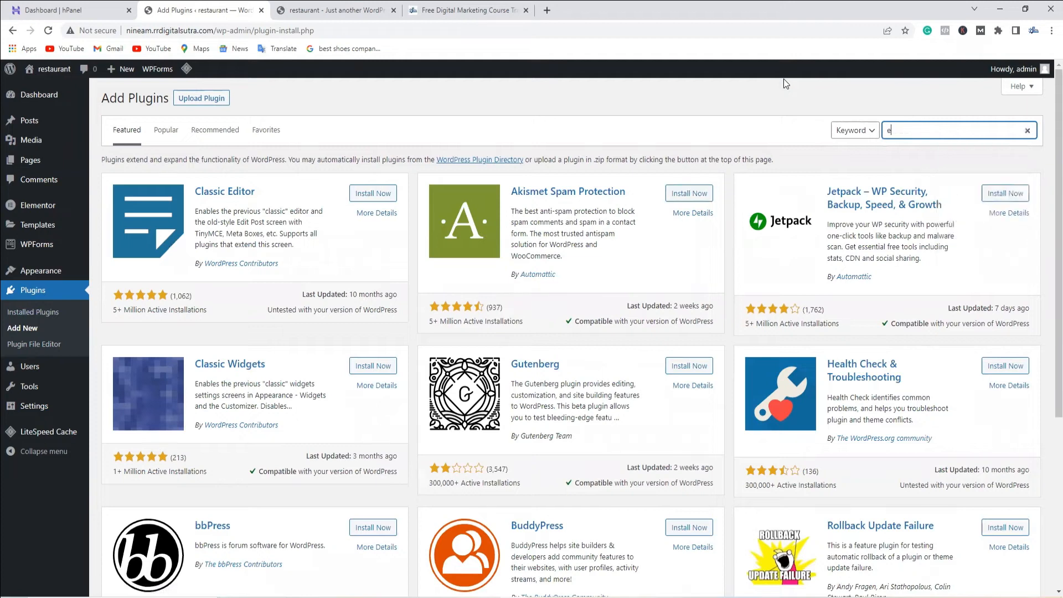
{"action": "type", "text": "to"}
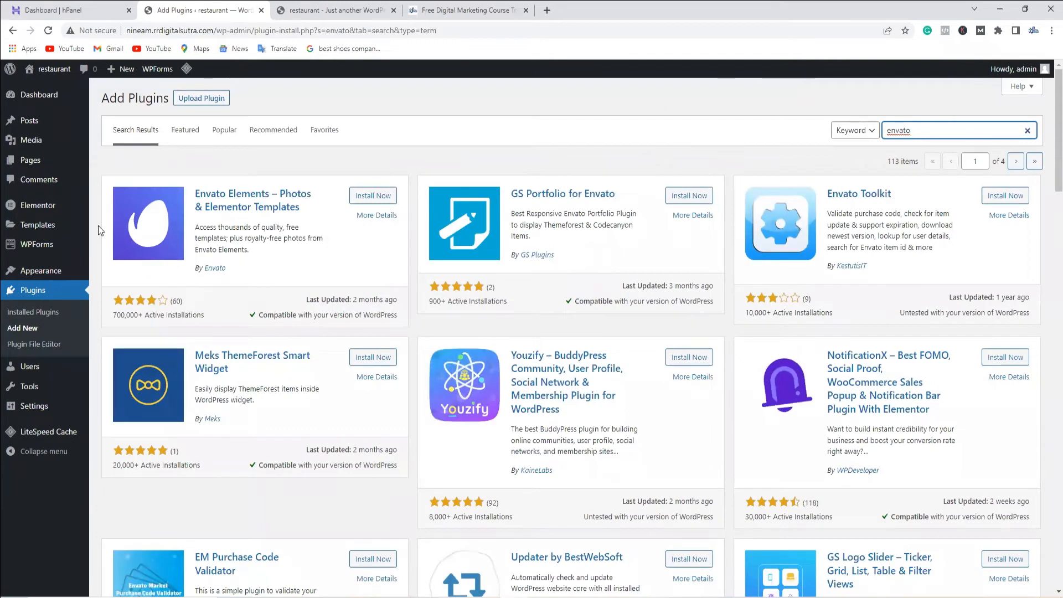
{"action": "left_click", "coordinate": [370, 198]}
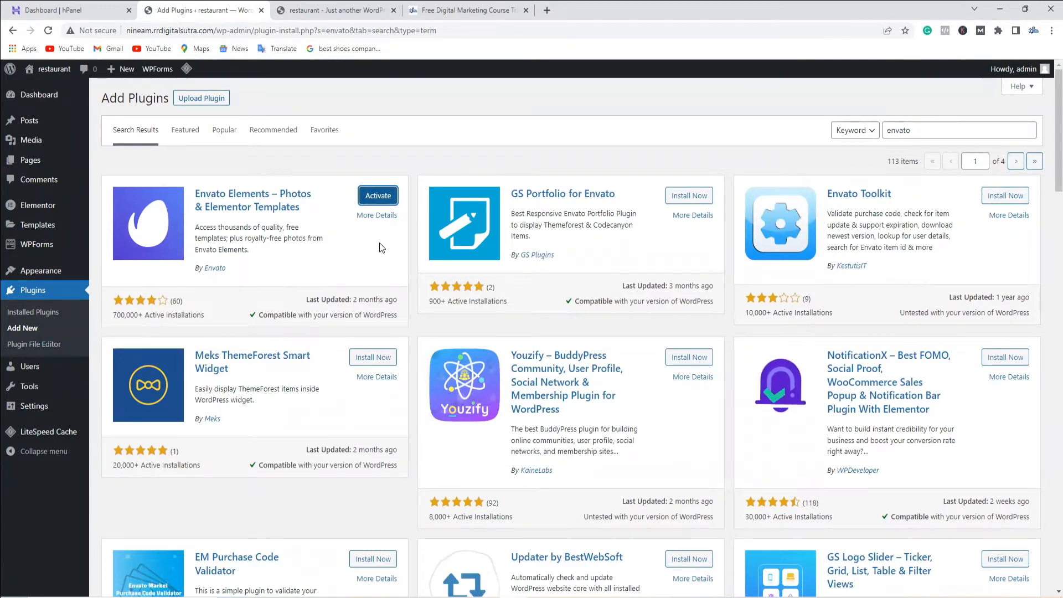
{"action": "left_click", "coordinate": [383, 201]}
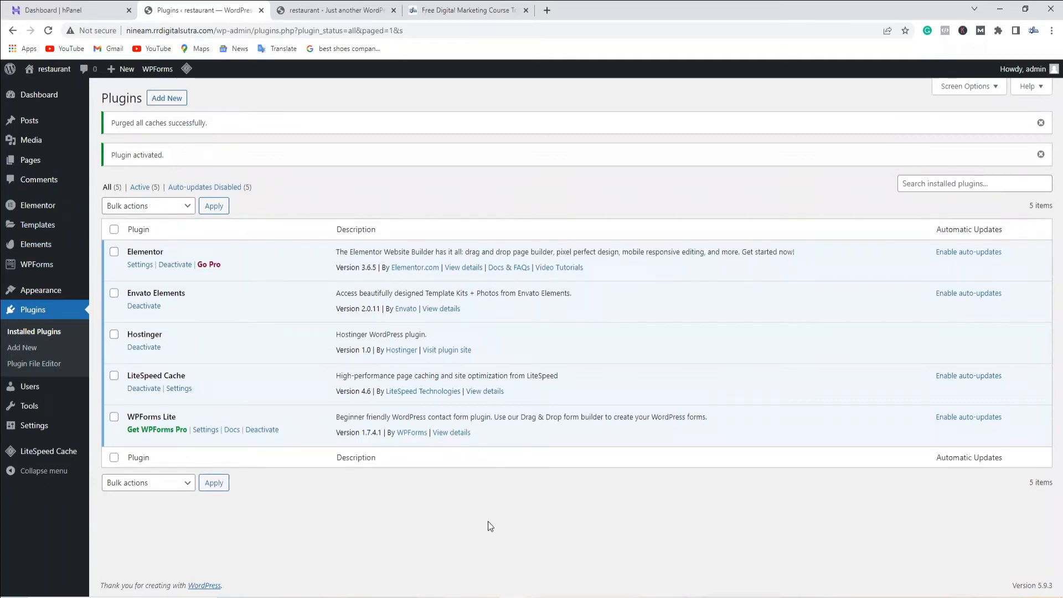
Check the remaining topics in the Word outline and examine the Elementor and Elements menu entries in the WordPress dashboard.
{"action": "left_click", "coordinate": [501, 597]}
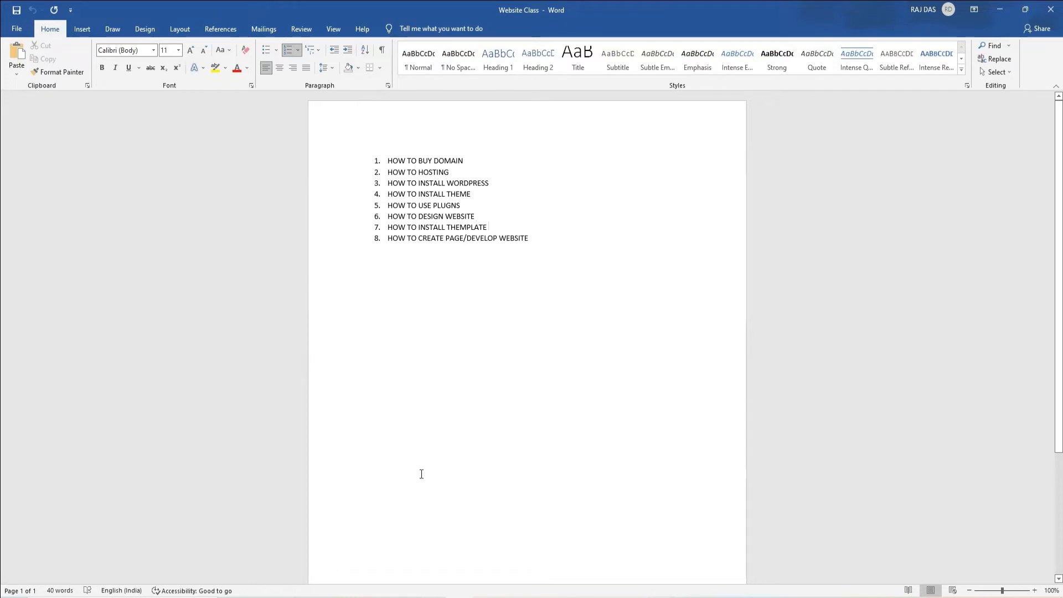
{"action": "key", "text": "alt+Tab"}
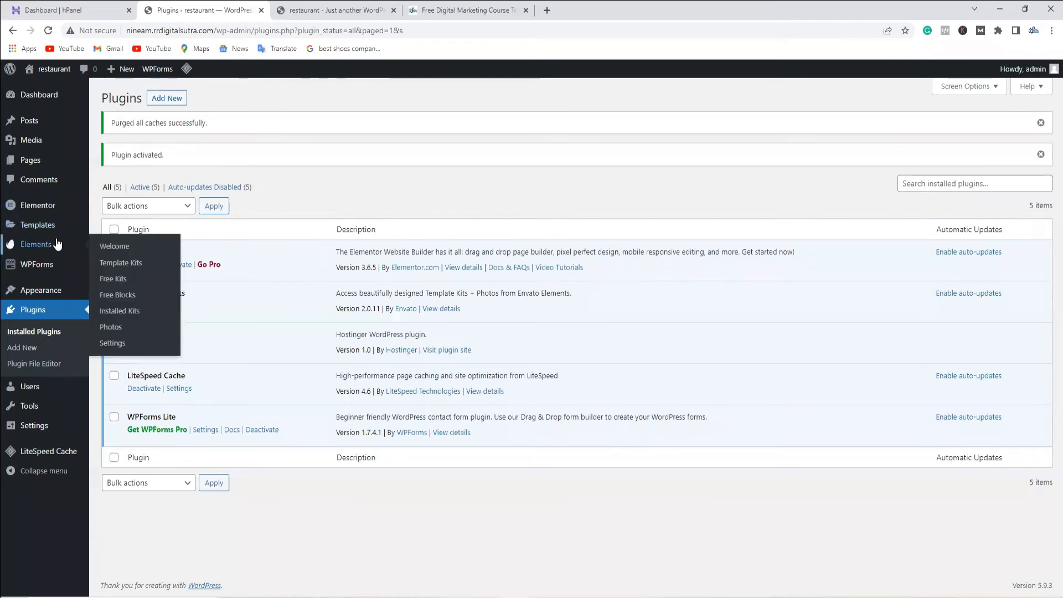
{"action": "mouse_move", "coordinate": [61, 206]}
{"action": "mouse_move", "coordinate": [45, 250]}
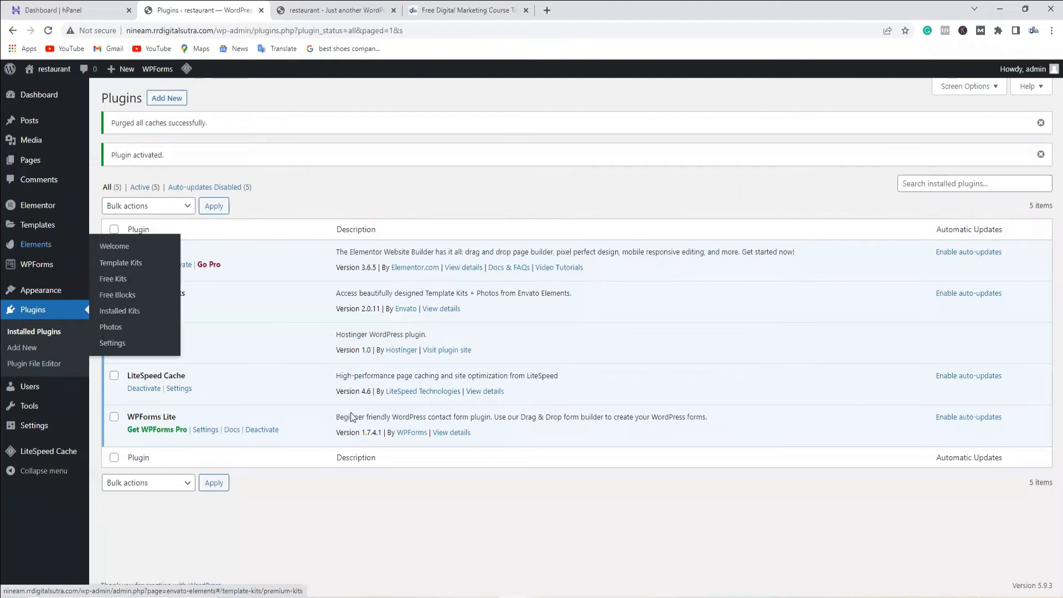
{"action": "left_click", "coordinate": [473, 588]}
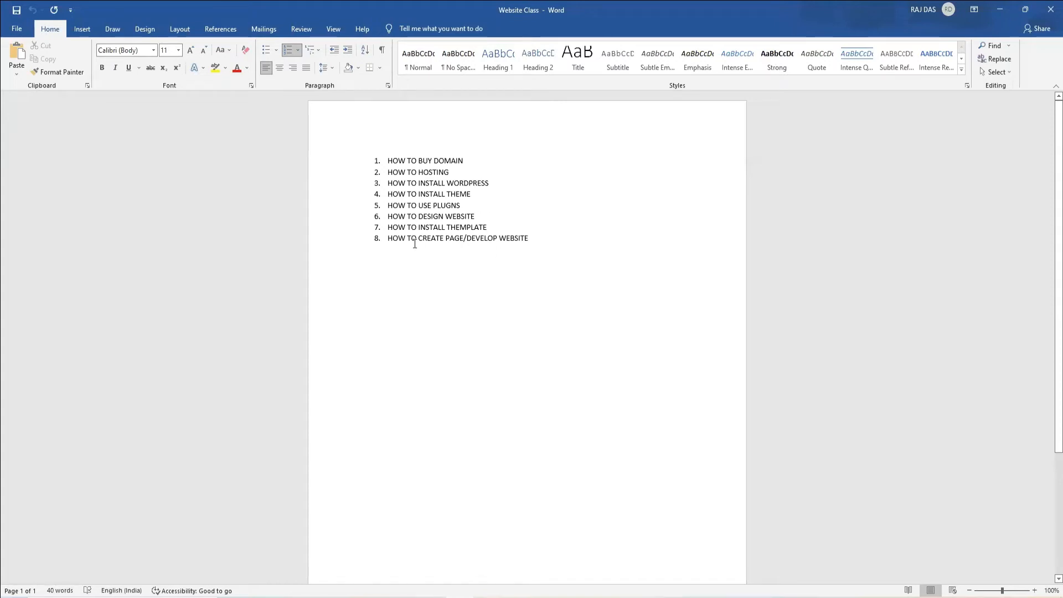
{"action": "left_click", "coordinate": [575, 590]}
Reload the live restaurant site and compare its navigation menu with the one on rrdigitalsutra.com.
{"action": "left_click", "coordinate": [330, 10]}
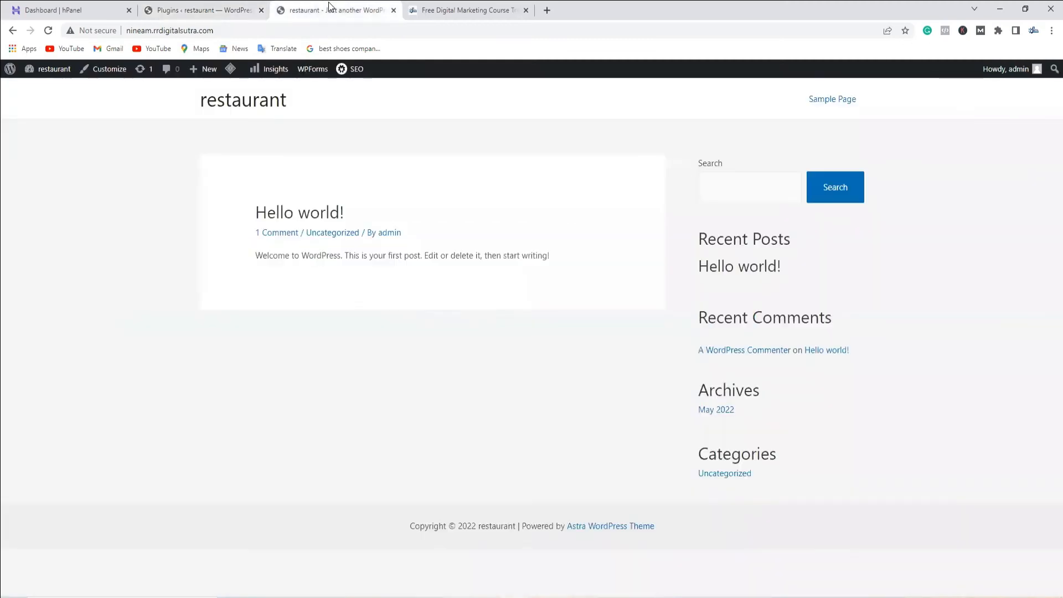
{"action": "left_click", "coordinate": [48, 30]}
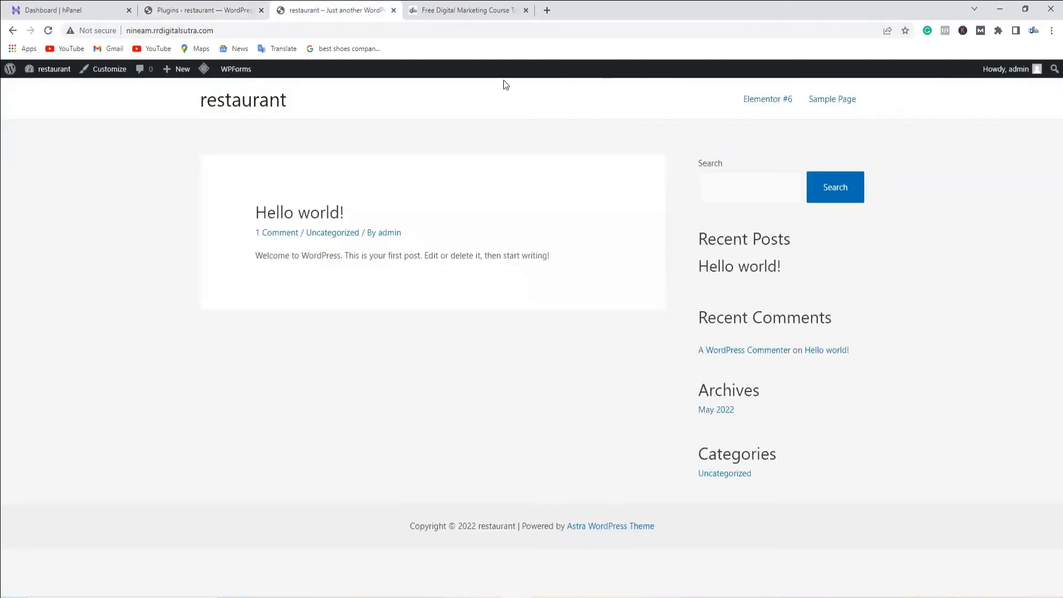
{"action": "left_click", "coordinate": [468, 10]}
{"action": "mouse_move", "coordinate": [668, 87]}
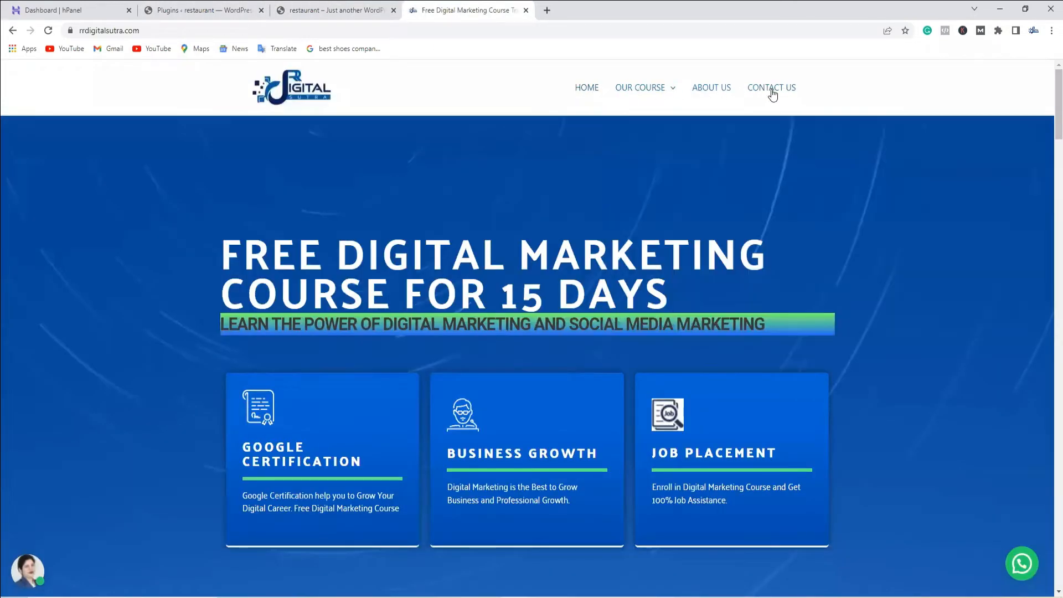
{"action": "left_click", "coordinate": [275, 17]}
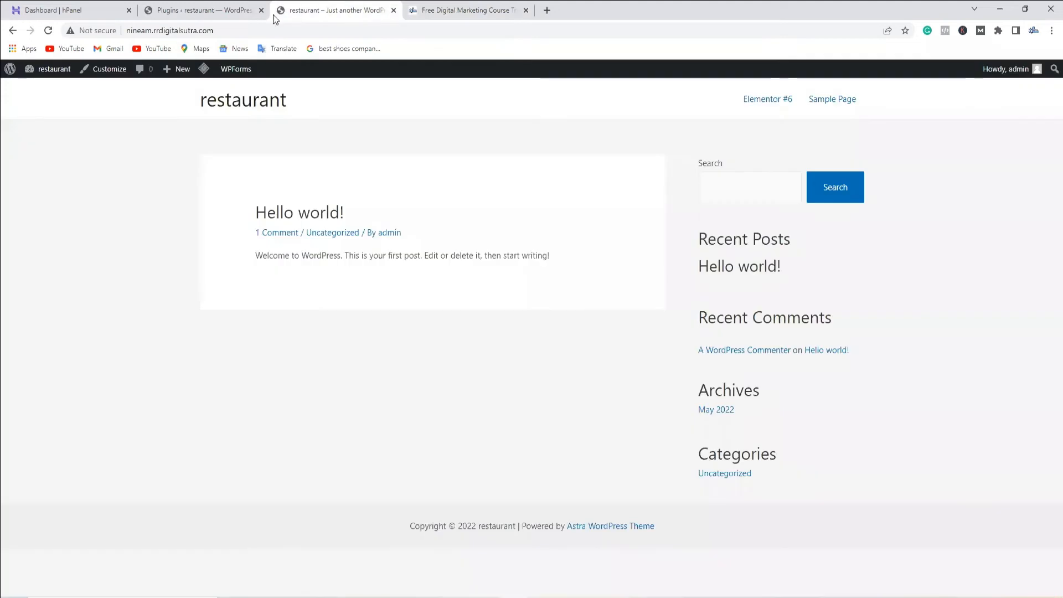
Move the Elementor #6, Privacy Policy and Sample Page pages of the restaurant site to the trash.
{"action": "left_click", "coordinate": [167, 10]}
{"action": "mouse_move", "coordinate": [24, 208]}
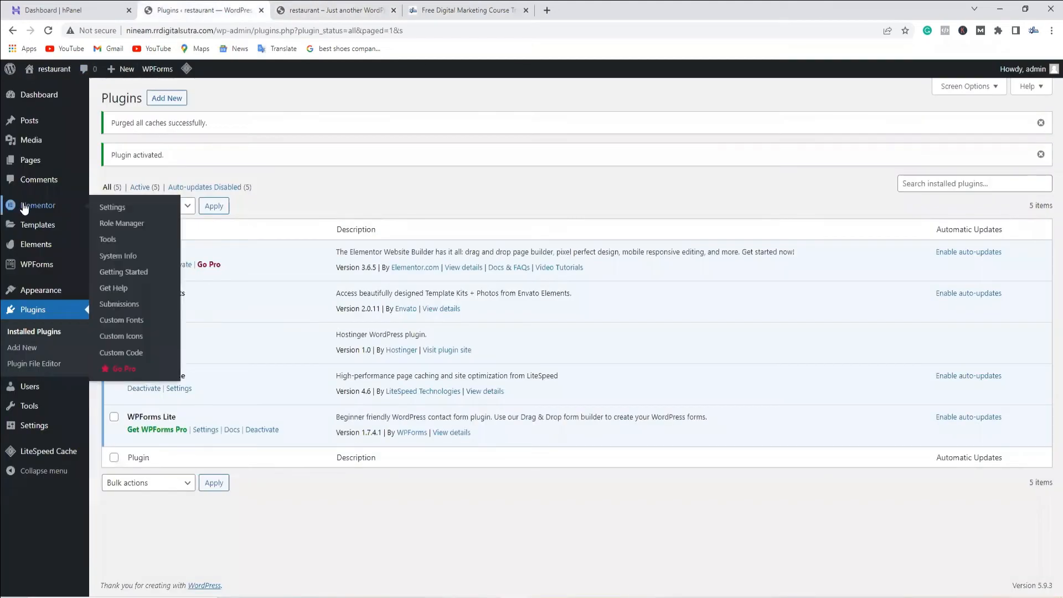
{"action": "left_click", "coordinate": [31, 162]}
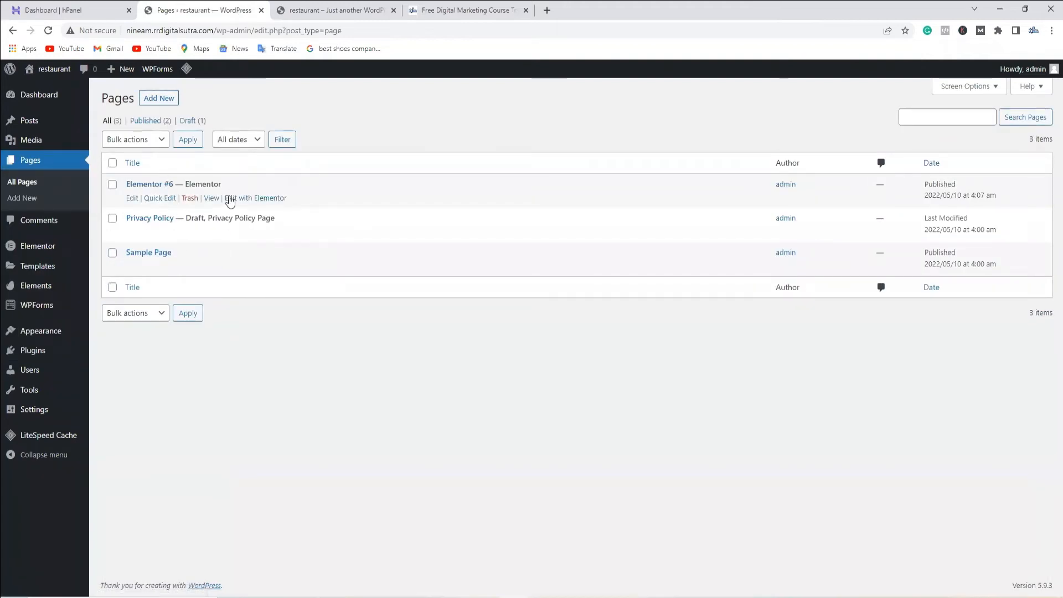
{"action": "left_click", "coordinate": [196, 201]}
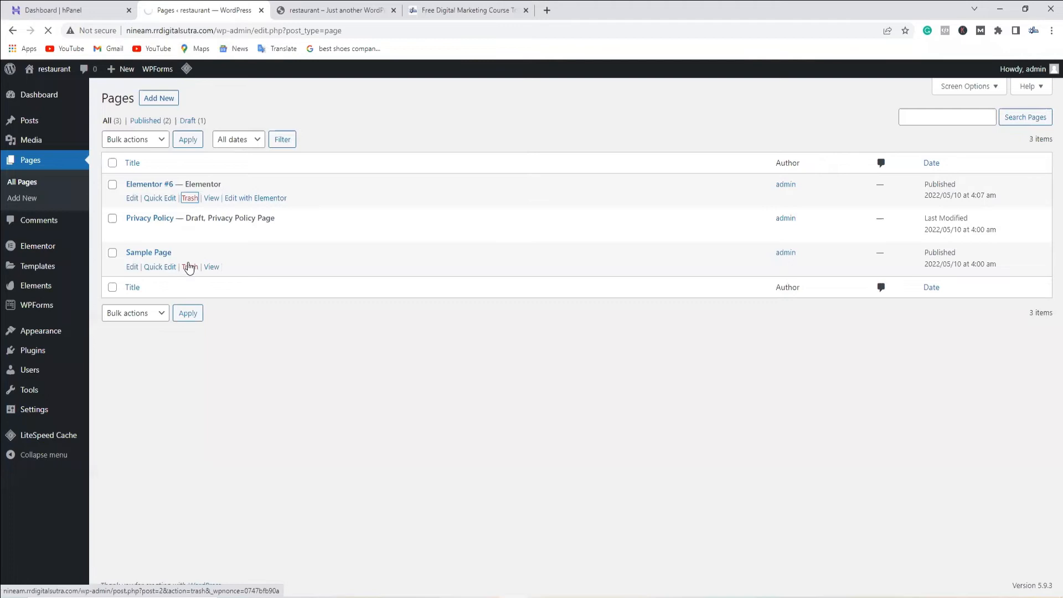
{"action": "left_click", "coordinate": [190, 233]}
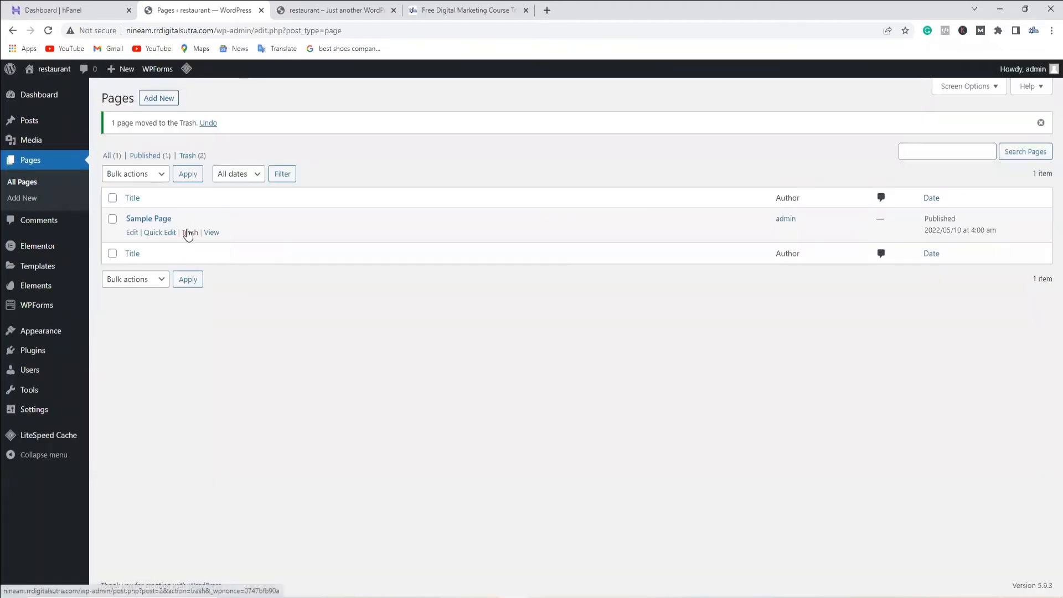
{"action": "left_click", "coordinate": [189, 233]}
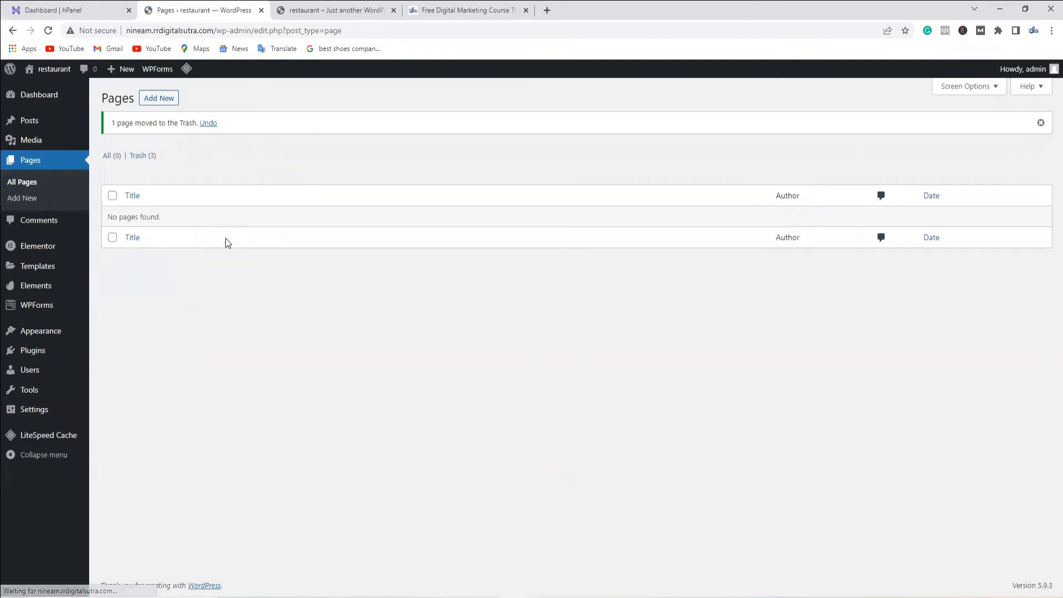
Create and publish a new page titled "Home", using the menu on rrdigitalsutra.com as a reference for page names.
{"action": "left_click", "coordinate": [160, 99]}
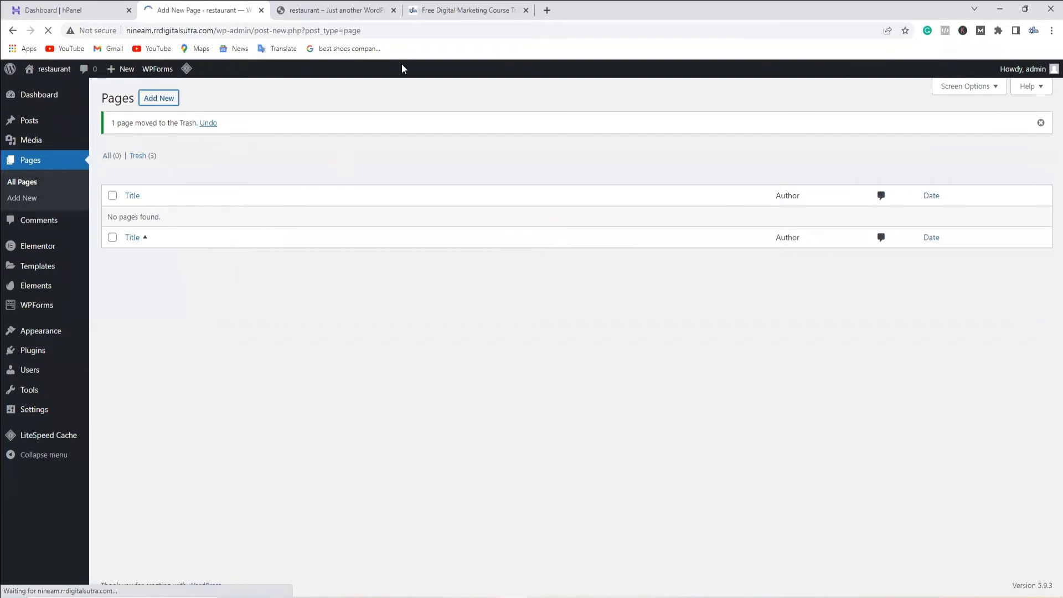
{"action": "left_click", "coordinate": [453, 11]}
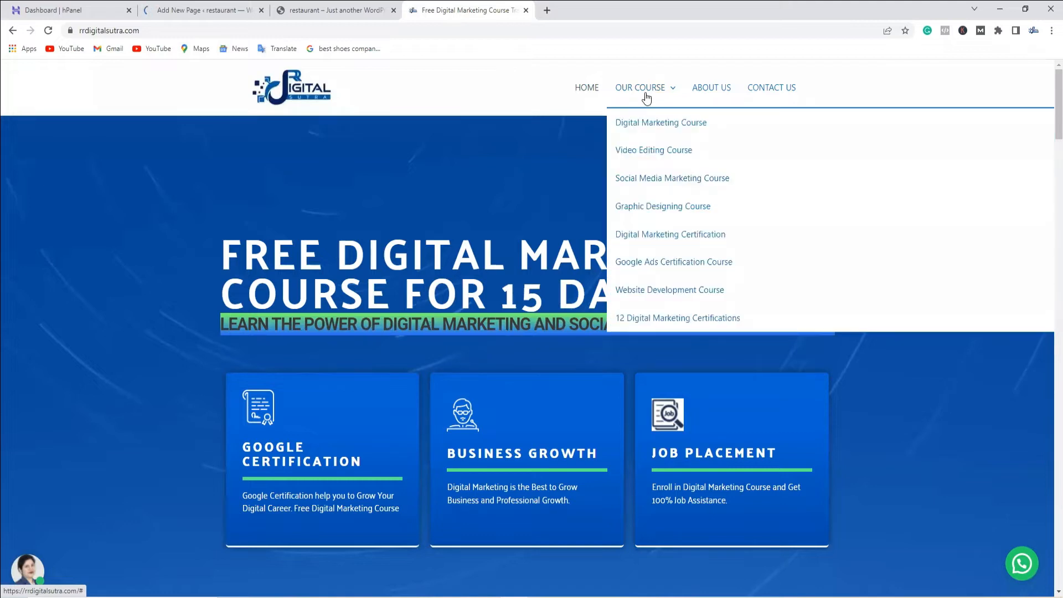
{"action": "left_click", "coordinate": [188, 10]}
{"action": "left_click", "coordinate": [960, 82]}
{"action": "left_click", "coordinate": [951, 83]}
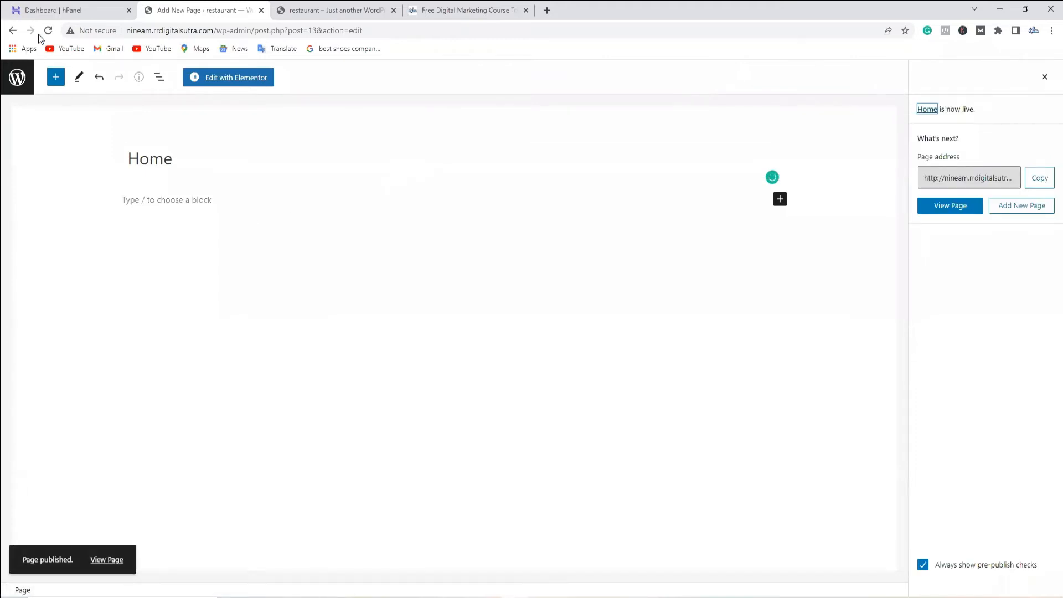
Create and publish a new page titled "Our Menu" on the restaurant site.
{"action": "left_click", "coordinate": [12, 32]}
{"action": "left_click", "coordinate": [159, 98]}
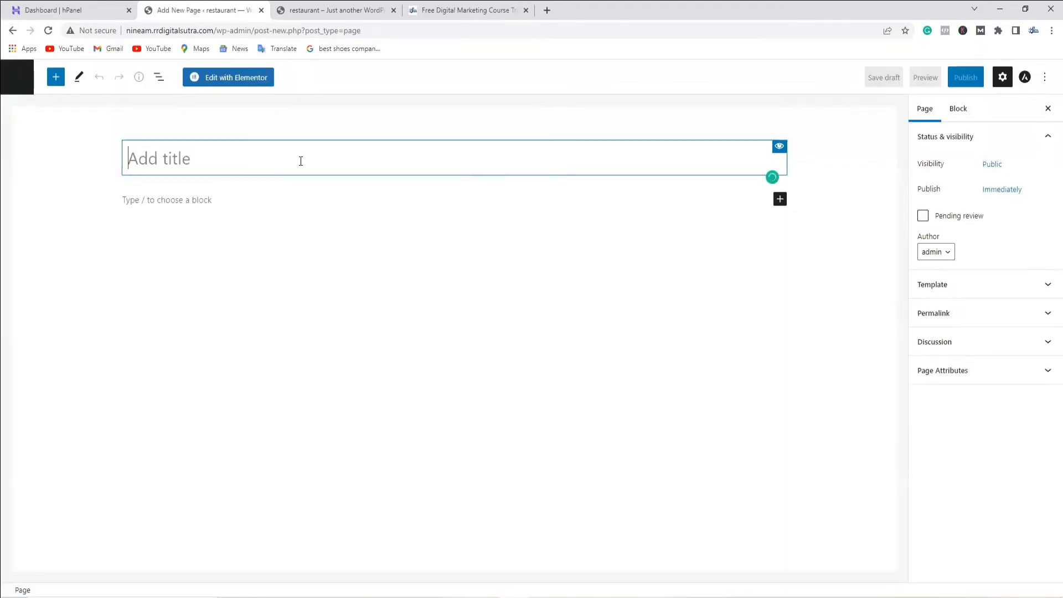
{"action": "type", "text": "Our"}
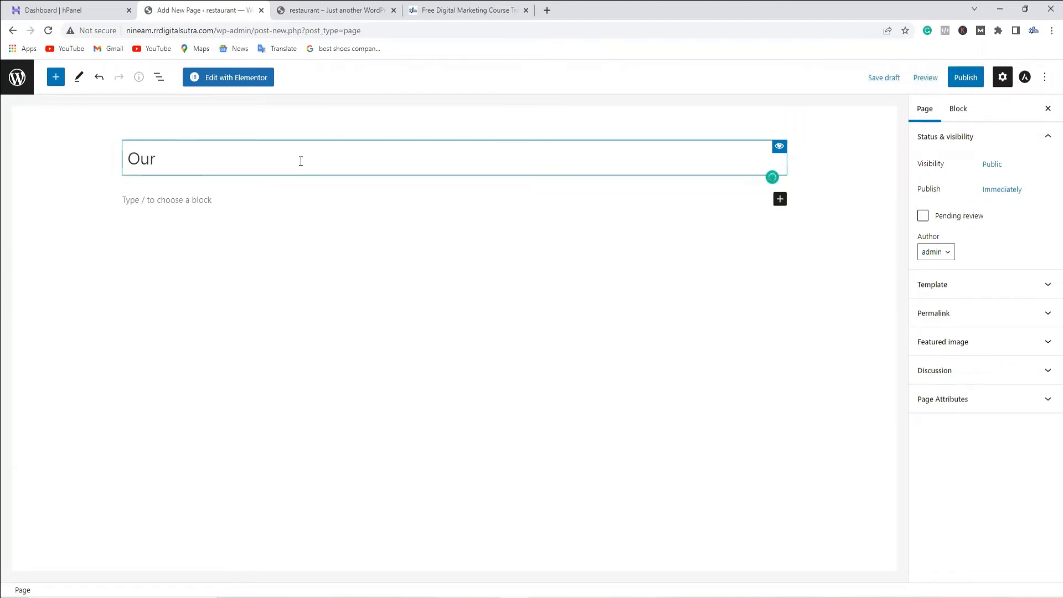
{"action": "type", "text": " M"}
{"action": "type", "text": "enu"}
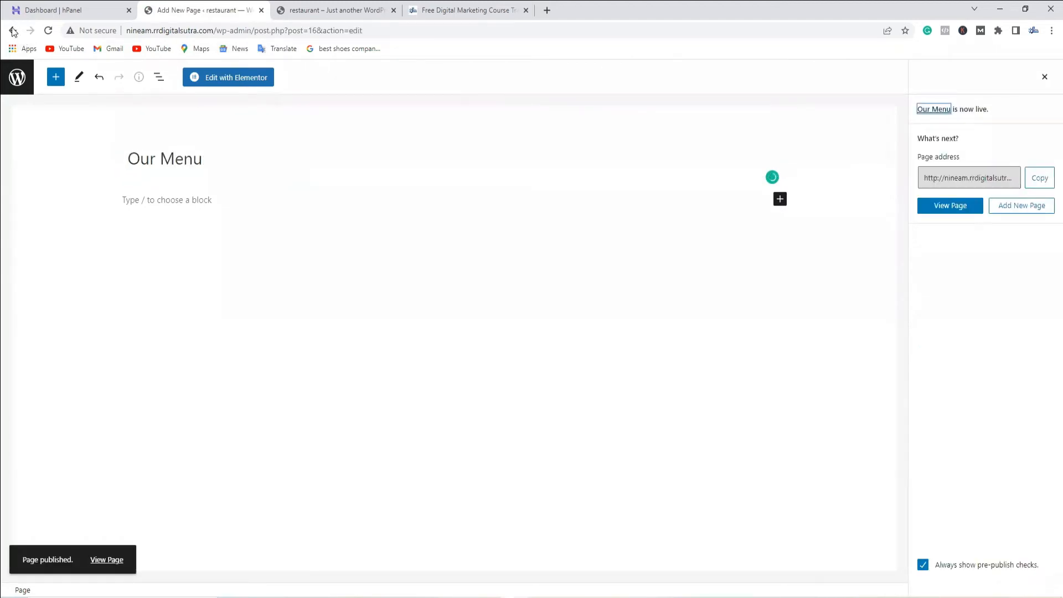
Create and publish a new page titled "About us", and return to the page list.
{"action": "left_click", "coordinate": [12, 30]}
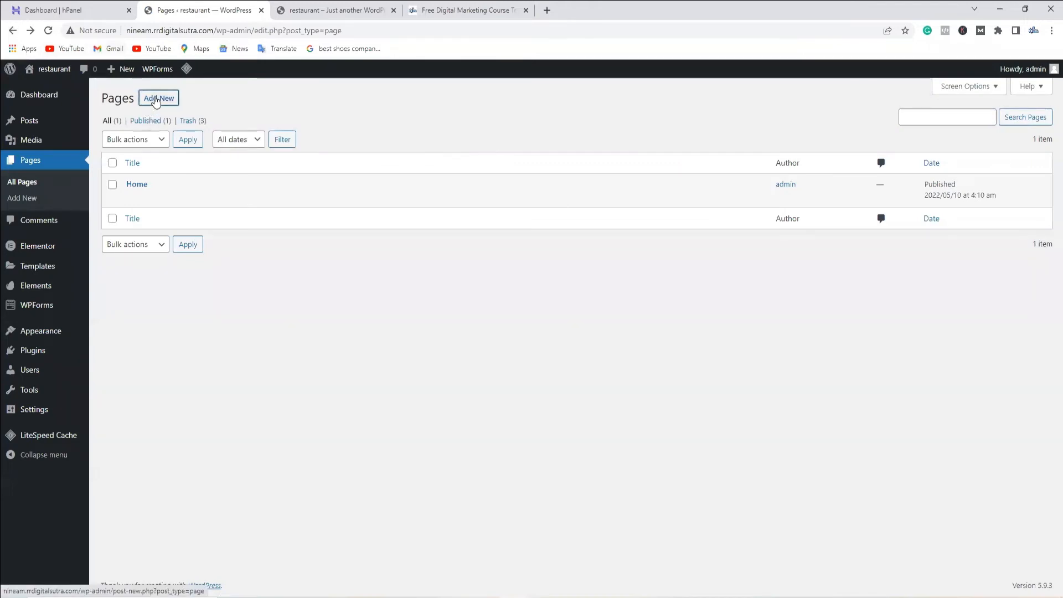
{"action": "left_click", "coordinate": [159, 98]}
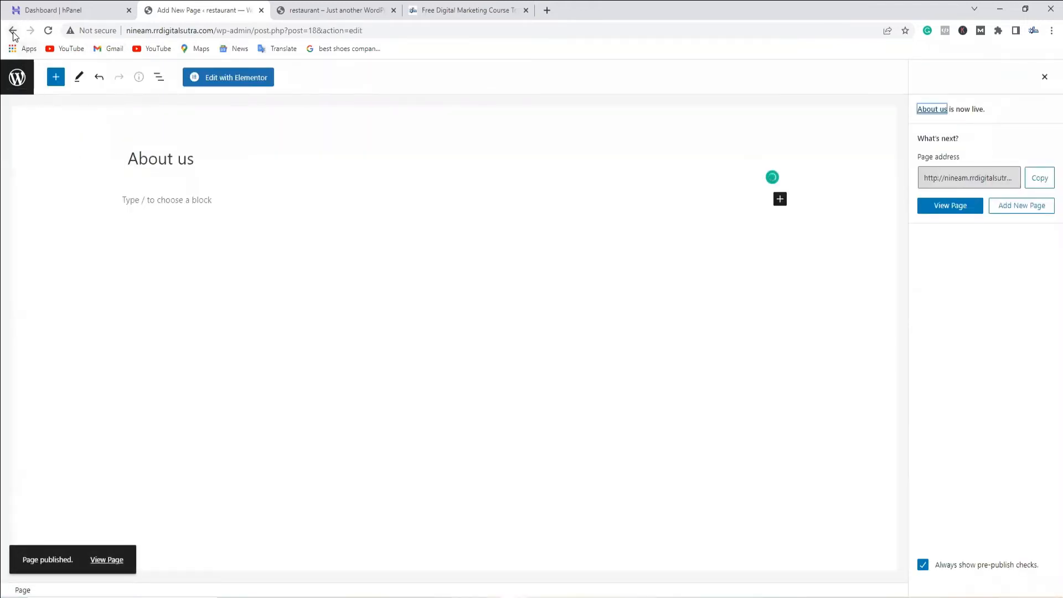
{"action": "left_click", "coordinate": [12, 30]}
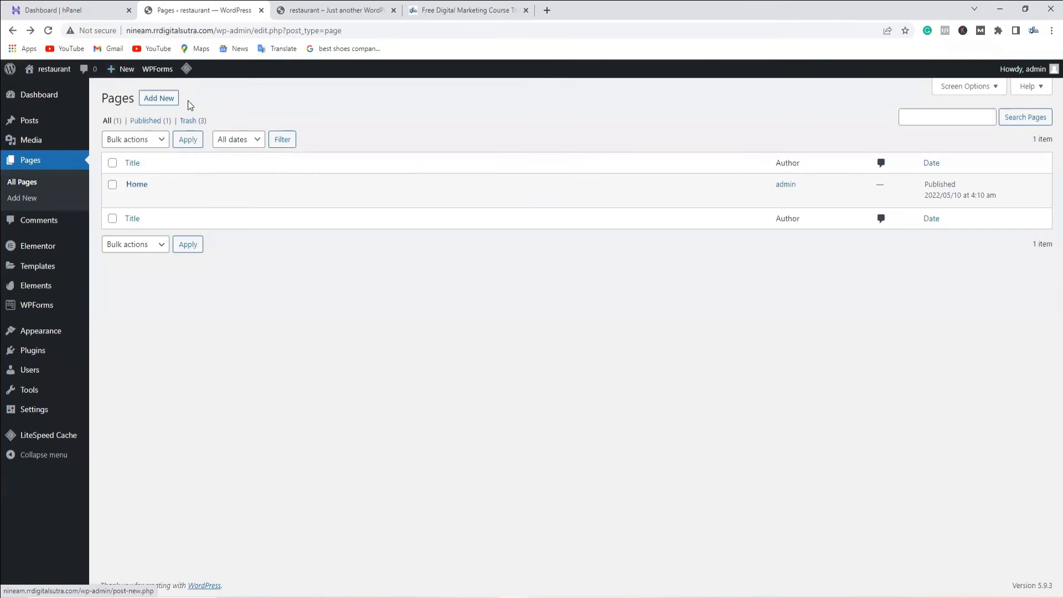
Create and publish a new page titled "Contact us".
{"action": "left_click", "coordinate": [176, 99]}
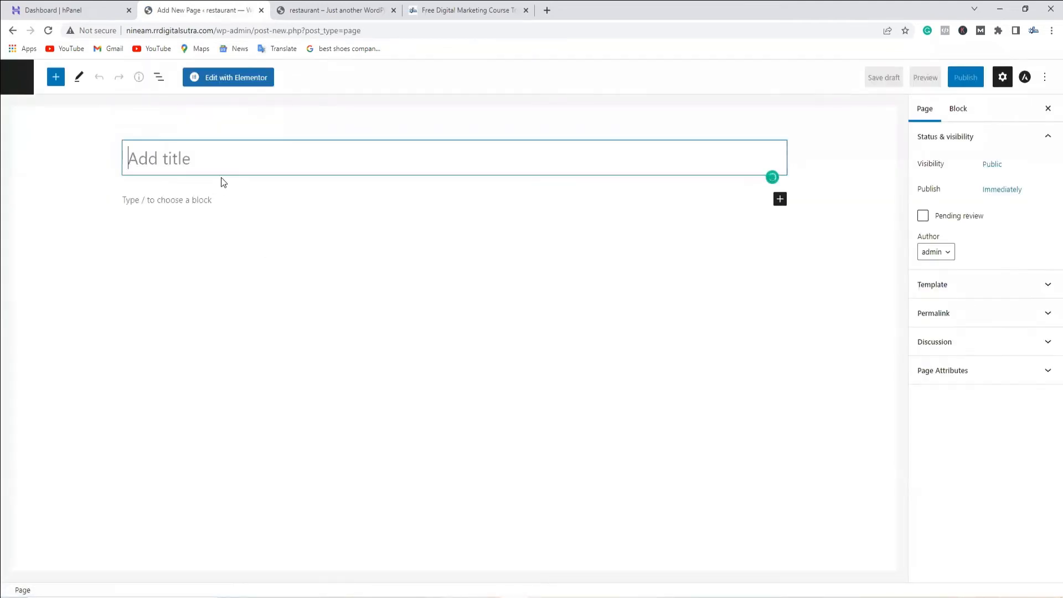
{"action": "type", "text": "Contact us"}
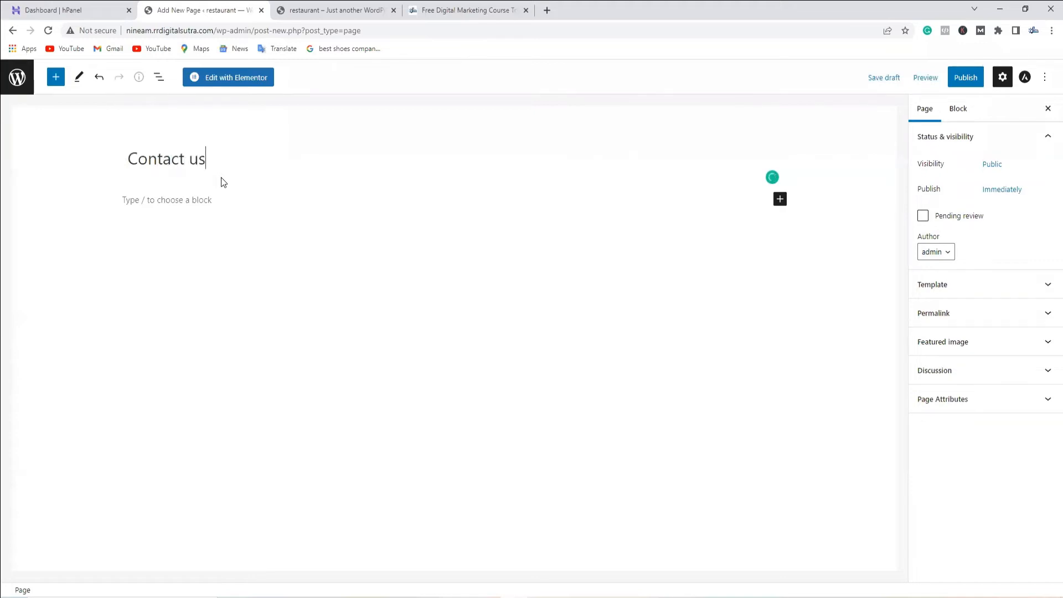
{"action": "left_click", "coordinate": [963, 78]}
{"action": "left_click", "coordinate": [961, 83]}
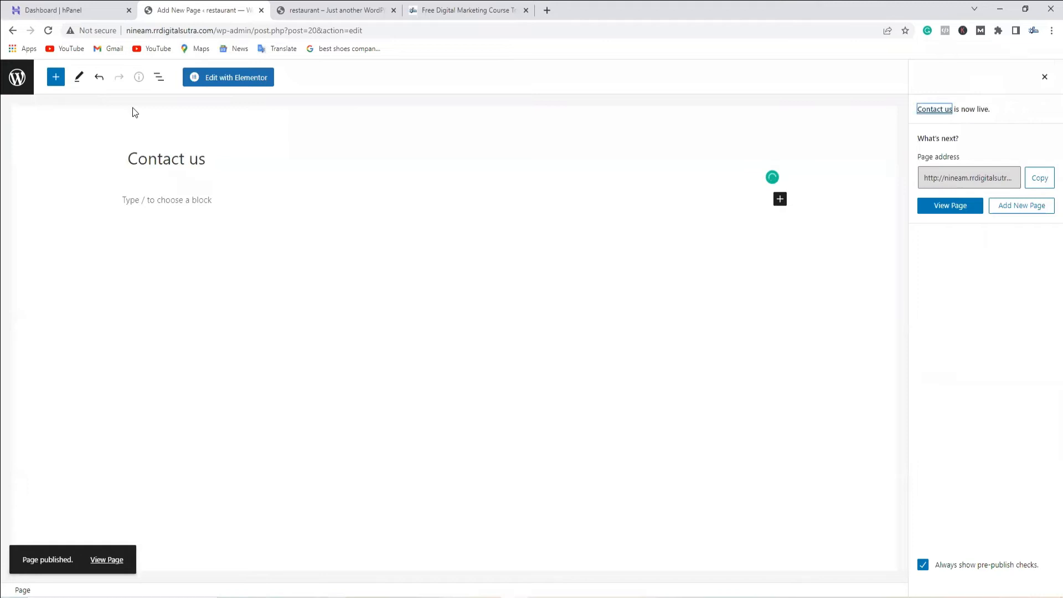
Refresh the list of pages and check how the new pages are ordered in the live restaurant site's navigation.
{"action": "left_click", "coordinate": [12, 31]}
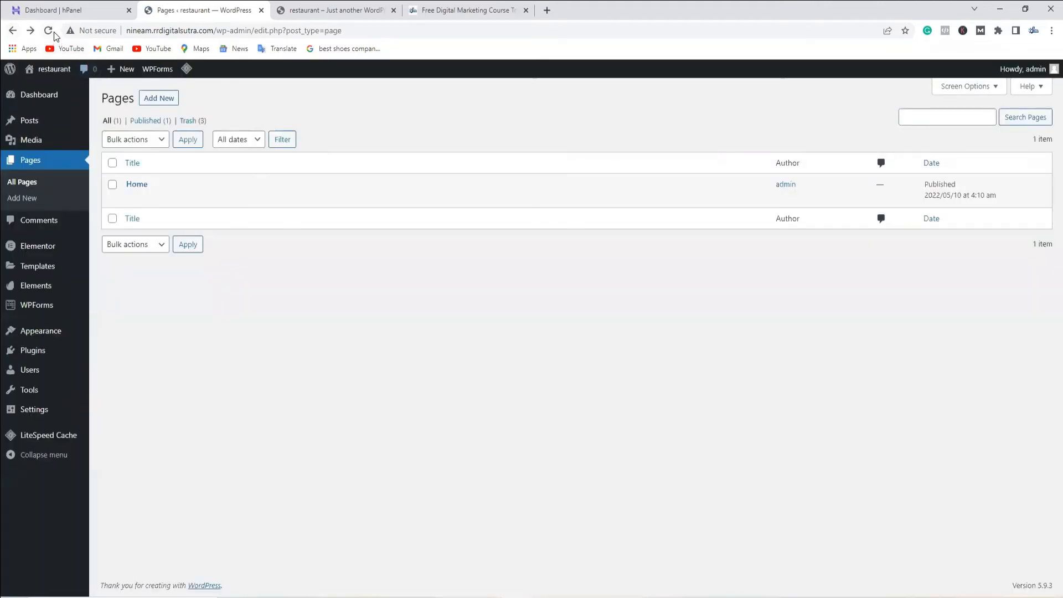
{"action": "left_click", "coordinate": [50, 31]}
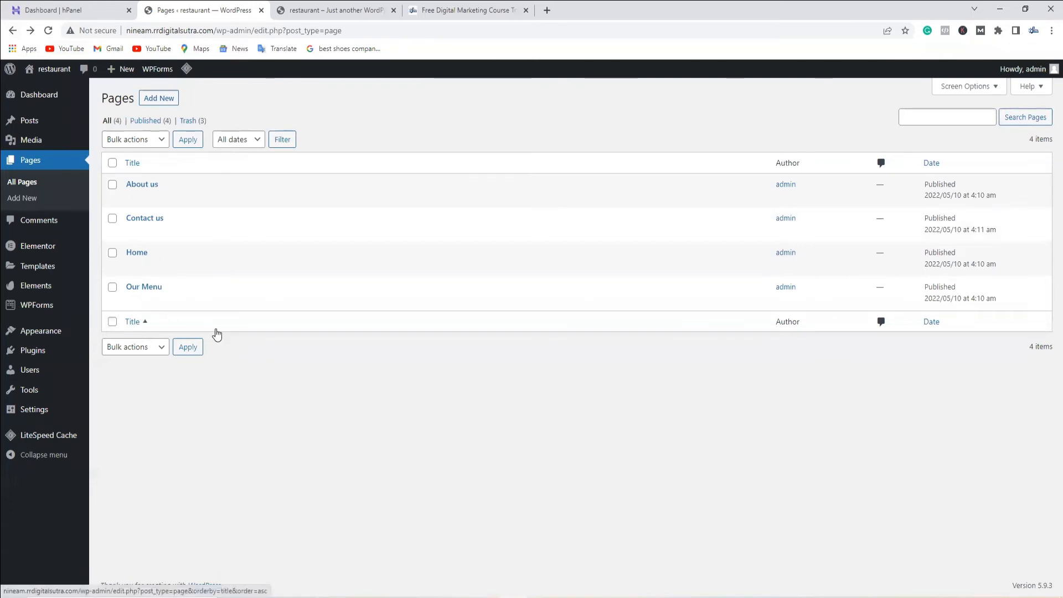
{"action": "left_click", "coordinate": [339, 10]}
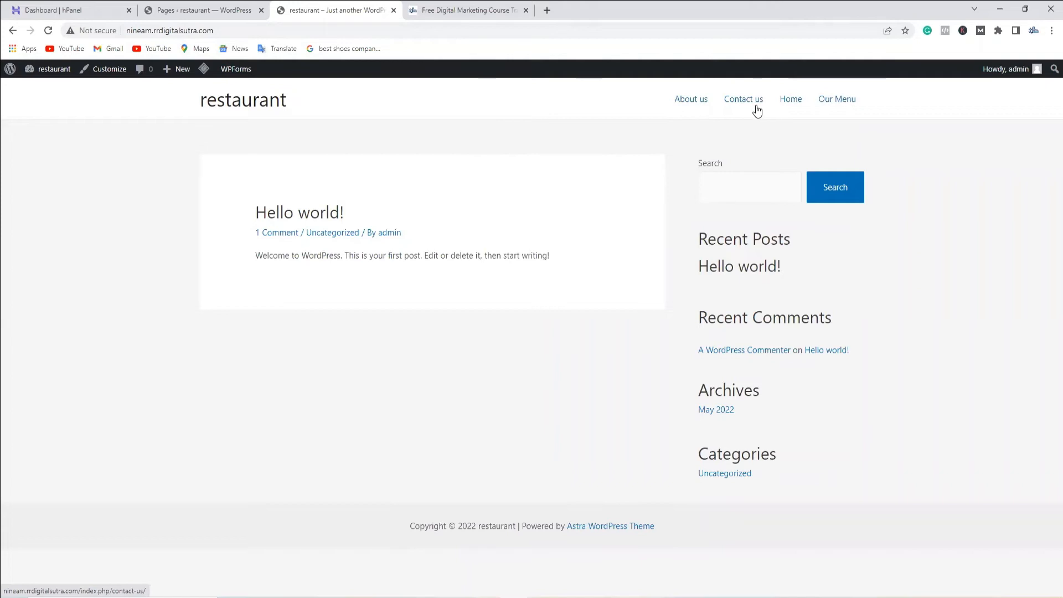
{"action": "left_click", "coordinate": [240, 7]}
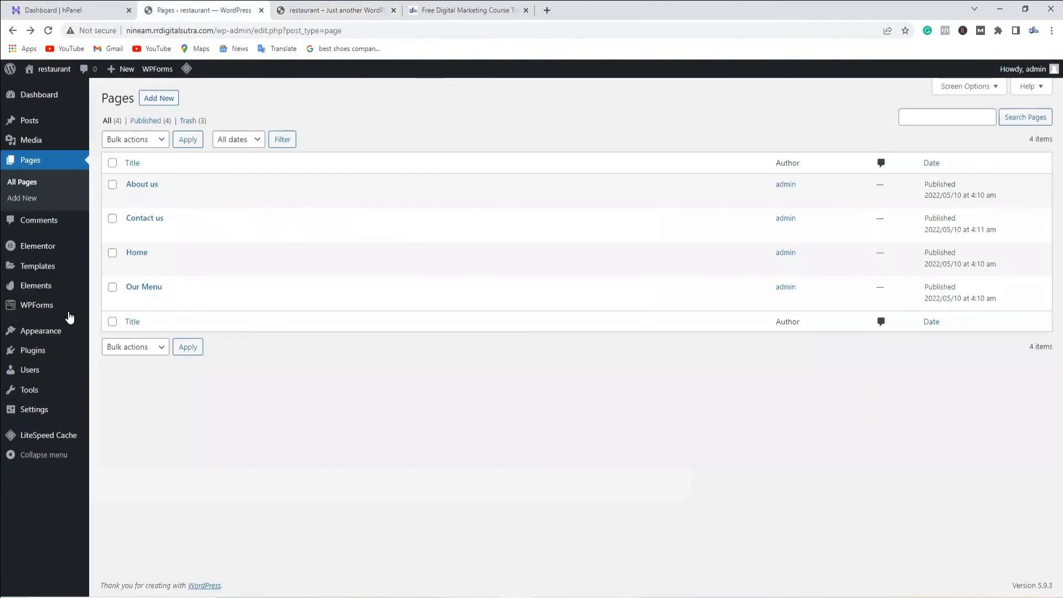
Create a navigation menu named "Main Menu" with Primary Menu as its display location.
{"action": "mouse_move", "coordinate": [46, 336]}
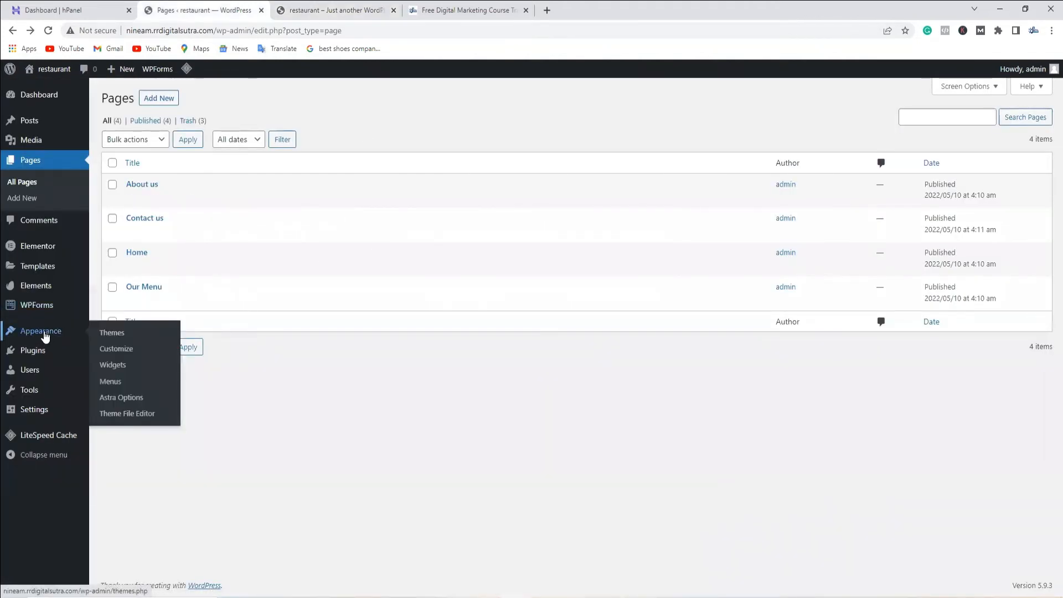
{"action": "left_click", "coordinate": [114, 381]}
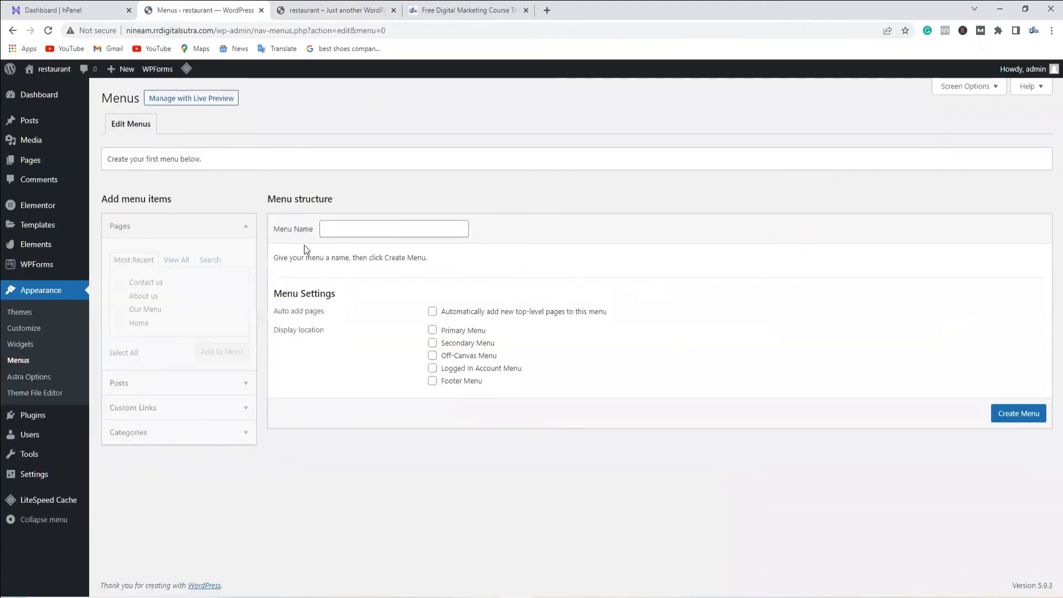
{"action": "left_click", "coordinate": [340, 229]}
{"action": "left_click", "coordinate": [394, 257]}
{"action": "left_click", "coordinate": [432, 330]}
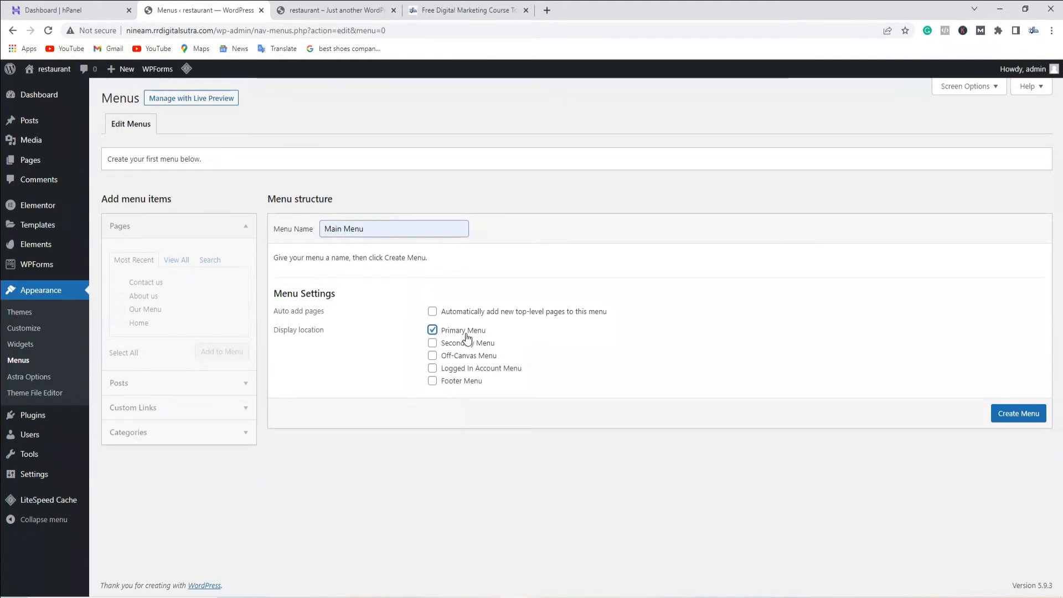
{"action": "left_click", "coordinate": [1014, 416]}
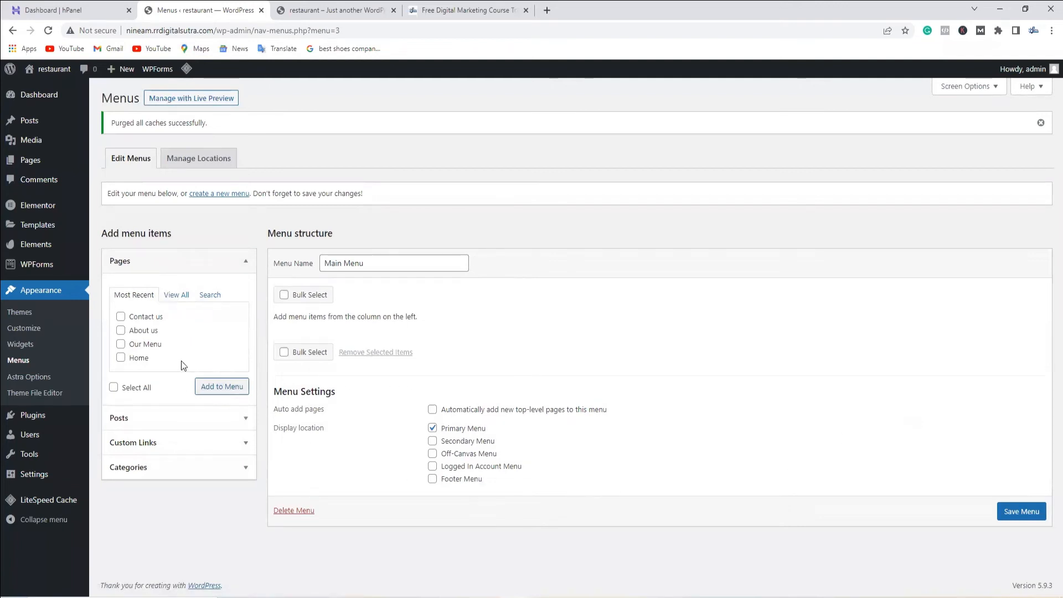
Add the Contact us, About us, Our Menu and Home pages to Main Menu.
{"action": "left_click", "coordinate": [121, 331]}
{"action": "left_click", "coordinate": [121, 344]}
{"action": "left_click", "coordinate": [120, 358]}
{"action": "left_click", "coordinate": [227, 395]}
Arrange the Main Menu items as Home, Our Menu, About us, Contact us, and save the menu.
{"action": "left_click", "coordinate": [348, 7]}
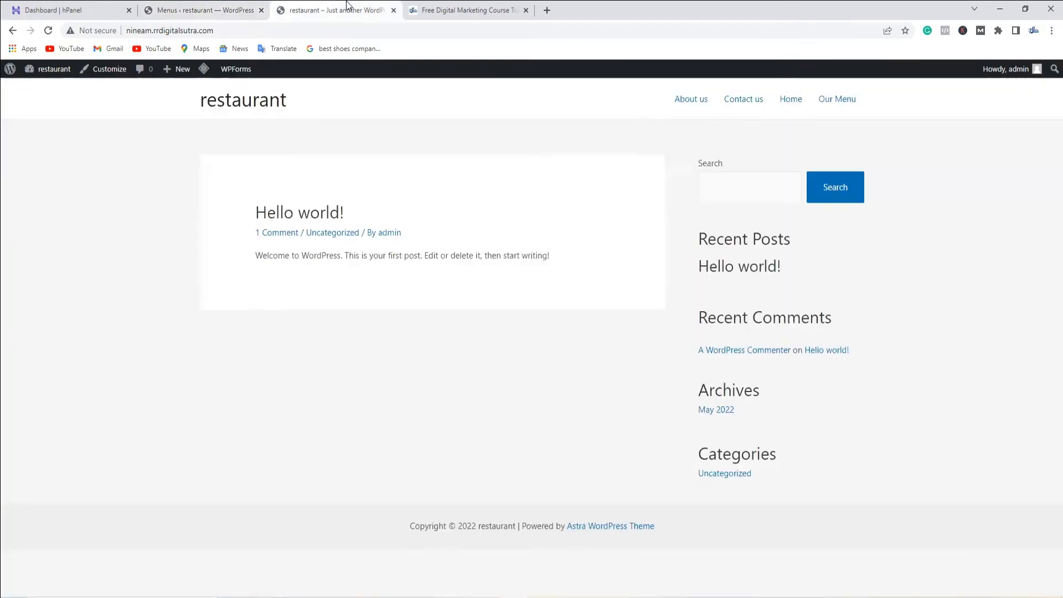
{"action": "left_click", "coordinate": [223, 7]}
{"action": "left_click_drag", "start_coordinate": [297, 436], "coordinate": [296, 387]}
{"action": "mouse_move", "coordinate": [307, 435]}
{"action": "left_mouse_down"}
{"action": "mouse_move", "coordinate": [306, 375]}
{"action": "mouse_move", "coordinate": [309, 437]}
{"action": "left_mouse_up"}
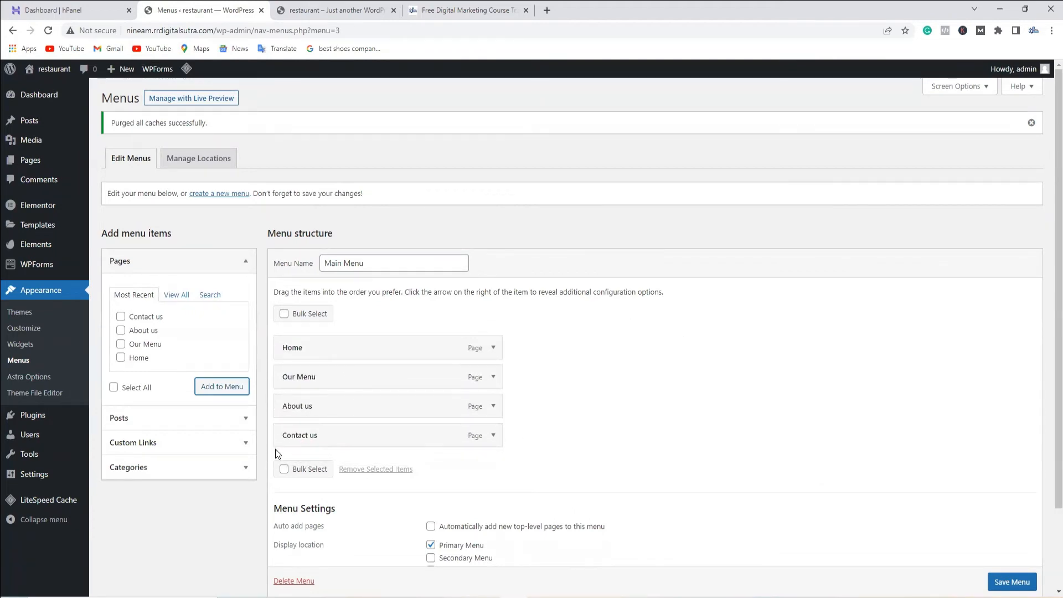
{"action": "left_click", "coordinate": [997, 580]}
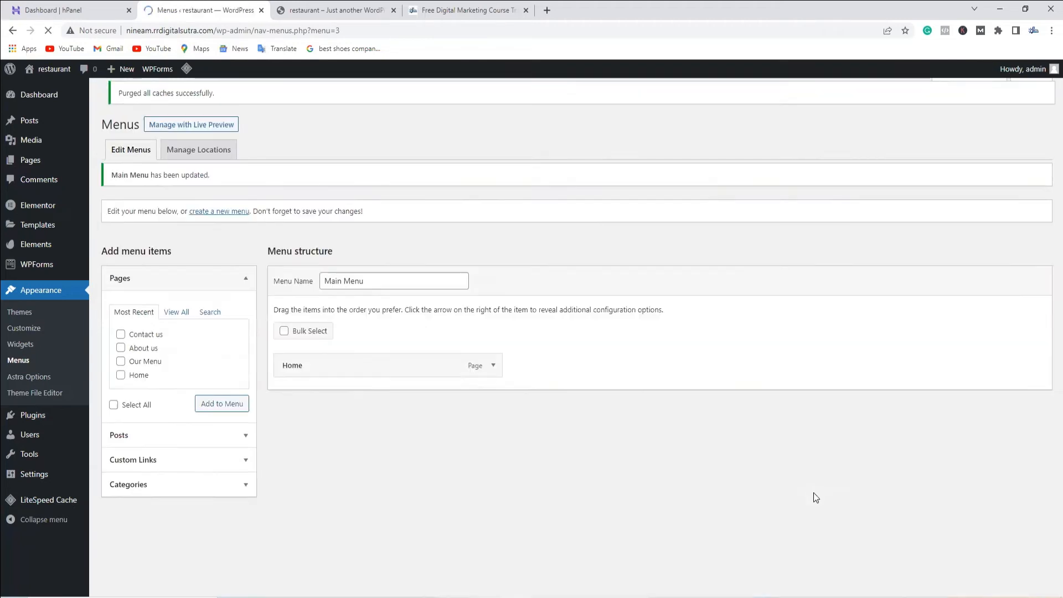
Reload the live restaurant site and check the order of its navigation items.
{"action": "left_click", "coordinate": [338, 10]}
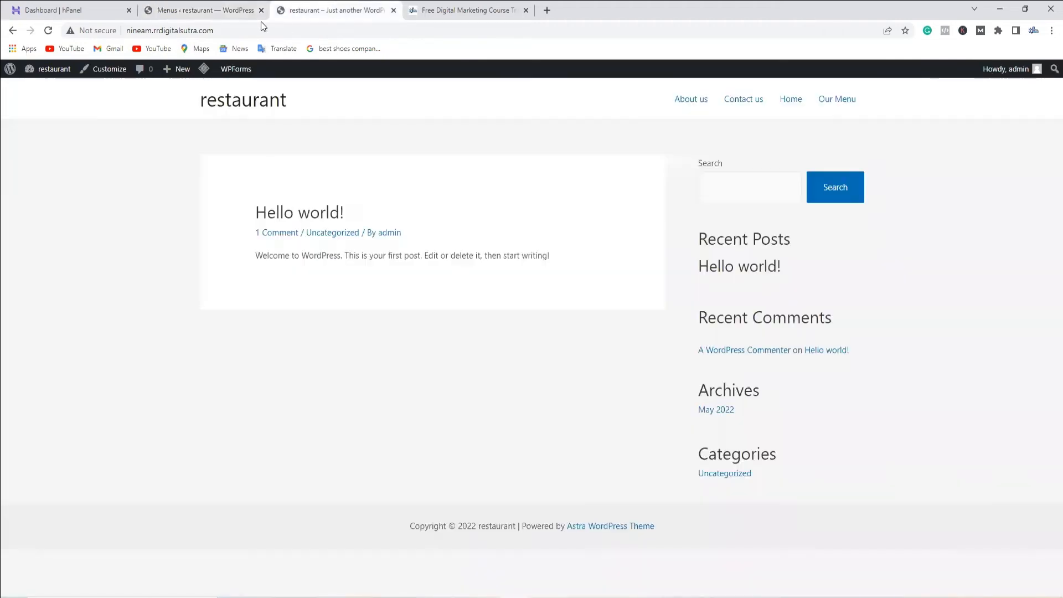
{"action": "left_click", "coordinate": [48, 30]}
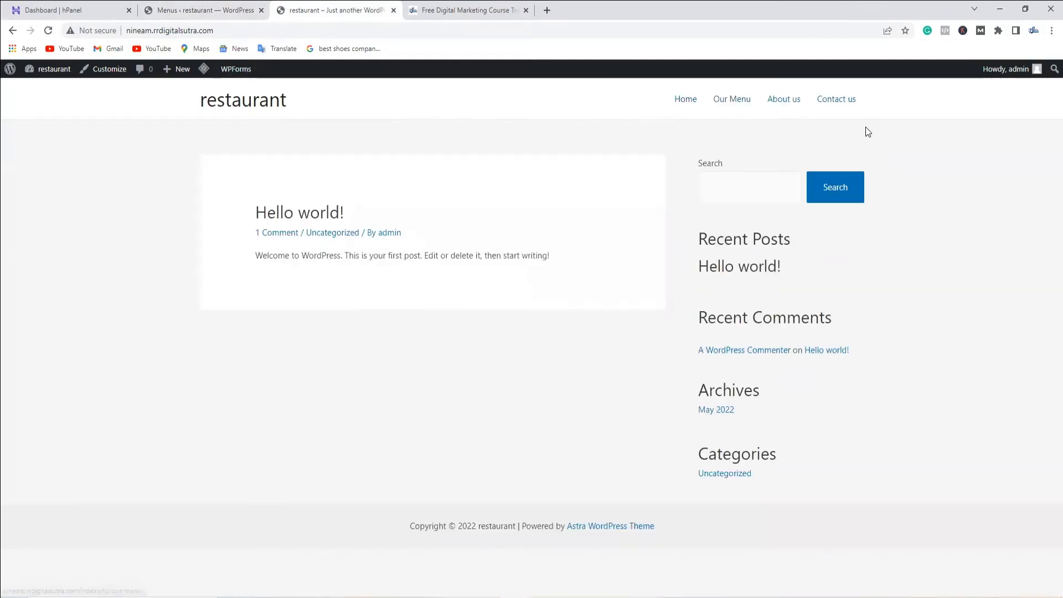
{"action": "left_click", "coordinate": [186, 6]}
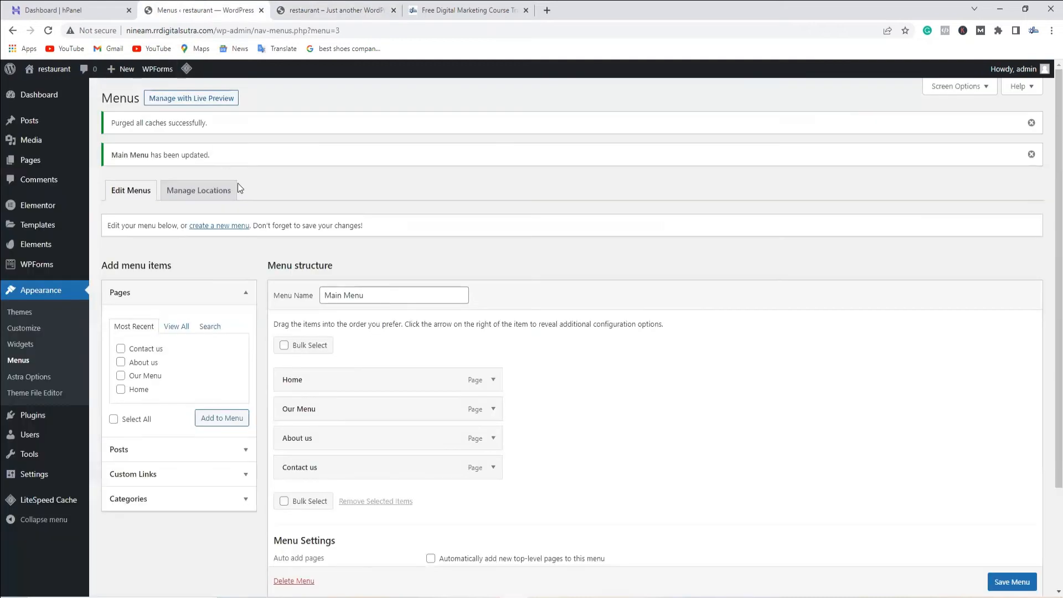
Examine the home page layout of rrdigitalsutra.com as a design reference.
{"action": "left_click", "coordinate": [465, 10]}
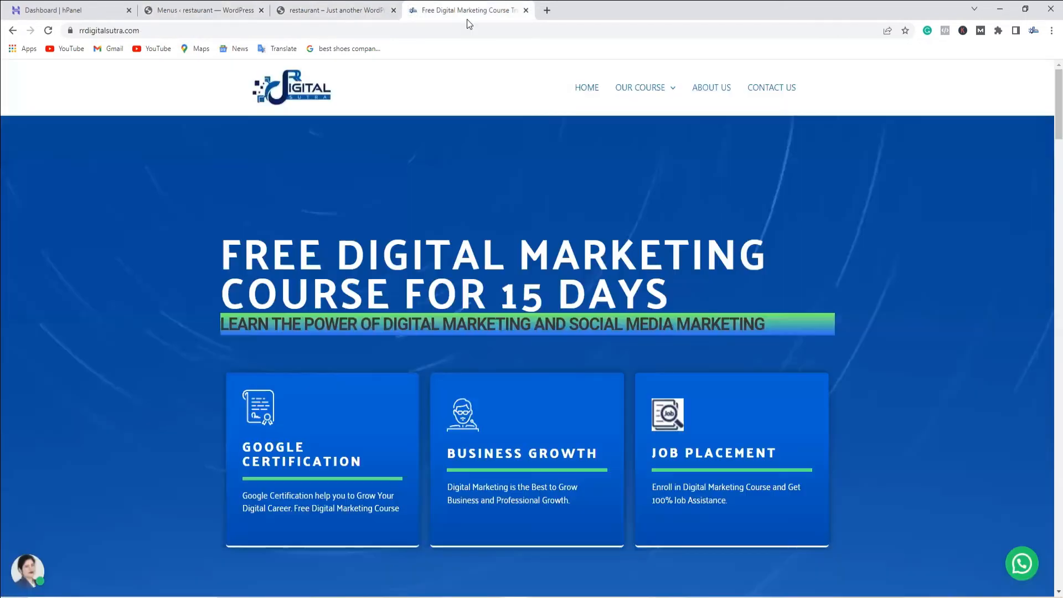
{"action": "scroll", "coordinate": [430, 411], "scroll_direction": "down", "scroll_amount": 3}
{"action": "scroll", "coordinate": [433, 407], "scroll_direction": "up", "scroll_amount": 3}
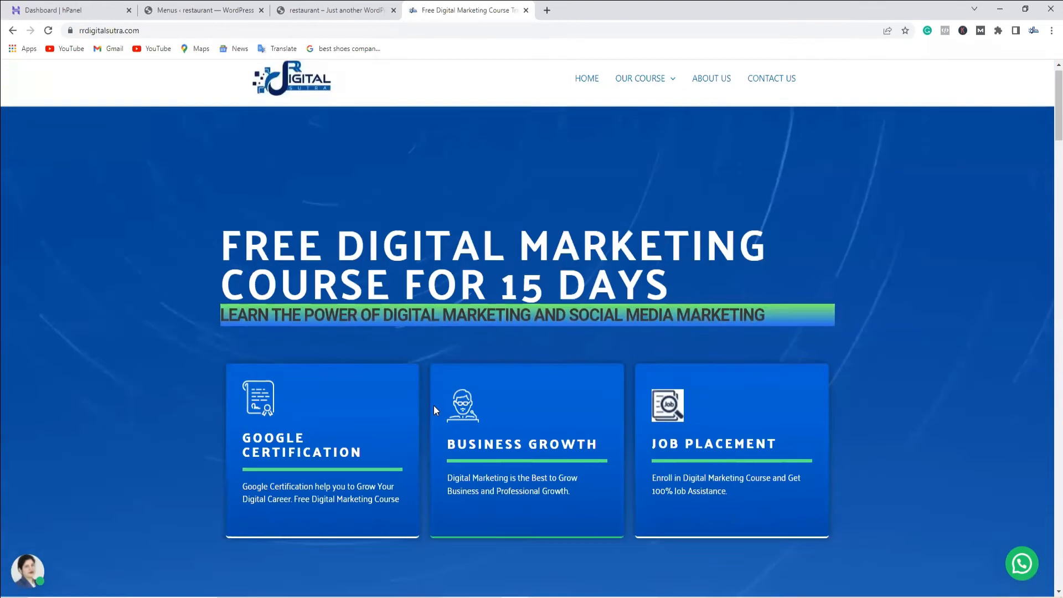
Open the restaurant site's Home page for editing in Elementor and close the Navigator.
{"action": "left_click", "coordinate": [208, 10]}
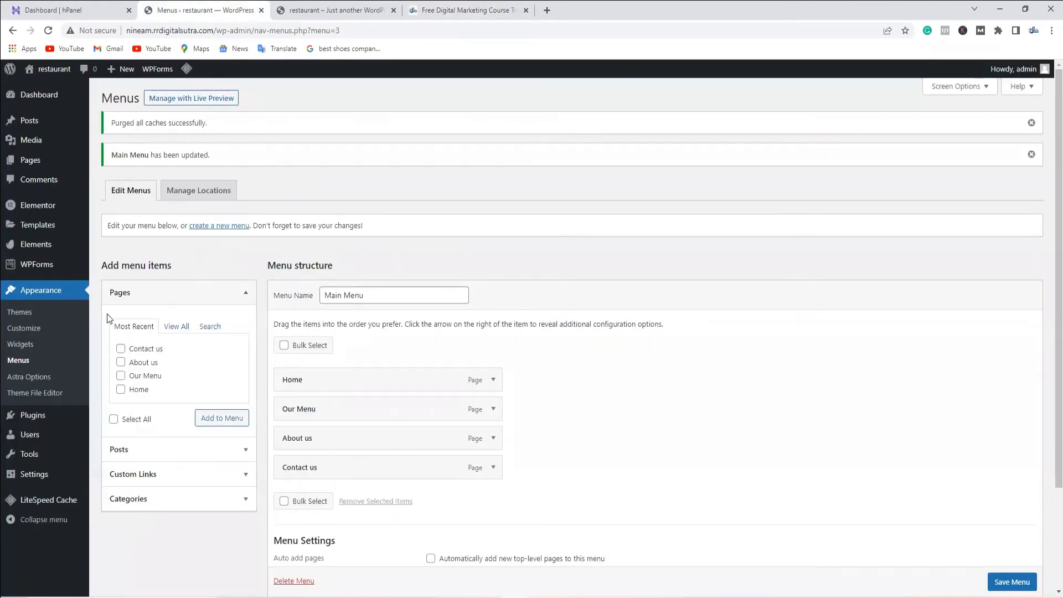
{"action": "left_click", "coordinate": [37, 160]}
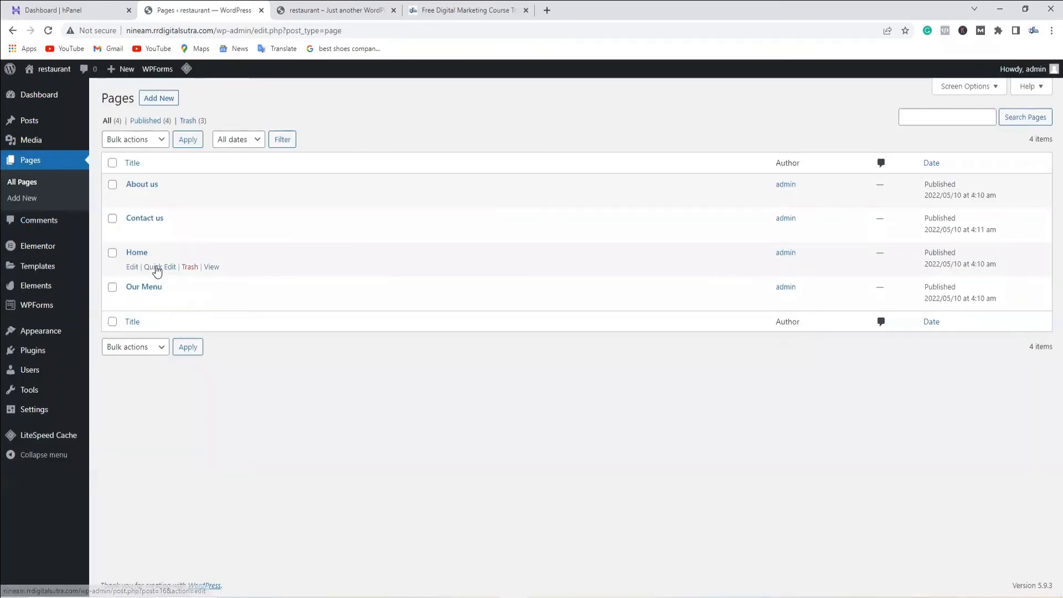
{"action": "left_click", "coordinate": [133, 267]}
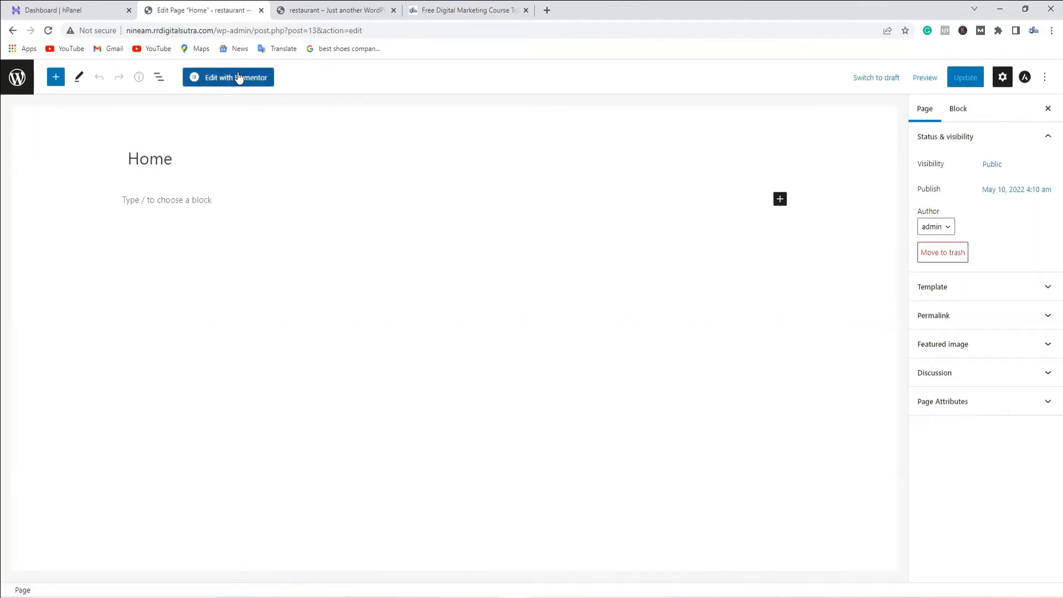
{"action": "left_click", "coordinate": [239, 77]}
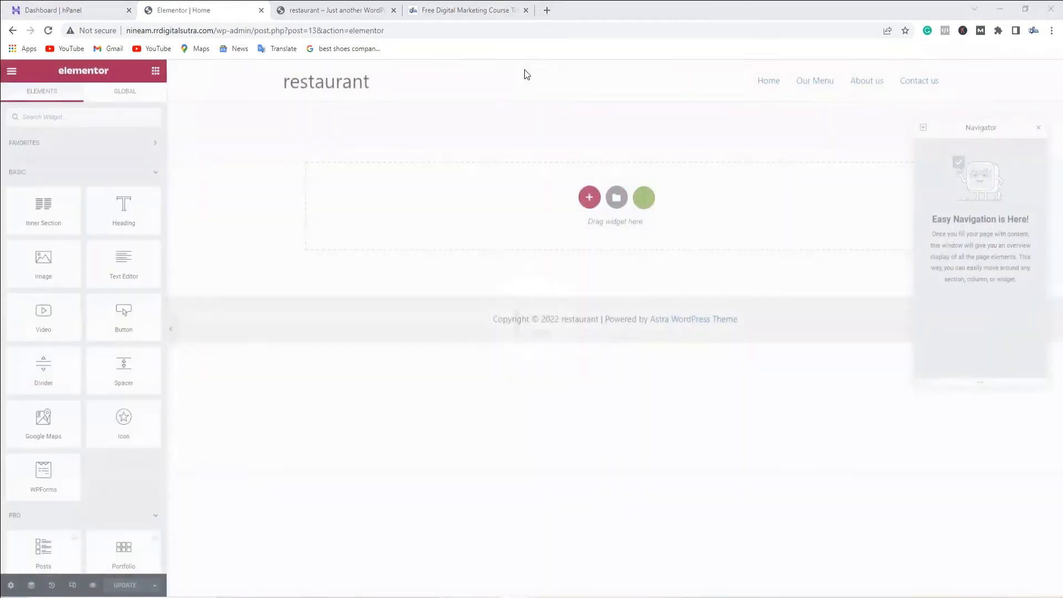
{"action": "left_click", "coordinate": [1039, 129]}
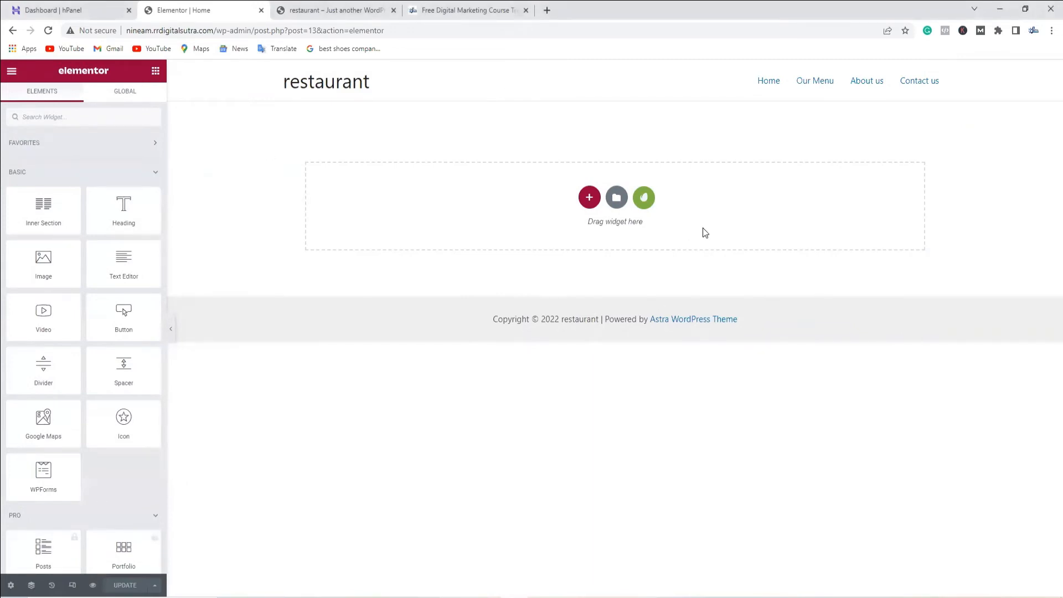
Browse Envato's free template kits and filter them to the Food & Drink category.
{"action": "left_click", "coordinate": [646, 199]}
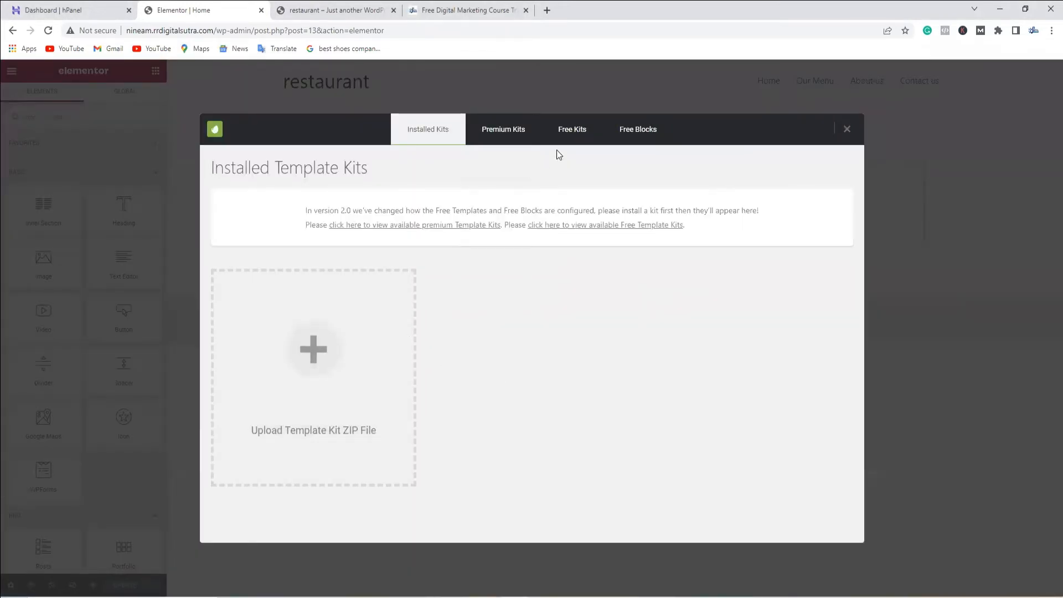
{"action": "left_click", "coordinate": [579, 134]}
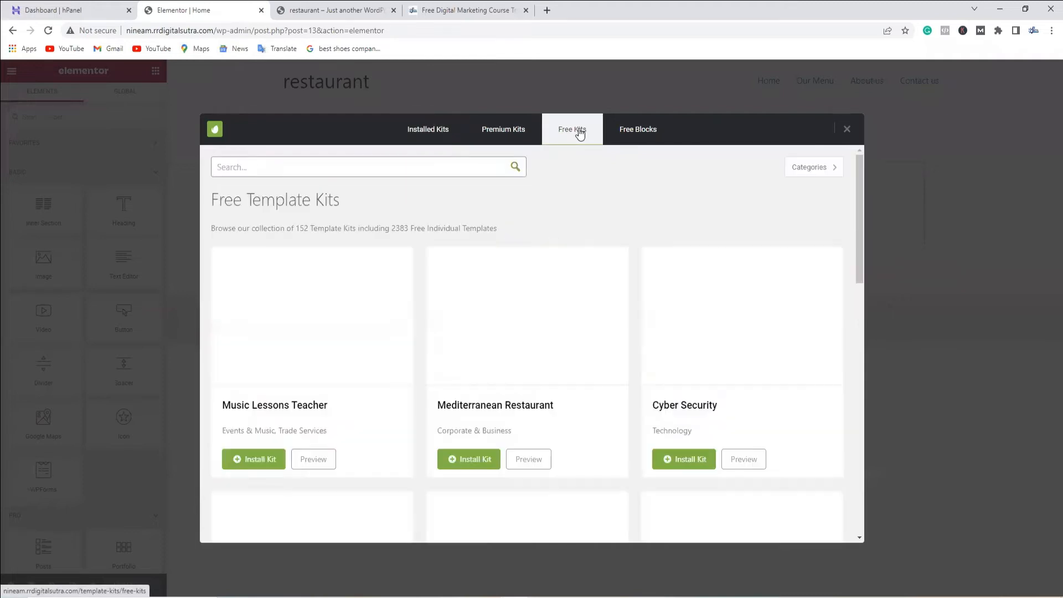
{"action": "mouse_move", "coordinate": [806, 180]}
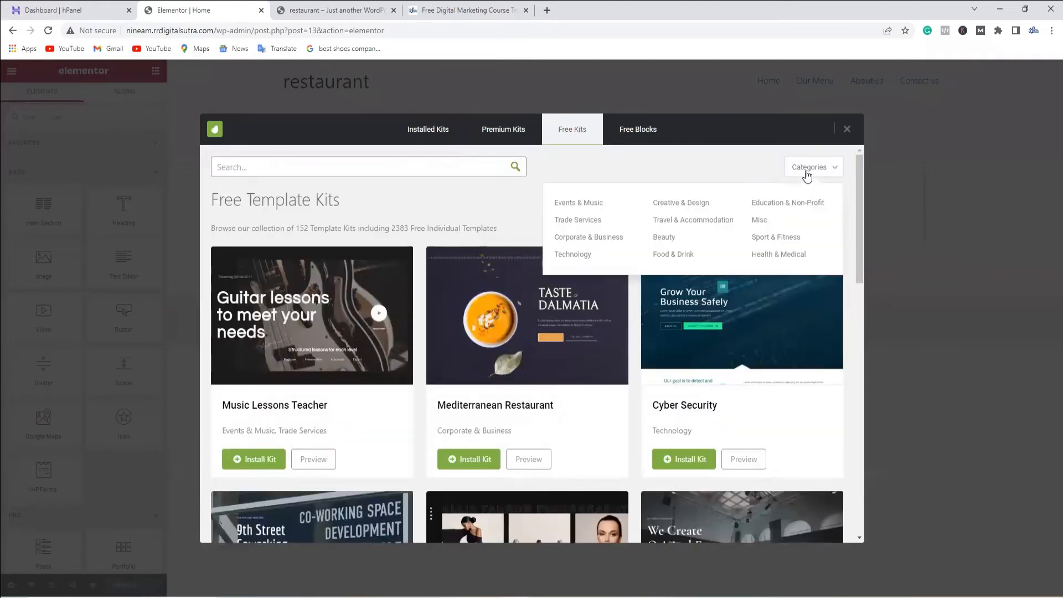
{"action": "left_click", "coordinate": [674, 255]}
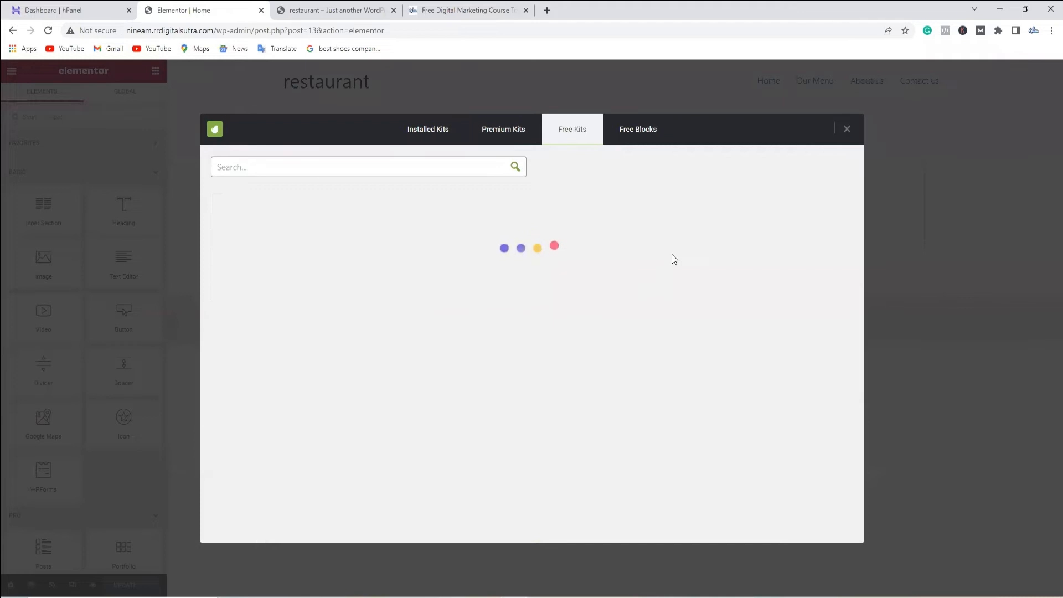
Look through the Food & Drink kits and install the BBQ Restaurant kit.
{"action": "scroll", "coordinate": [429, 388], "scroll_direction": "down", "scroll_amount": 1}
{"action": "scroll", "coordinate": [429, 388], "scroll_direction": "down", "scroll_amount": 1}
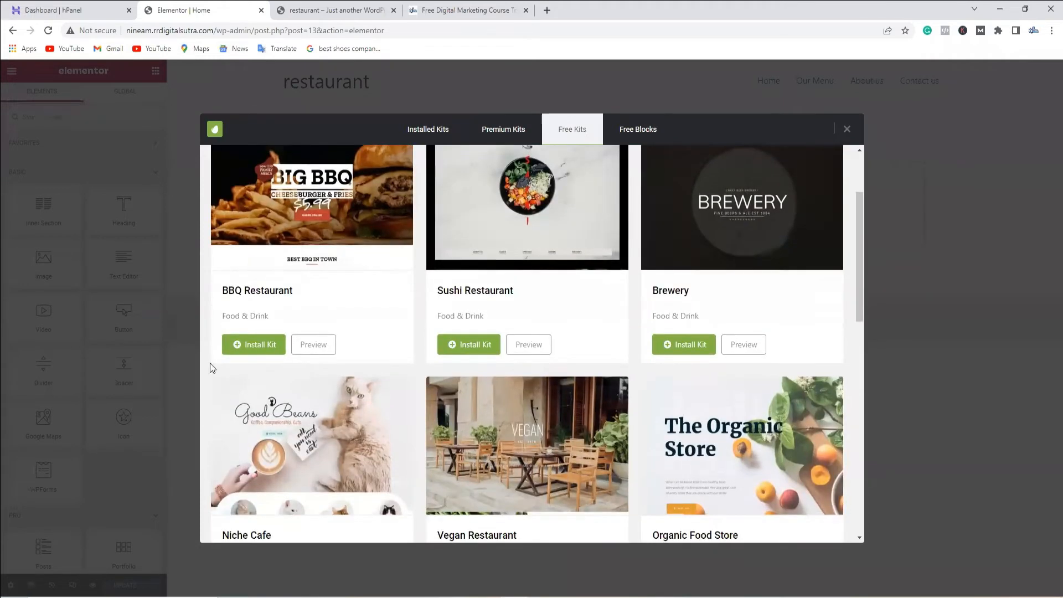
{"action": "scroll", "coordinate": [427, 368], "scroll_direction": "up", "scroll_amount": 2}
{"action": "scroll", "coordinate": [572, 382], "scroll_direction": "down", "scroll_amount": 12}
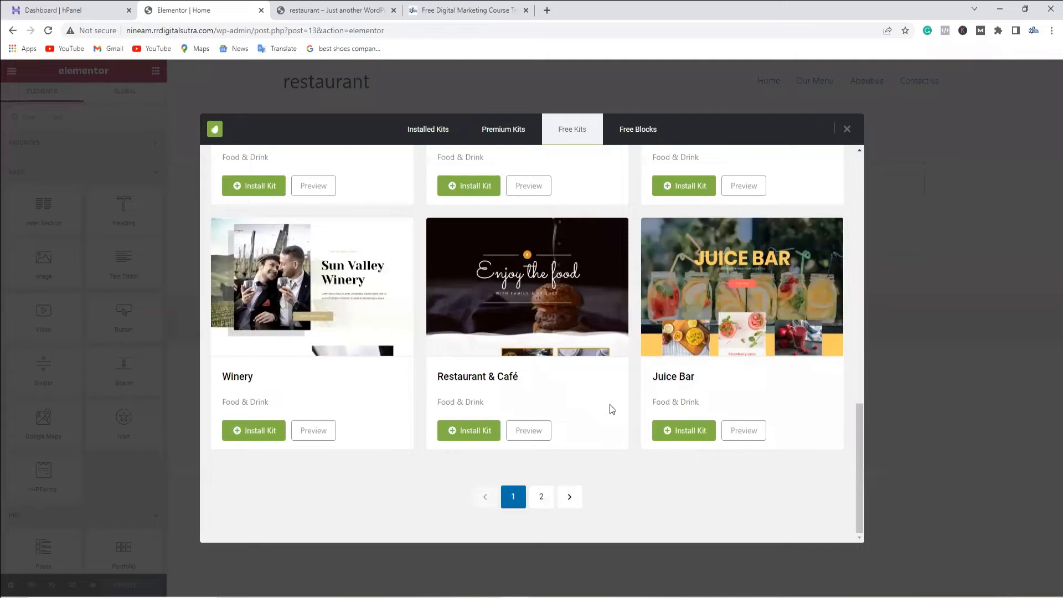
{"action": "scroll", "coordinate": [604, 409], "scroll_direction": "up", "scroll_amount": 12}
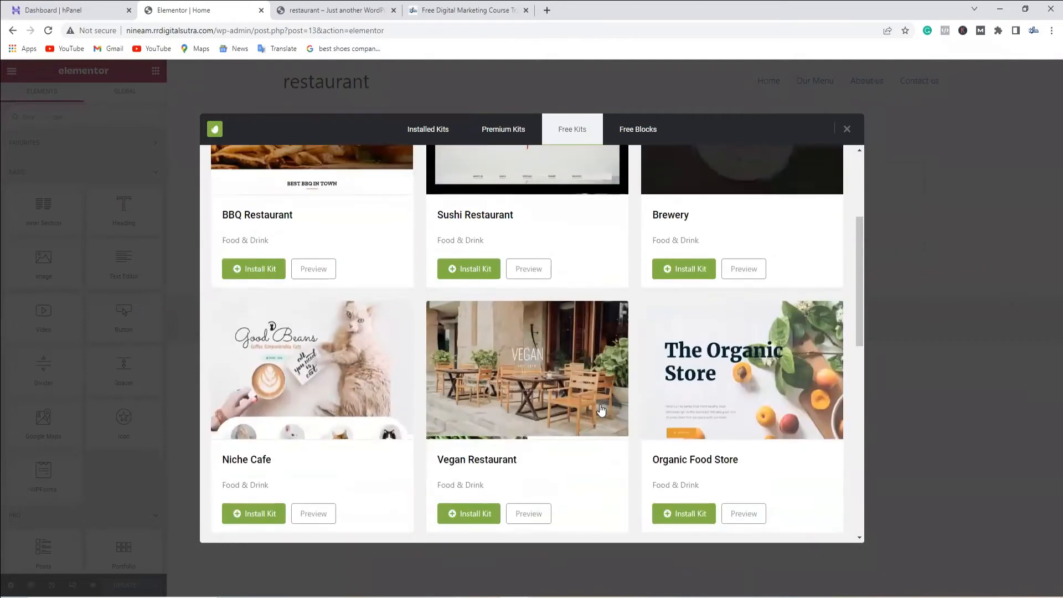
{"action": "left_click", "coordinate": [245, 463]}
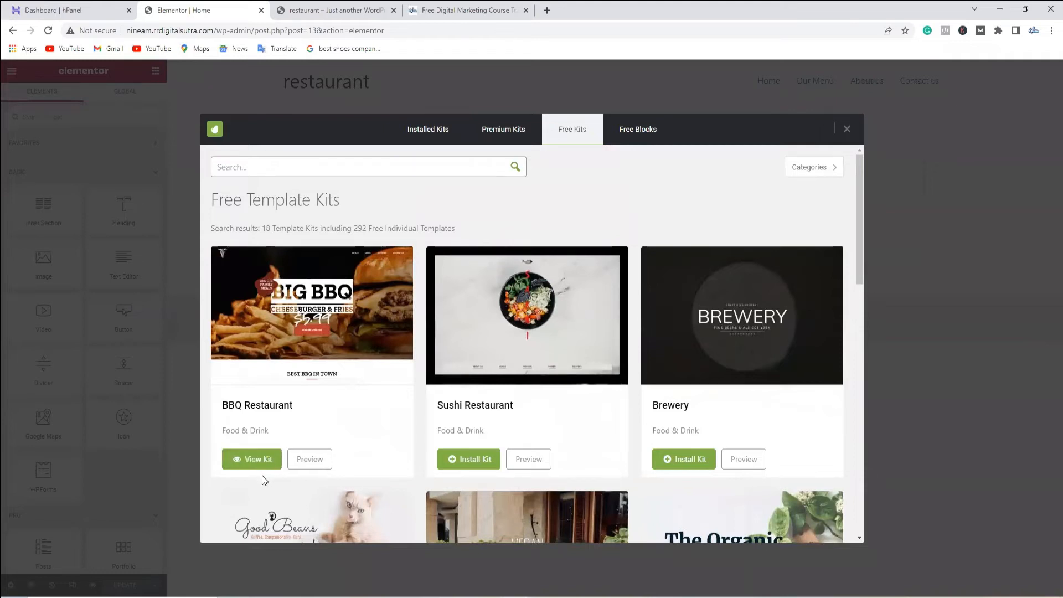
Insert the BBQ Restaurant kit's Home 3 template into the Home page and update the page.
{"action": "left_click", "coordinate": [258, 460]}
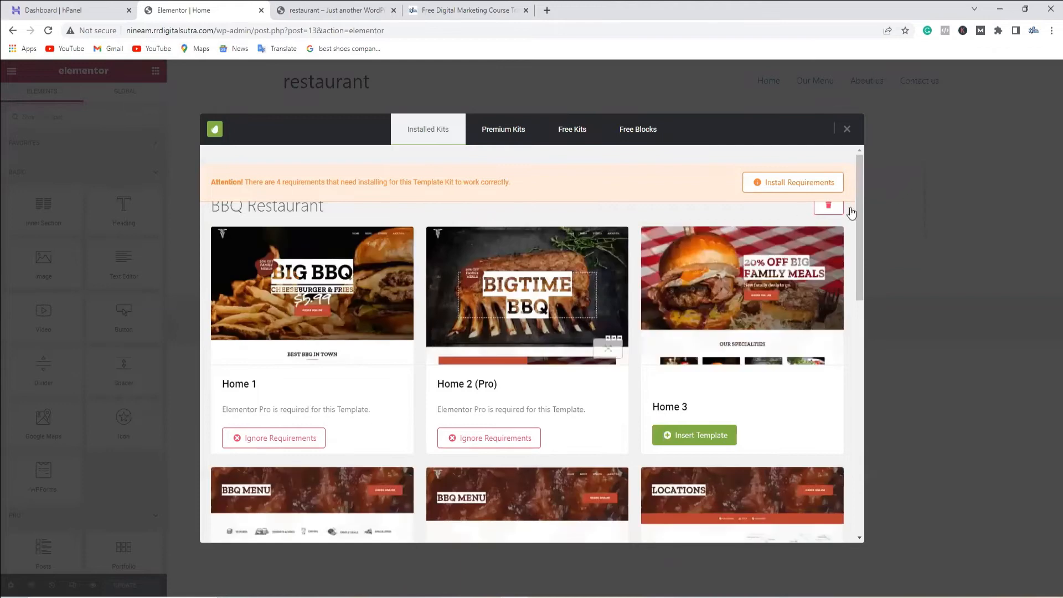
{"action": "left_click", "coordinate": [675, 425]}
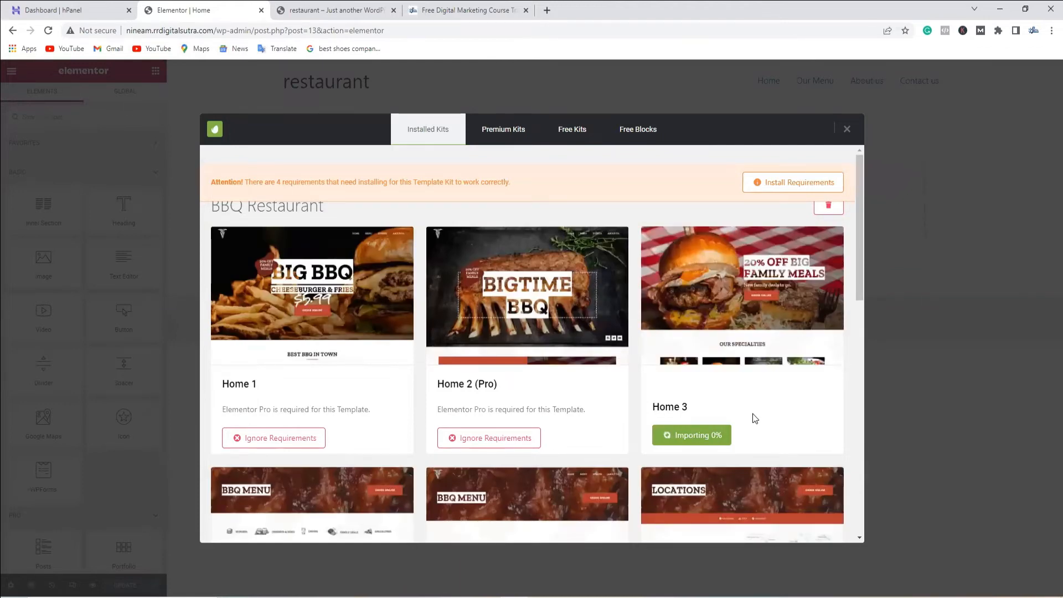
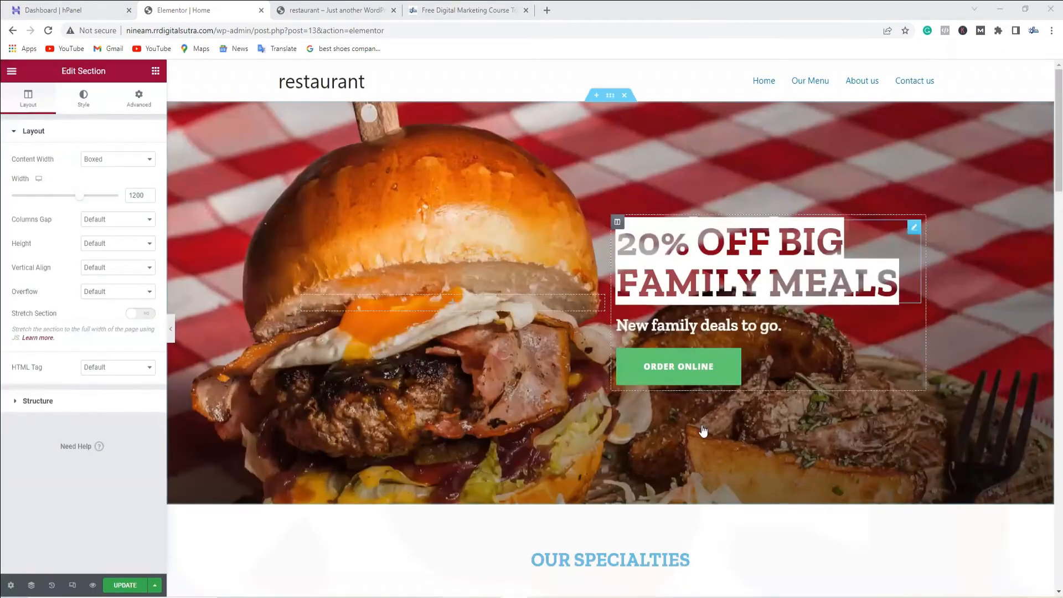
{"action": "scroll", "coordinate": [703, 431], "scroll_direction": "down", "scroll_amount": 10}
{"action": "scroll", "coordinate": [491, 430], "scroll_direction": "down", "scroll_amount": 15}
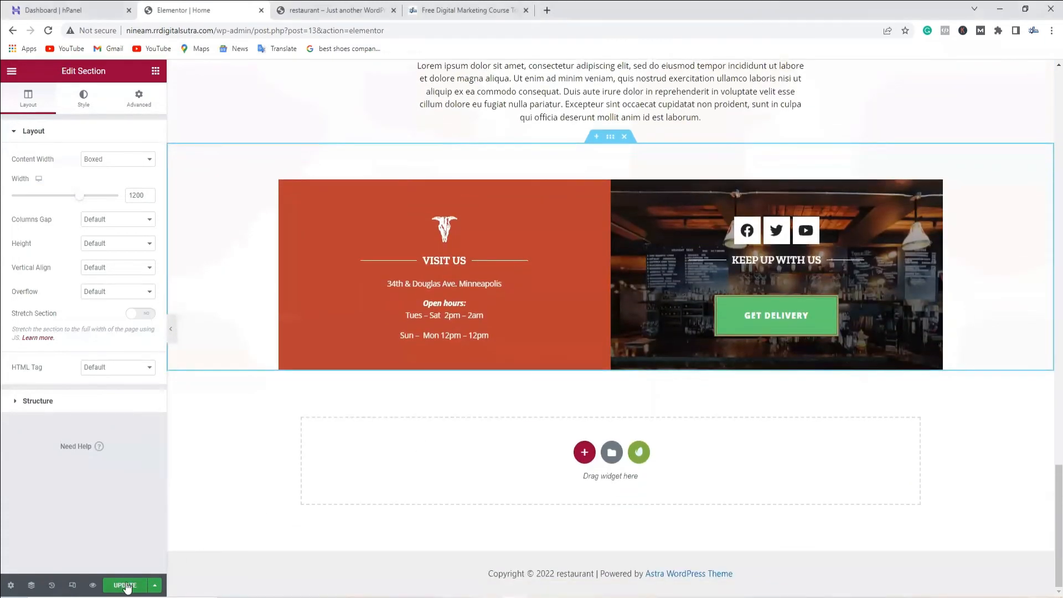
{"action": "left_click", "coordinate": [125, 586]}
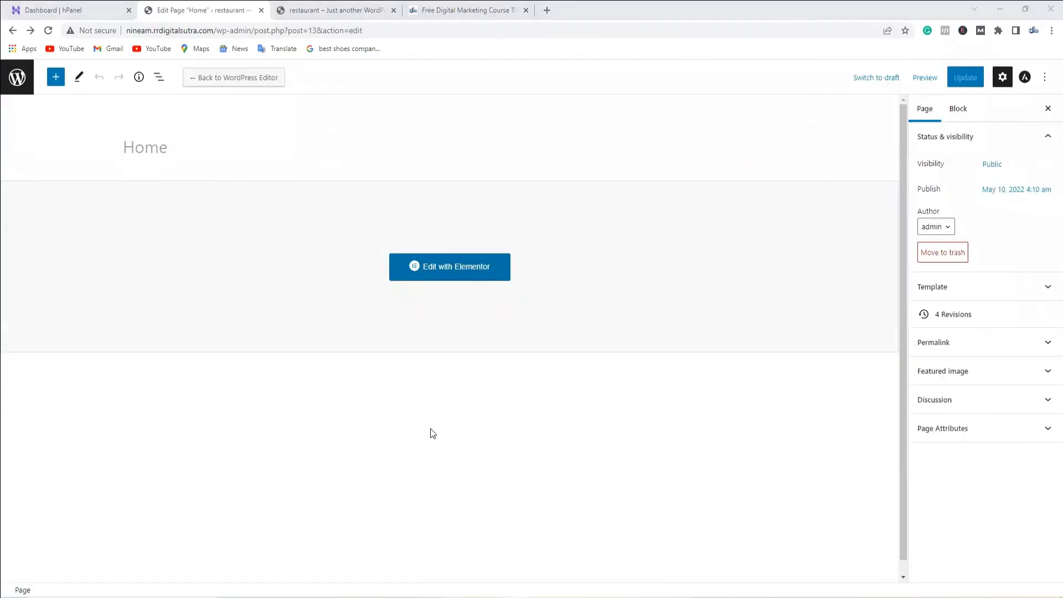
Return to the site's page list and open the Our Menu page for editing in Elementor.
{"action": "left_click", "coordinate": [13, 31]}
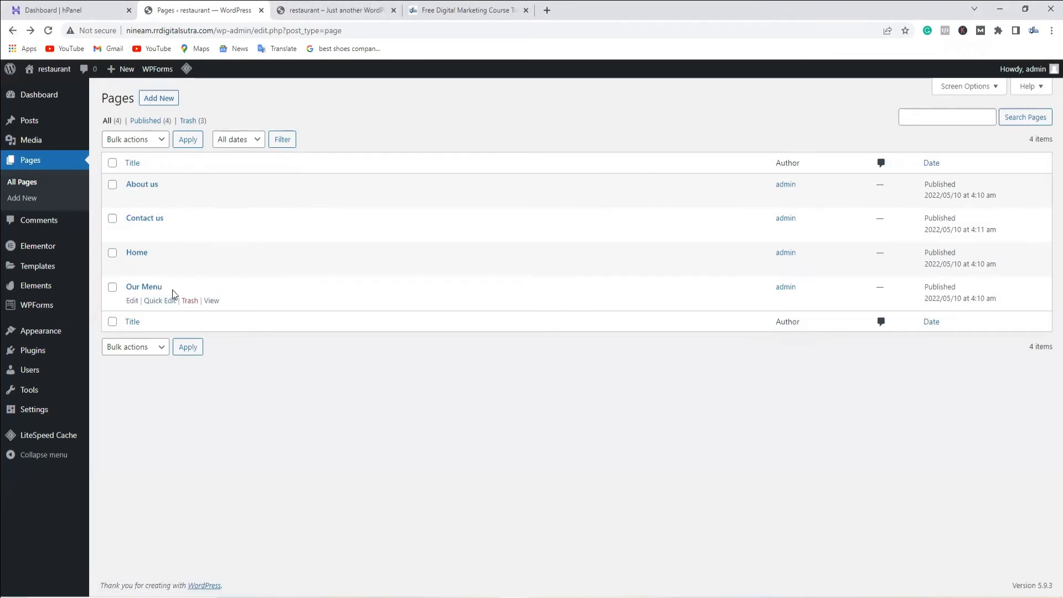
{"action": "left_click", "coordinate": [132, 301]}
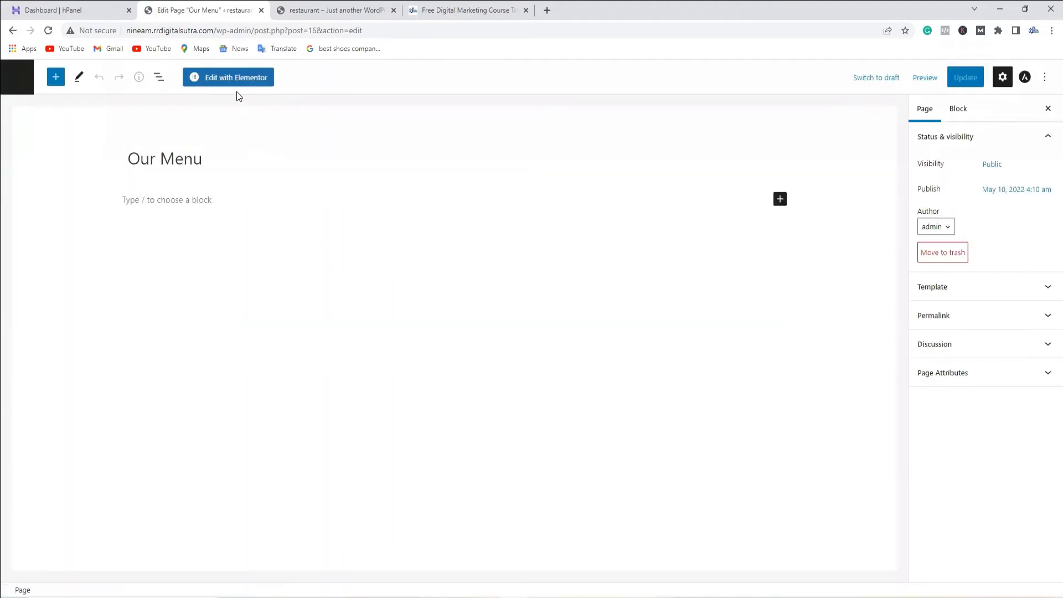
{"action": "left_click", "coordinate": [231, 77]}
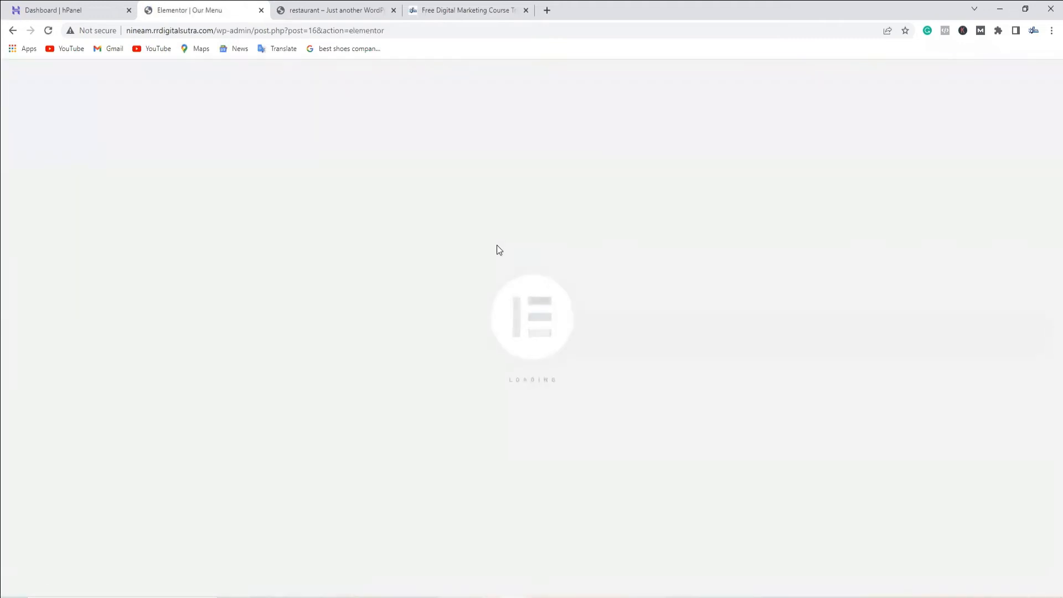
Insert the Menu template from the installed BBQ Restaurant kit into the Our Menu page.
{"action": "left_click", "coordinate": [644, 198]}
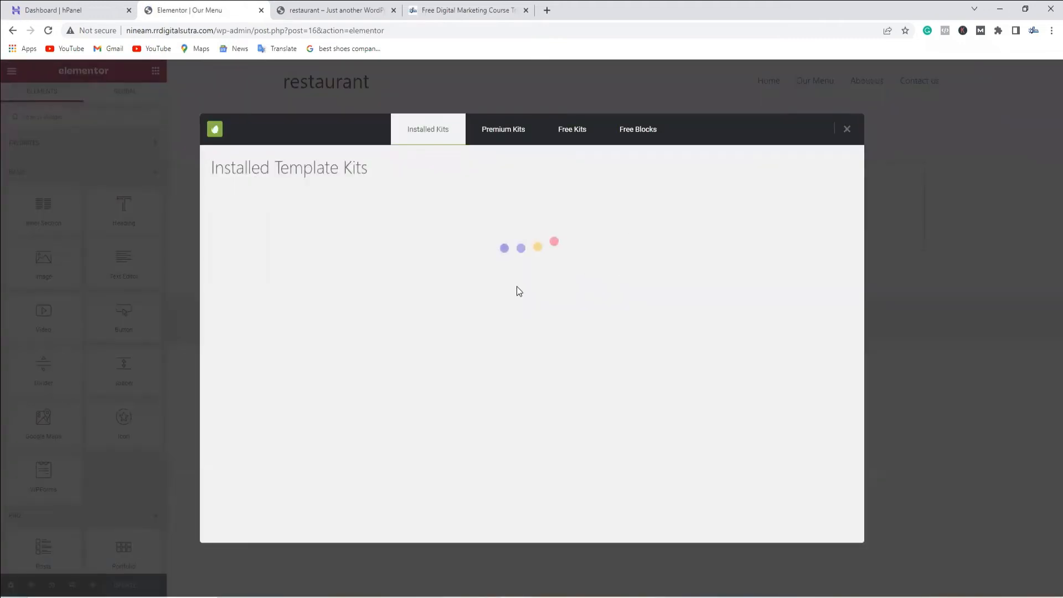
{"action": "left_click", "coordinate": [294, 429]}
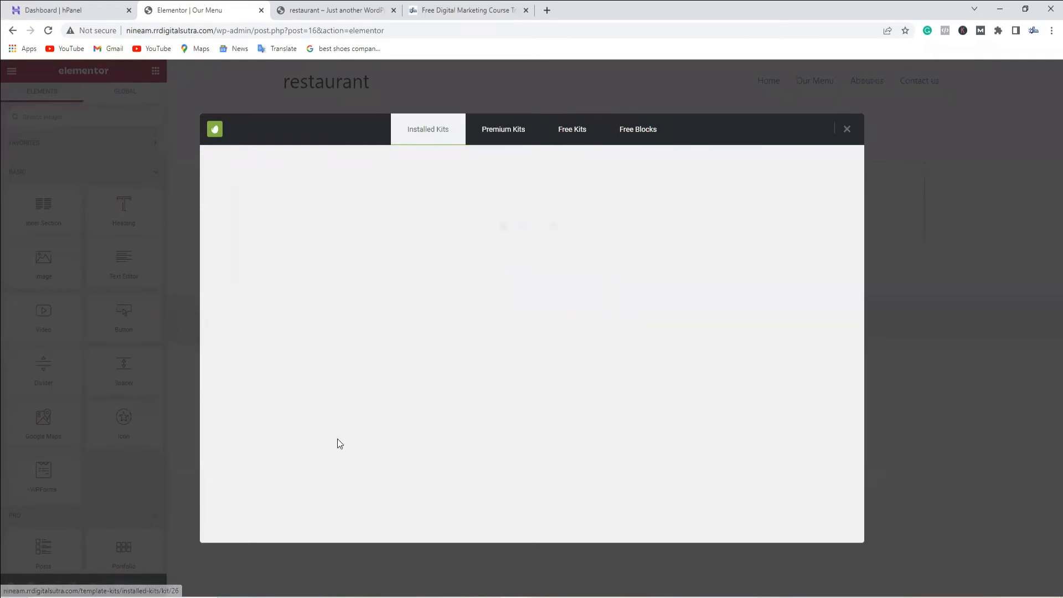
{"action": "scroll", "coordinate": [563, 443], "scroll_direction": "down", "scroll_amount": 9}
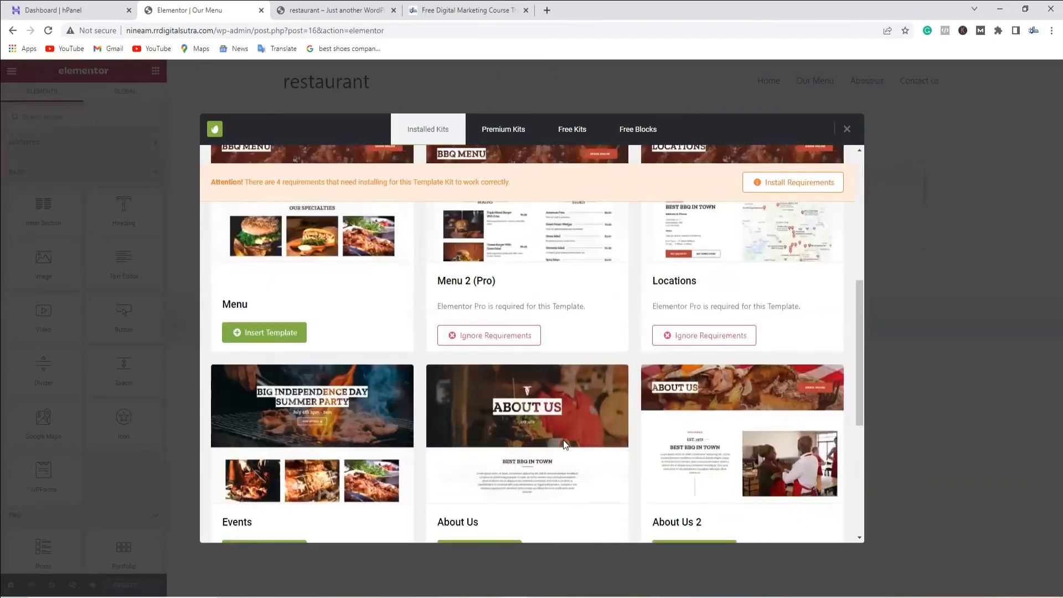
{"action": "scroll", "coordinate": [563, 440], "scroll_direction": "up", "scroll_amount": 5}
{"action": "left_click", "coordinate": [264, 447]}
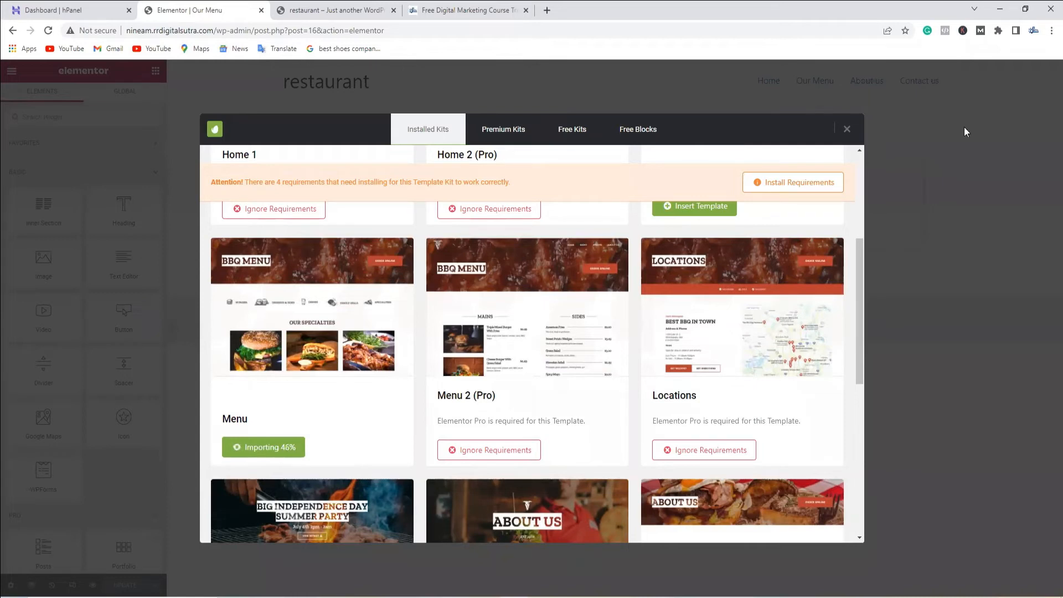
Review the inserted BBQ menu layout from top to bottom and update the Our Menu page.
{"action": "scroll", "coordinate": [637, 443], "scroll_direction": "down", "scroll_amount": 5}
{"action": "scroll", "coordinate": [610, 427], "scroll_direction": "down", "scroll_amount": 15}
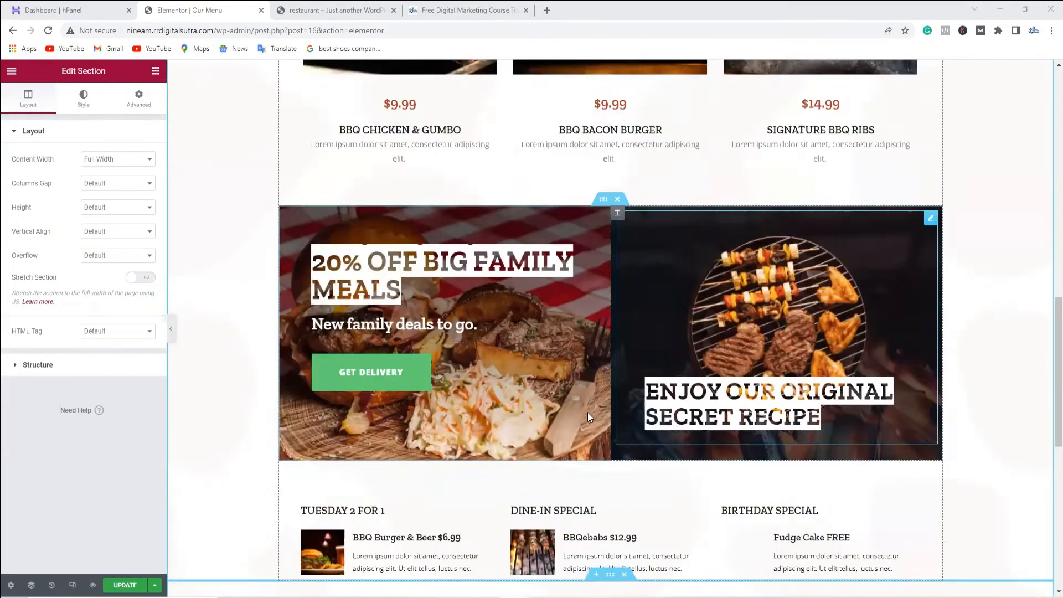
{"action": "scroll", "coordinate": [384, 384], "scroll_direction": "up", "scroll_amount": 12}
{"action": "scroll", "coordinate": [375, 423], "scroll_direction": "up", "scroll_amount": 10}
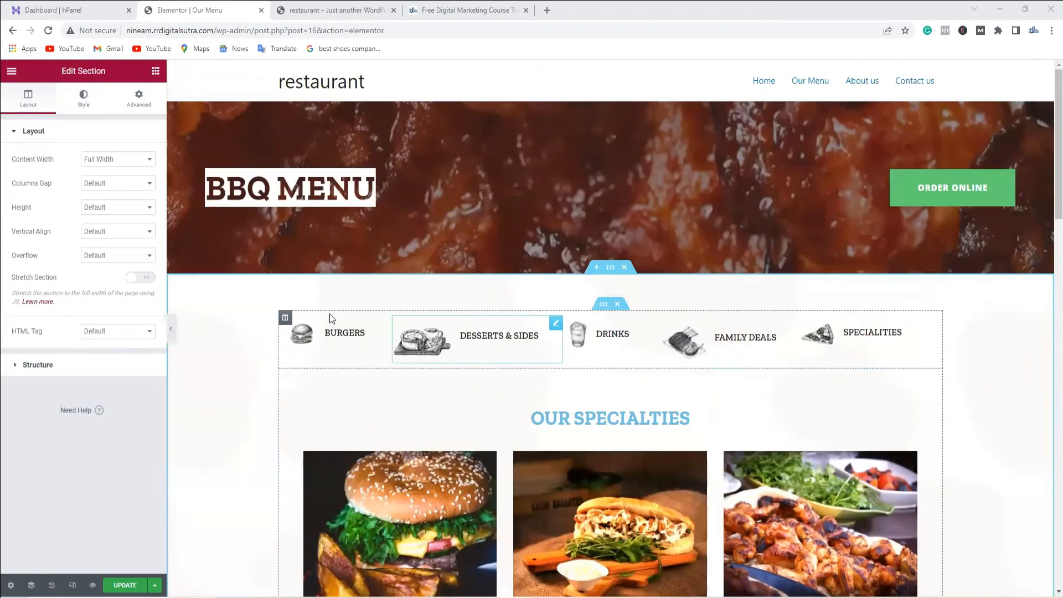
{"action": "left_click", "coordinate": [120, 585]}
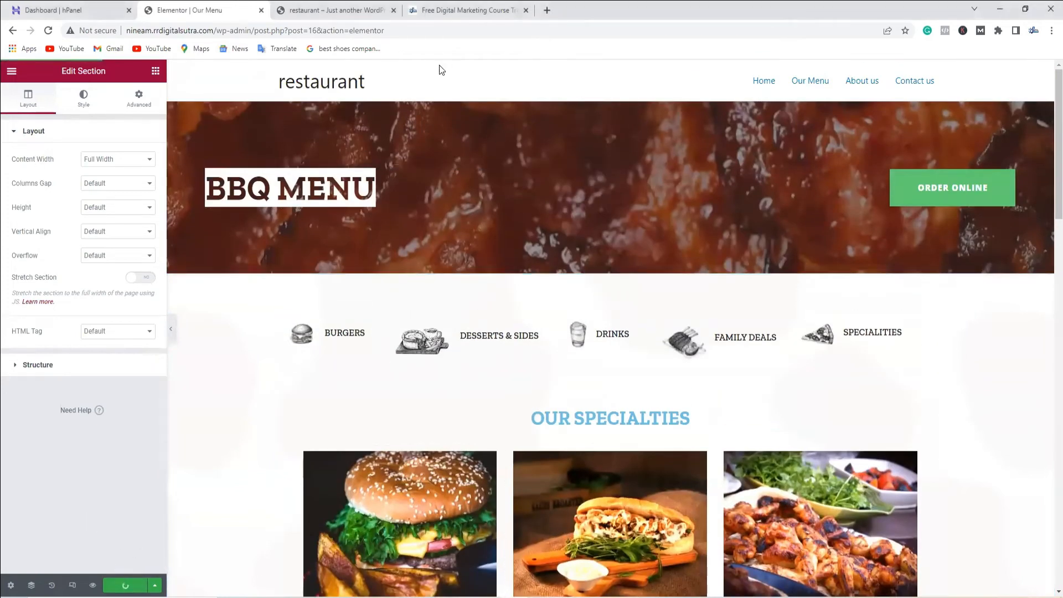
Open the About us page for editing in Elementor and display the installed BBQ Restaurant kit's templates.
{"action": "left_click", "coordinate": [12, 31]}
{"action": "left_click", "coordinate": [13, 30]}
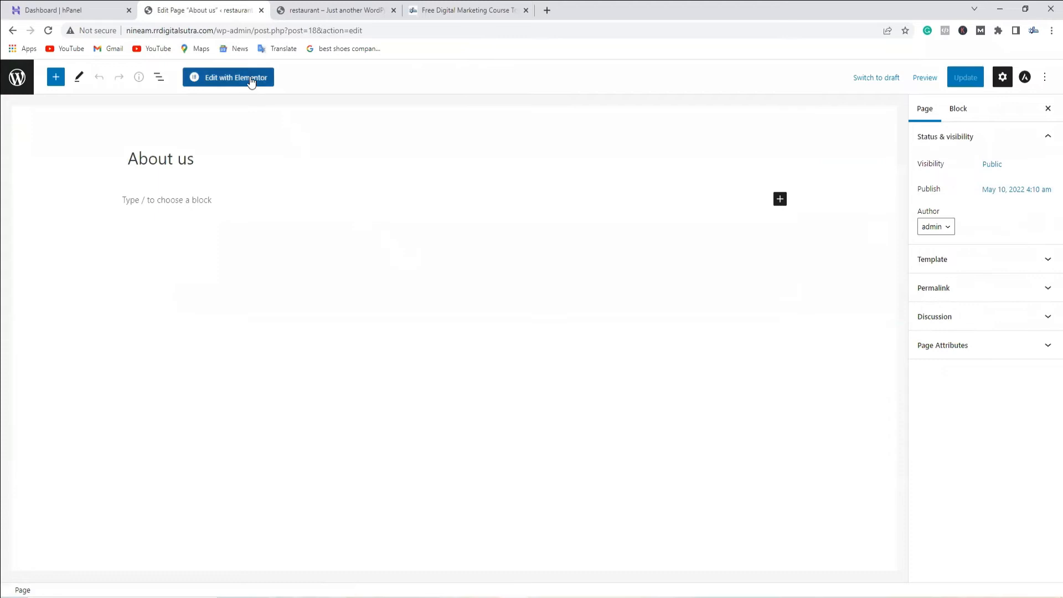
{"action": "left_click", "coordinate": [250, 77]}
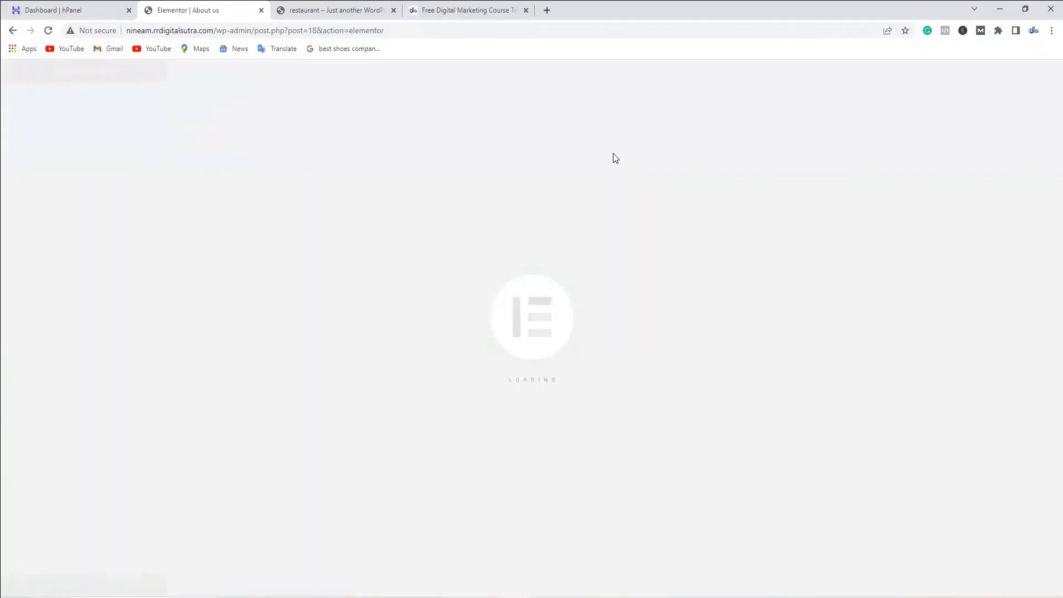
{"action": "left_click", "coordinate": [640, 200]}
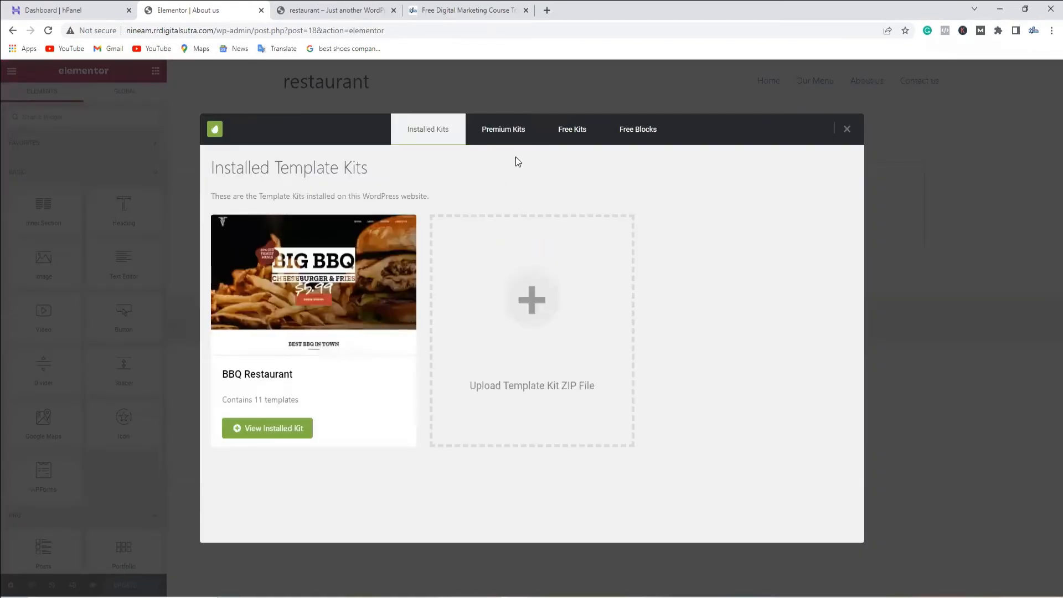
{"action": "left_click", "coordinate": [267, 428]}
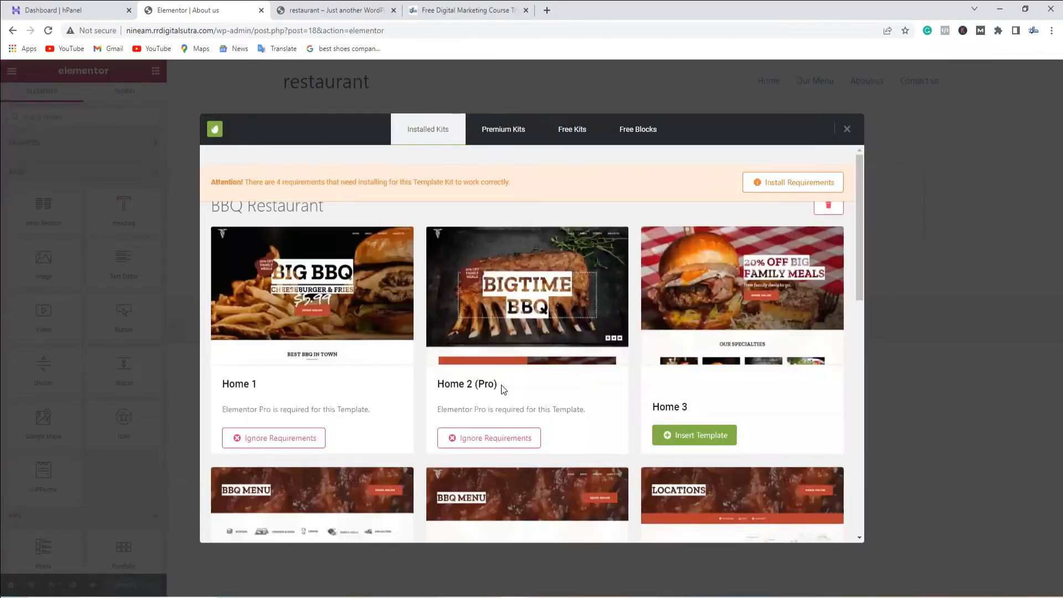
Insert the About Us template from the BBQ Restaurant kit into the About us page and update the page.
{"action": "scroll", "coordinate": [607, 405], "scroll_direction": "down", "scroll_amount": 9}
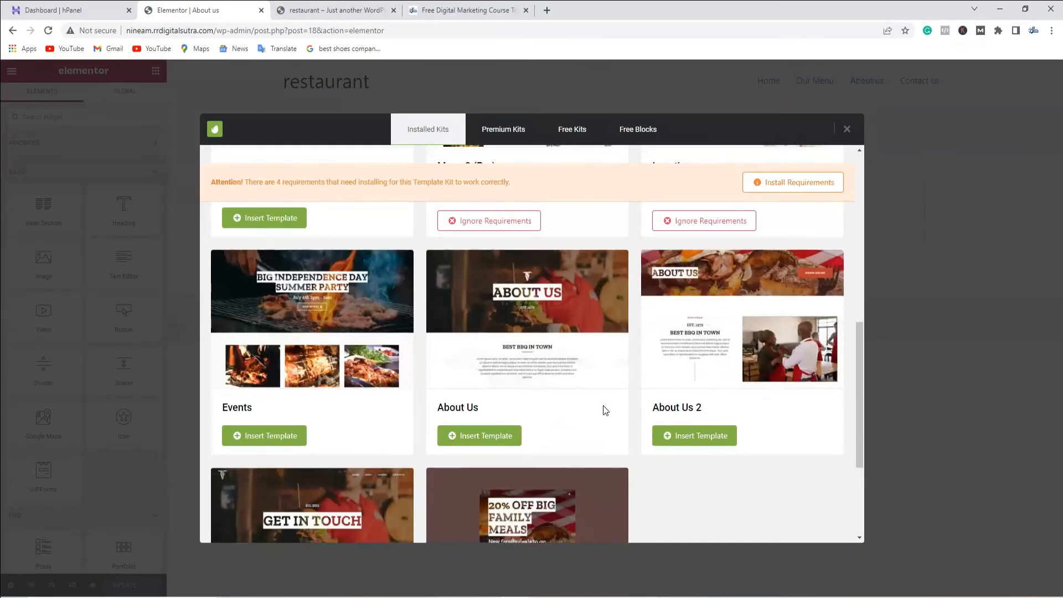
{"action": "scroll", "coordinate": [604, 405], "scroll_direction": "down", "scroll_amount": 1}
{"action": "left_click", "coordinate": [474, 379]}
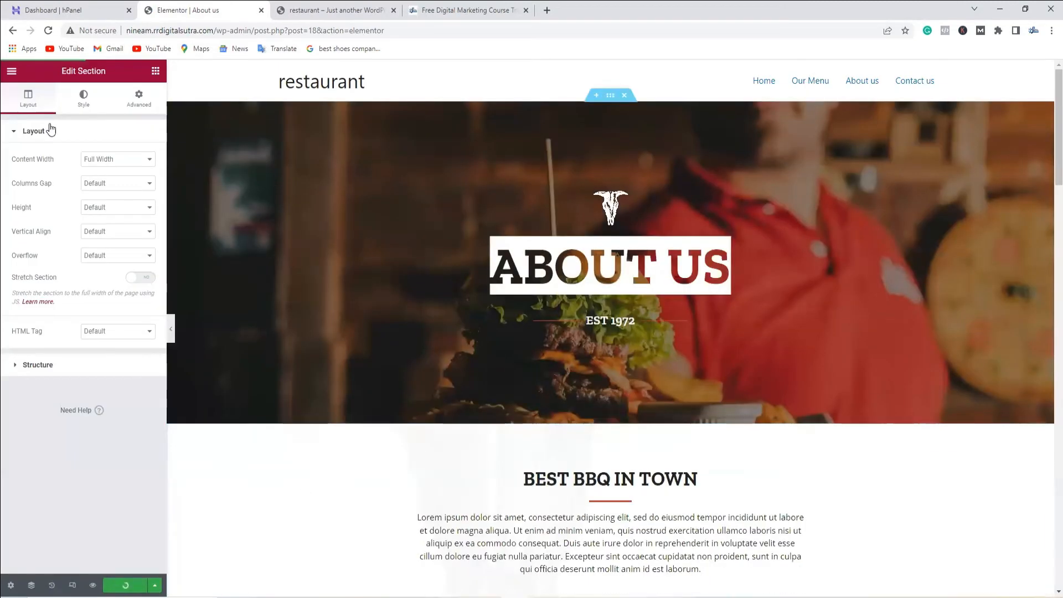
Return to the list of pages and open the Contact us page for editing with Elementor.
{"action": "left_click", "coordinate": [13, 30]}
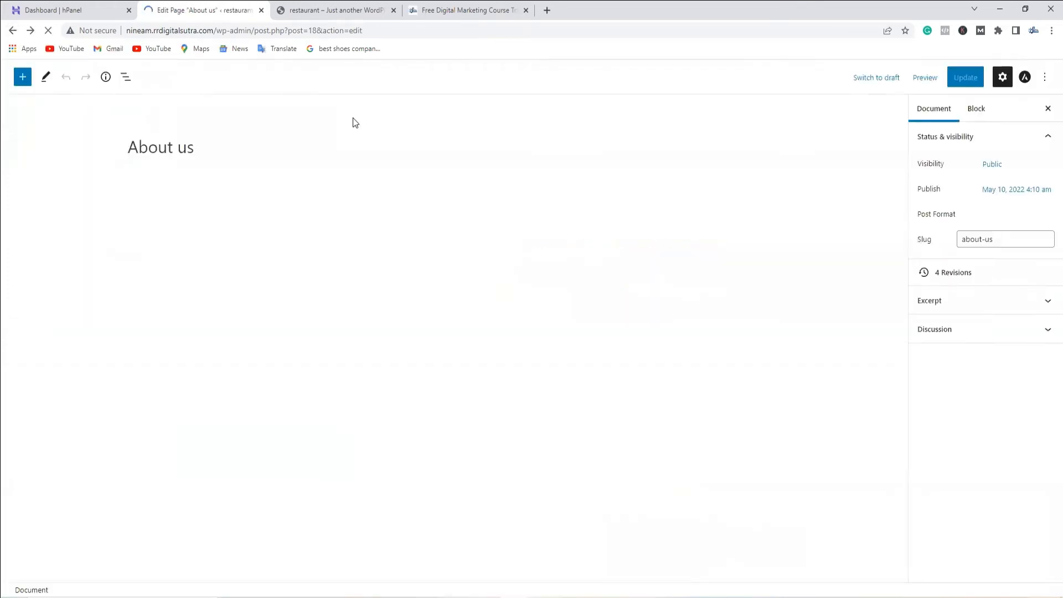
{"action": "left_click", "coordinate": [13, 30]}
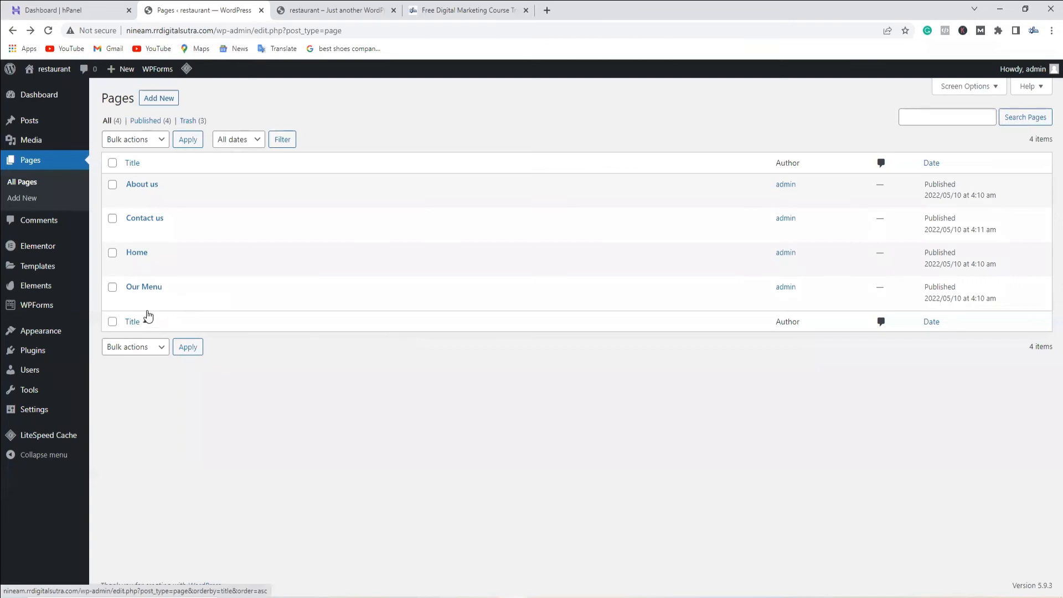
{"action": "left_click", "coordinate": [132, 232]}
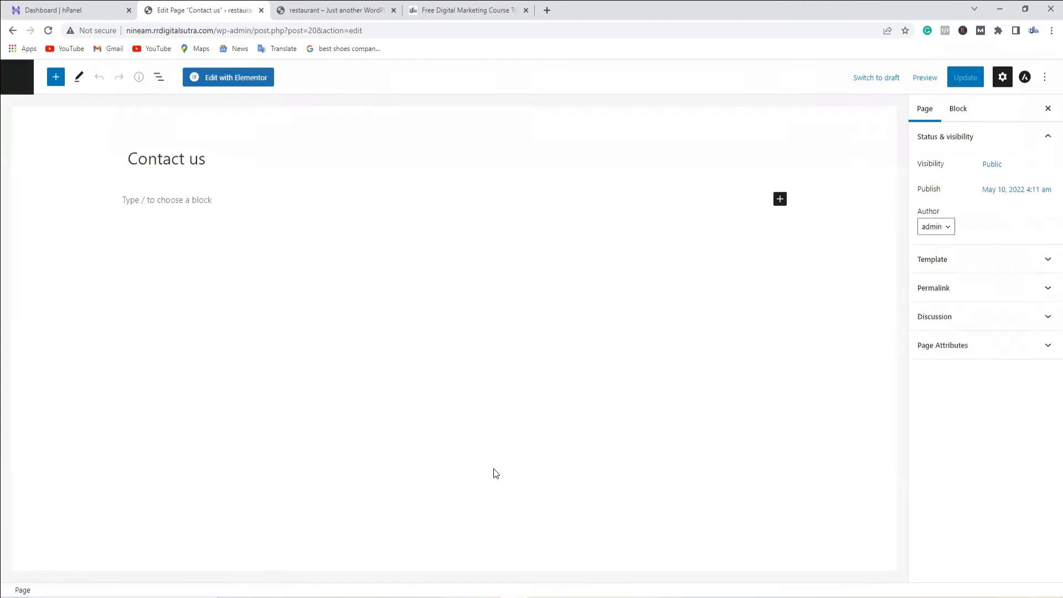
{"action": "left_click", "coordinate": [239, 78]}
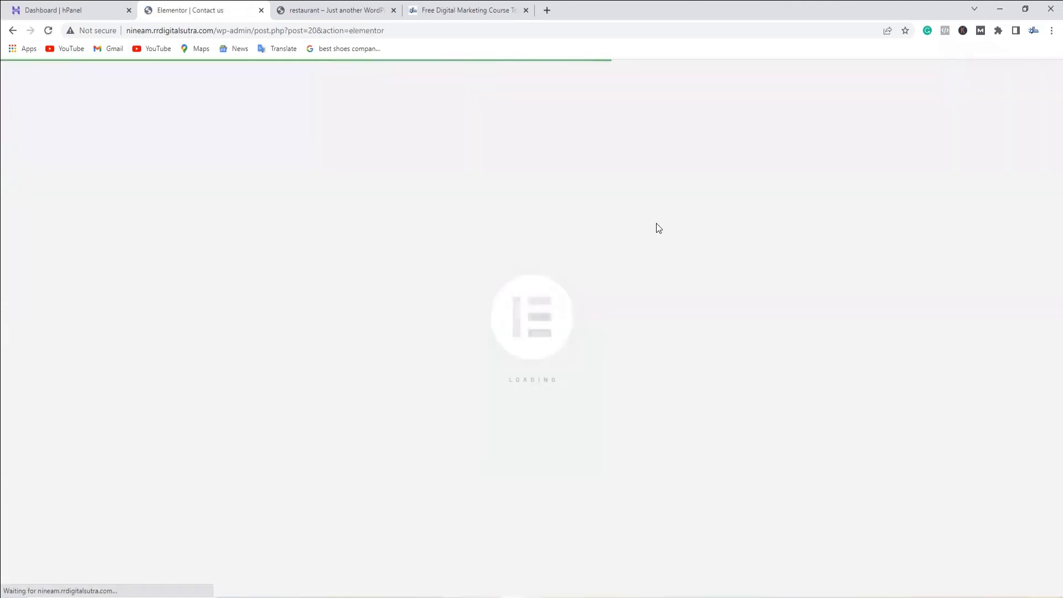
Insert the Contact Us (Pro) template from the installed kit, ignoring its requirements, and update the Contact us page.
{"action": "left_click", "coordinate": [645, 199]}
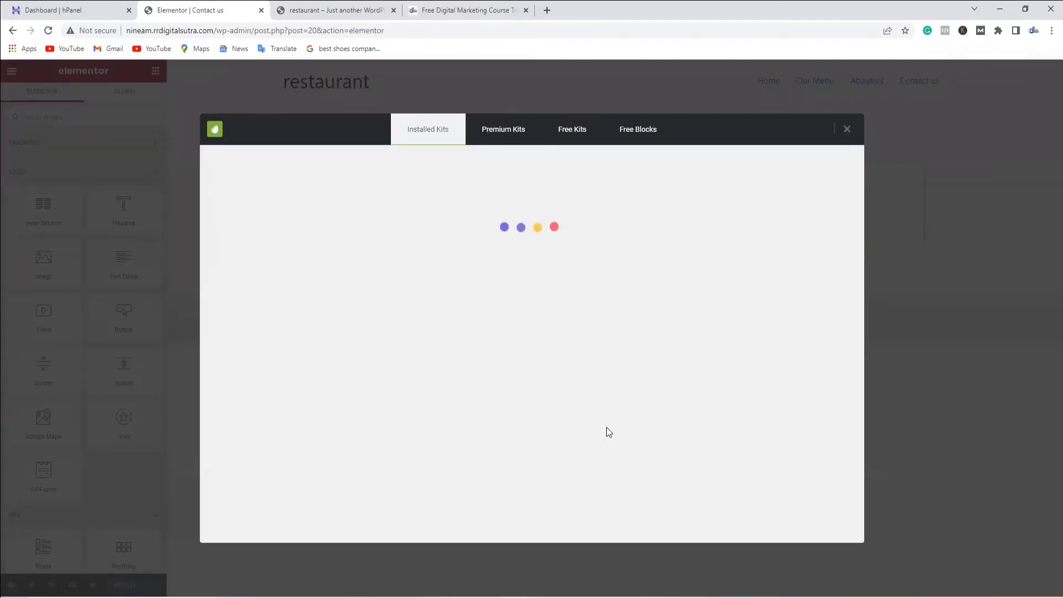
{"action": "scroll", "coordinate": [607, 427], "scroll_direction": "down", "scroll_amount": 8}
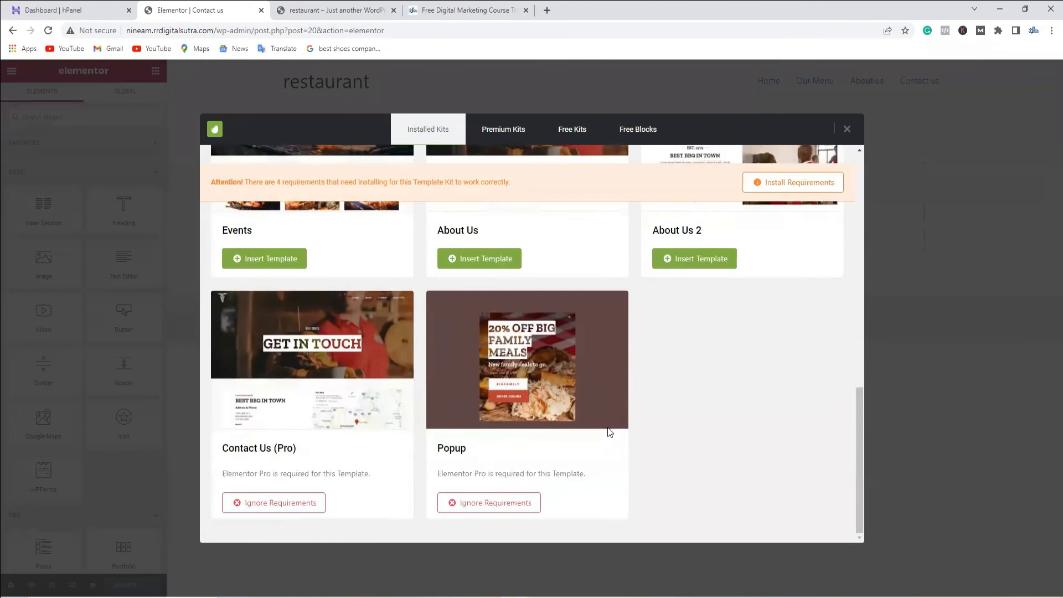
{"action": "left_click", "coordinate": [281, 504]}
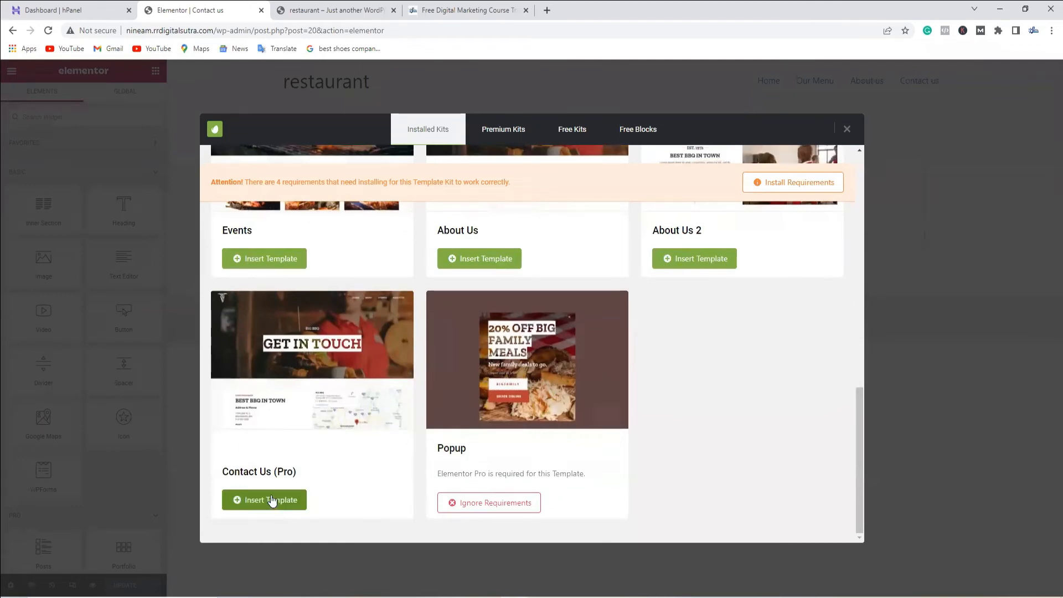
{"action": "left_click", "coordinate": [272, 501]}
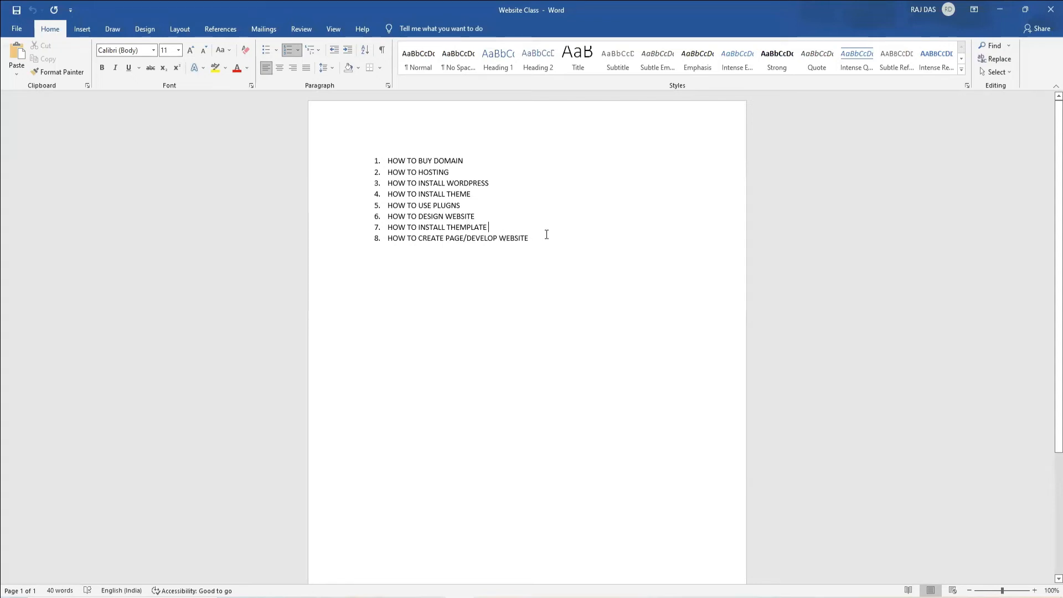
{"action": "left_click_drag", "start_coordinate": [540, 239], "coordinate": [468, 239]}
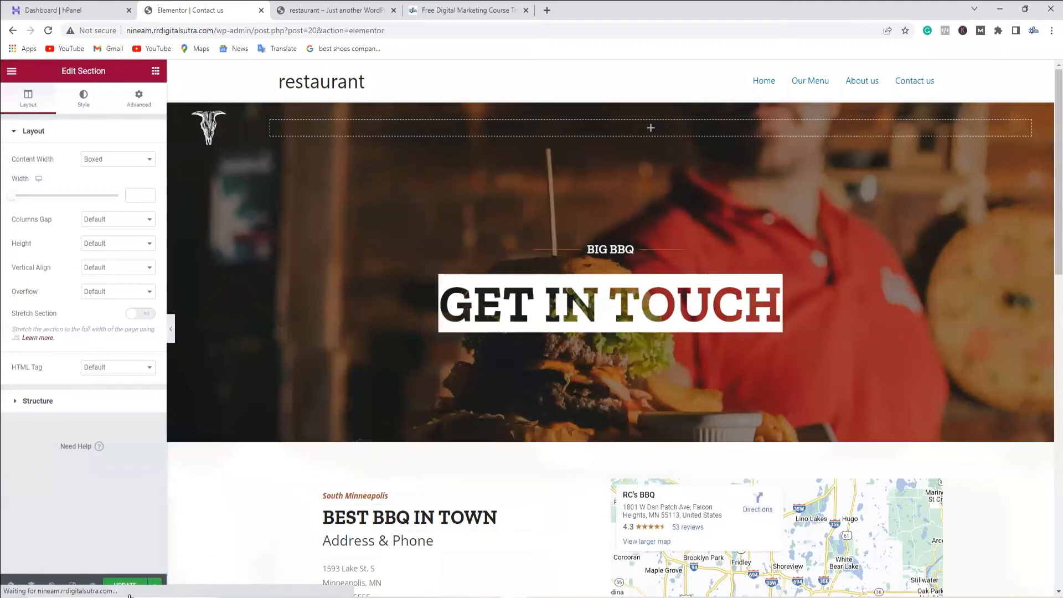
{"action": "left_click", "coordinate": [128, 590]}
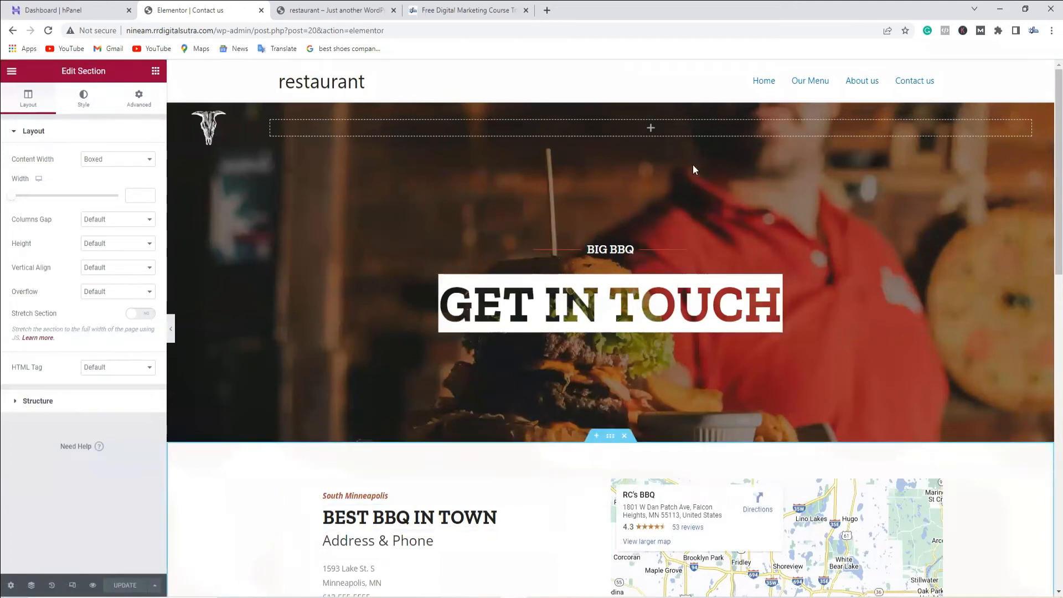
Reload the live restaurant site and review its Home, Our Menu, About us and Contact us pages.
{"action": "left_click", "coordinate": [13, 31]}
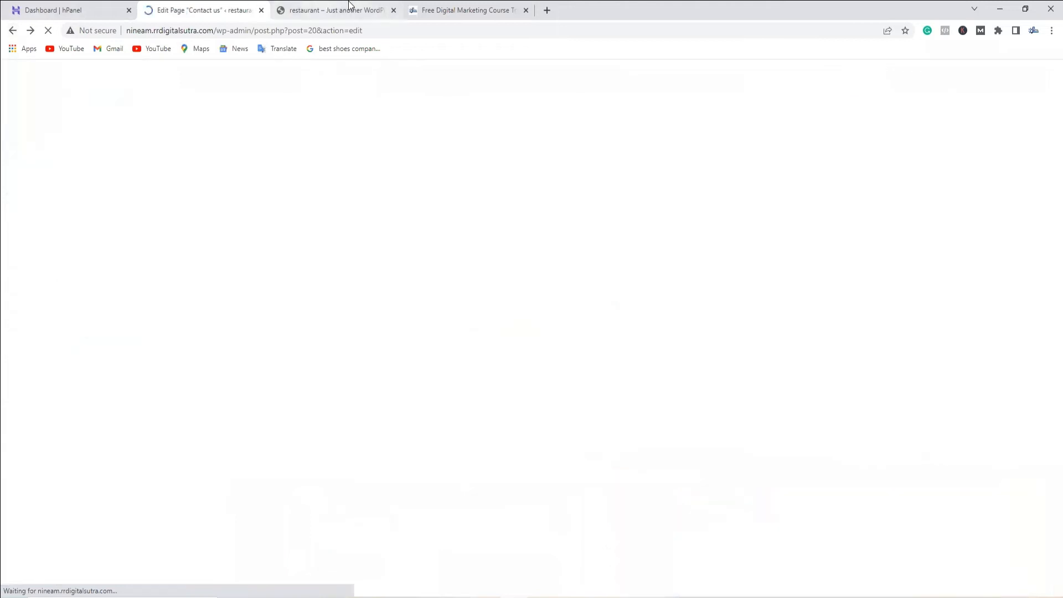
{"action": "left_click", "coordinate": [349, 10]}
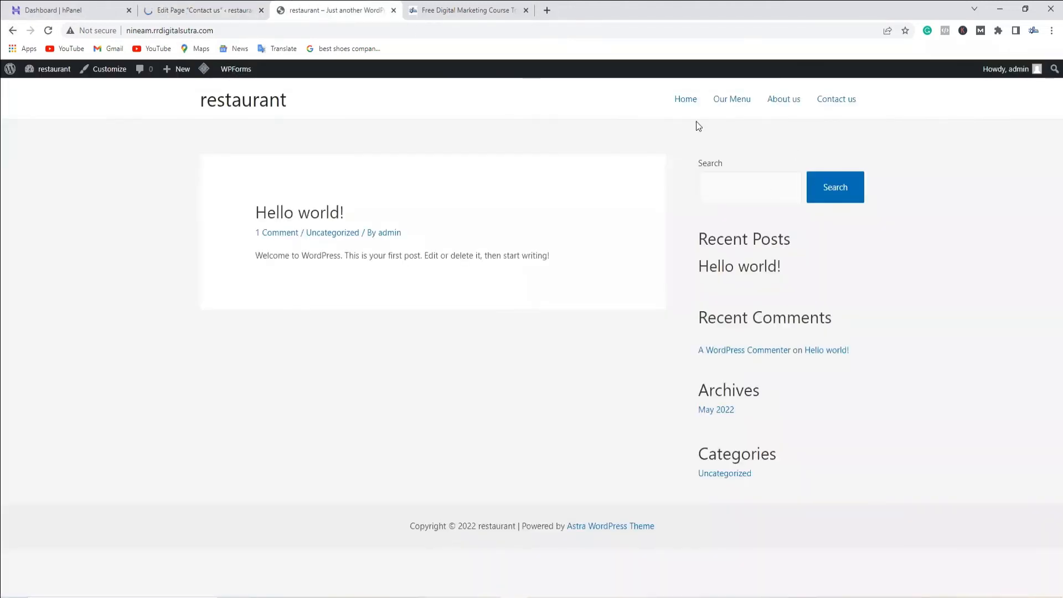
{"action": "left_click", "coordinate": [48, 30]}
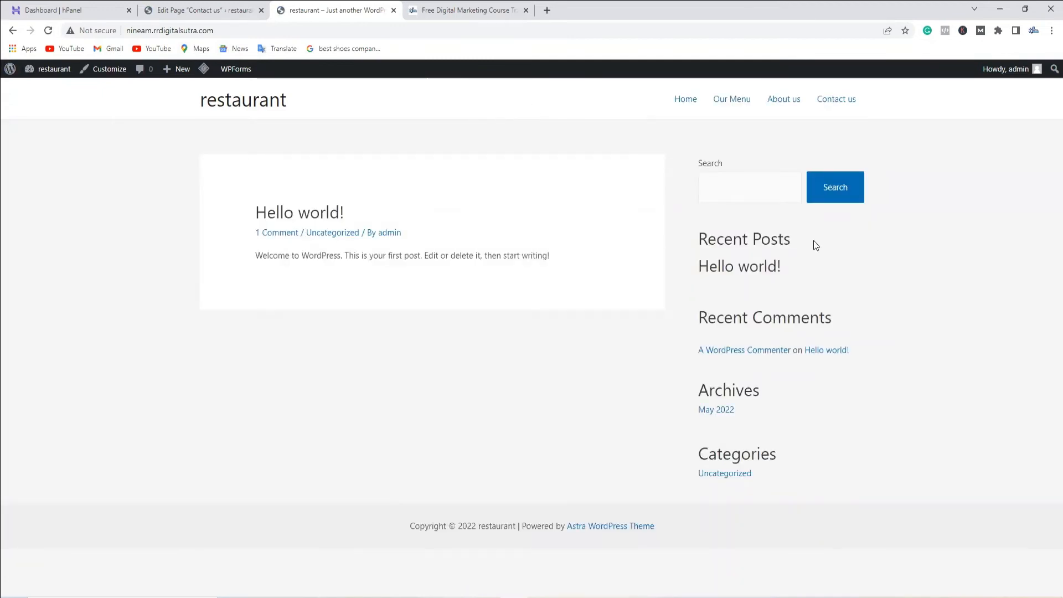
{"action": "left_click", "coordinate": [684, 100]}
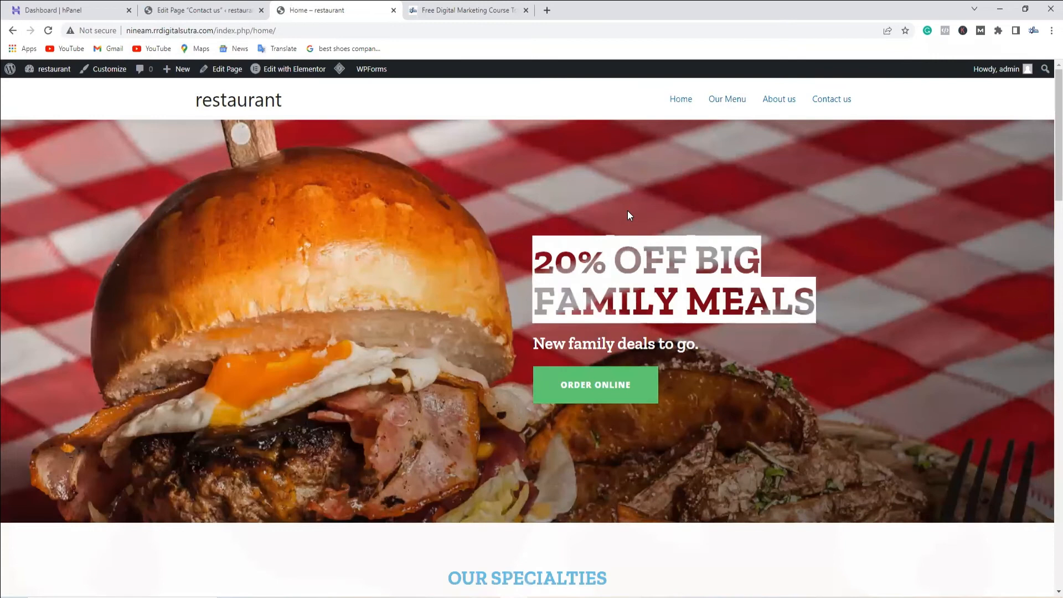
{"action": "left_click", "coordinate": [731, 98]}
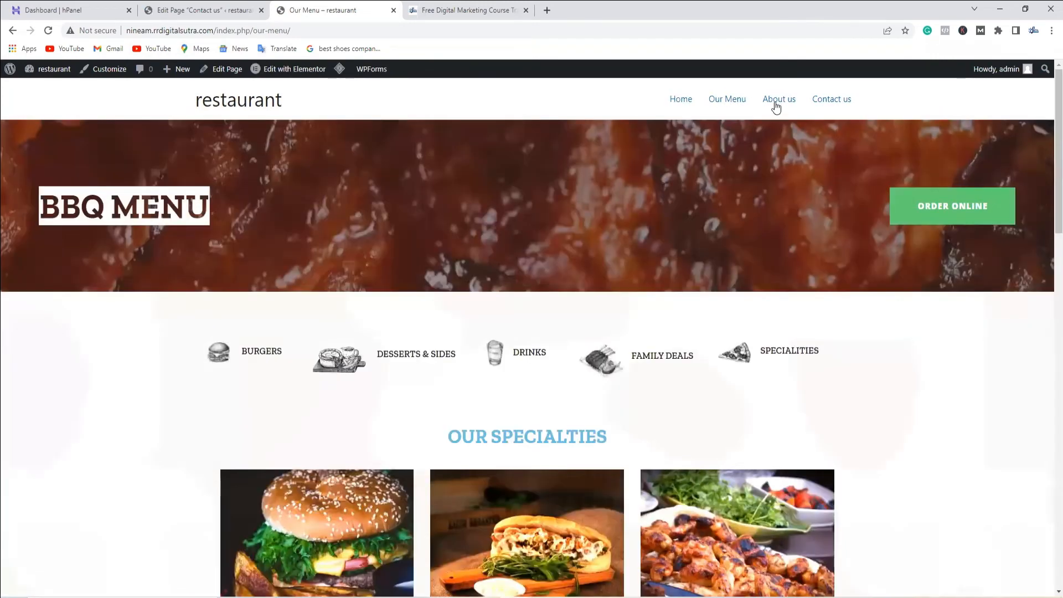
{"action": "left_click", "coordinate": [784, 99]}
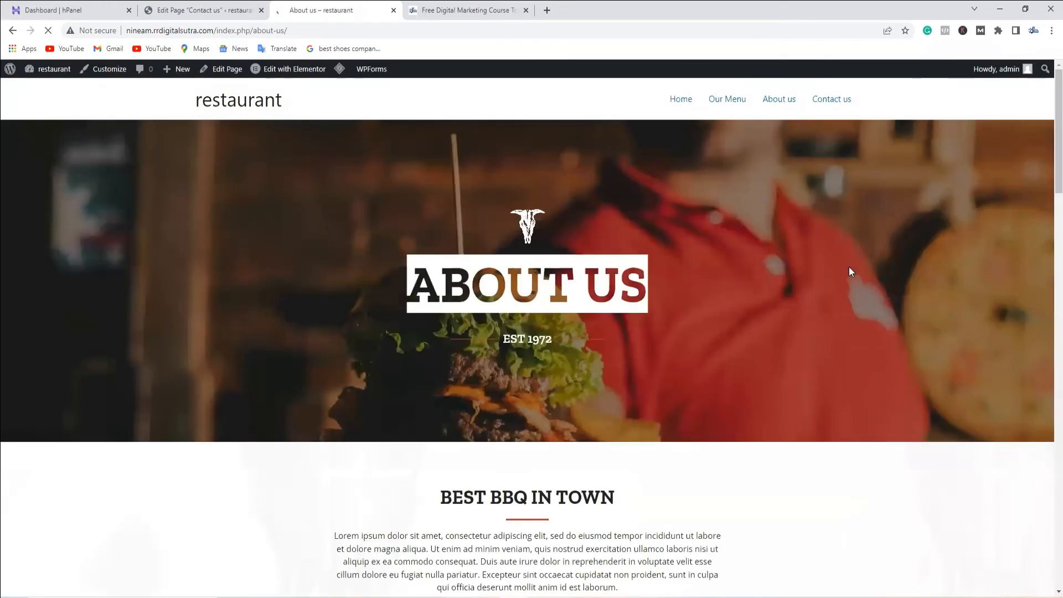
{"action": "left_click", "coordinate": [833, 99]}
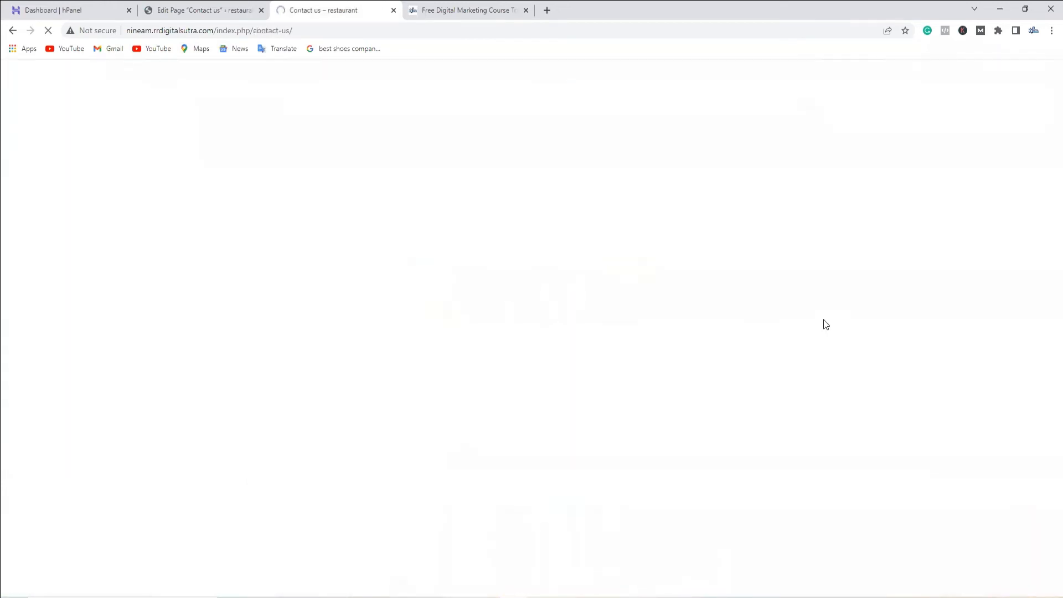
{"action": "scroll", "coordinate": [837, 532], "scroll_direction": "down", "scroll_amount": 7}
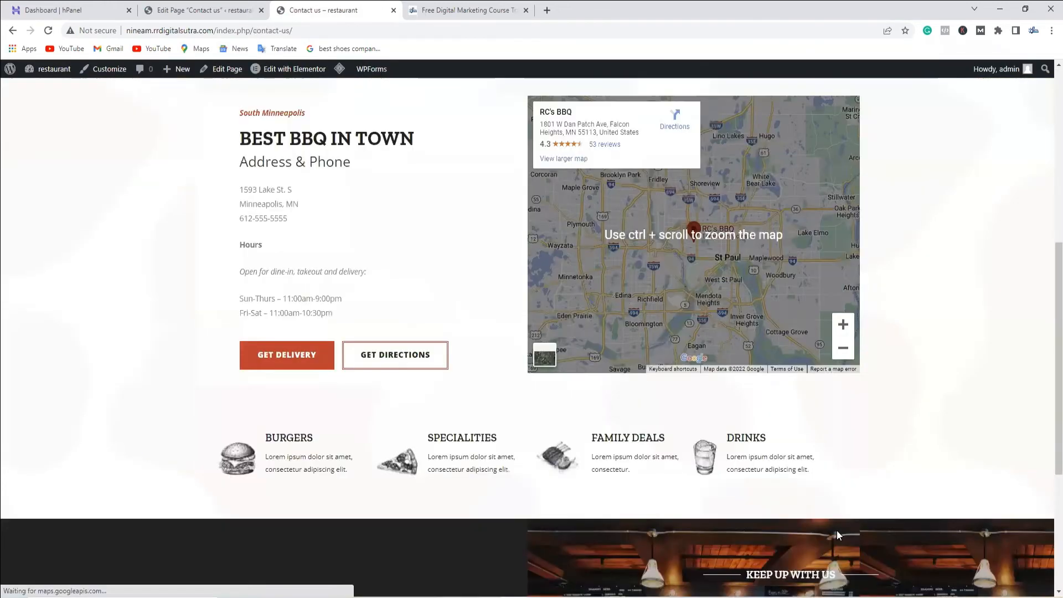
{"action": "scroll", "coordinate": [833, 520], "scroll_direction": "down", "scroll_amount": 5}
{"action": "scroll", "coordinate": [696, 472], "scroll_direction": "up", "scroll_amount": 12}
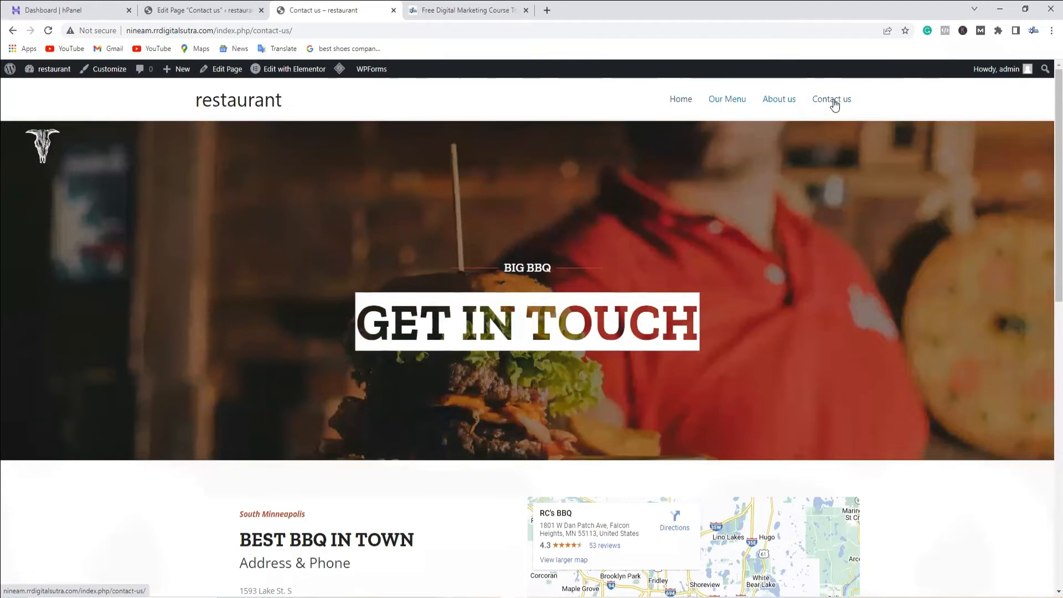
{"action": "left_click", "coordinate": [678, 99]}
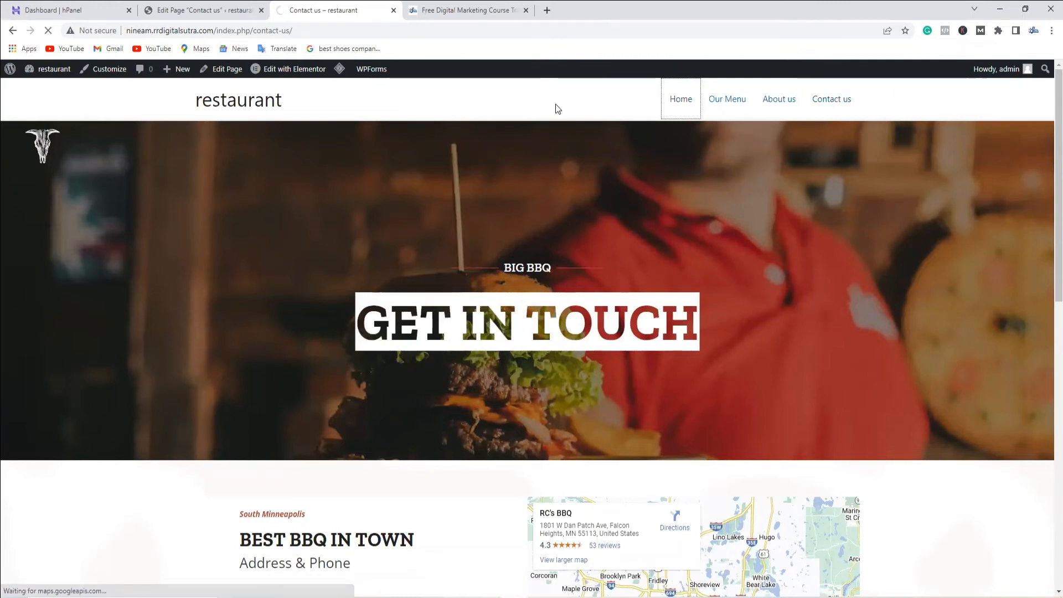
Return to the WordPress admin and look through the site's General Settings.
{"action": "left_click", "coordinate": [199, 10]}
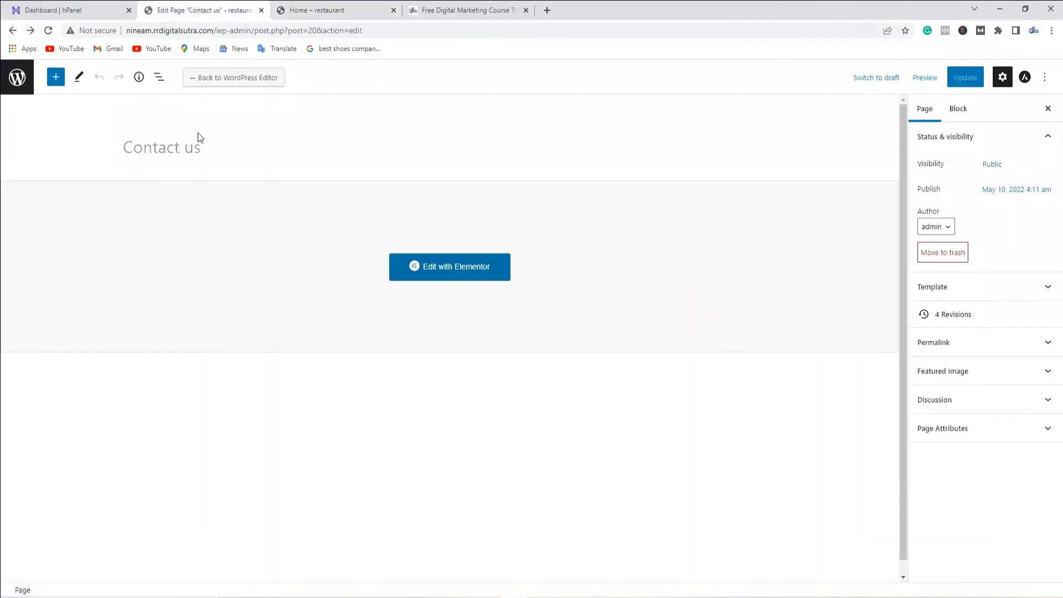
{"action": "left_click", "coordinate": [12, 31]}
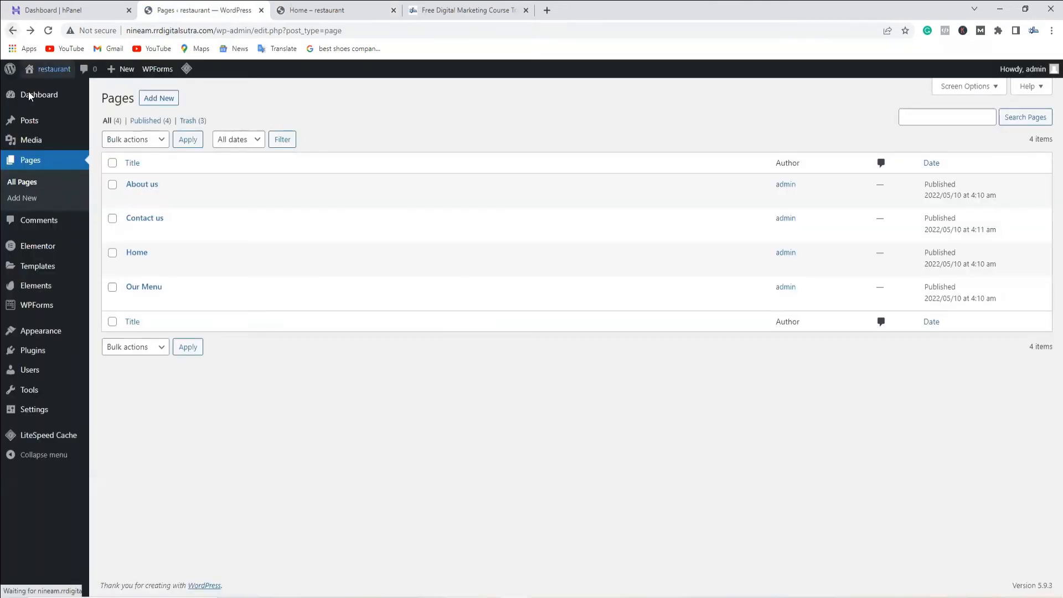
{"action": "mouse_move", "coordinate": [33, 408]}
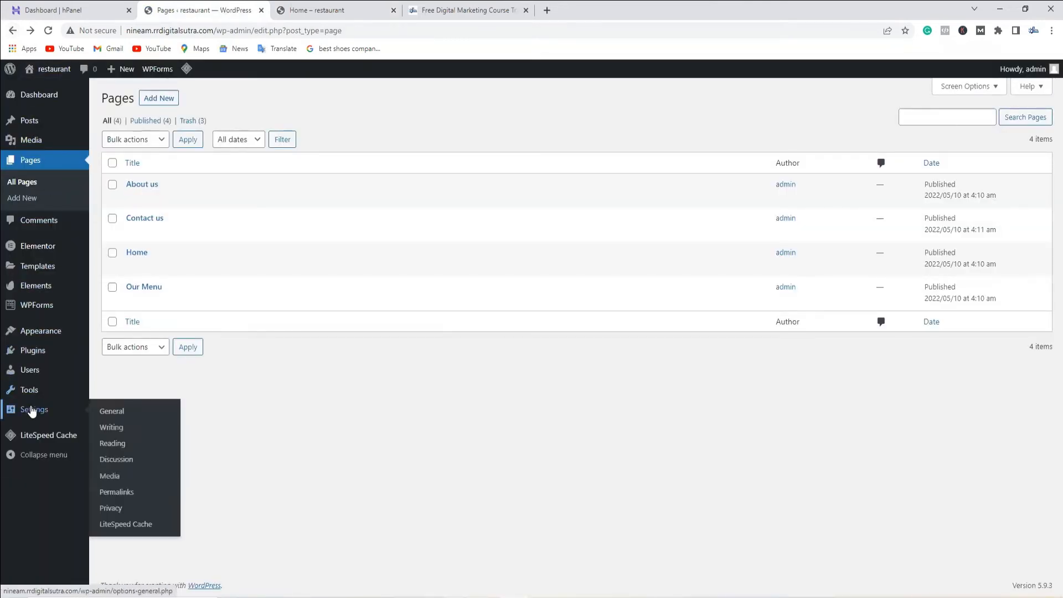
{"action": "left_click", "coordinate": [122, 416]}
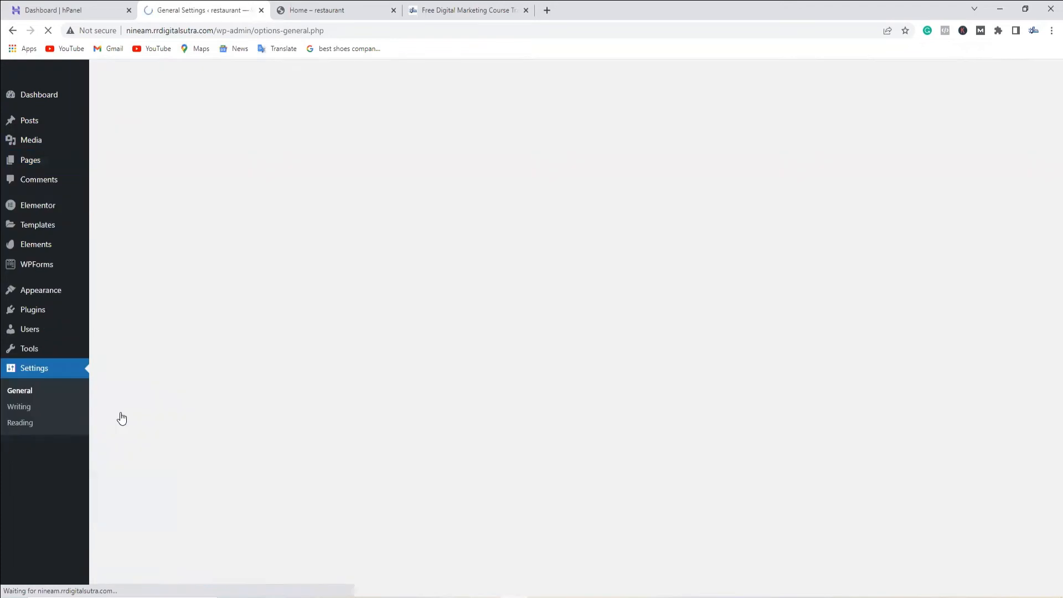
{"action": "scroll", "coordinate": [374, 316], "scroll_direction": "down", "scroll_amount": 1}
{"action": "scroll", "coordinate": [375, 316], "scroll_direction": "down", "scroll_amount": 5}
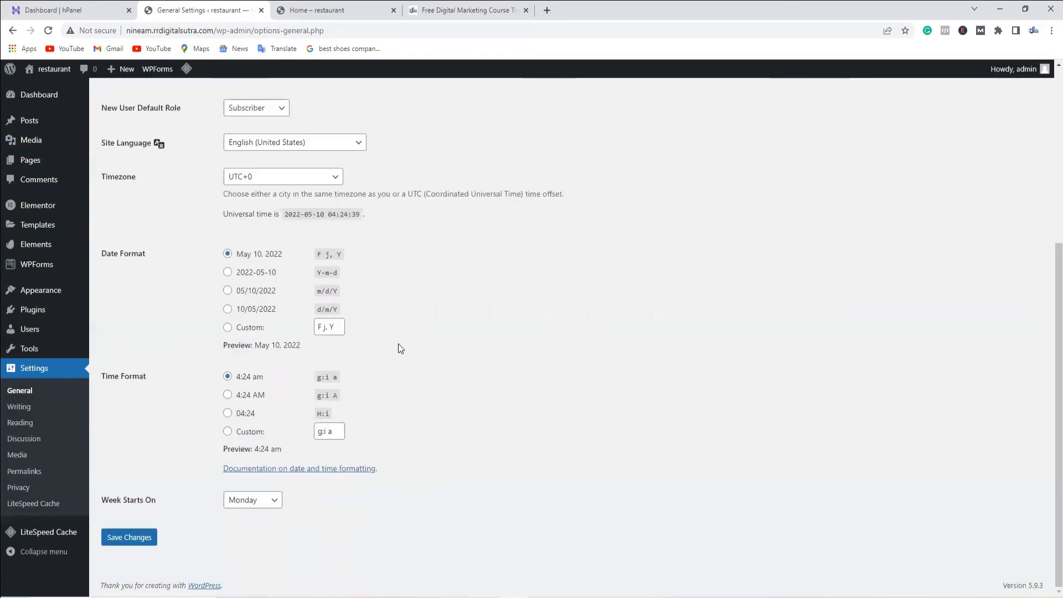
{"action": "scroll", "coordinate": [425, 397], "scroll_direction": "up", "scroll_amount": 6}
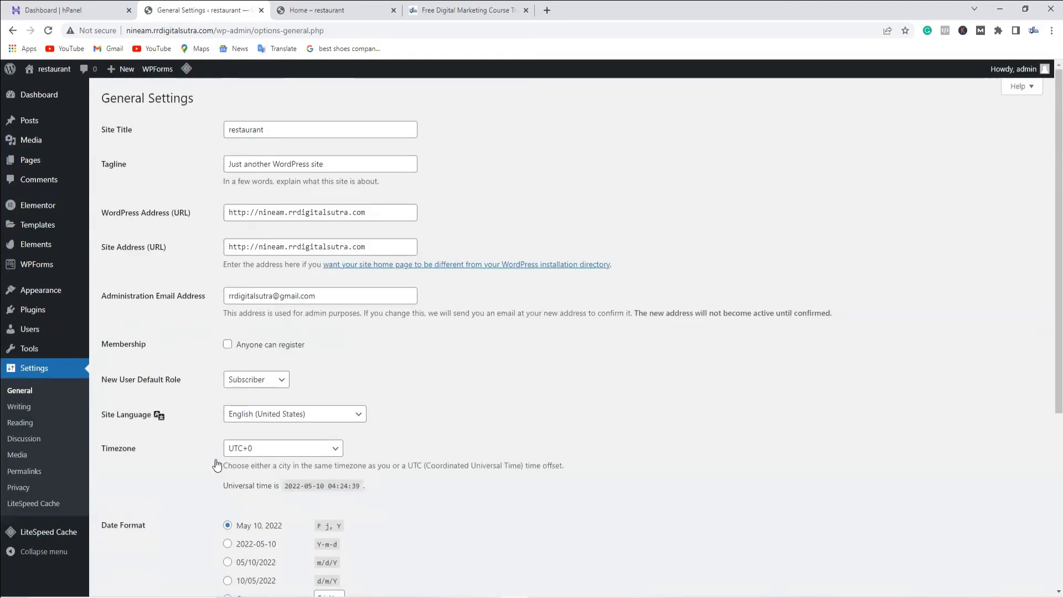
In the Reading settings, make the homepage display a static page, choose Home as the homepage and save the changes.
{"action": "left_click", "coordinate": [19, 426]}
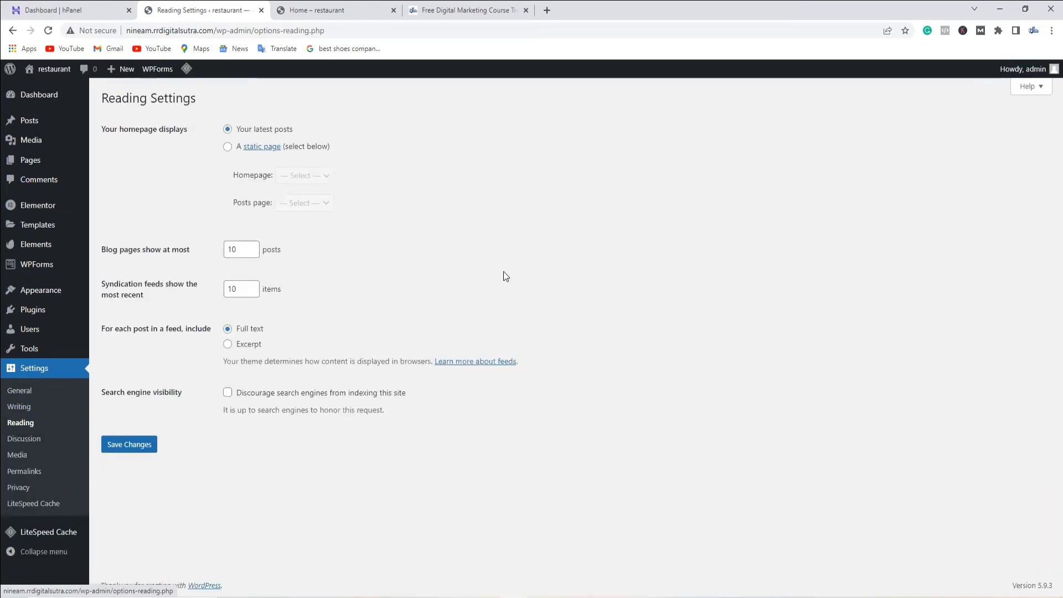
{"action": "left_click", "coordinate": [335, 10]}
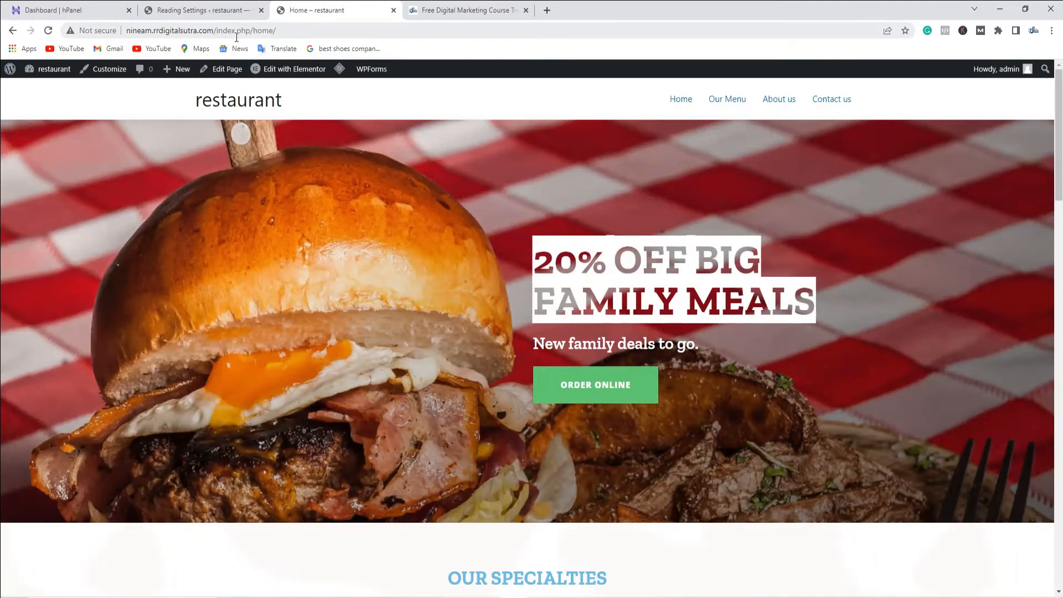
{"action": "left_click", "coordinate": [238, 10]}
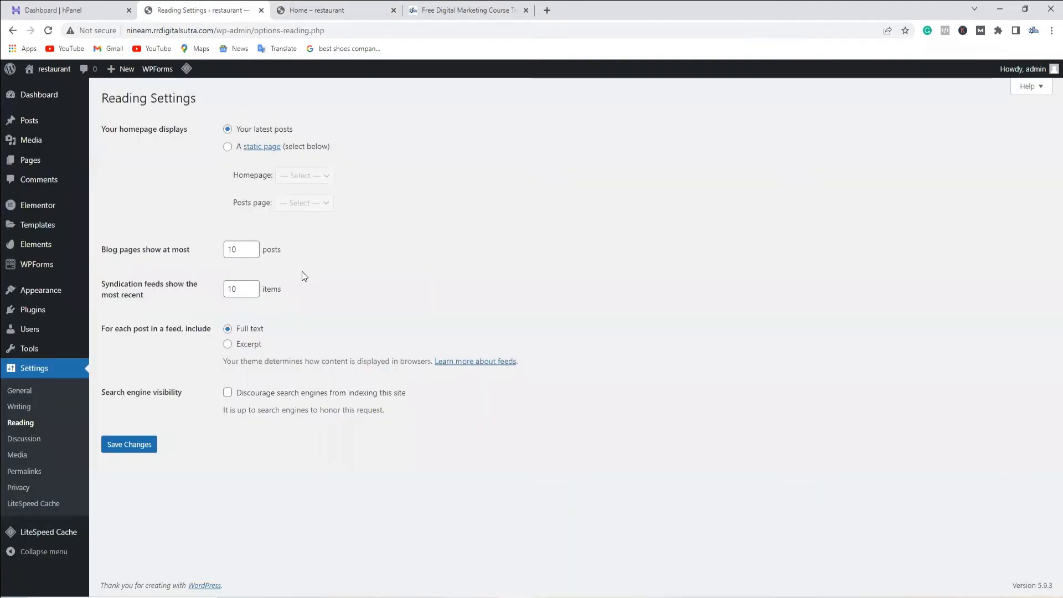
{"action": "left_click", "coordinate": [230, 147]}
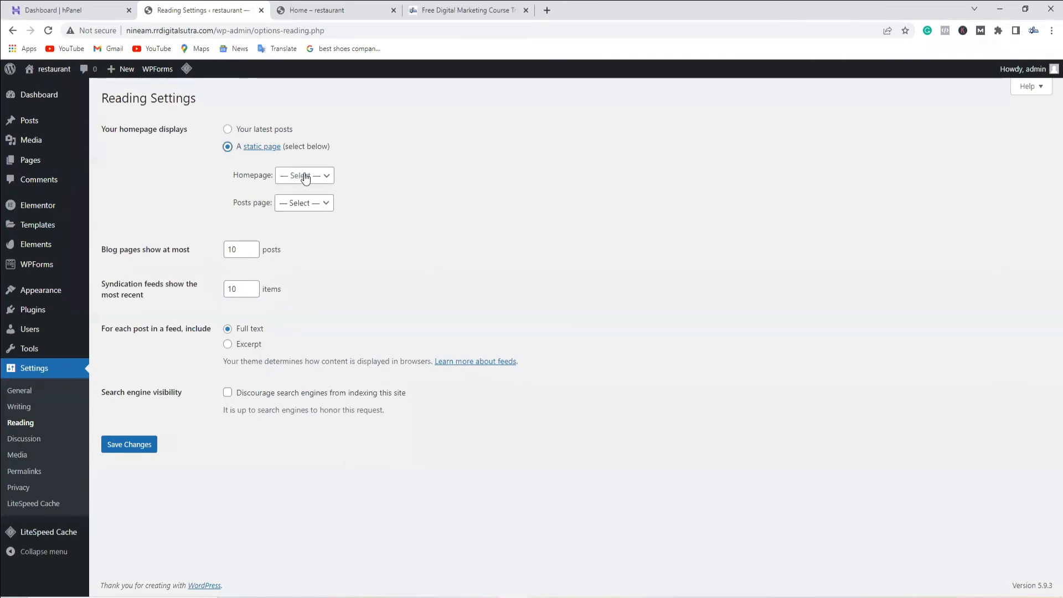
{"action": "left_click", "coordinate": [304, 175]}
{"action": "left_click", "coordinate": [304, 224]}
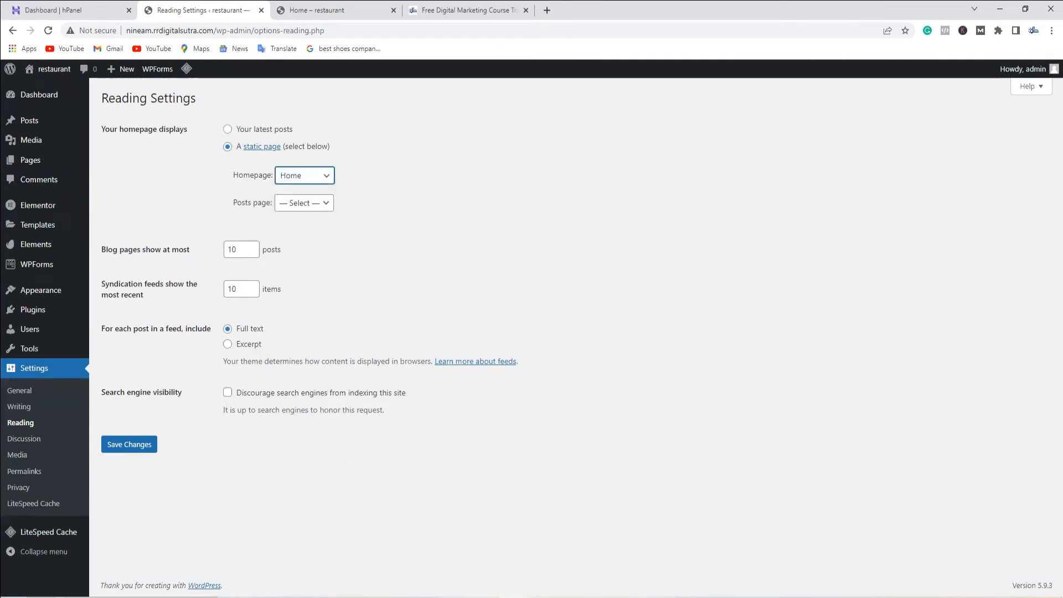
{"action": "left_click", "coordinate": [129, 446]}
{"action": "left_click", "coordinate": [129, 445]}
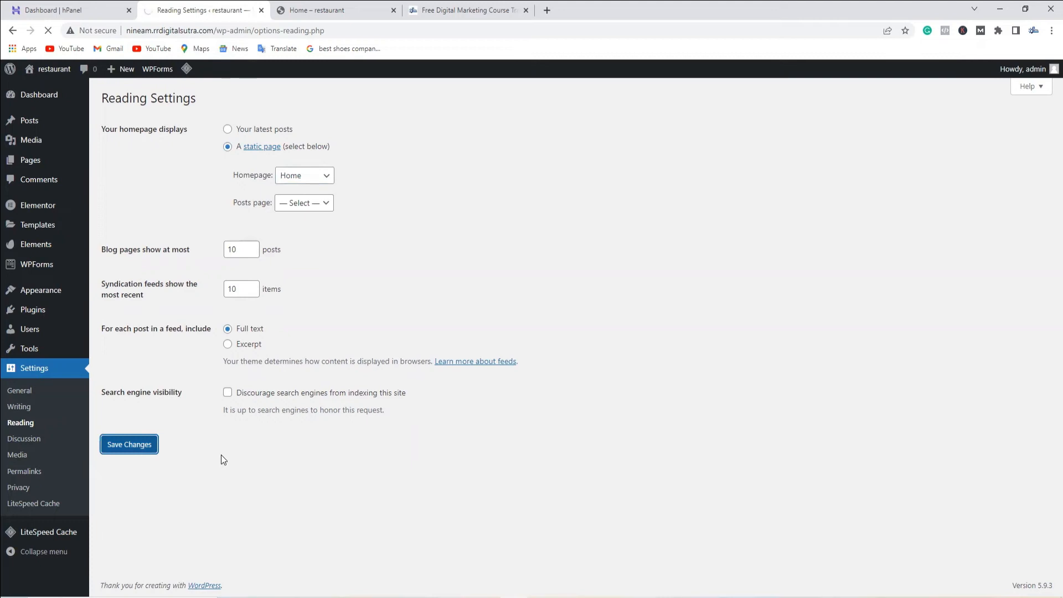
{"action": "left_click", "coordinate": [308, 8]}
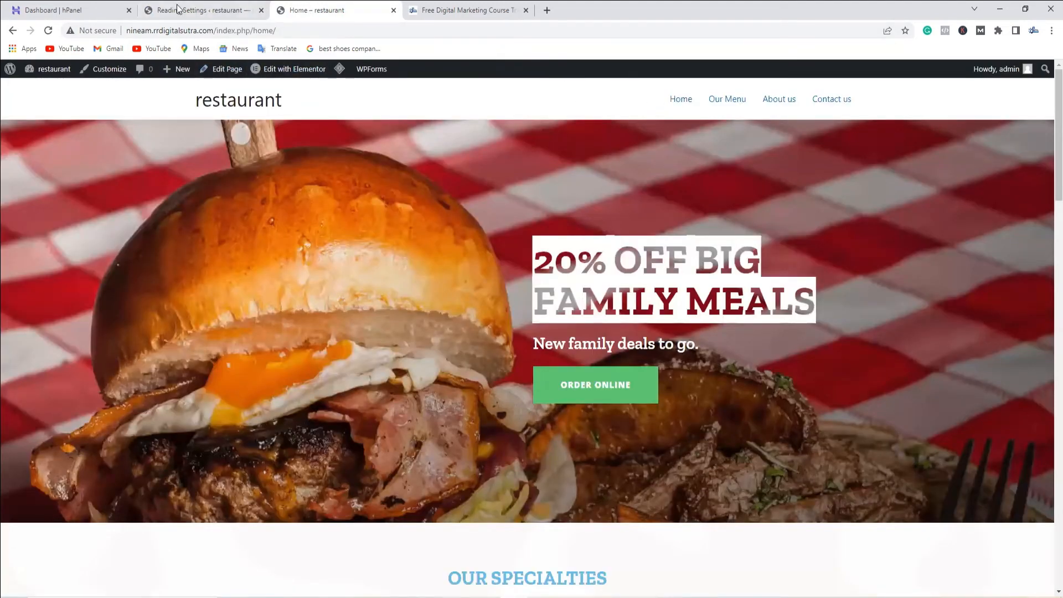
Open Home on the live restaurant site and review the static homepage.
{"action": "left_click", "coordinate": [680, 100]}
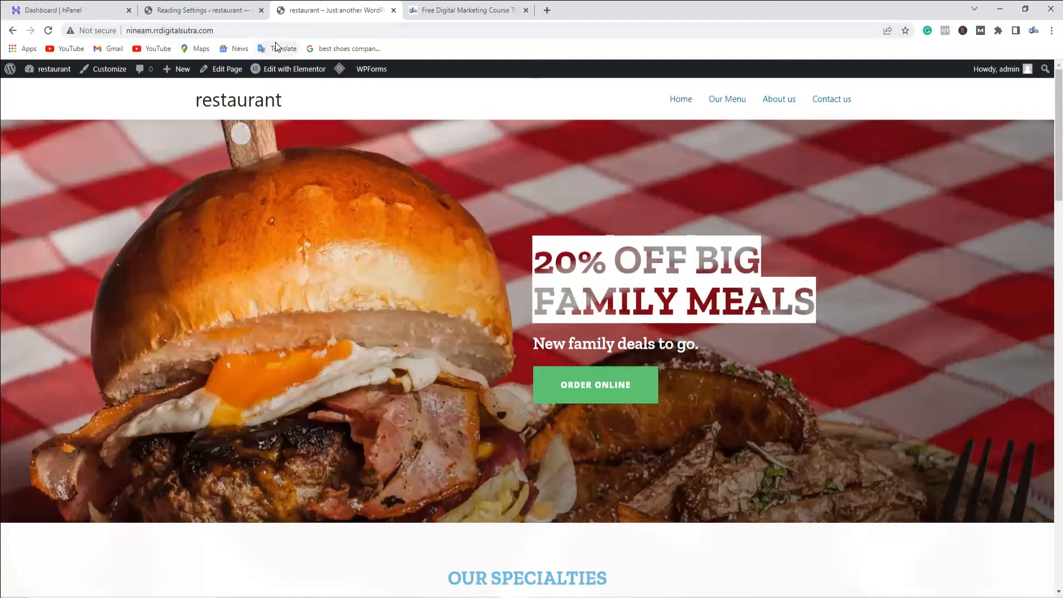
{"action": "scroll", "coordinate": [623, 365], "scroll_direction": "down", "scroll_amount": 12}
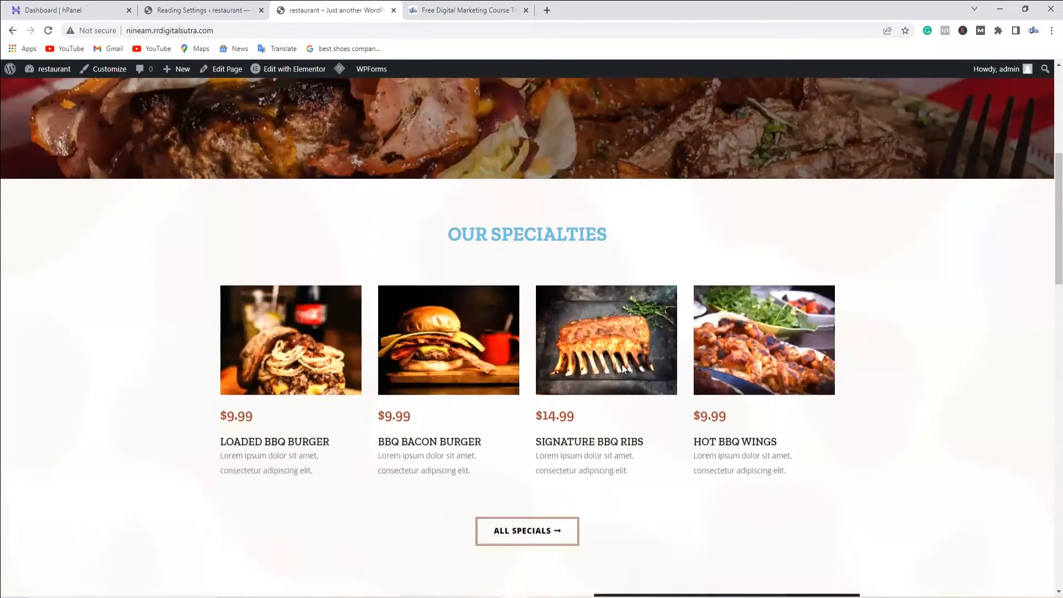
{"action": "scroll", "coordinate": [670, 420], "scroll_direction": "up", "scroll_amount": 12}
Return to the WordPress admin and open the Home page from the pages list for editing with Elementor.
{"action": "left_click", "coordinate": [268, 8]}
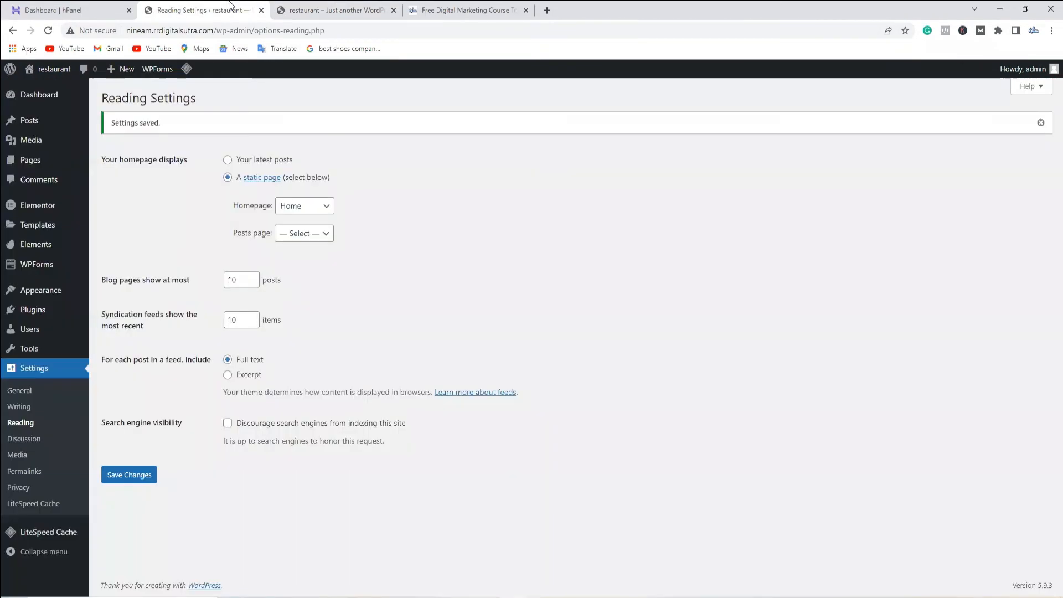
{"action": "left_click", "coordinate": [39, 165]}
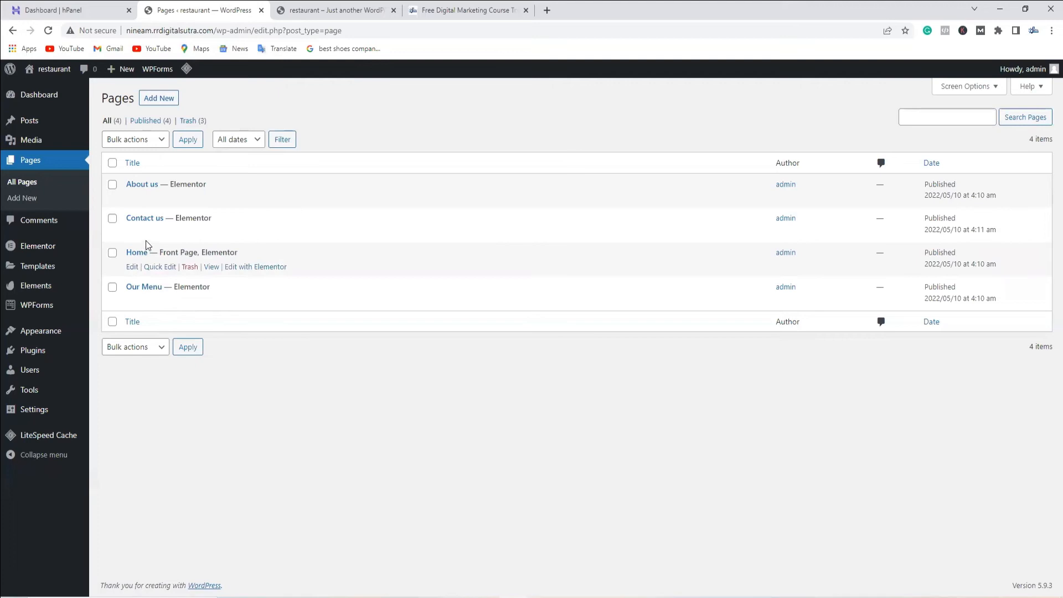
{"action": "left_click", "coordinate": [252, 268]}
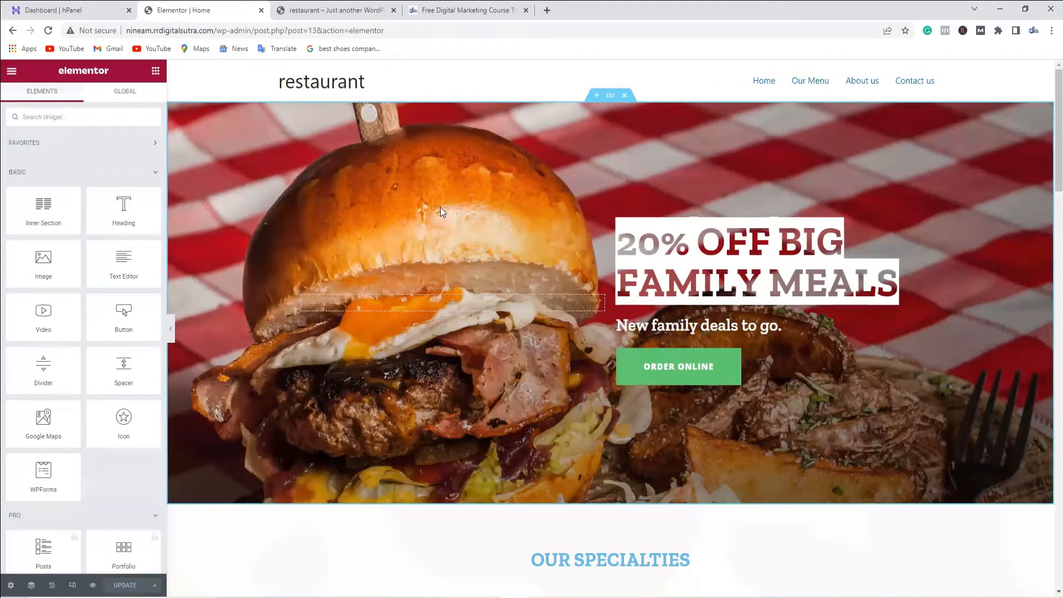
Change the hero banner heading to "50% Off BIG Family Meals in our Daba".
{"action": "left_click", "coordinate": [720, 248]}
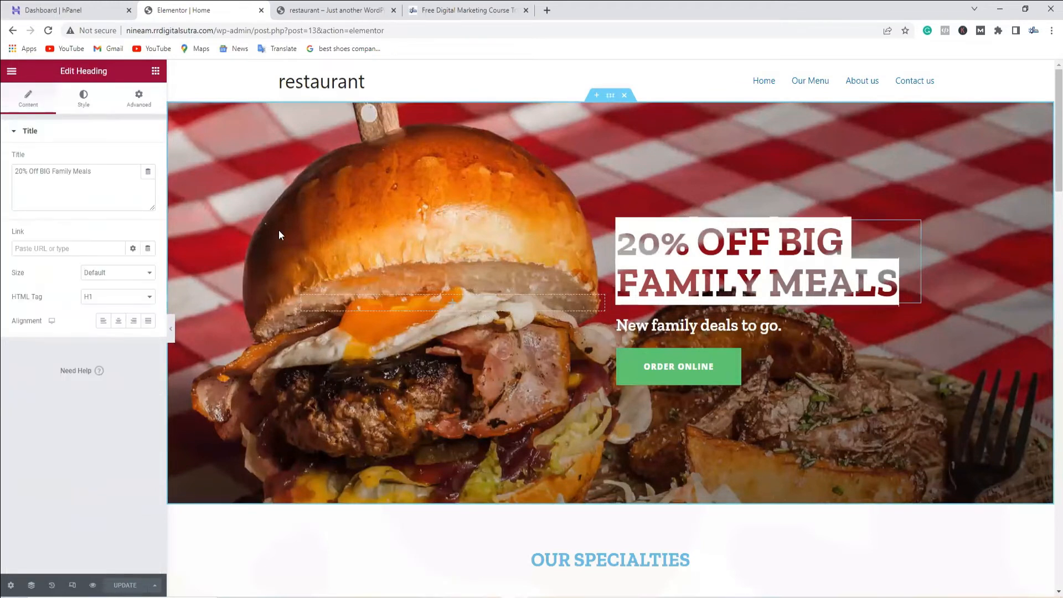
{"action": "left_click", "coordinate": [25, 168]}
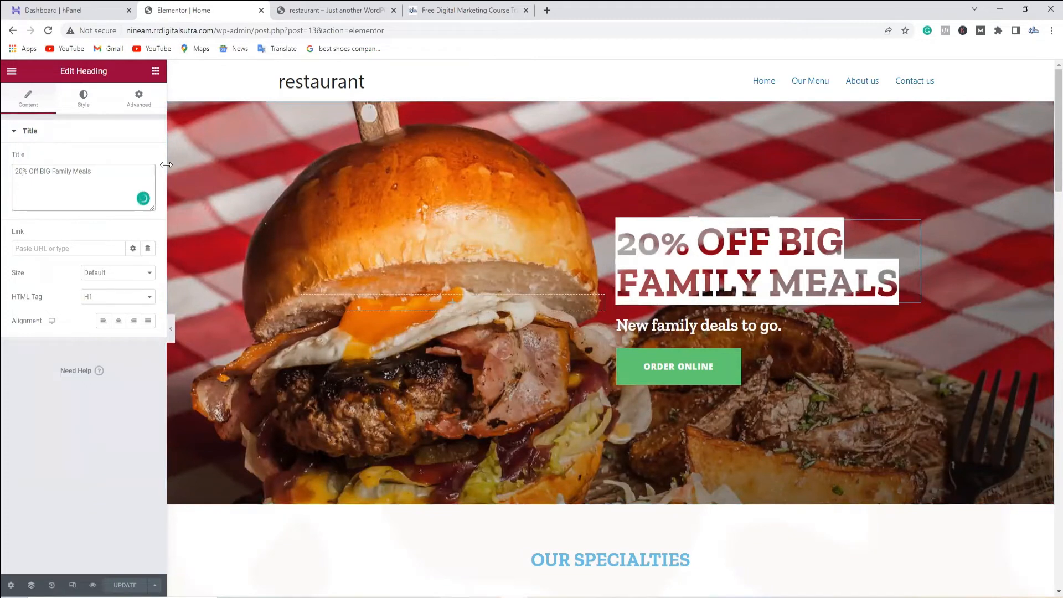
{"action": "key", "text": "BackSpace"}
{"action": "key", "text": "BackSpace"}
{"action": "type", "text": "50"}
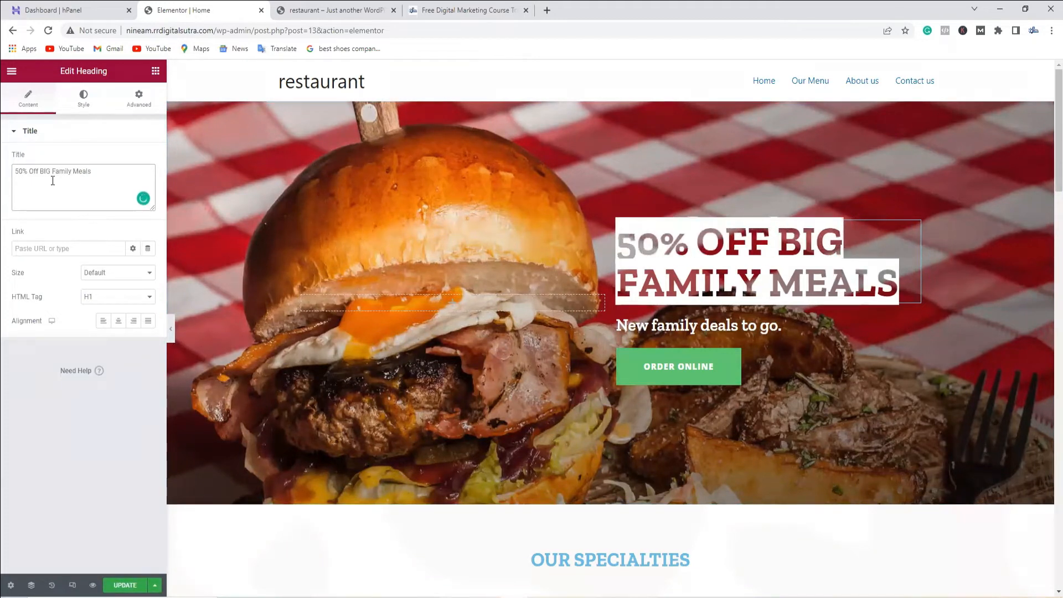
{"action": "type", "text": " in our"}
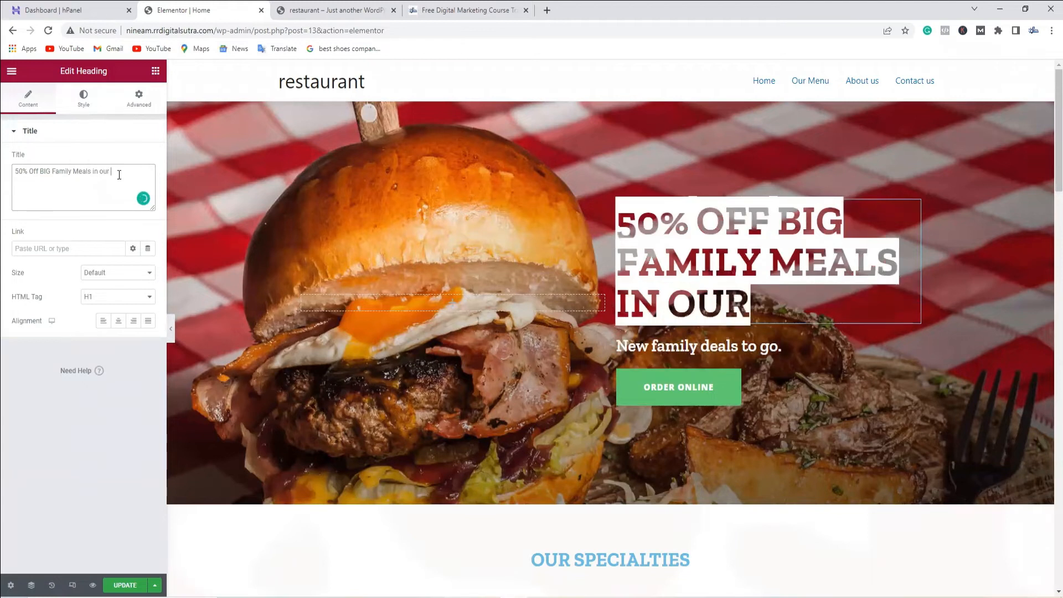
{"action": "type", "text": " Daba"}
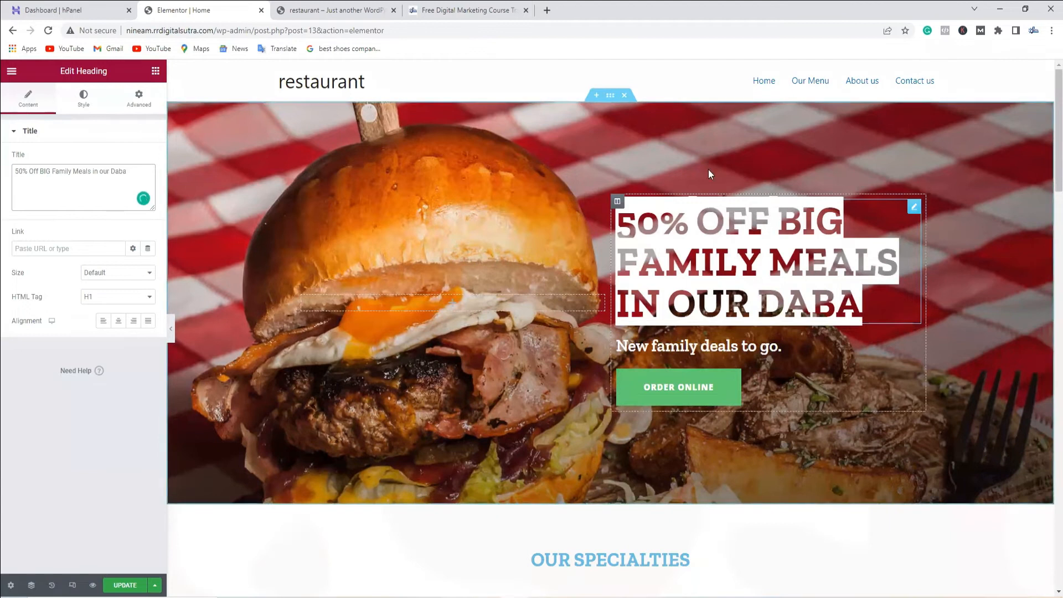
Delete the Order Online button from the hero banner.
{"action": "scroll", "coordinate": [717, 363], "scroll_direction": "down", "scroll_amount": 3}
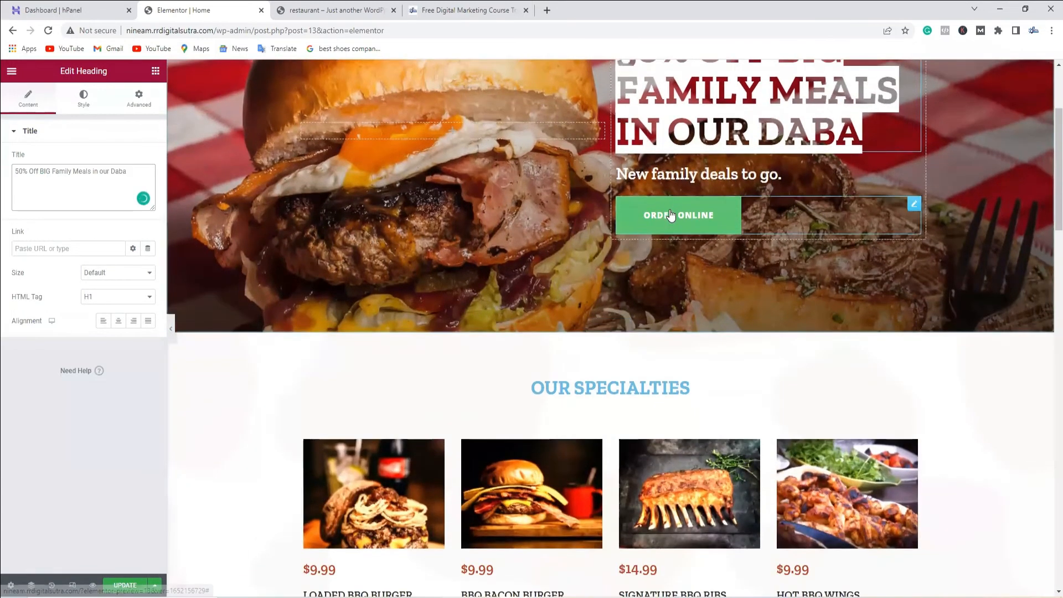
{"action": "left_click", "coordinate": [670, 216]}
{"action": "right_click", "coordinate": [677, 218]}
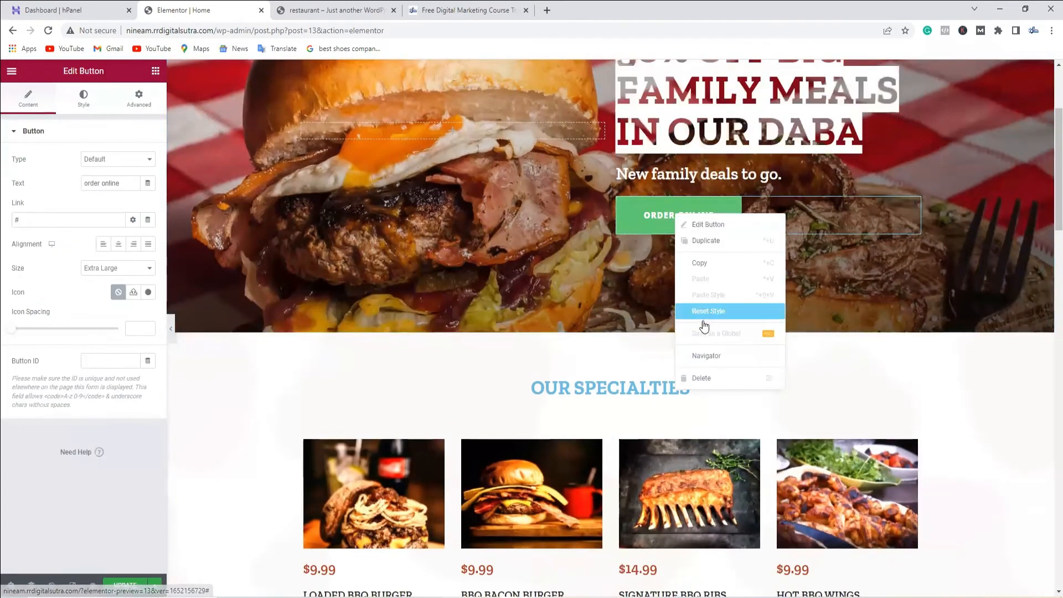
{"action": "left_click", "coordinate": [714, 379]}
Replace the Our Specialties heading text with the placeholder "gdsahgdjasgdjashgdsahjs".
{"action": "scroll", "coordinate": [789, 255], "scroll_direction": "down", "scroll_amount": 5}
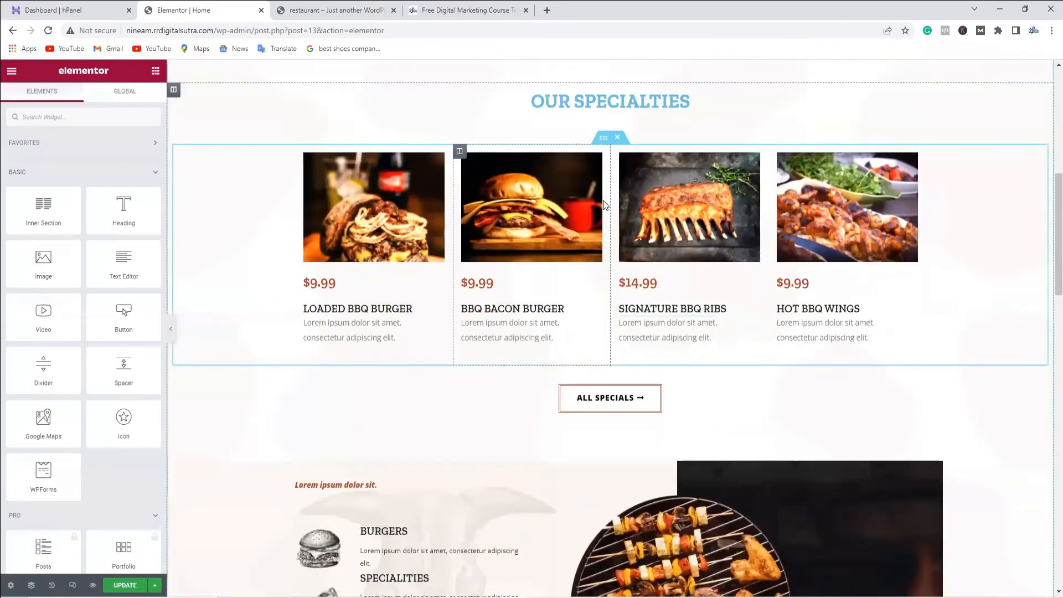
{"action": "scroll", "coordinate": [720, 277], "scroll_direction": "up", "scroll_amount": 3}
{"action": "left_click", "coordinate": [669, 294]}
{"action": "left_click_drag", "start_coordinate": [94, 169], "coordinate": [5, 170]}
{"action": "key", "text": "BackSpace"}
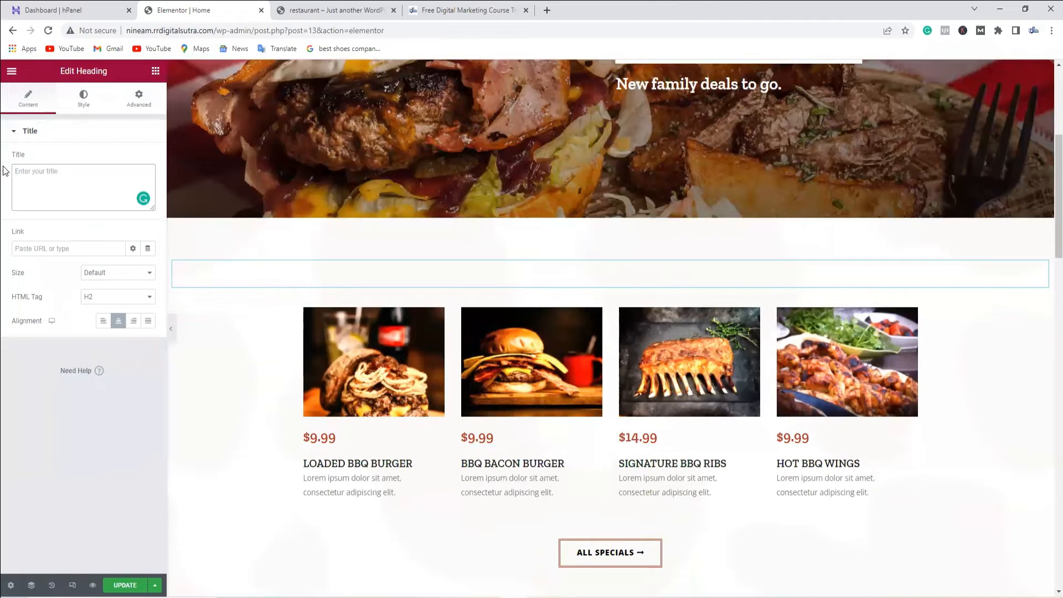
{"action": "type", "text": "gdsahgdjasgdjashgdsahjs"}
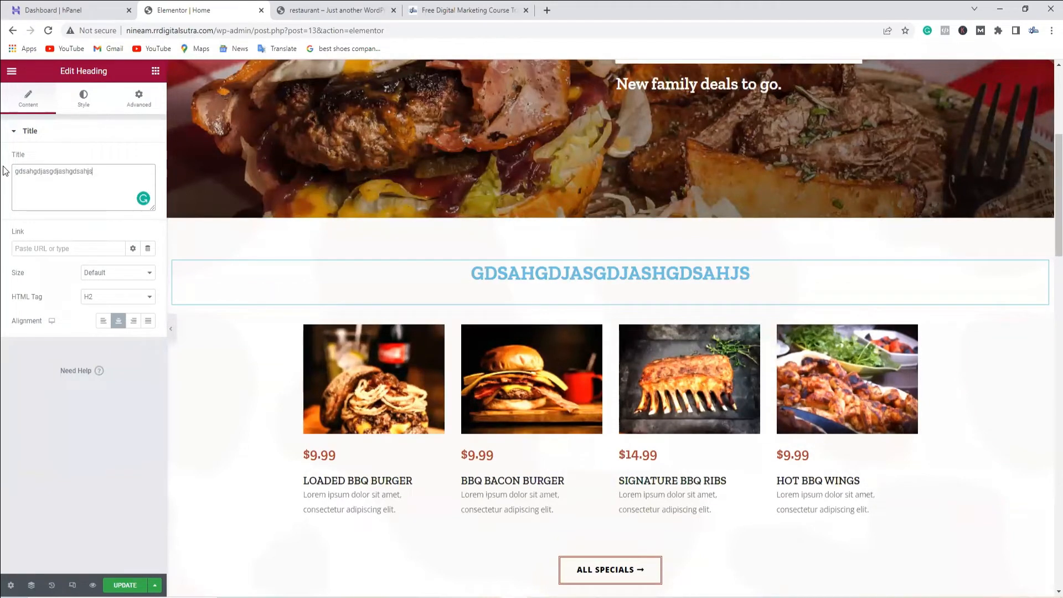
Delete the inner section holding the Tuesday 2 for 1, Dine-in Special and Birthday Special offers.
{"action": "scroll", "coordinate": [659, 332], "scroll_direction": "down", "scroll_amount": 5}
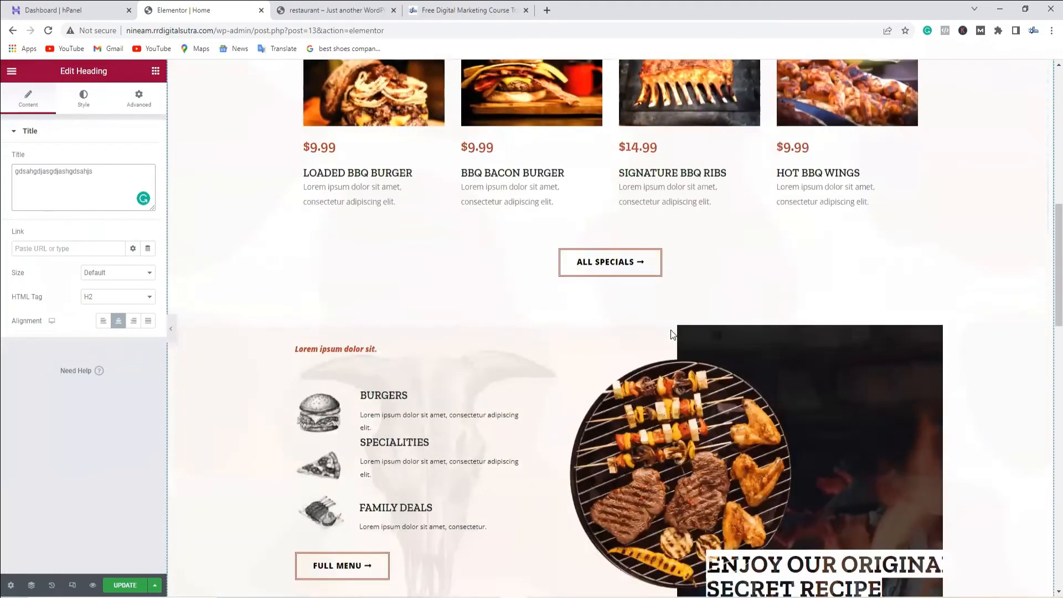
{"action": "scroll", "coordinate": [670, 332], "scroll_direction": "down", "scroll_amount": 14}
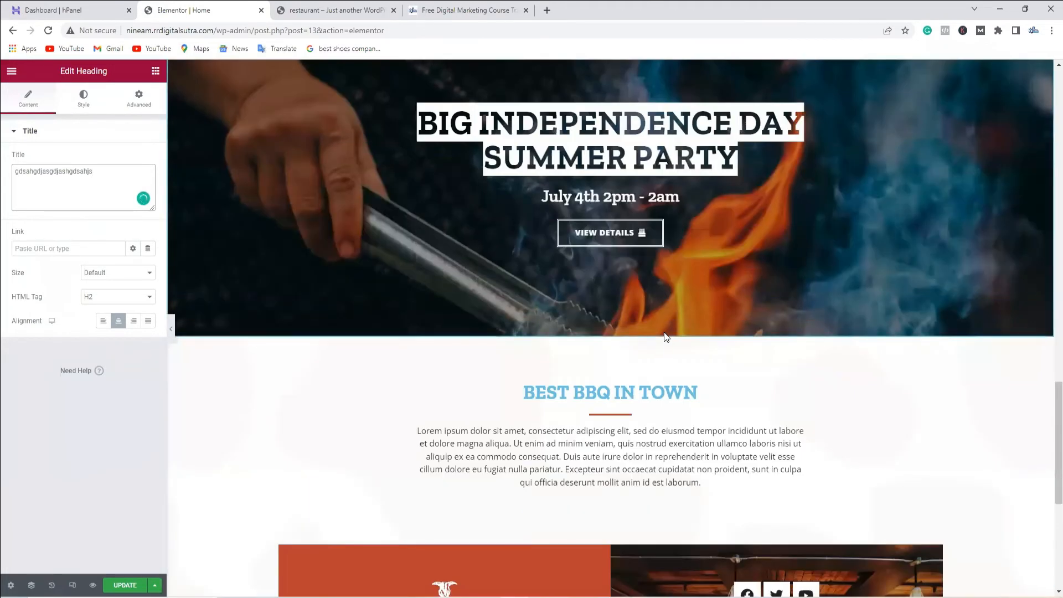
{"action": "scroll", "coordinate": [637, 339], "scroll_direction": "up", "scroll_amount": 10}
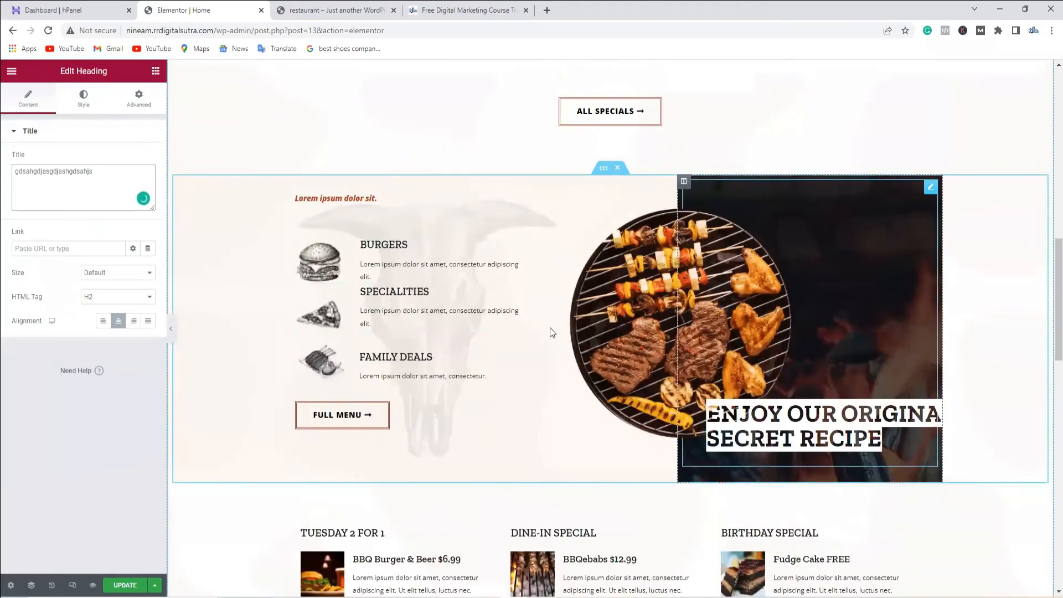
{"action": "scroll", "coordinate": [550, 327], "scroll_direction": "down", "scroll_amount": 5}
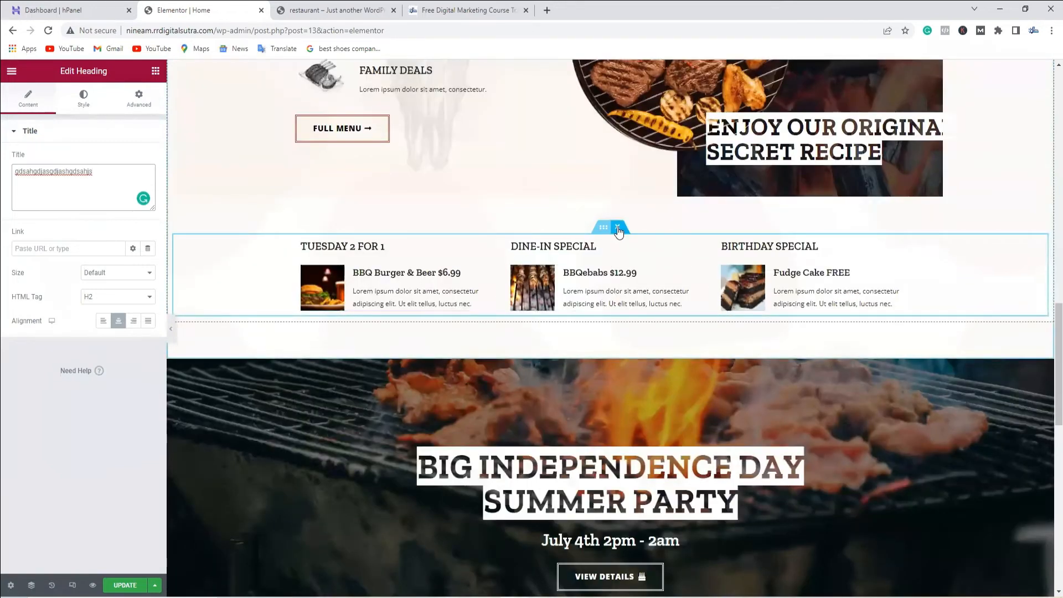
{"action": "left_click", "coordinate": [618, 228]}
Delete the View Details button from the Big Independence Day Summer Party banner.
{"action": "scroll", "coordinate": [839, 333], "scroll_direction": "down", "scroll_amount": 4}
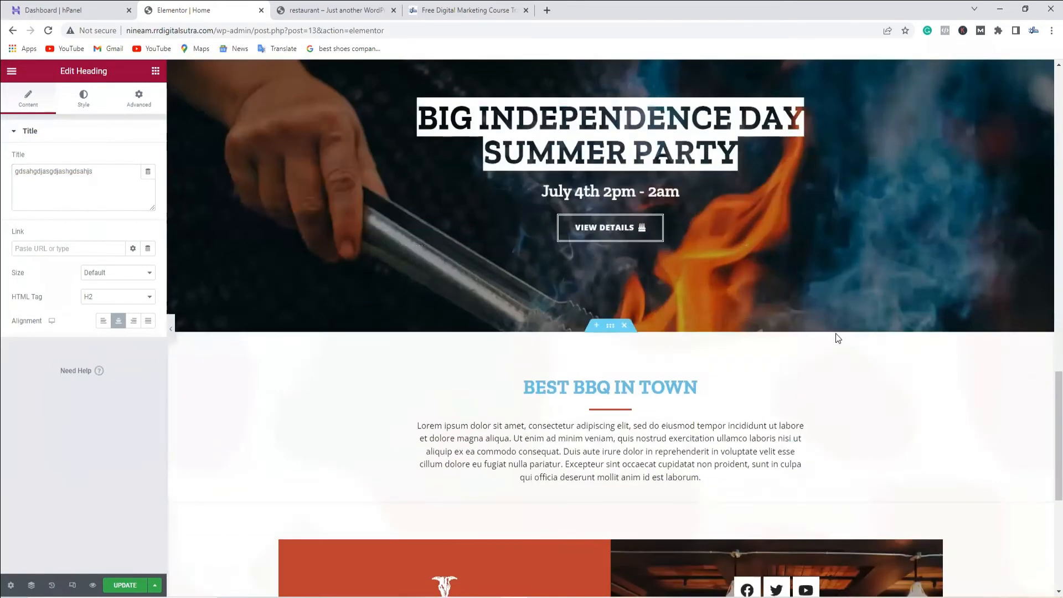
{"action": "scroll", "coordinate": [839, 338], "scroll_direction": "down", "scroll_amount": 3}
{"action": "left_click", "coordinate": [612, 114]}
{"action": "right_click", "coordinate": [620, 118]}
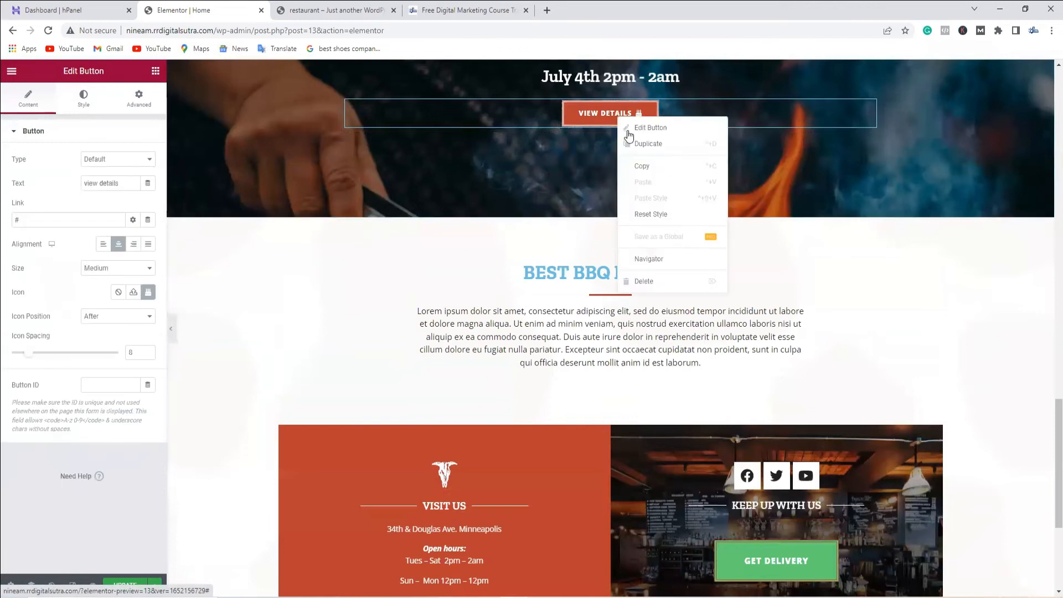
{"action": "left_click", "coordinate": [647, 282]}
Replace the paragraph under Best BBQ in Town with the placeholder text "sdhadghsagdhsgddhsgshghsgfhsdgfhdfdf".
{"action": "scroll", "coordinate": [693, 302], "scroll_direction": "down", "scroll_amount": 3}
{"action": "scroll", "coordinate": [654, 255], "scroll_direction": "up", "scroll_amount": 2}
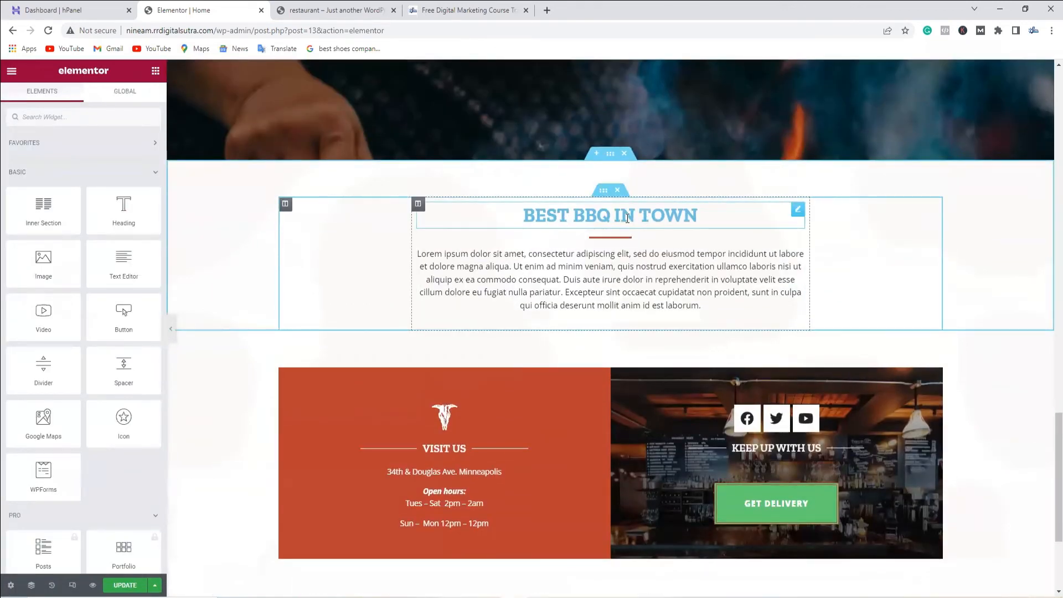
{"action": "left_click", "coordinate": [592, 285]}
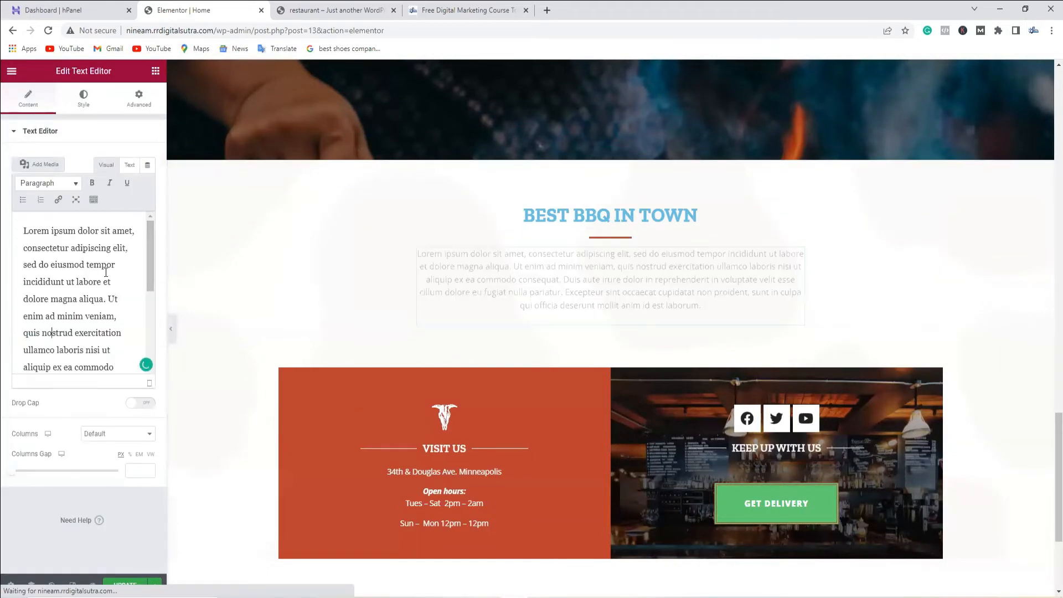
{"action": "key", "text": "BackSpace"}
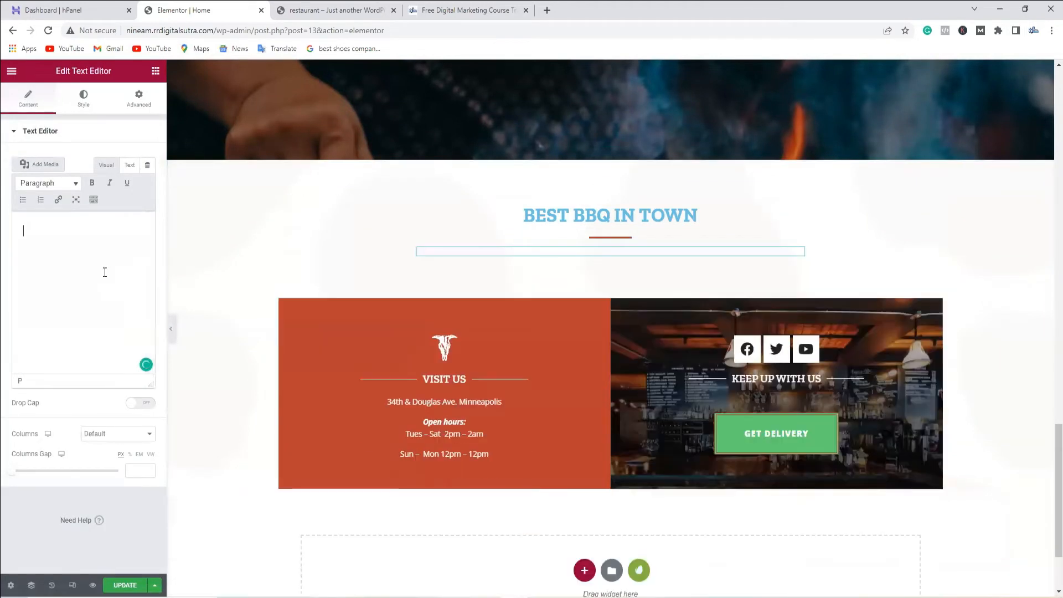
{"action": "type", "text": "sdhadghsagdhsgd"}
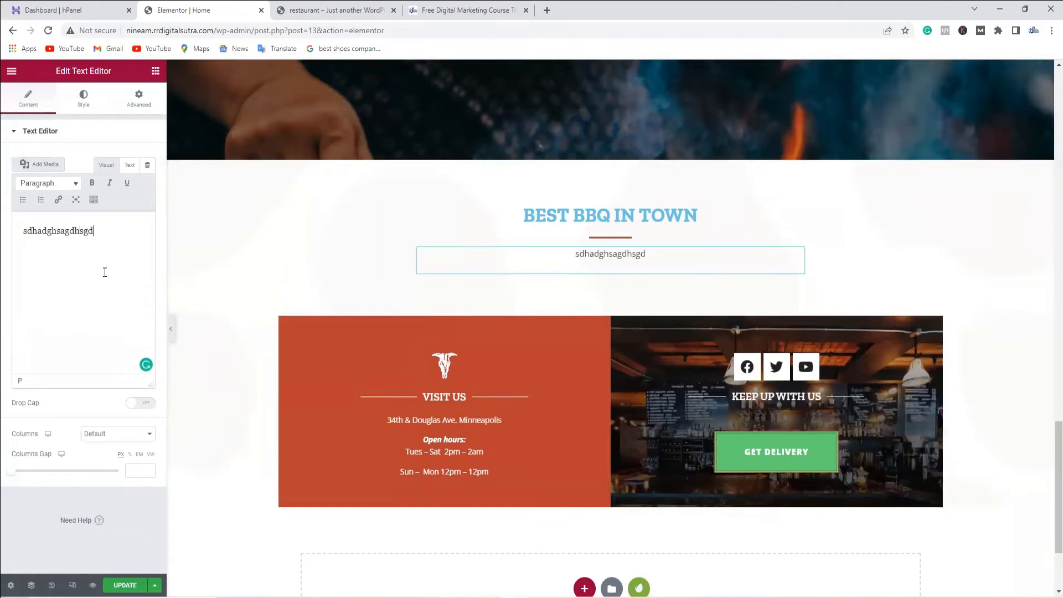
{"action": "type", "text": "dhsgshghsgfhsdgfhdfdf"}
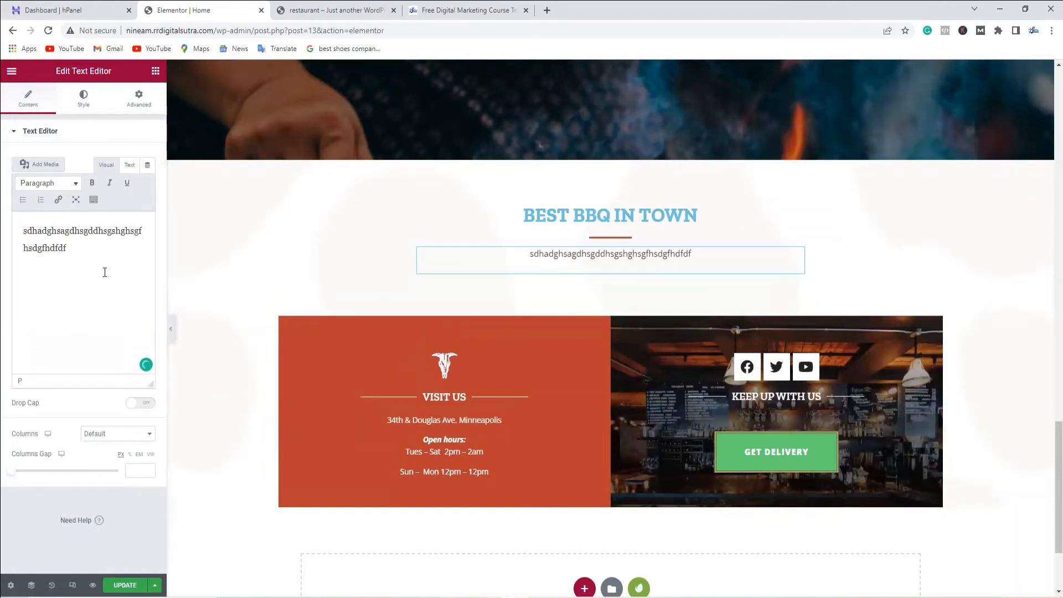
Open the opening hours text and the address text in the Visit Us block for editing.
{"action": "scroll", "coordinate": [441, 360], "scroll_direction": "down", "scroll_amount": 2}
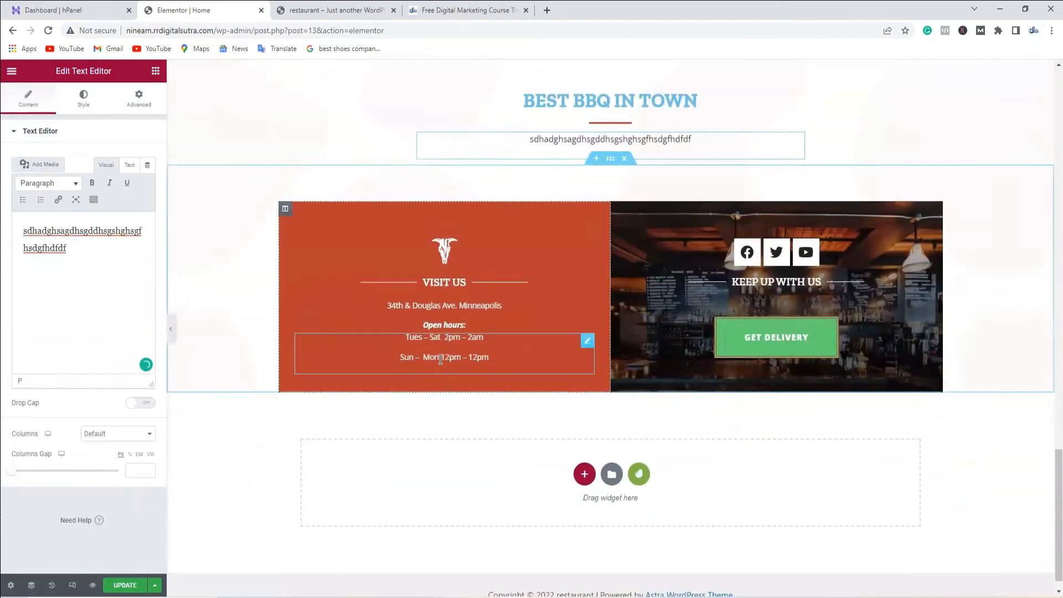
{"action": "left_click", "coordinate": [440, 360]}
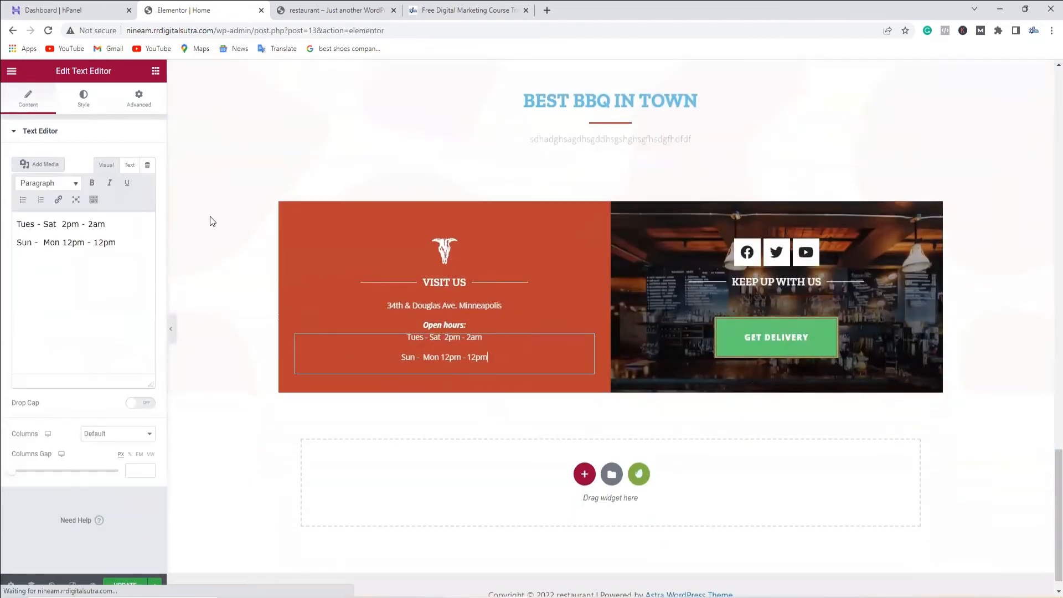
{"action": "left_click", "coordinate": [427, 320]}
{"action": "left_click", "coordinate": [86, 233]}
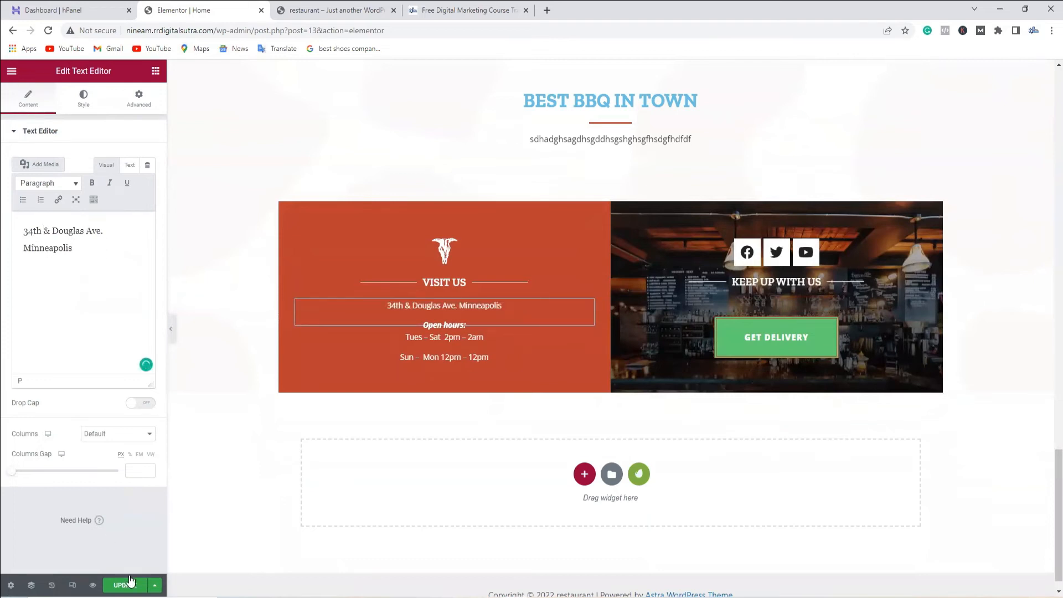
Select the social icons above Keep Up With Us and inspect the Facebook, Twitter and Youtube item settings.
{"action": "left_click", "coordinate": [745, 258]}
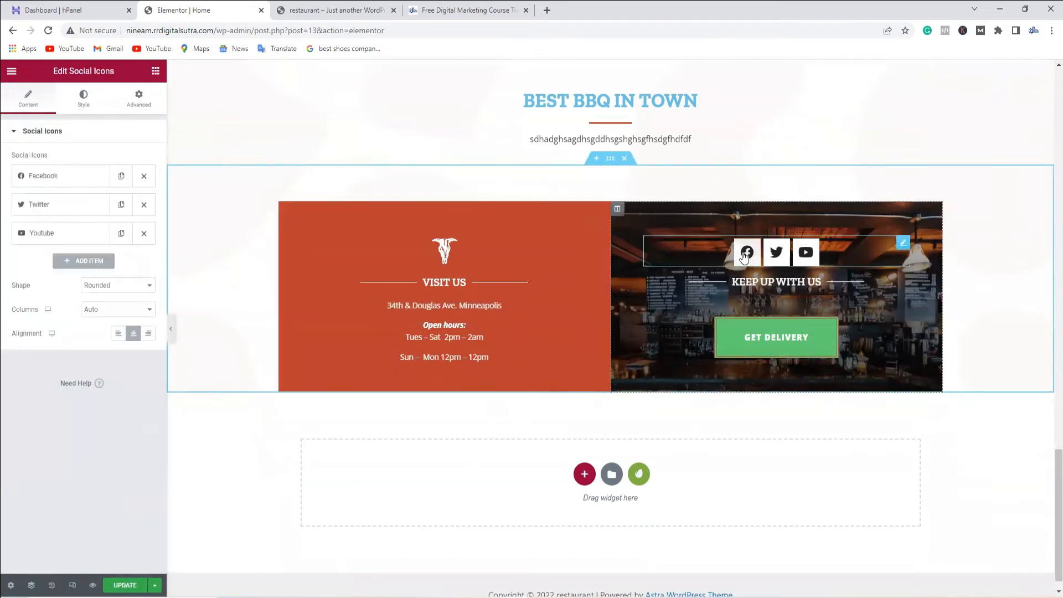
{"action": "left_click", "coordinate": [43, 175]}
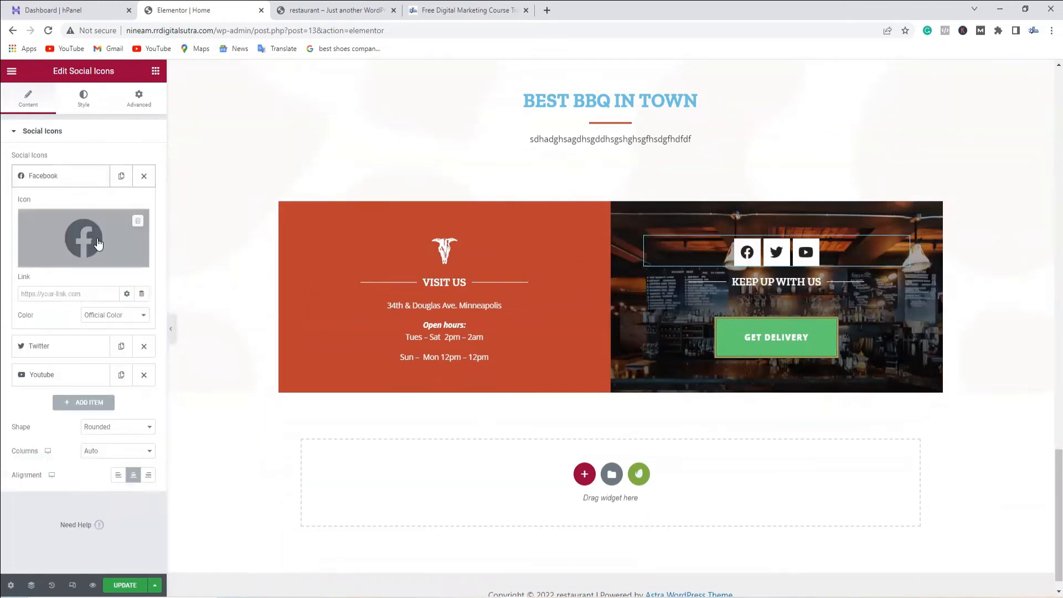
{"action": "left_click", "coordinate": [59, 178]}
{"action": "left_click", "coordinate": [40, 205]}
{"action": "left_click", "coordinate": [72, 213]}
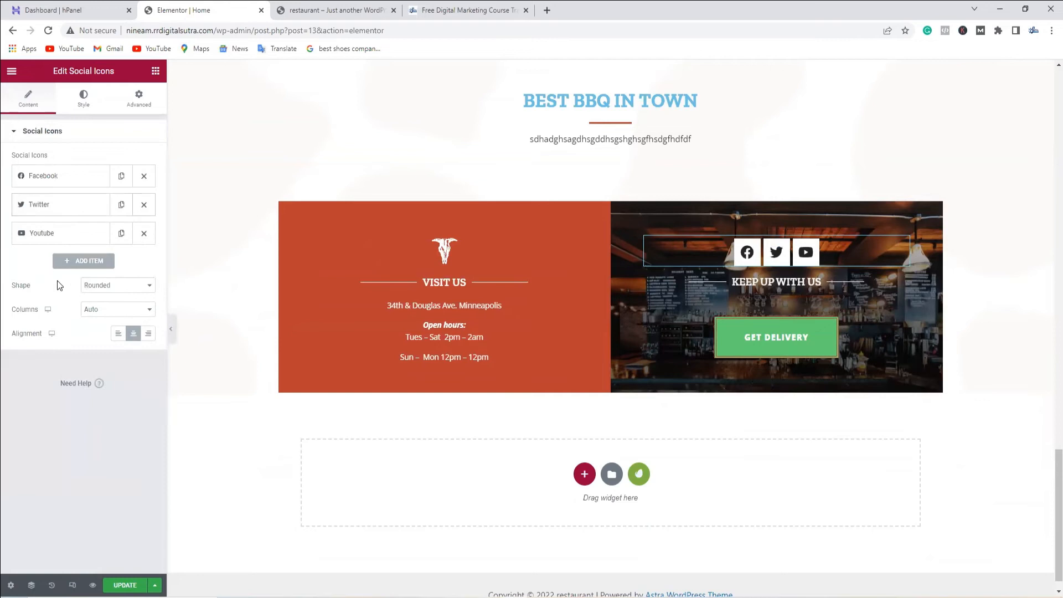
{"action": "left_click", "coordinate": [61, 235]}
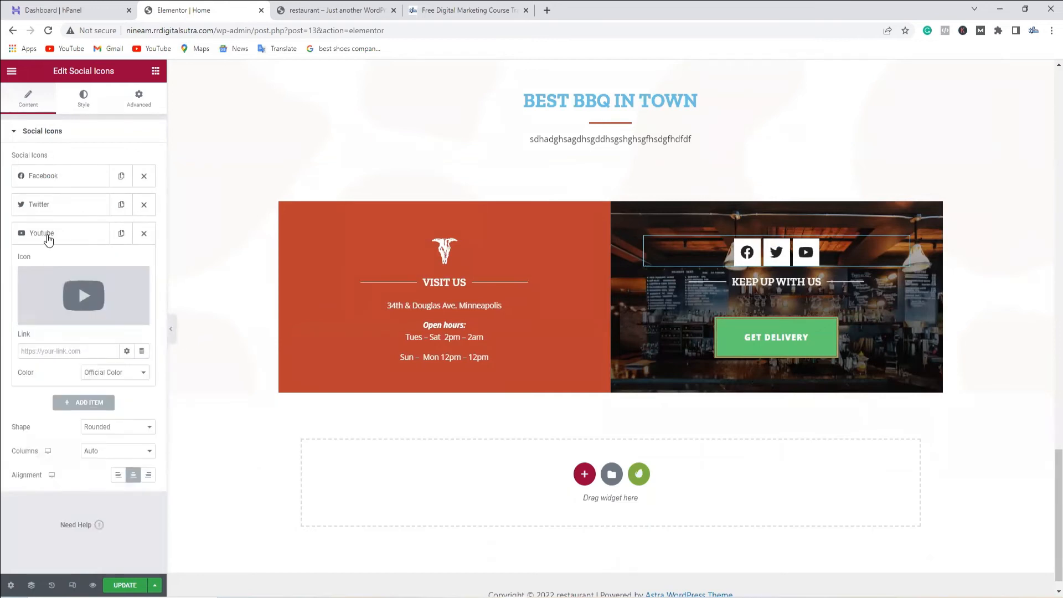
{"action": "left_click", "coordinate": [48, 238]}
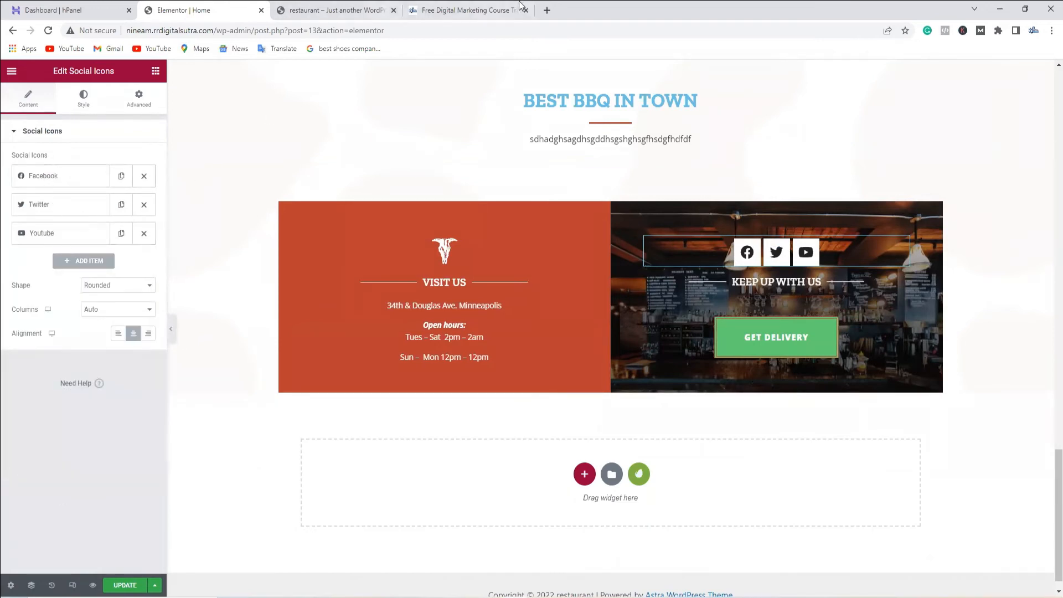
Open Facebook in a new browser tab.
{"action": "left_click", "coordinate": [547, 10]}
{"action": "type", "text": "f"}
{"action": "key", "text": "Return"}
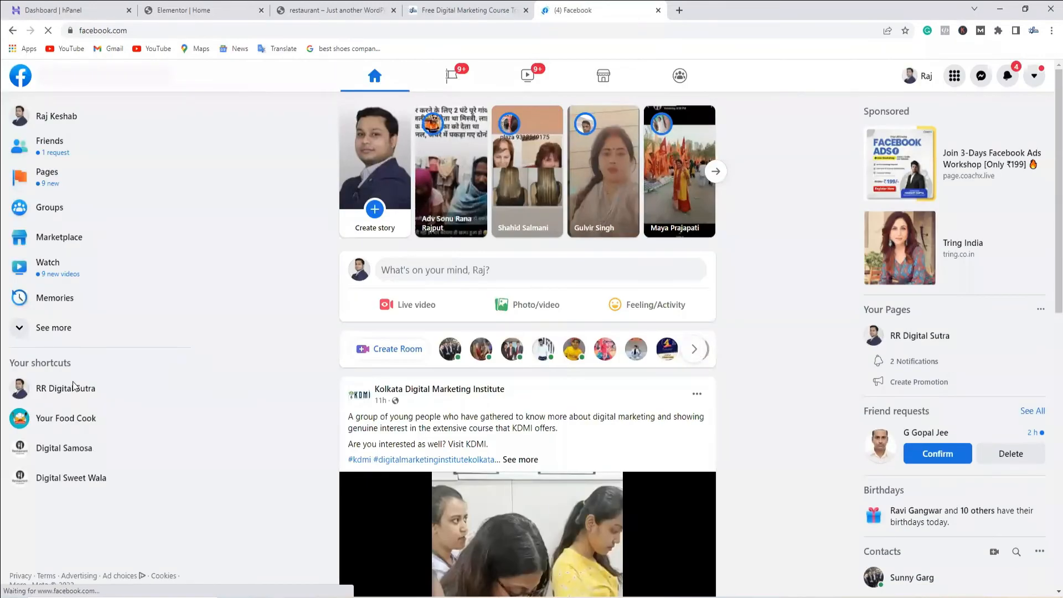
Copy the RR Digital Sutra Facebook page address into the Facebook icon's link and update the Home page.
{"action": "left_click", "coordinate": [70, 391]}
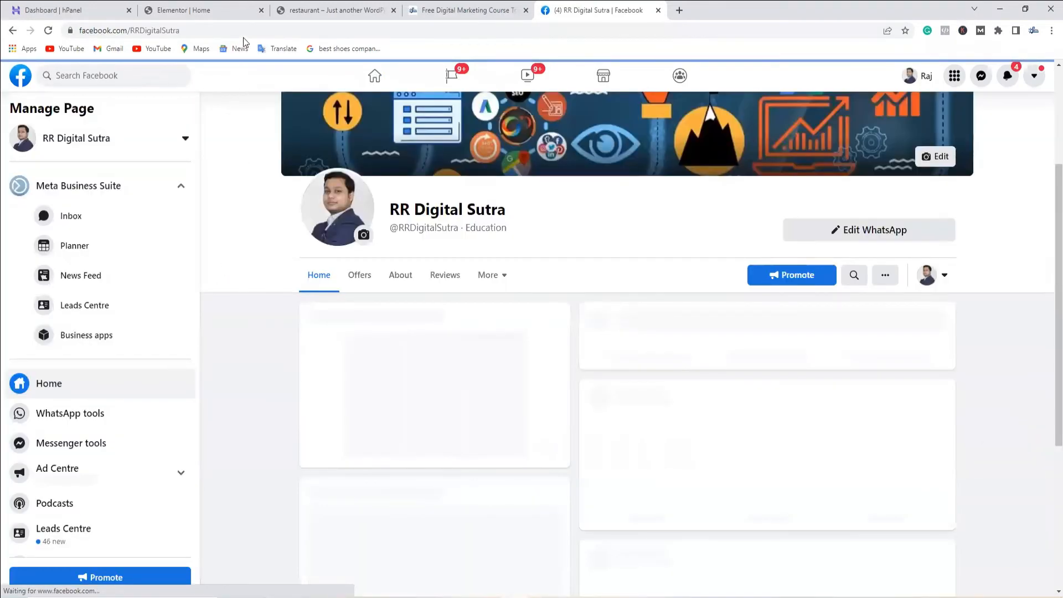
{"action": "left_click", "coordinate": [204, 30]}
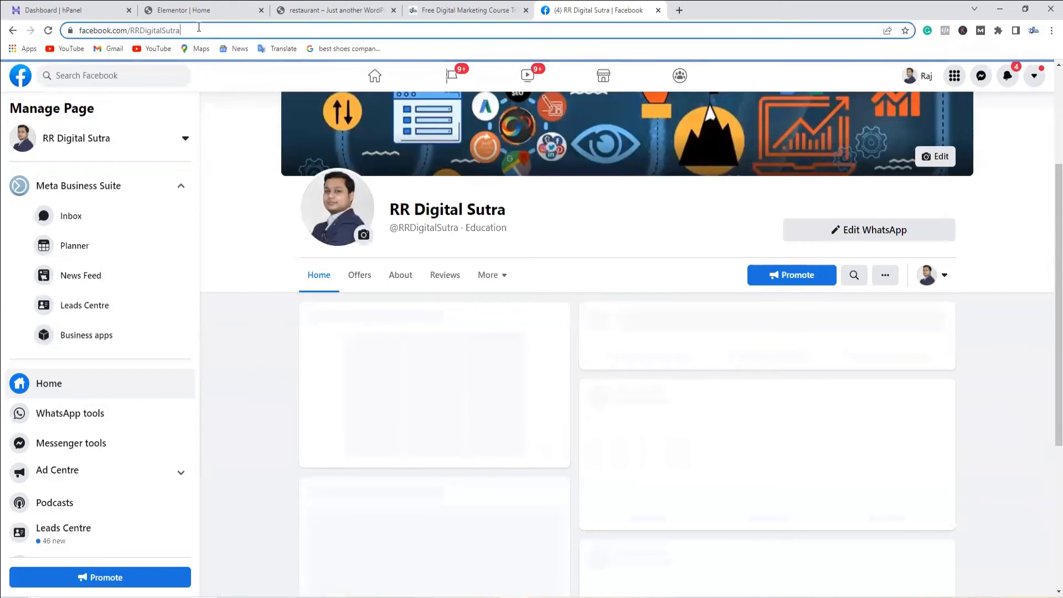
{"action": "left_click", "coordinate": [324, 10]}
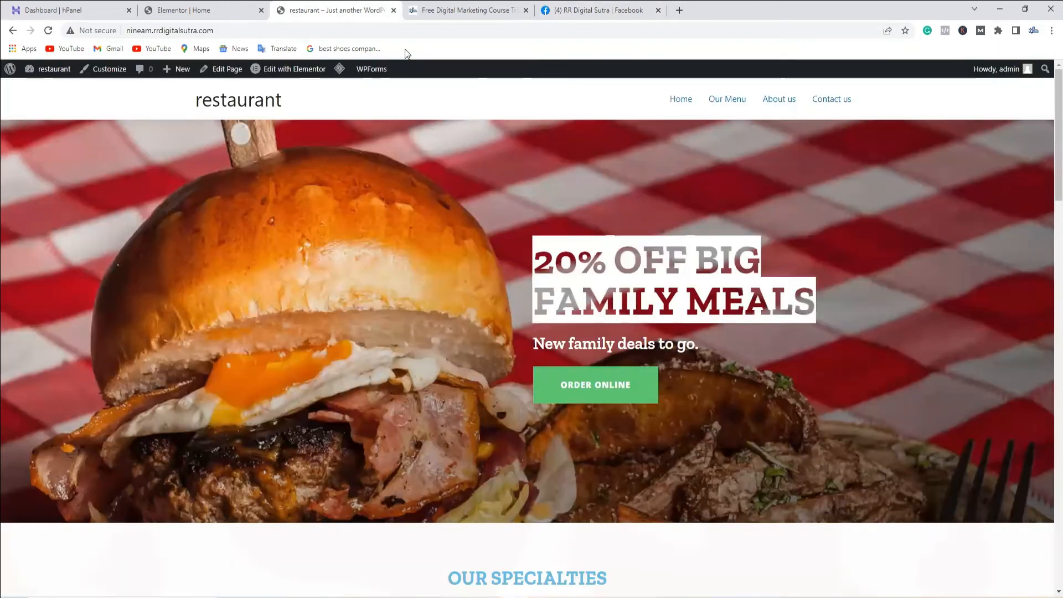
{"action": "left_click", "coordinate": [188, 10]}
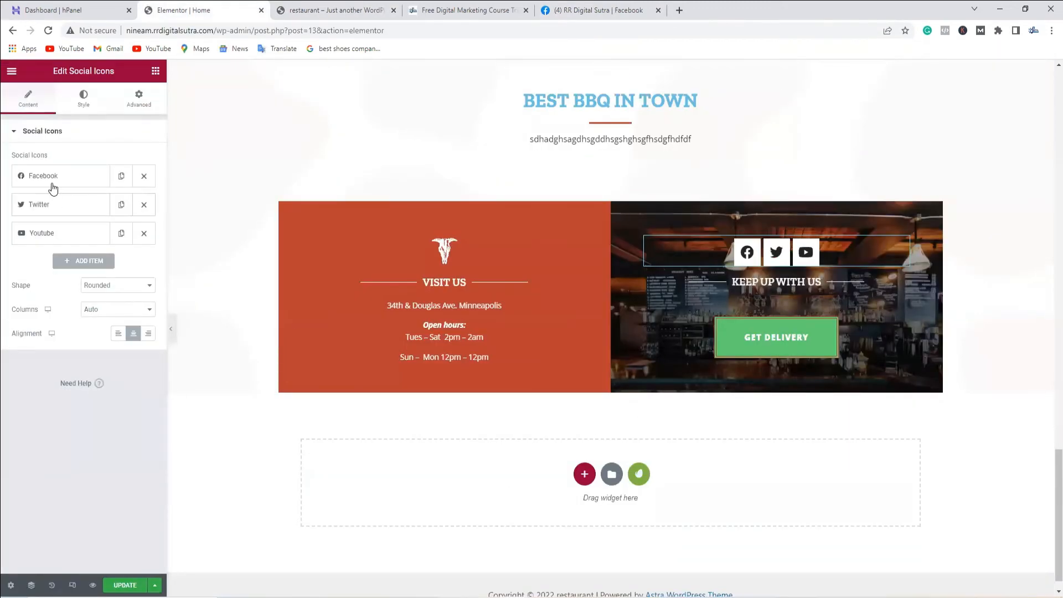
{"action": "left_click", "coordinate": [49, 180]}
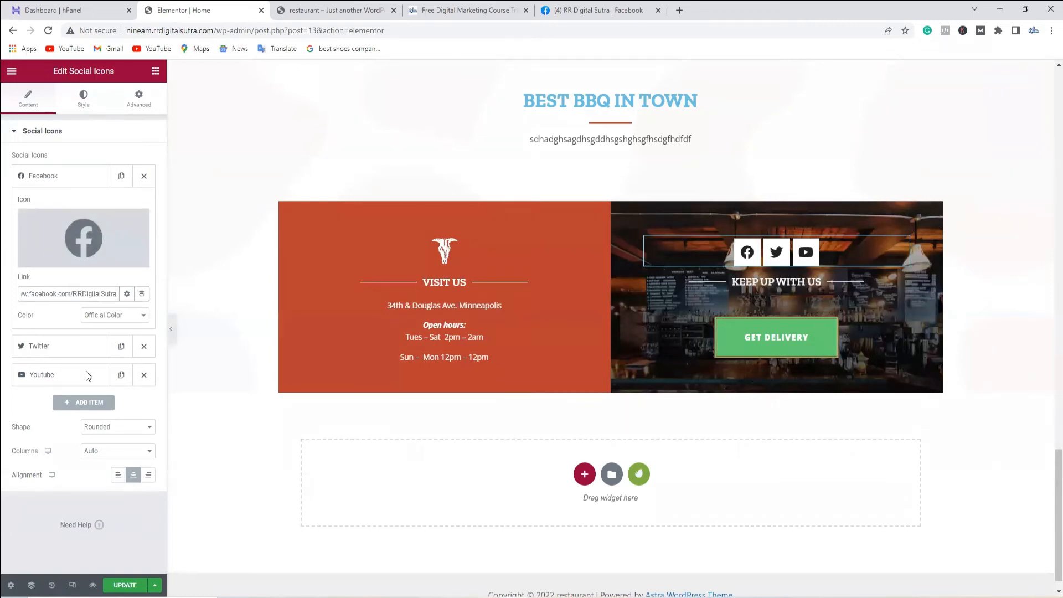
{"action": "left_click", "coordinate": [122, 586]}
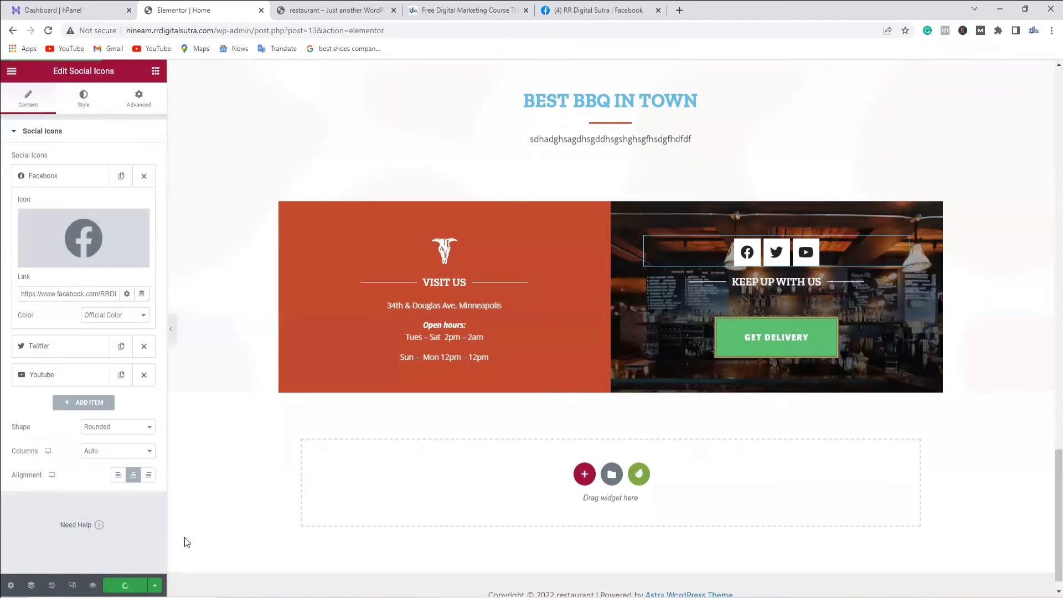
Test the Facebook icon above Keep Up With Us on the live site and close the page it opens.
{"action": "left_click", "coordinate": [358, 10]}
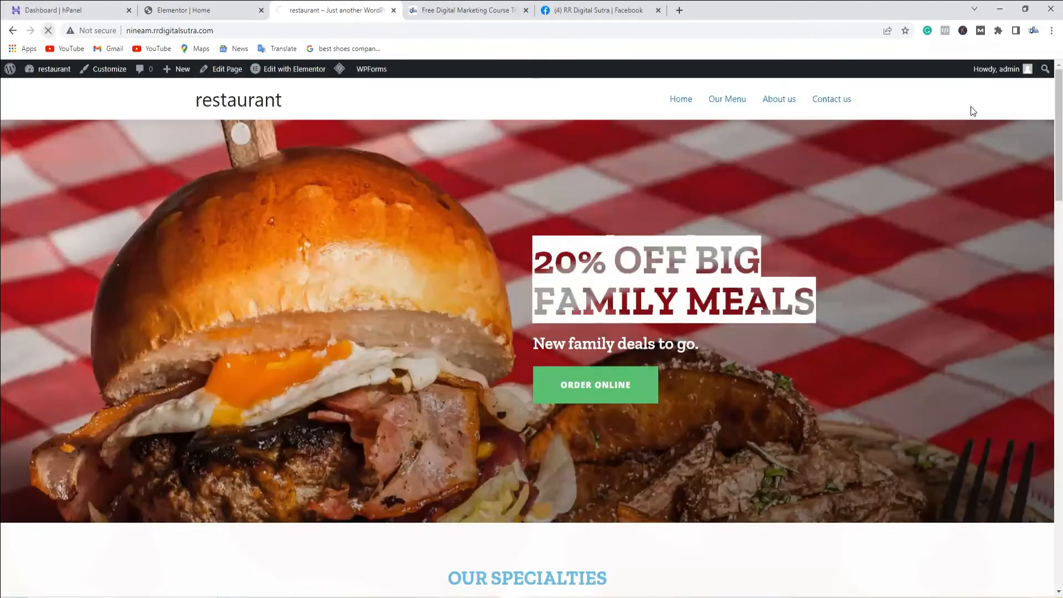
{"action": "scroll", "coordinate": [781, 450], "scroll_direction": "down", "scroll_amount": 20}
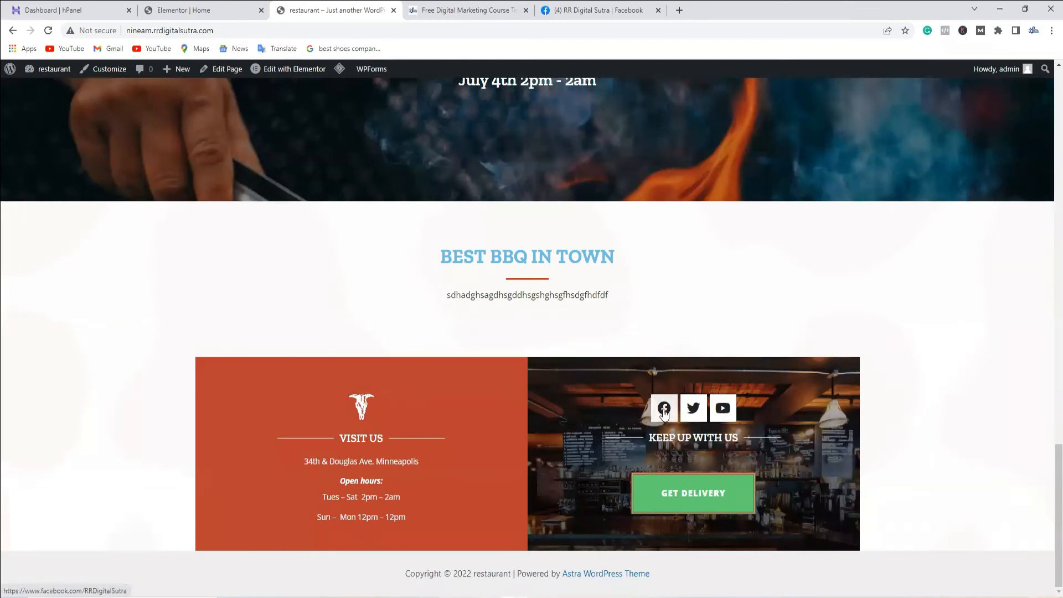
{"action": "left_click", "coordinate": [663, 412]}
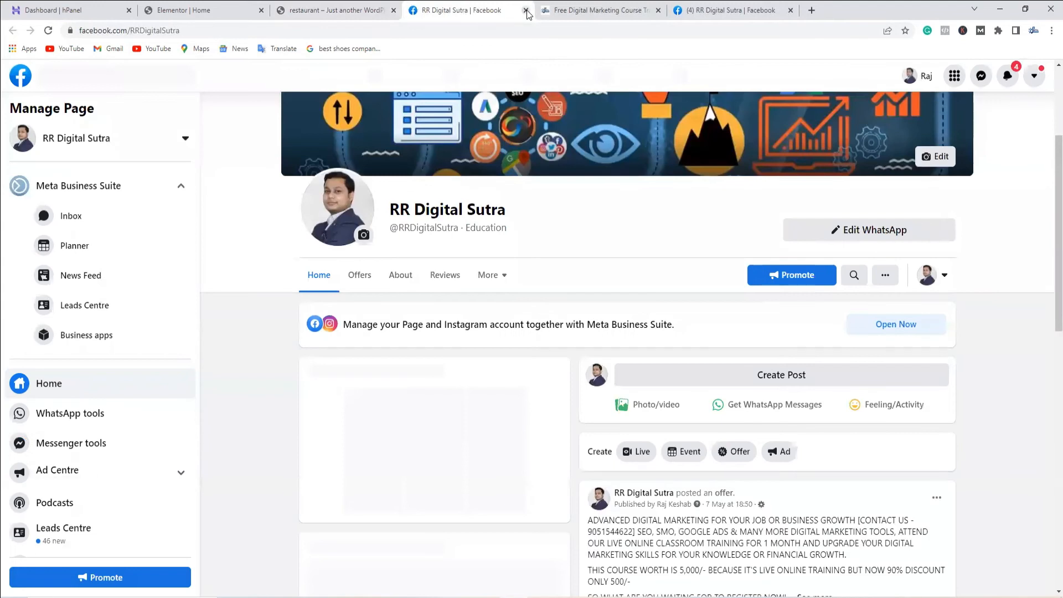
{"action": "left_click", "coordinate": [526, 10]}
Add a fourth item to the social icons in the Elementor editor and give it the Instagram icon.
{"action": "left_click", "coordinate": [188, 7]}
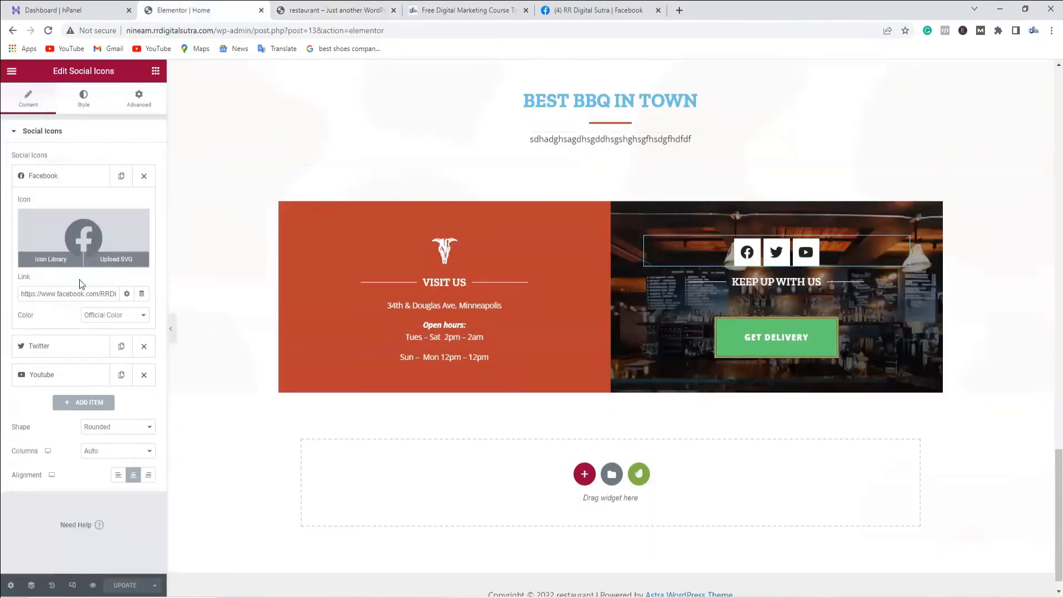
{"action": "left_click", "coordinate": [78, 403]}
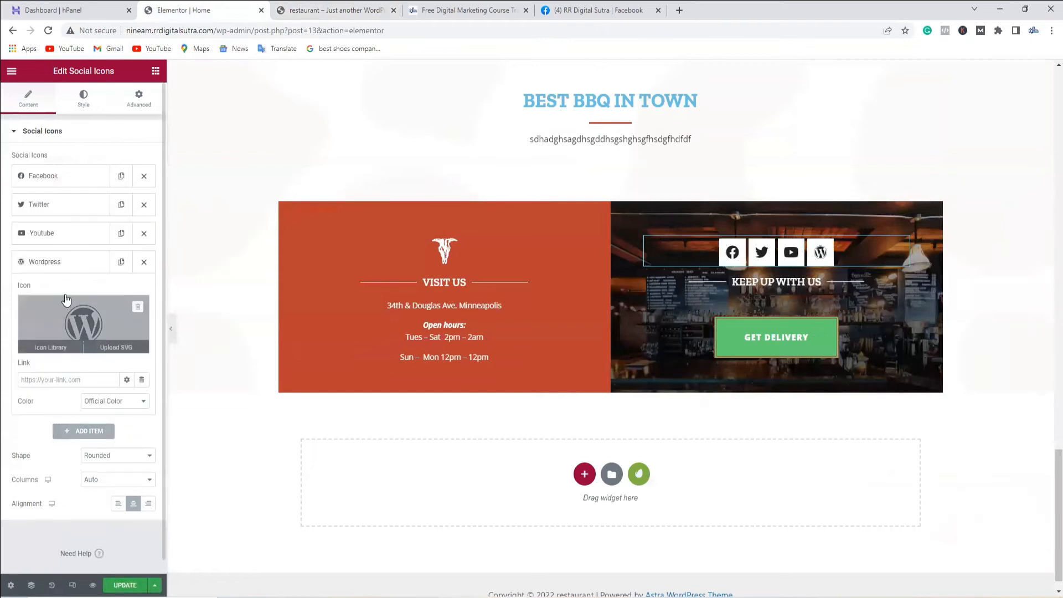
{"action": "left_click", "coordinate": [79, 322]}
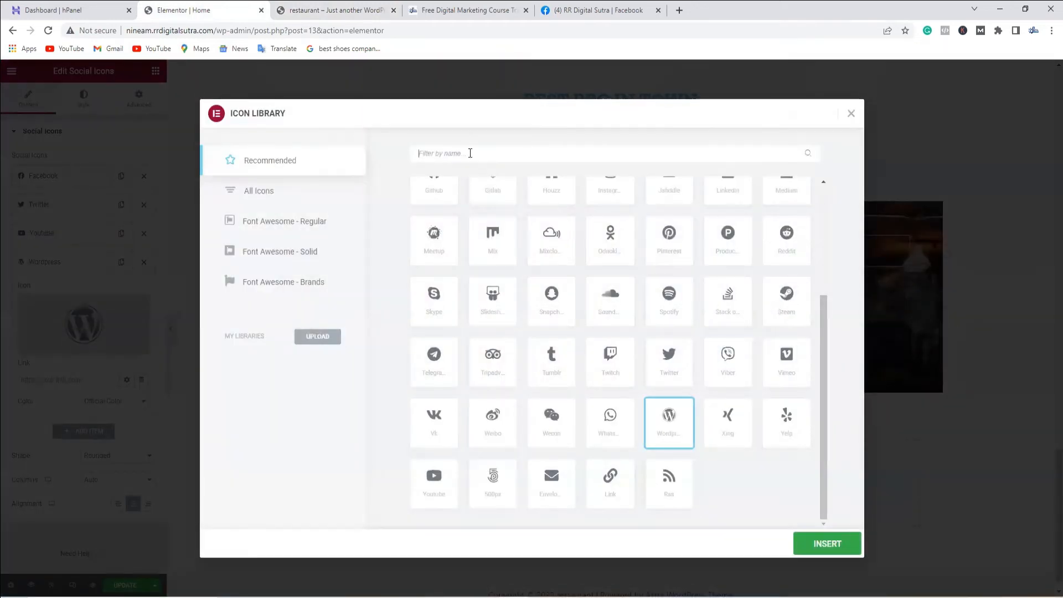
{"action": "type", "text": "inst"}
{"action": "left_click", "coordinate": [435, 226]}
{"action": "left_click", "coordinate": [828, 544]}
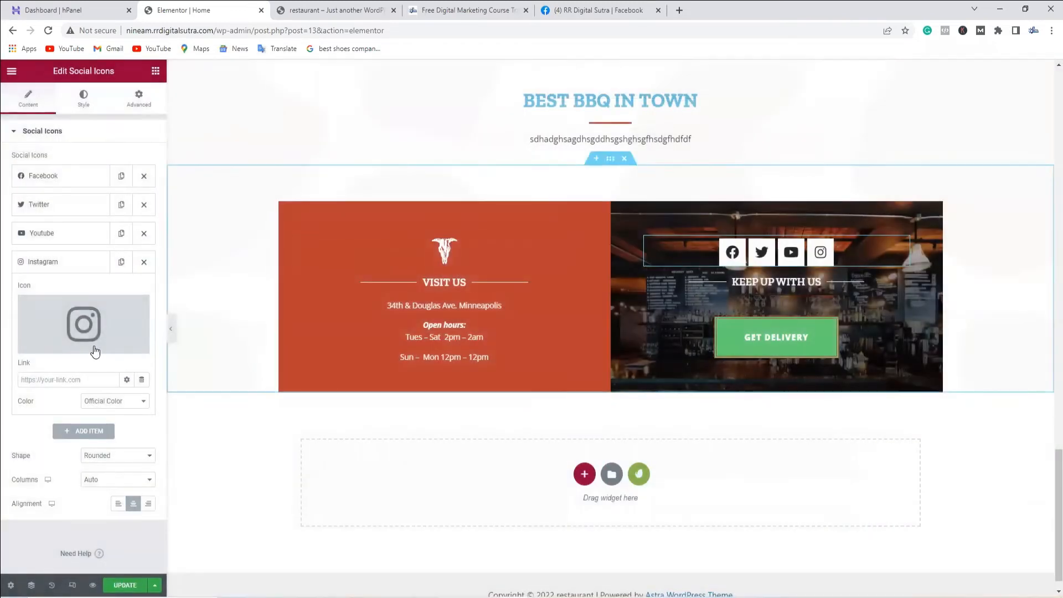
Add a fifth item to the social icons and give it the Youtube icon from the icon library.
{"action": "left_click", "coordinate": [83, 431]}
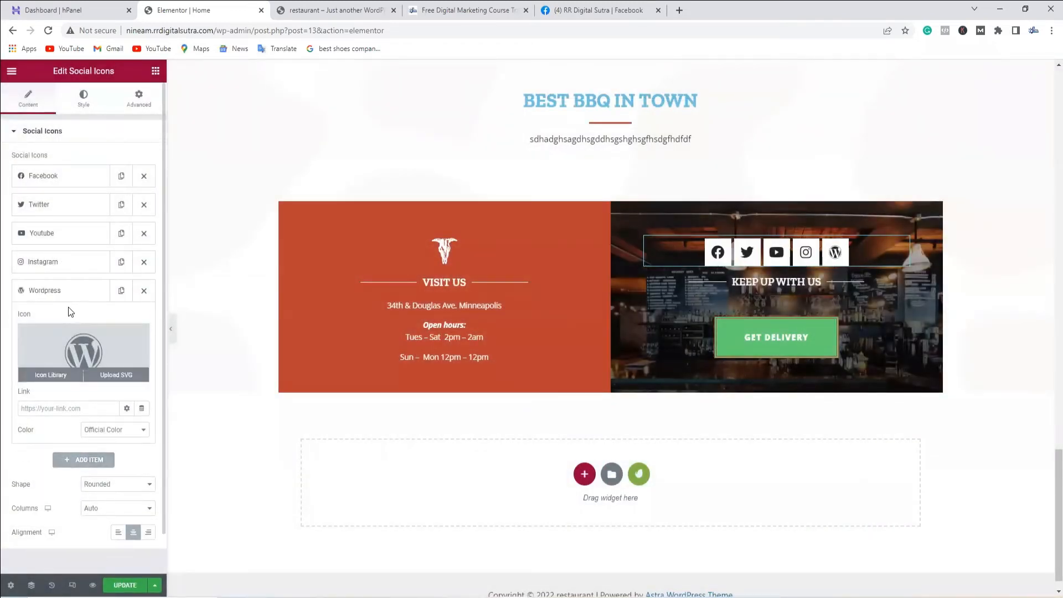
{"action": "left_click", "coordinate": [53, 352]}
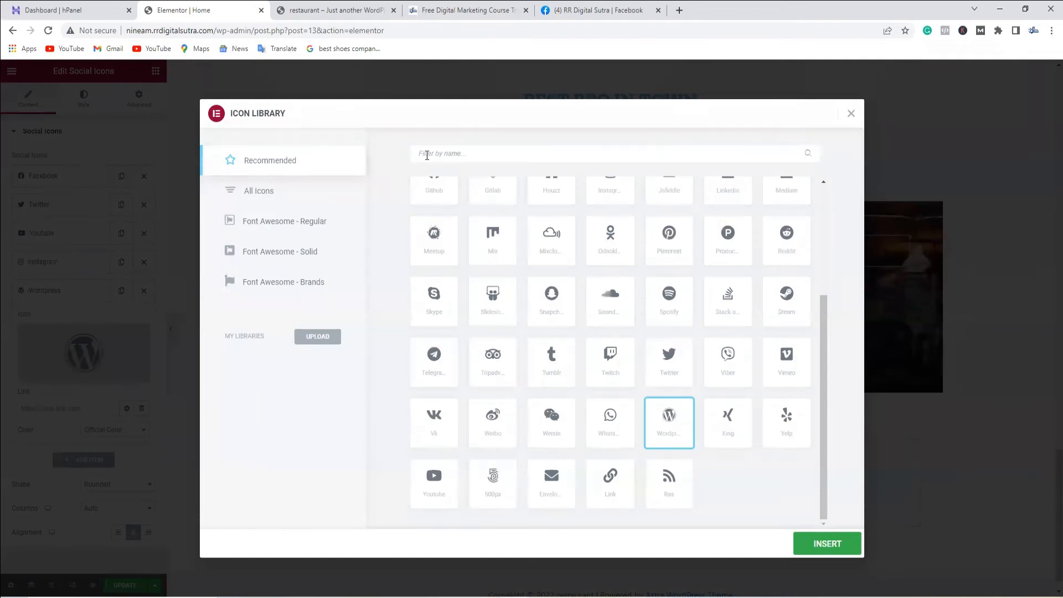
{"action": "type", "text": "you"}
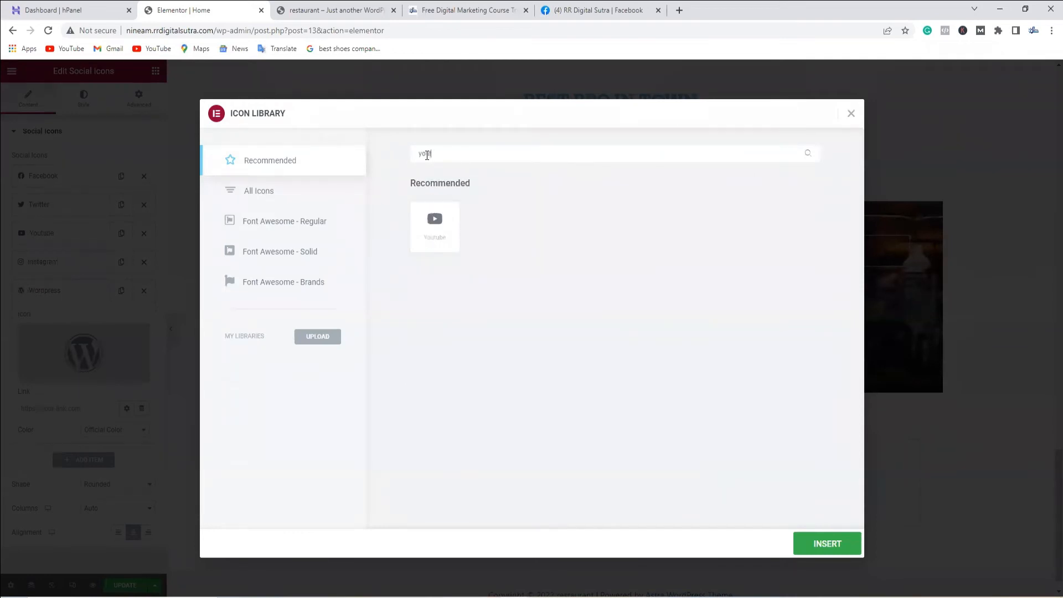
{"action": "left_click", "coordinate": [435, 224]}
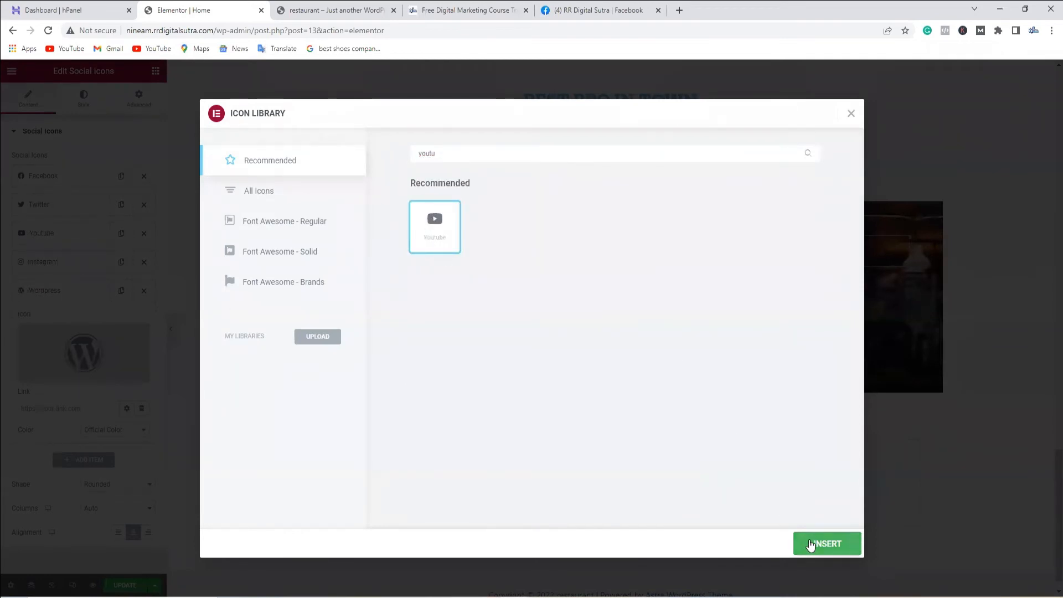
{"action": "left_click", "coordinate": [812, 544]}
{"action": "left_click", "coordinate": [69, 292]}
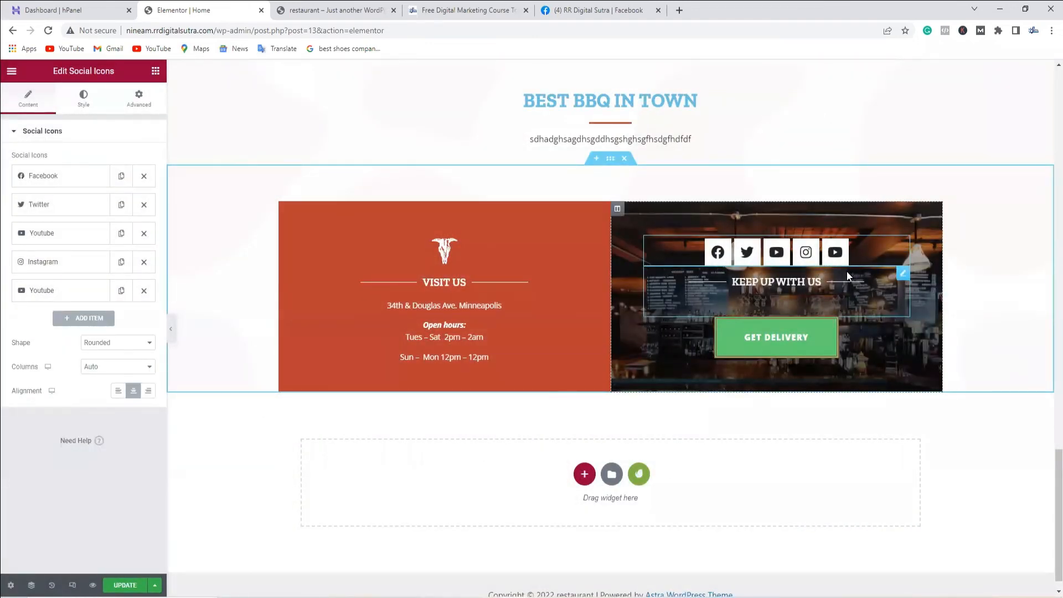
Replace the fifth social item's icon with the Linkedin icon.
{"action": "left_click", "coordinate": [61, 292]}
{"action": "left_click", "coordinate": [83, 352]}
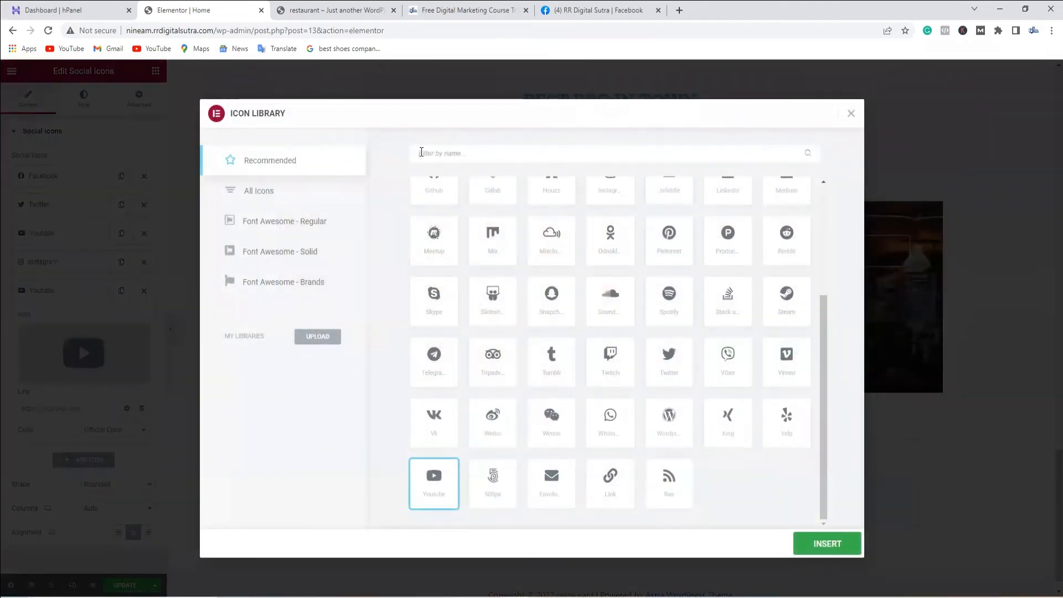
{"action": "left_click", "coordinate": [421, 153]}
{"action": "type", "text": "li"}
{"action": "left_click", "coordinate": [435, 225]}
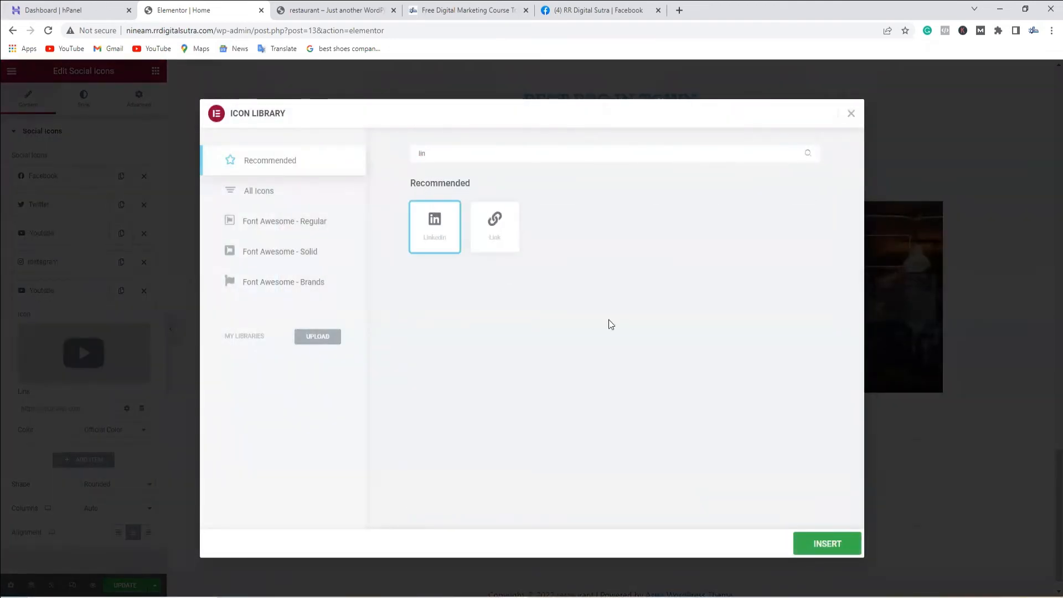
{"action": "left_click", "coordinate": [844, 547]}
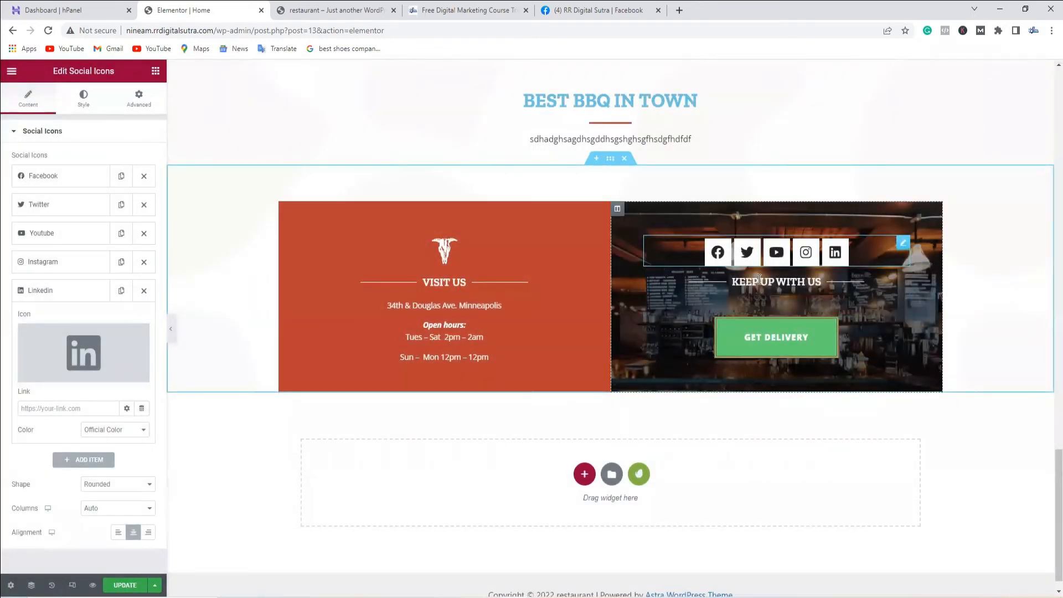
Insert a new single-column section between the hero banner and the section with the four priced dishes.
{"action": "scroll", "coordinate": [470, 391], "scroll_direction": "up", "scroll_amount": 1}
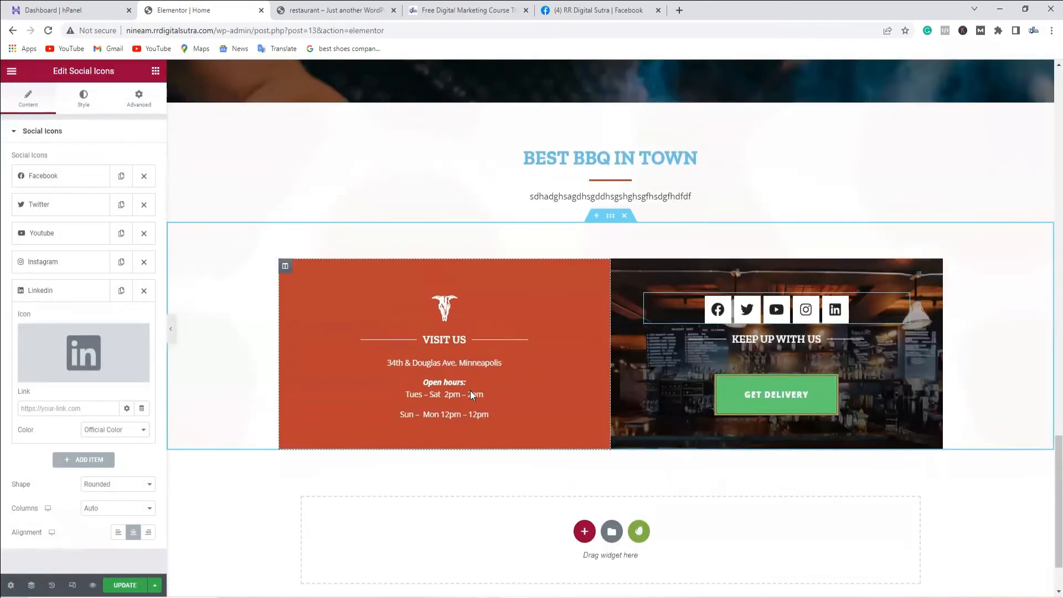
{"action": "scroll", "coordinate": [471, 390], "scroll_direction": "up", "scroll_amount": 20}
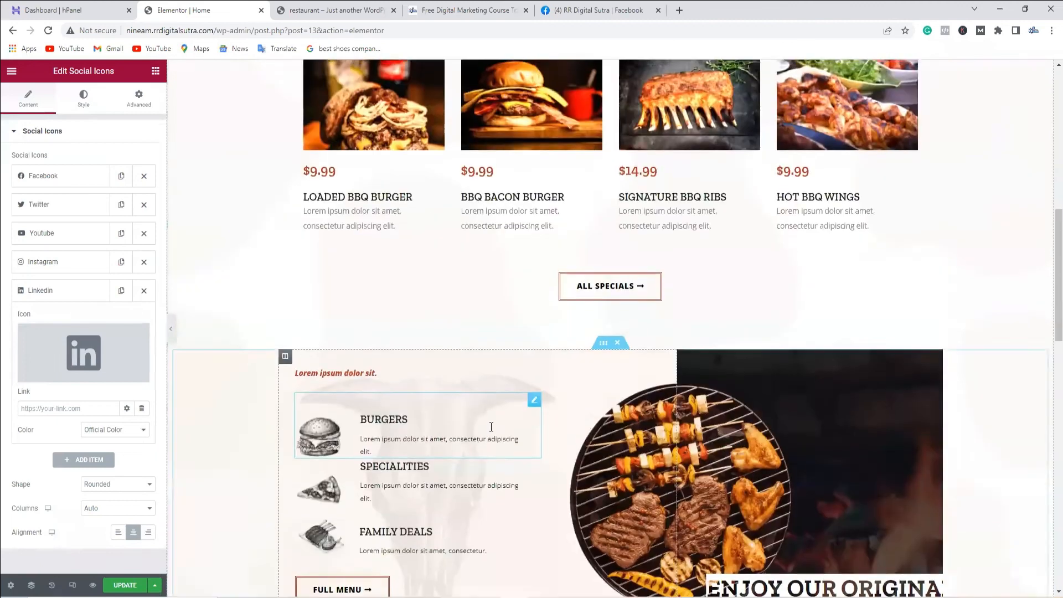
{"action": "scroll", "coordinate": [626, 464], "scroll_direction": "up", "scroll_amount": 4}
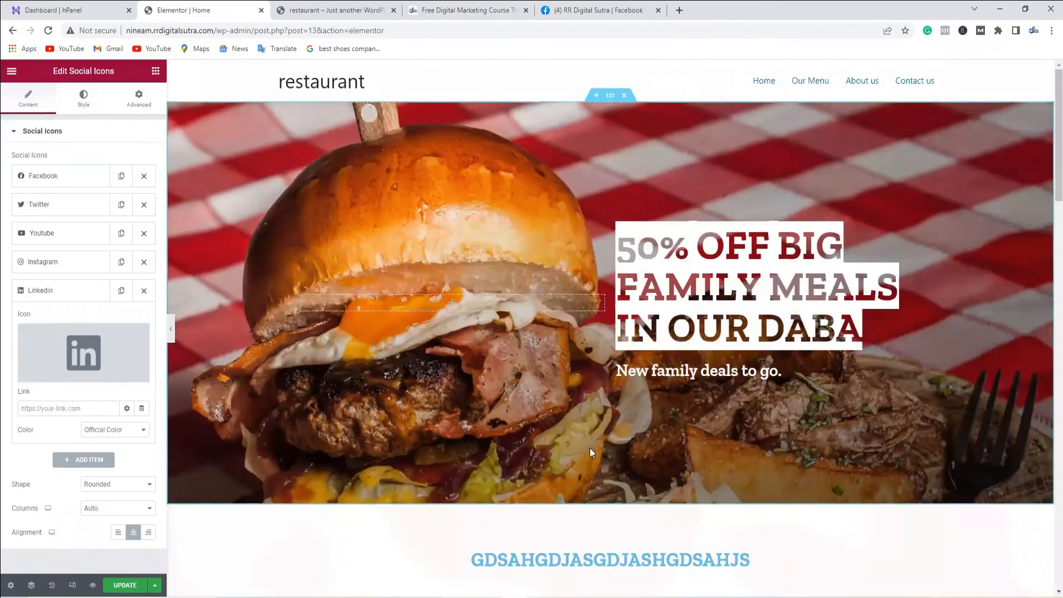
{"action": "scroll", "coordinate": [660, 439], "scroll_direction": "down", "scroll_amount": 7}
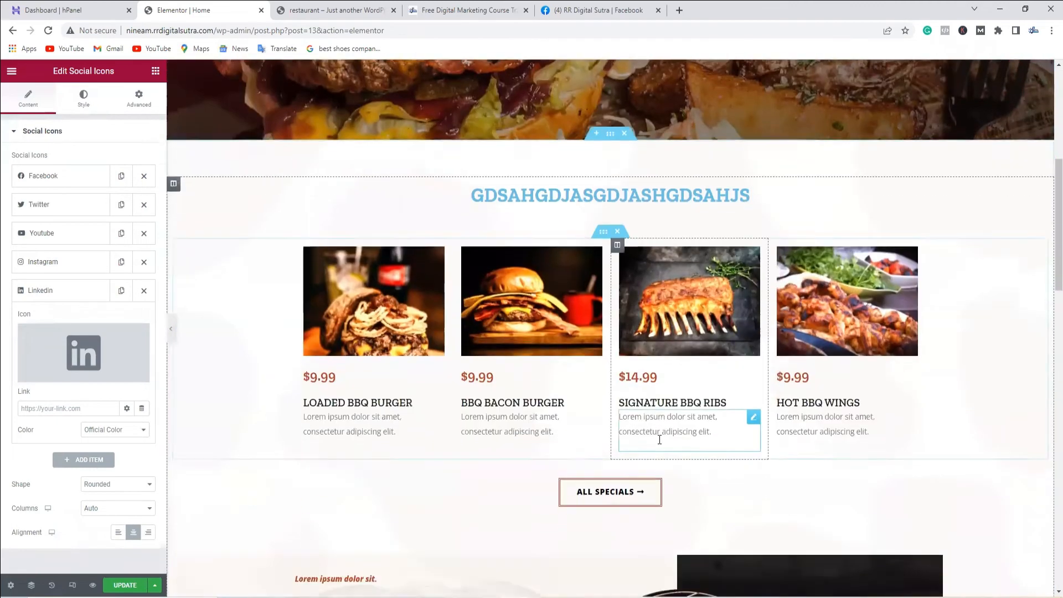
{"action": "scroll", "coordinate": [623, 423], "scroll_direction": "up", "scroll_amount": 2}
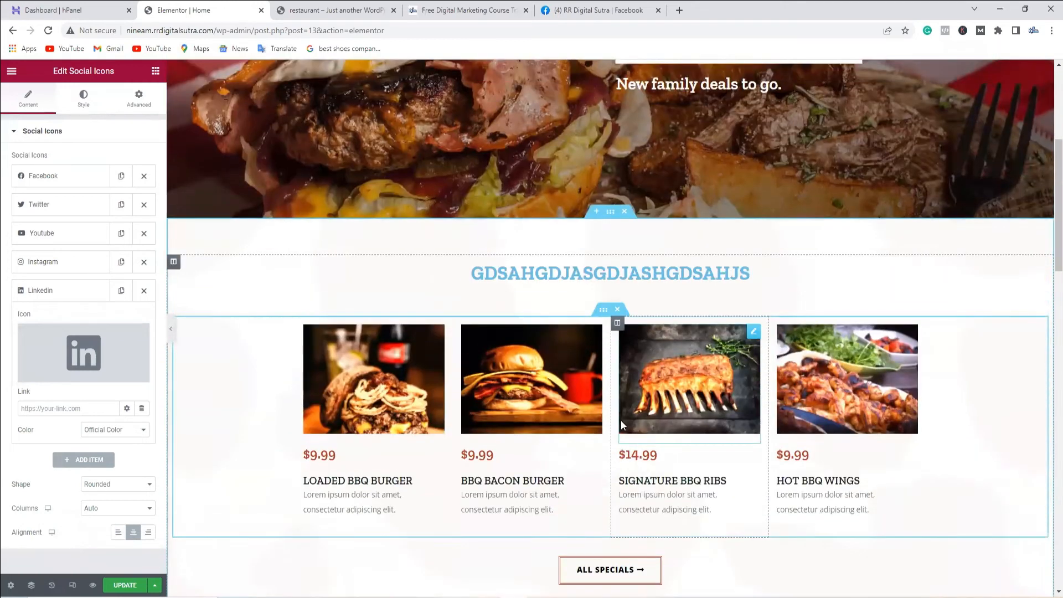
{"action": "left_click", "coordinate": [595, 212]}
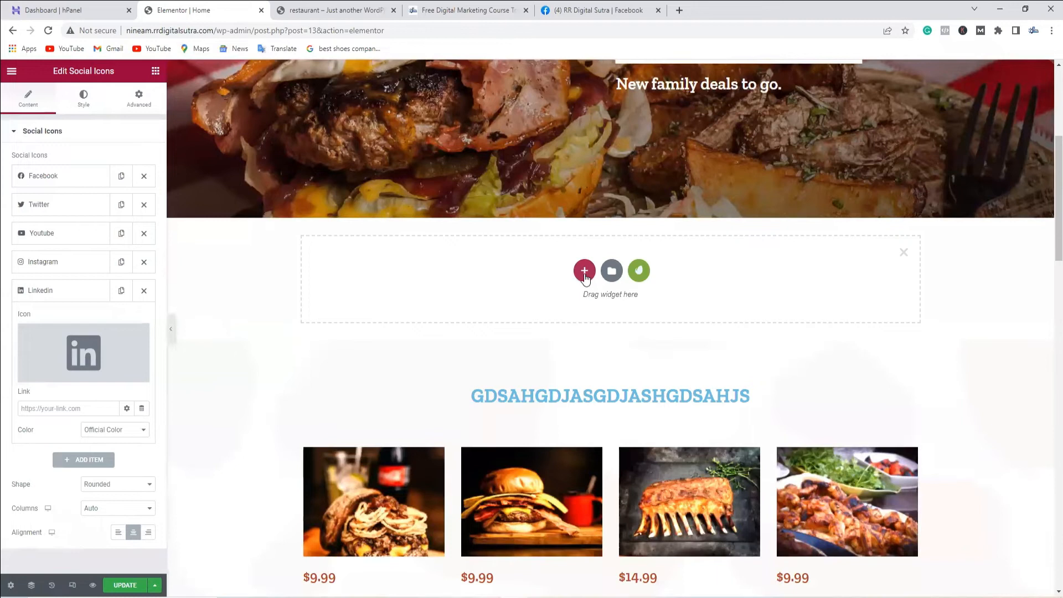
{"action": "left_click", "coordinate": [585, 271]}
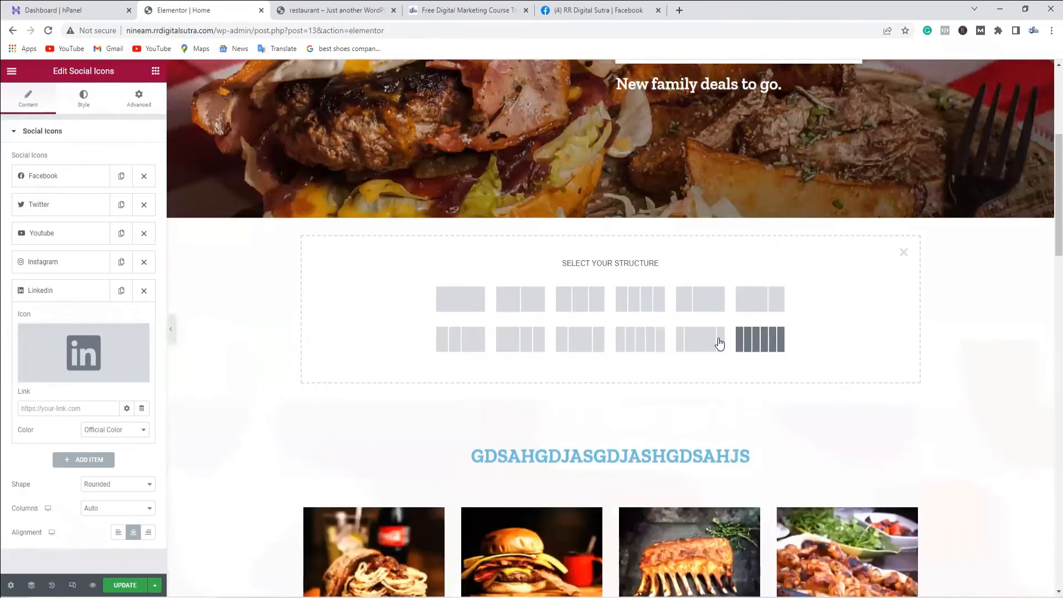
{"action": "left_click", "coordinate": [478, 301]}
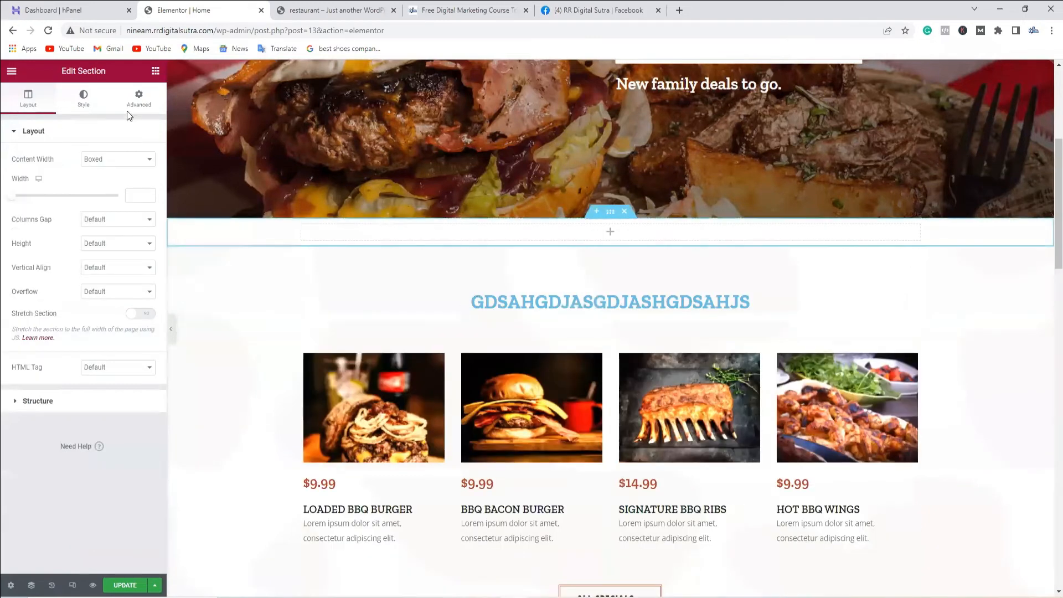
Place an Image widget in the new single-column section and open its image selection.
{"action": "left_click", "coordinate": [155, 73]}
{"action": "left_click_drag", "start_coordinate": [271, 277], "coordinate": [432, 239]}
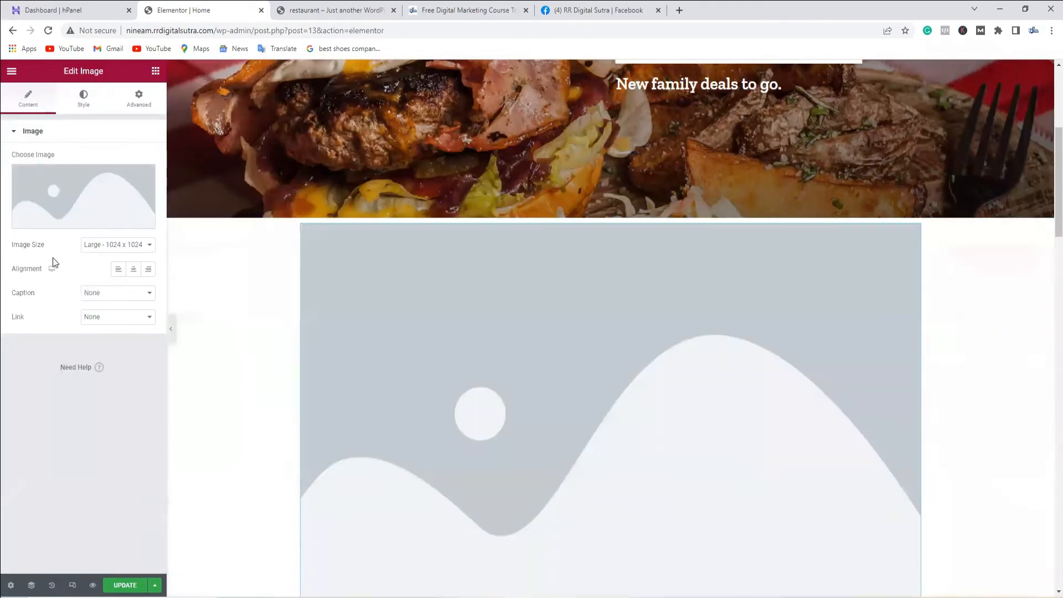
{"action": "left_click", "coordinate": [83, 197]}
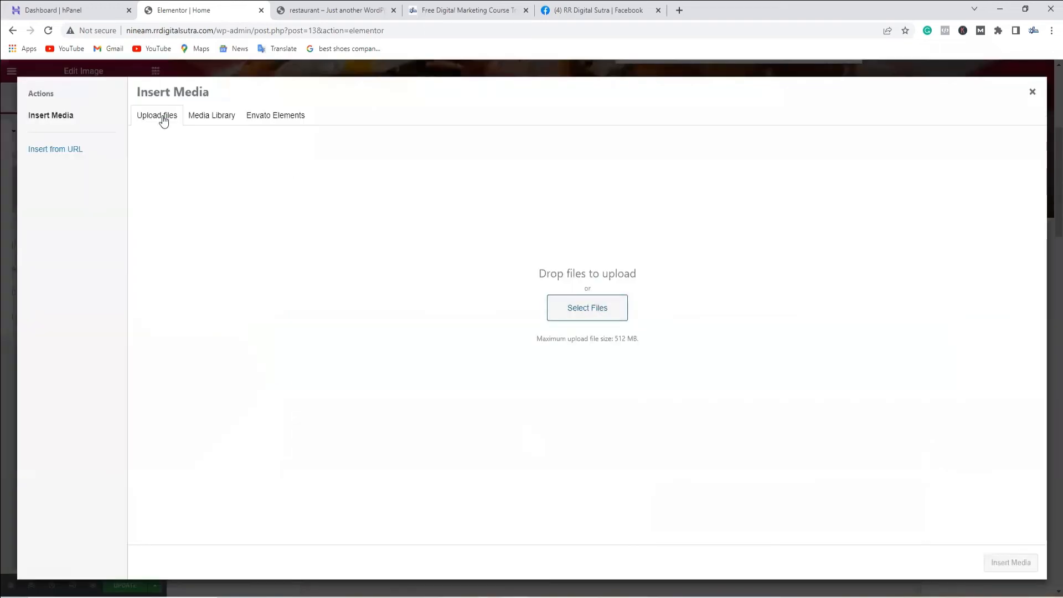
Look through the Media Library and the local files offered for upload, then close the file picker without choosing one.
{"action": "left_click", "coordinate": [206, 121]}
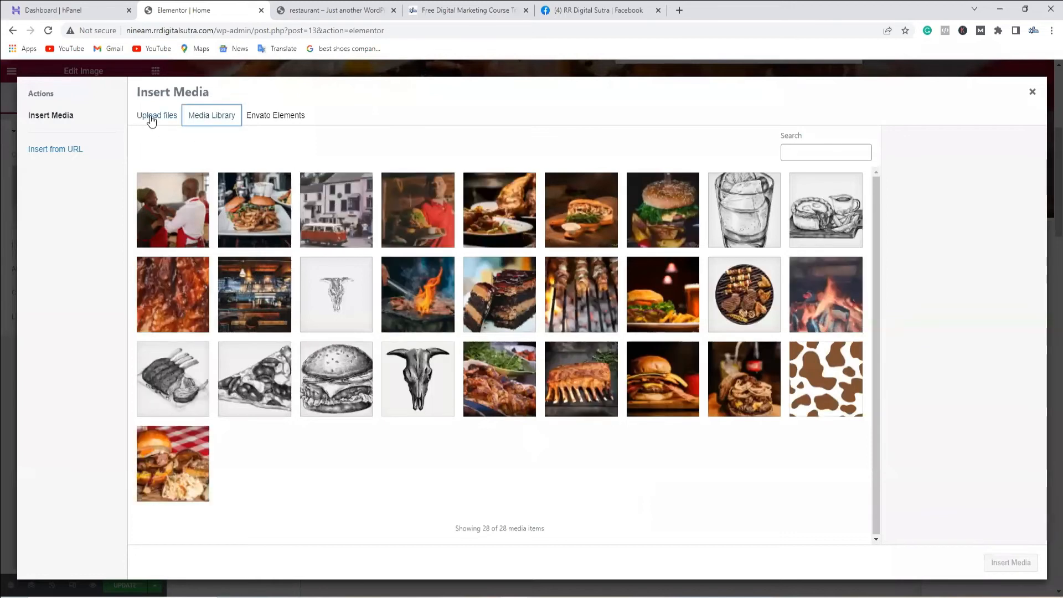
{"action": "left_click", "coordinate": [152, 119]}
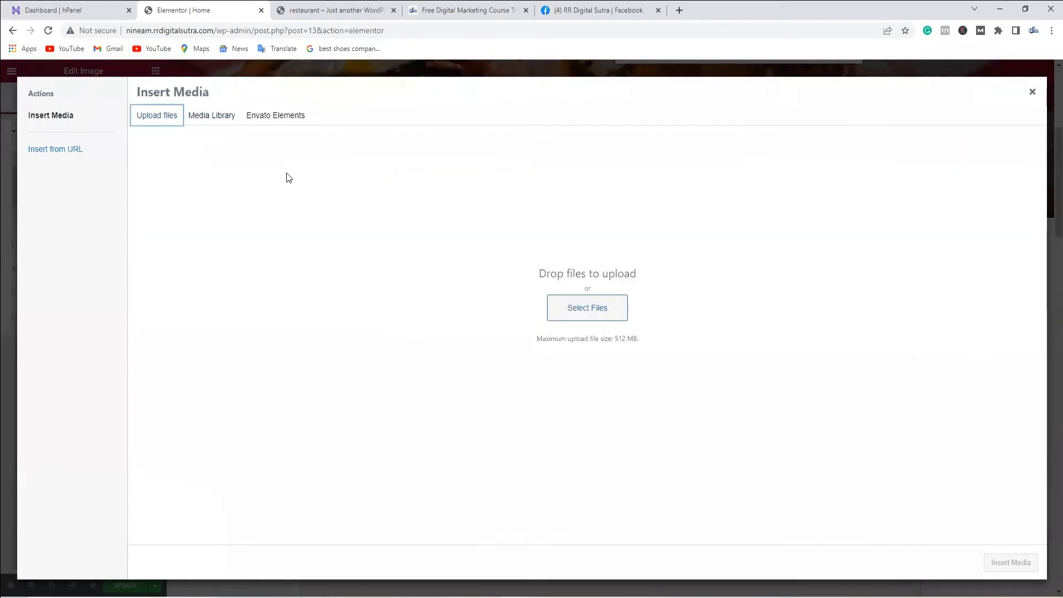
{"action": "left_click", "coordinate": [591, 312]}
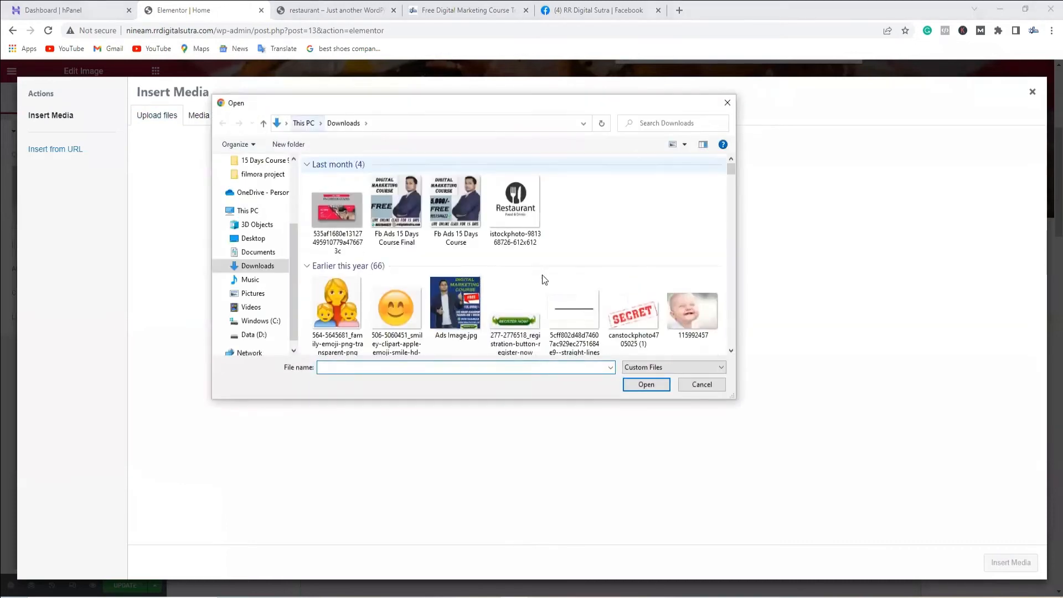
{"action": "left_click", "coordinate": [729, 103]}
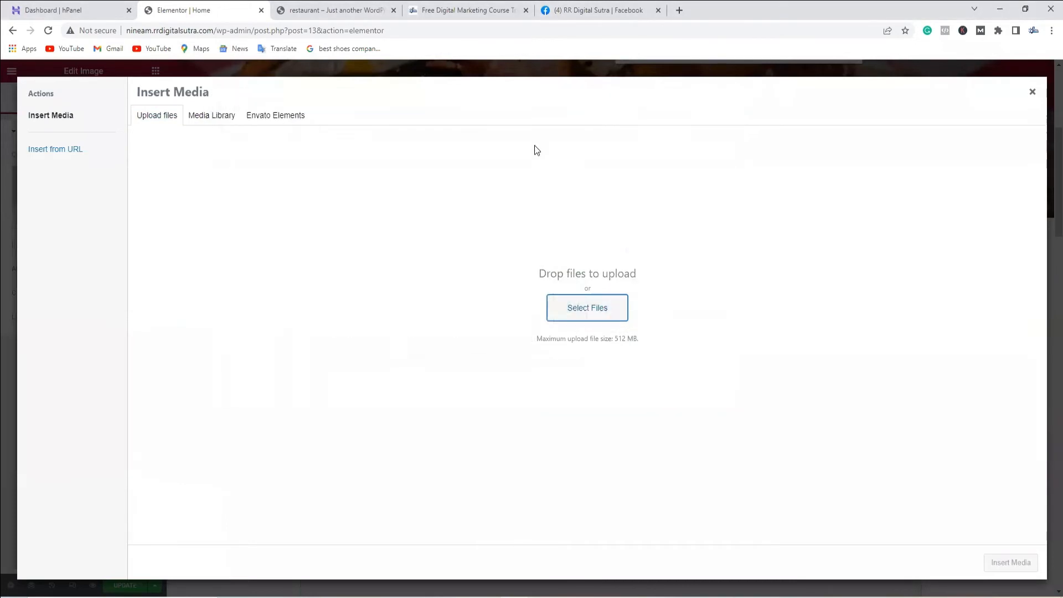
Insert cooked-chicken-on-white-plate-2673353.jpg from the Media Library into the Image widget.
{"action": "left_click", "coordinate": [237, 122]}
{"action": "left_click", "coordinate": [501, 225]}
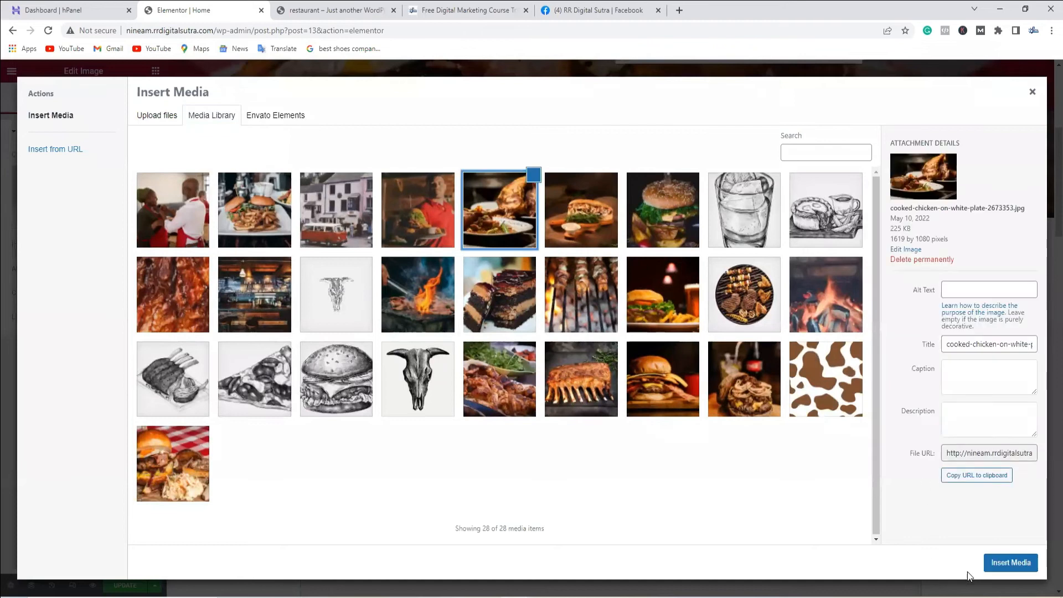
{"action": "left_click", "coordinate": [1002, 560]}
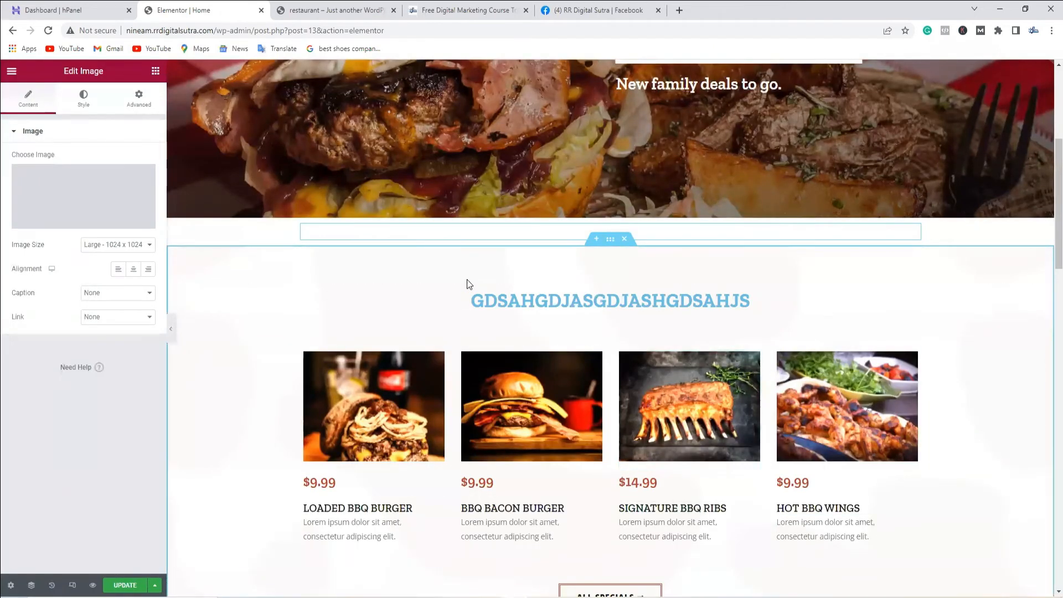
{"action": "scroll", "coordinate": [749, 456], "scroll_direction": "down", "scroll_amount": 3}
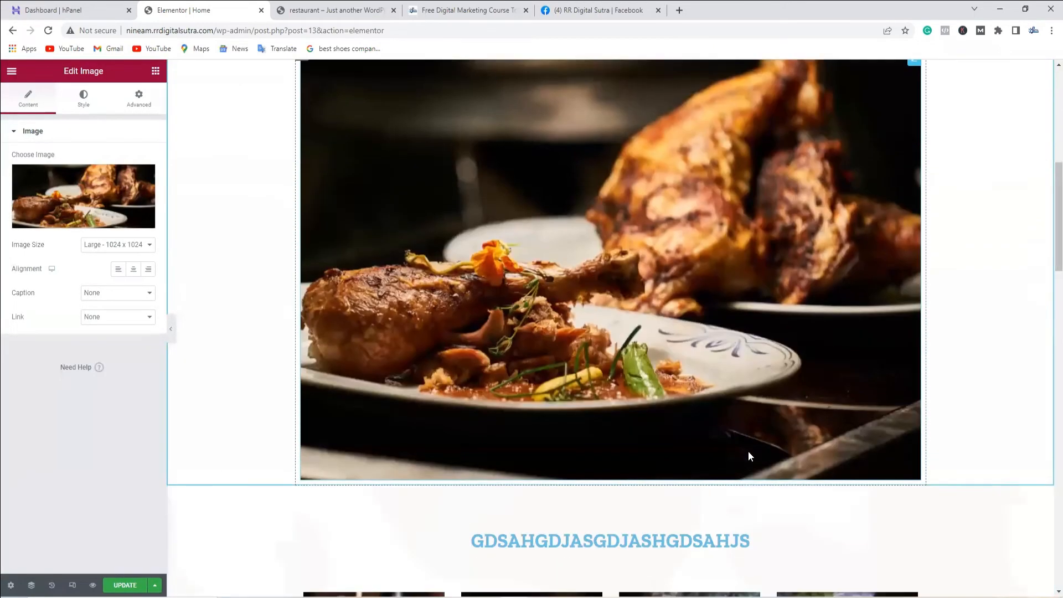
{"action": "scroll", "coordinate": [746, 451], "scroll_direction": "down", "scroll_amount": 5}
{"action": "scroll", "coordinate": [637, 454], "scroll_direction": "up", "scroll_amount": 5}
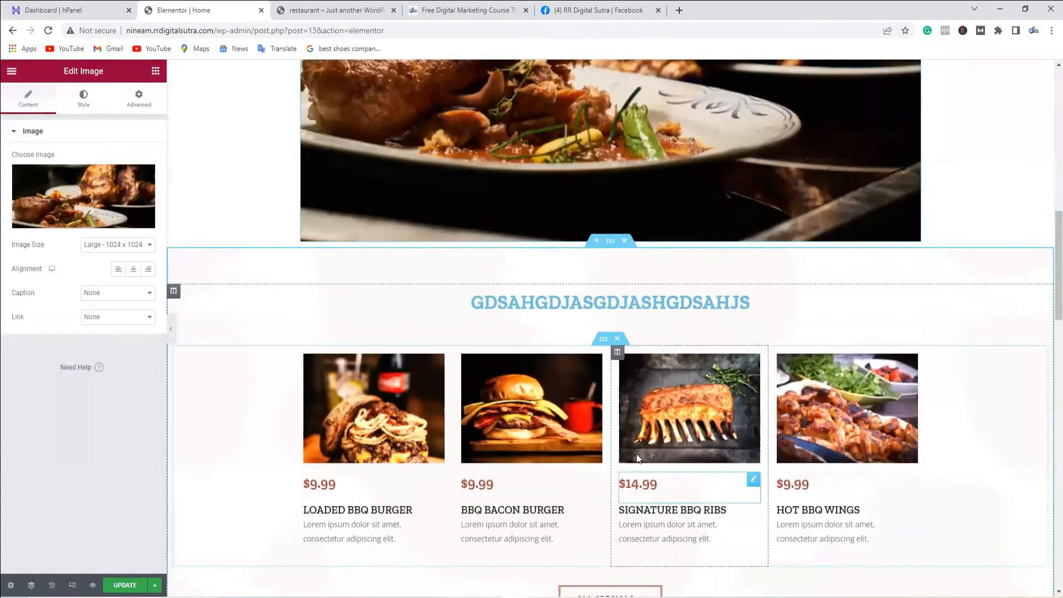
{"action": "scroll", "coordinate": [611, 357], "scroll_direction": "up", "scroll_amount": 3}
Insert a two-column section above the chicken image and place an Image widget in each column.
{"action": "left_click", "coordinate": [598, 215]}
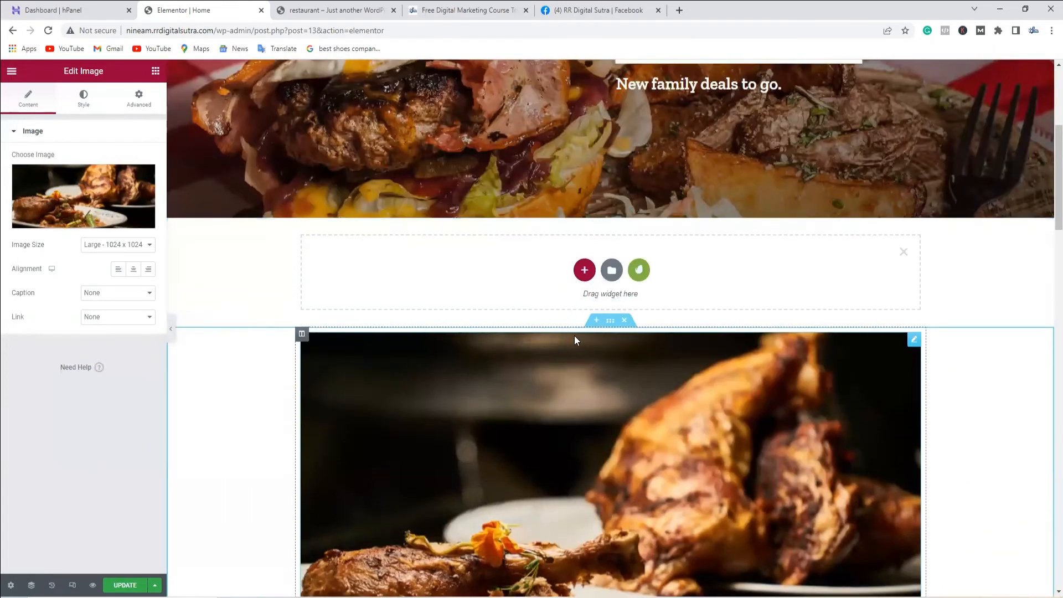
{"action": "left_click", "coordinate": [584, 271]}
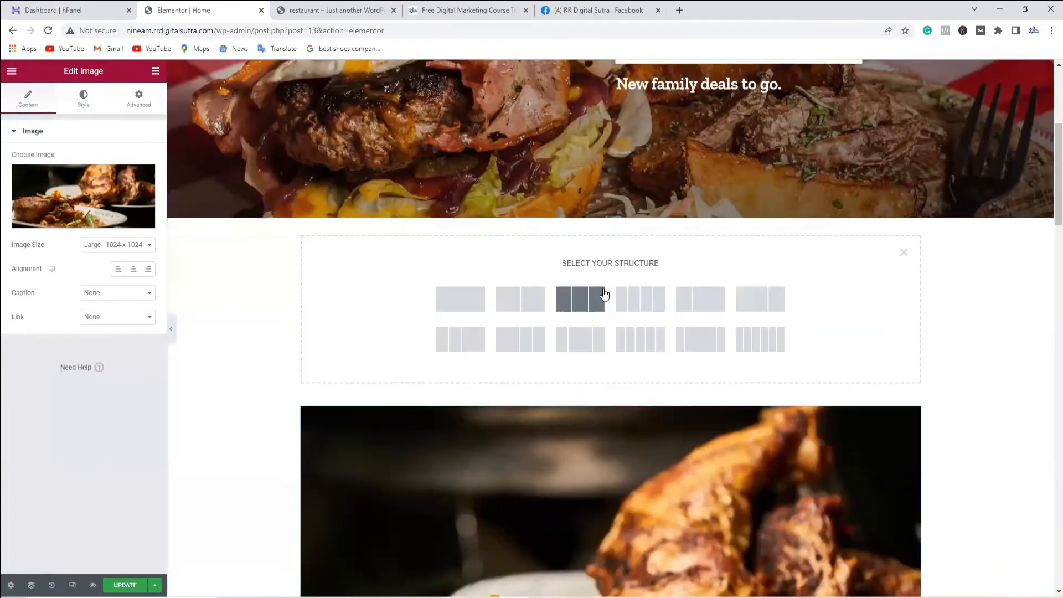
{"action": "left_click", "coordinate": [519, 299]}
{"action": "left_click", "coordinate": [155, 71]}
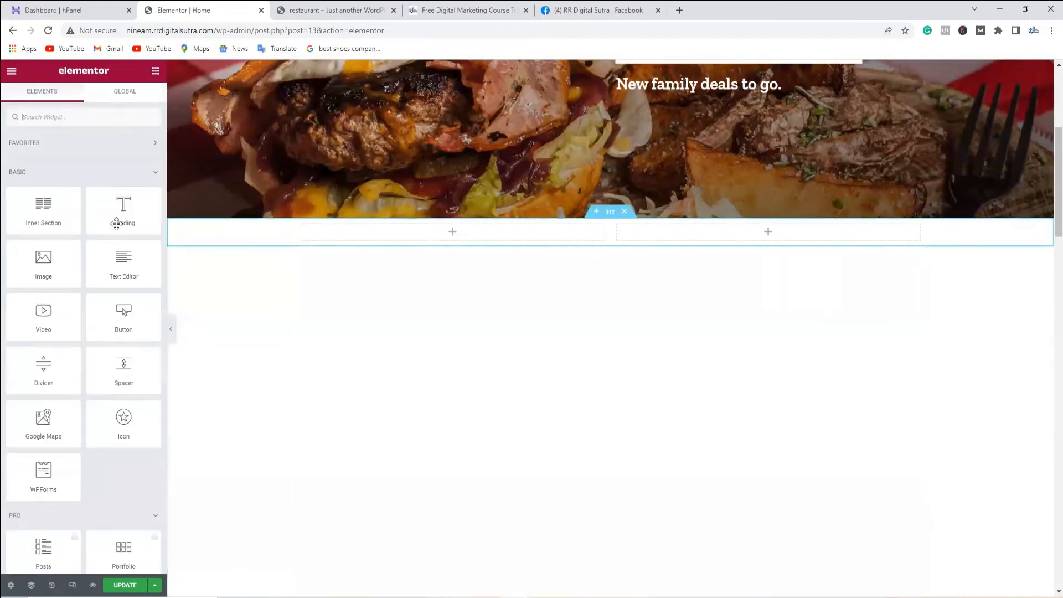
{"action": "left_click_drag", "start_coordinate": [64, 268], "coordinate": [395, 238]}
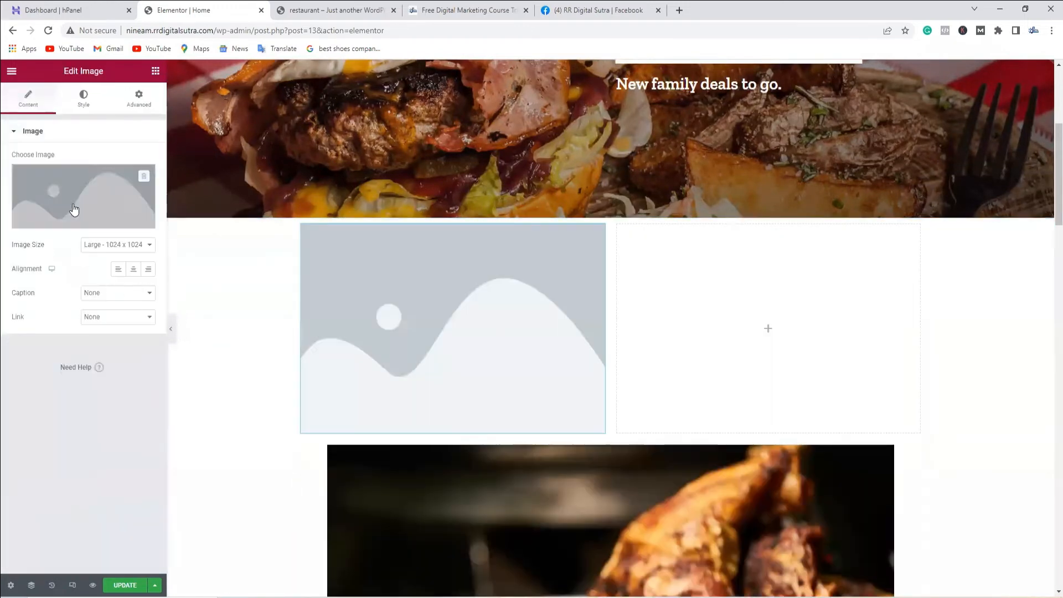
{"action": "left_click", "coordinate": [155, 70]}
{"action": "left_click_drag", "start_coordinate": [52, 266], "coordinate": [744, 306]}
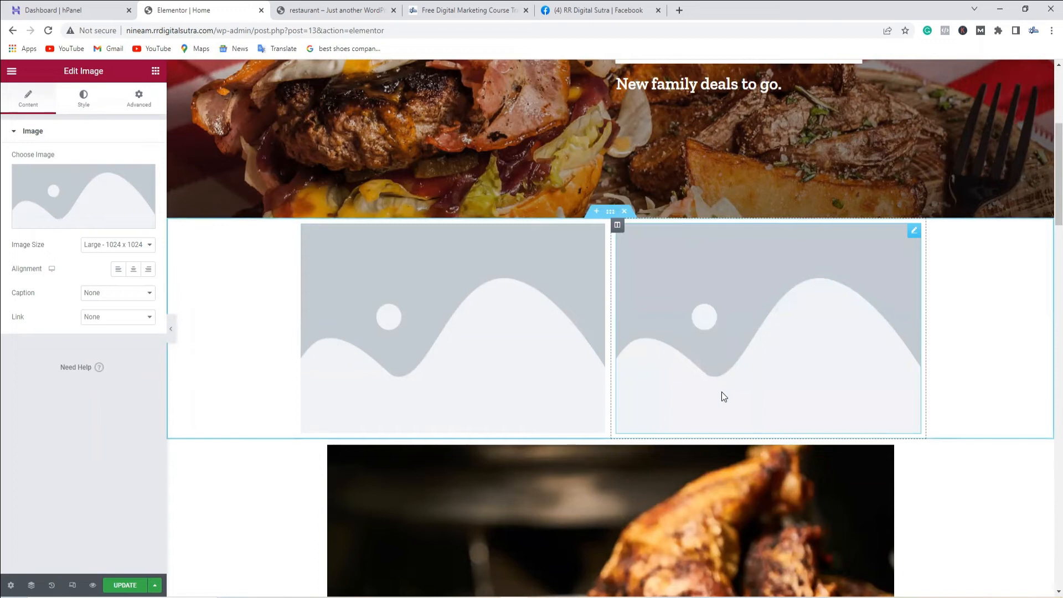
Delete the two-column section holding the two placeholder images.
{"action": "scroll", "coordinate": [716, 393], "scroll_direction": "up", "scroll_amount": 4}
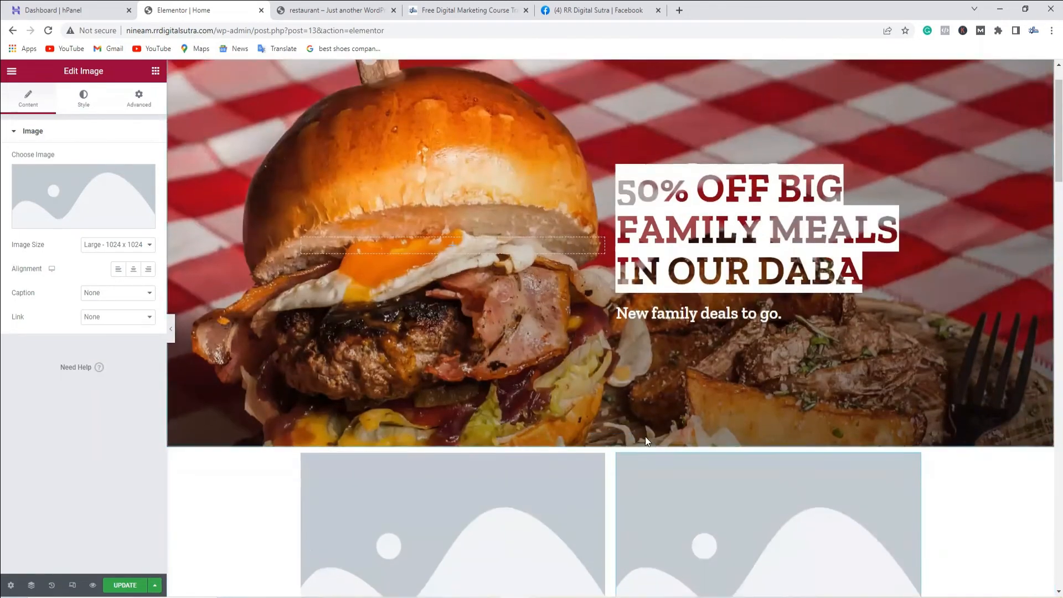
{"action": "scroll", "coordinate": [645, 436], "scroll_direction": "down", "scroll_amount": 3}
{"action": "left_click", "coordinate": [625, 269]}
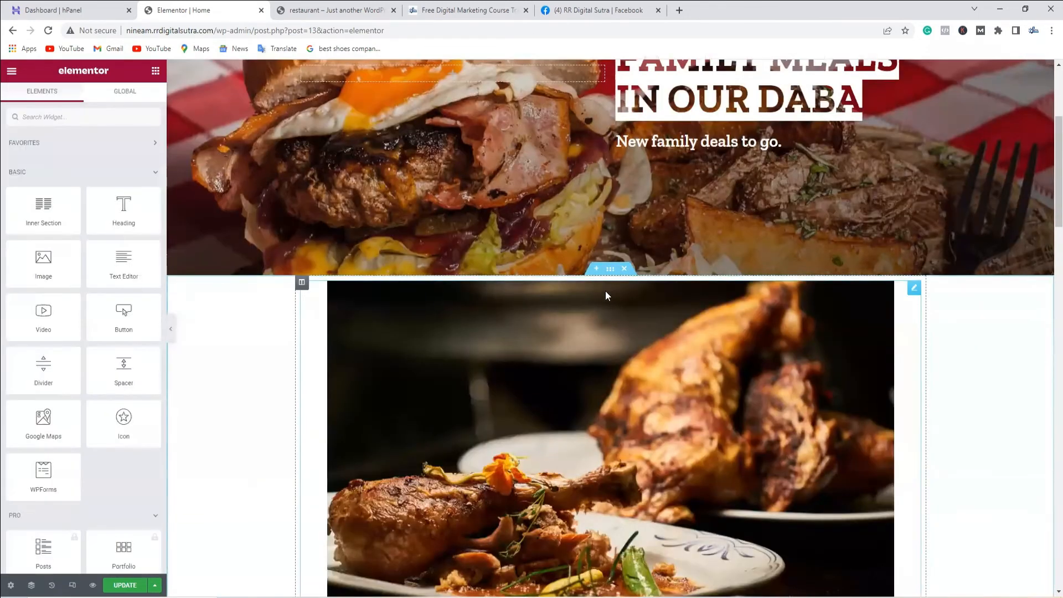
Insert a single-column section between the hero banner and the chicken image and place a Video widget in it.
{"action": "left_click", "coordinate": [597, 269]}
{"action": "left_click", "coordinate": [585, 326]}
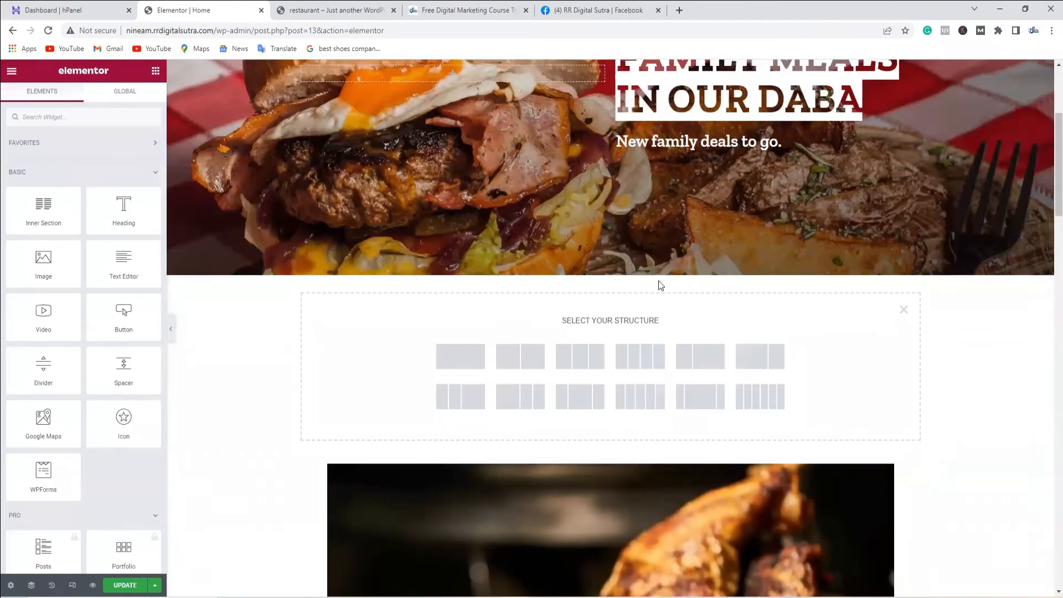
{"action": "left_click", "coordinate": [465, 363]}
{"action": "left_click", "coordinate": [155, 72]}
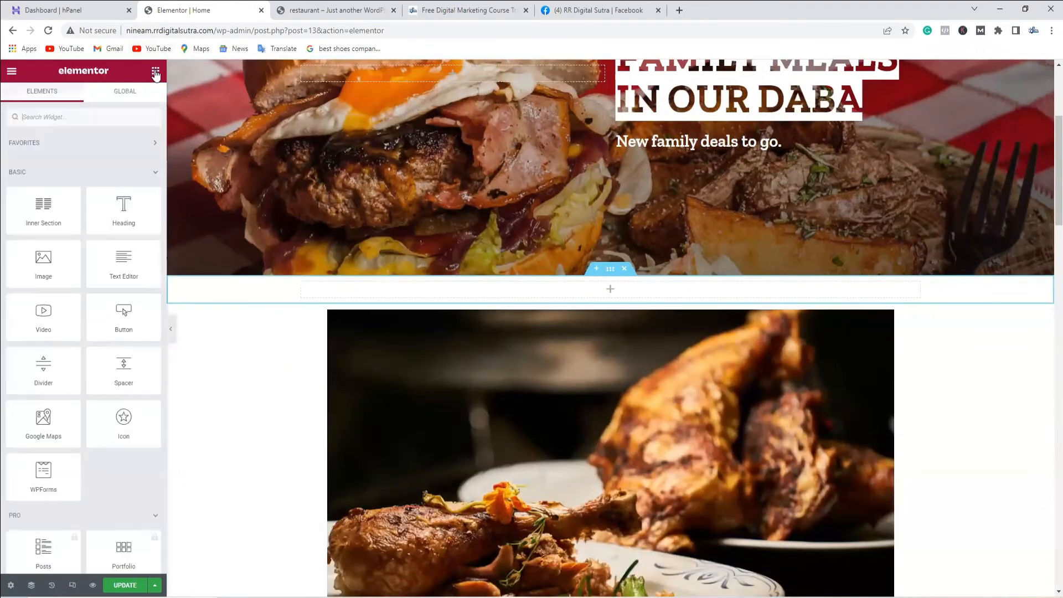
{"action": "left_click_drag", "start_coordinate": [40, 320], "coordinate": [181, 322]}
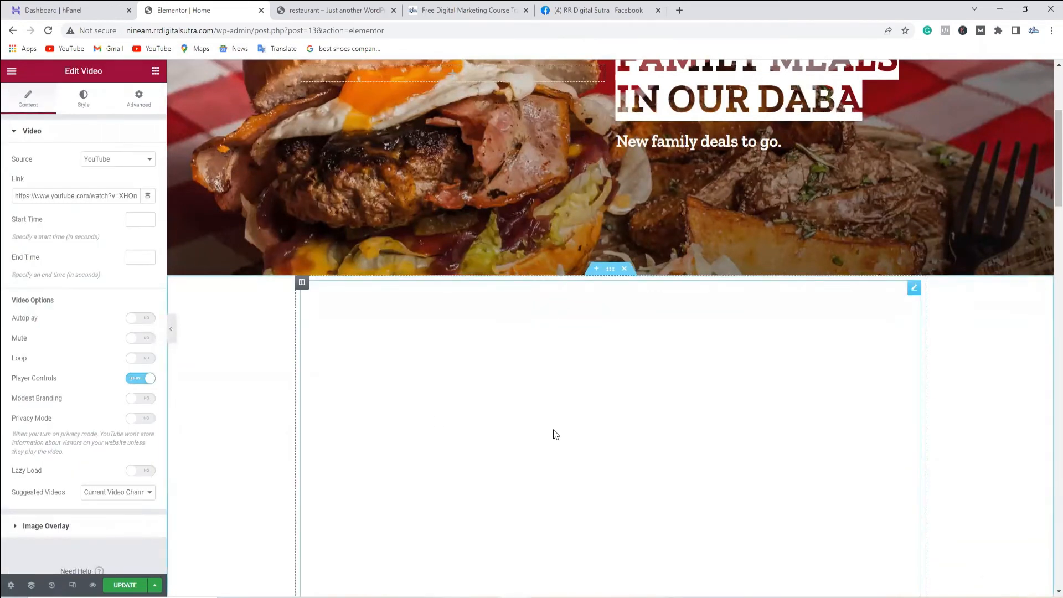
{"action": "scroll", "coordinate": [559, 441], "scroll_direction": "down", "scroll_amount": 1}
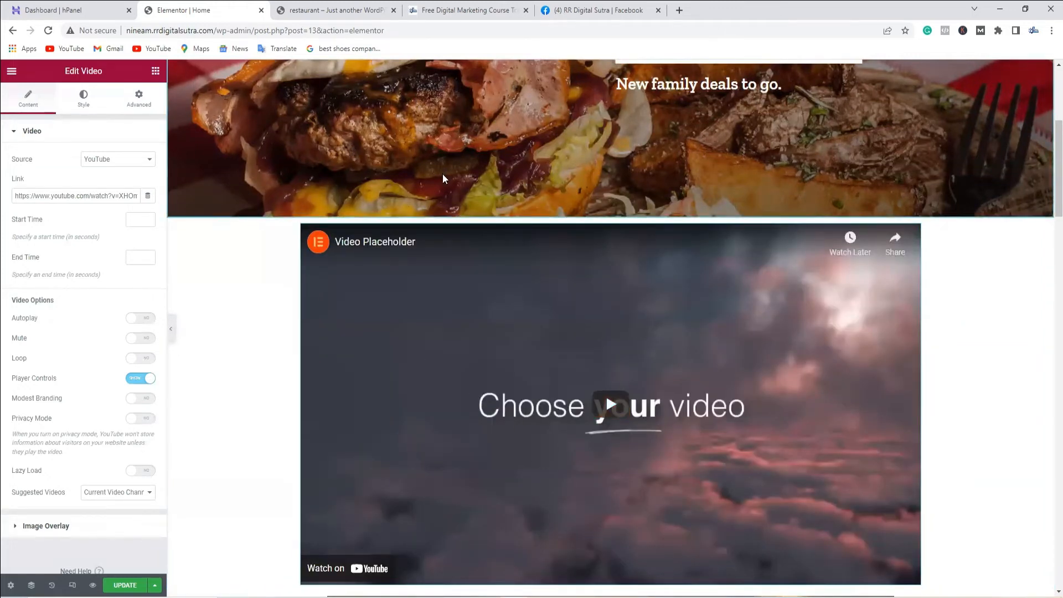
Review the Video widget's source options, keep YouTube, and select the text of its link.
{"action": "left_click", "coordinate": [147, 160]}
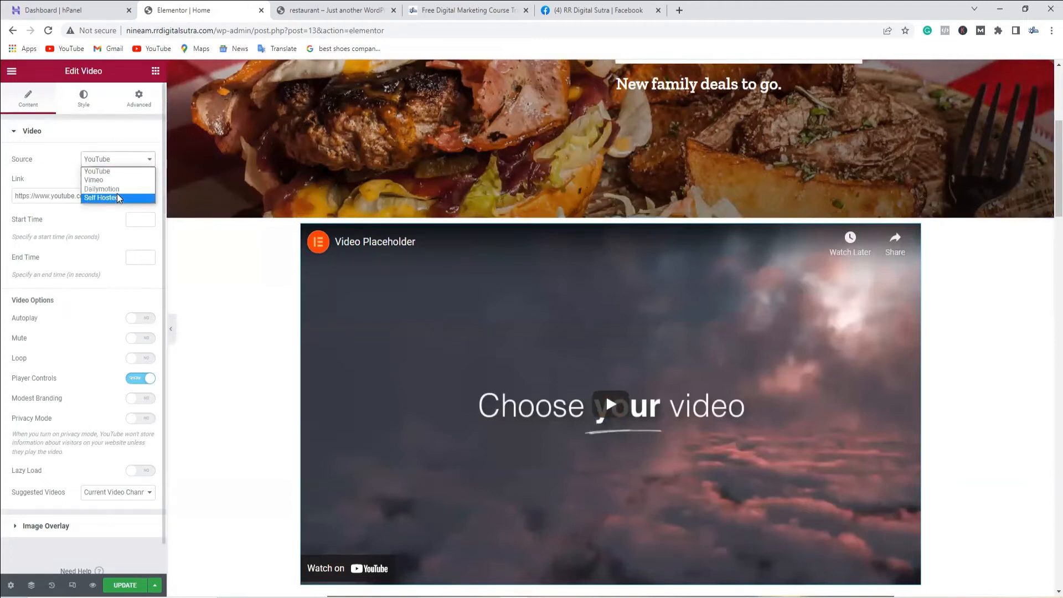
{"action": "left_click", "coordinate": [120, 174]}
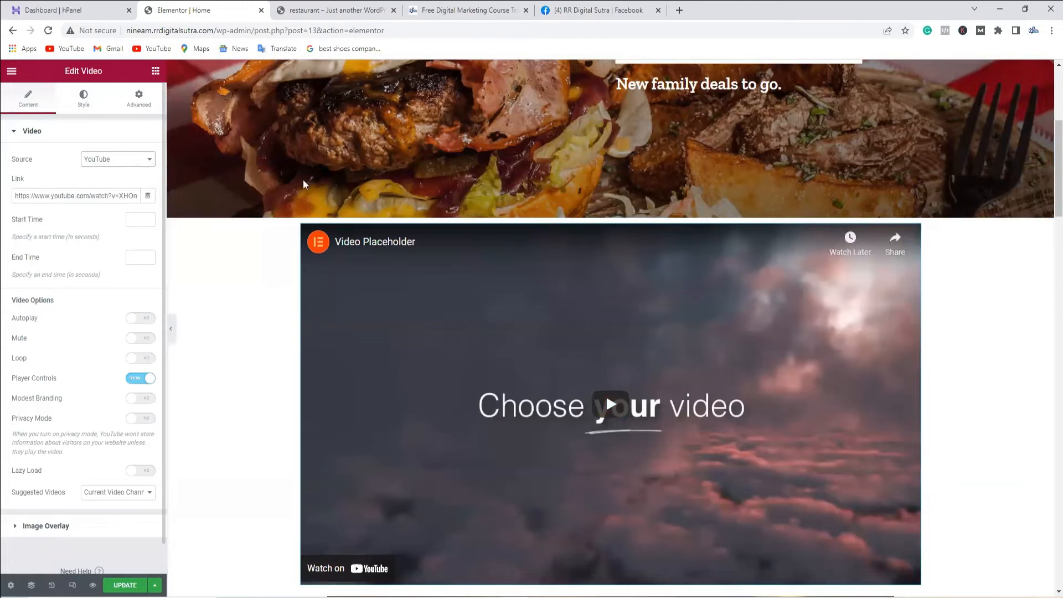
{"action": "left_click", "coordinate": [90, 196]}
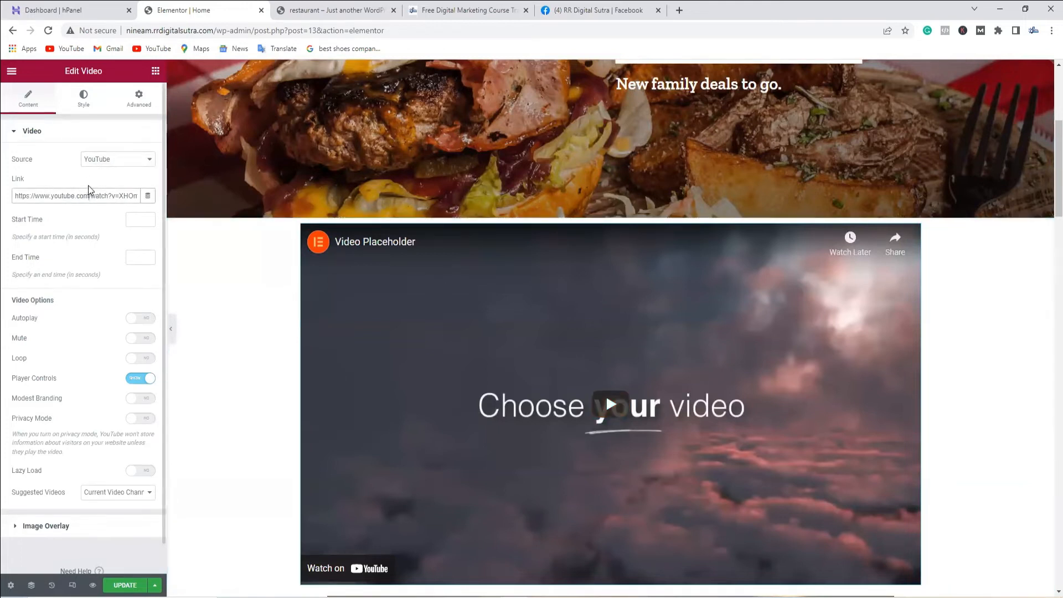
{"action": "triple_click", "coordinate": [94, 194]}
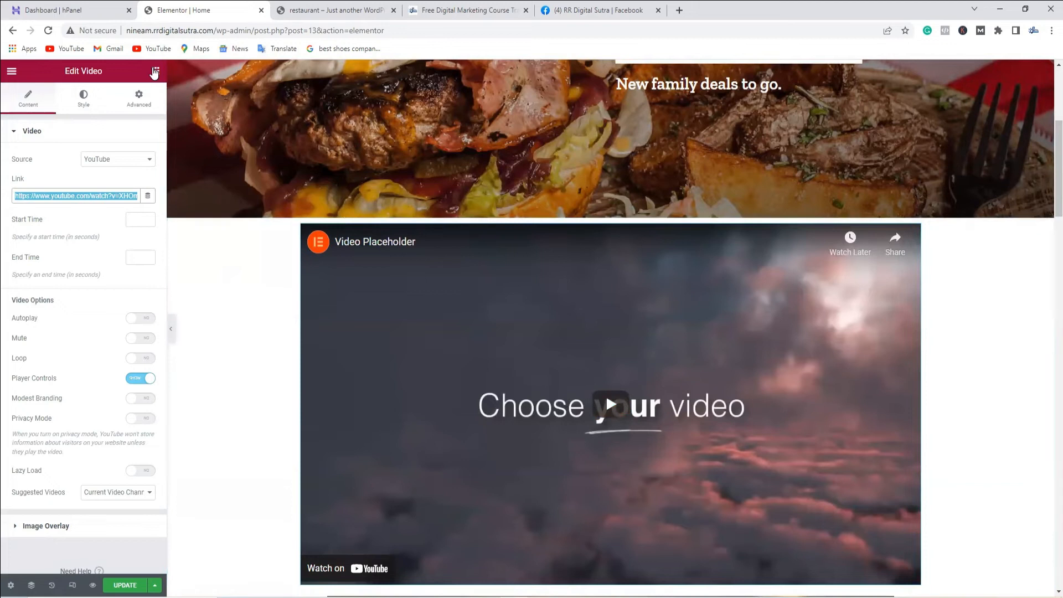
Look through the available basic, pro and general widgets.
{"action": "left_click", "coordinate": [155, 72]}
{"action": "scroll", "coordinate": [89, 230], "scroll_direction": "down", "scroll_amount": 8}
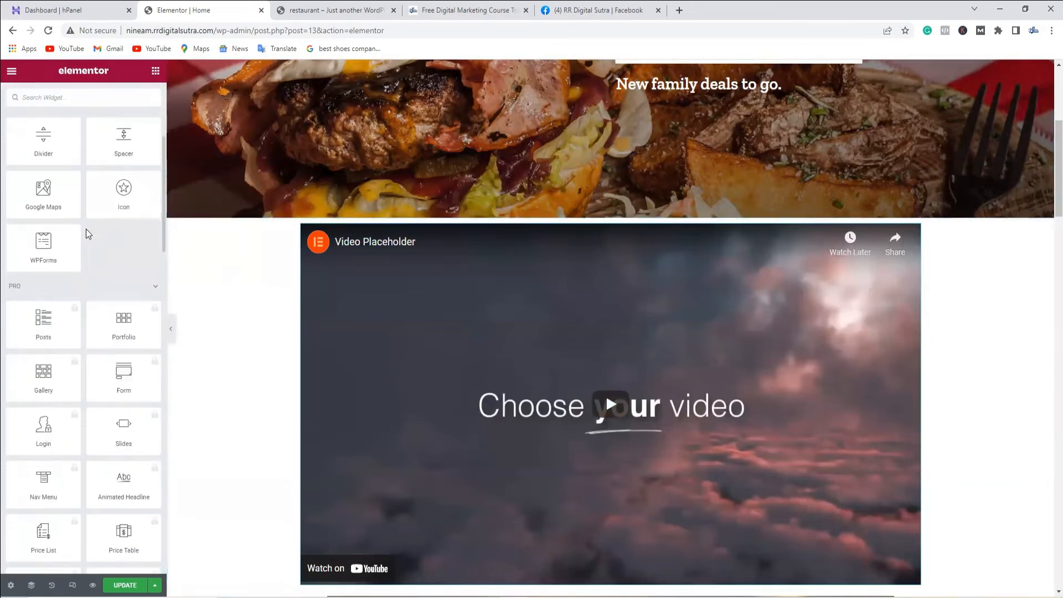
{"action": "scroll", "coordinate": [94, 284], "scroll_direction": "down", "scroll_amount": 10}
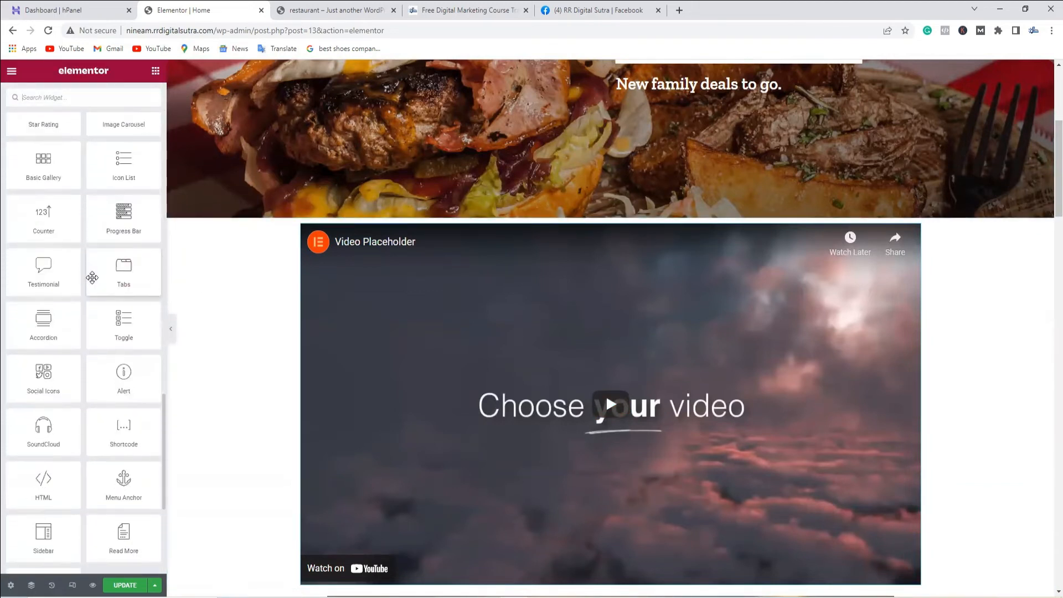
{"action": "scroll", "coordinate": [107, 326], "scroll_direction": "up", "scroll_amount": 10}
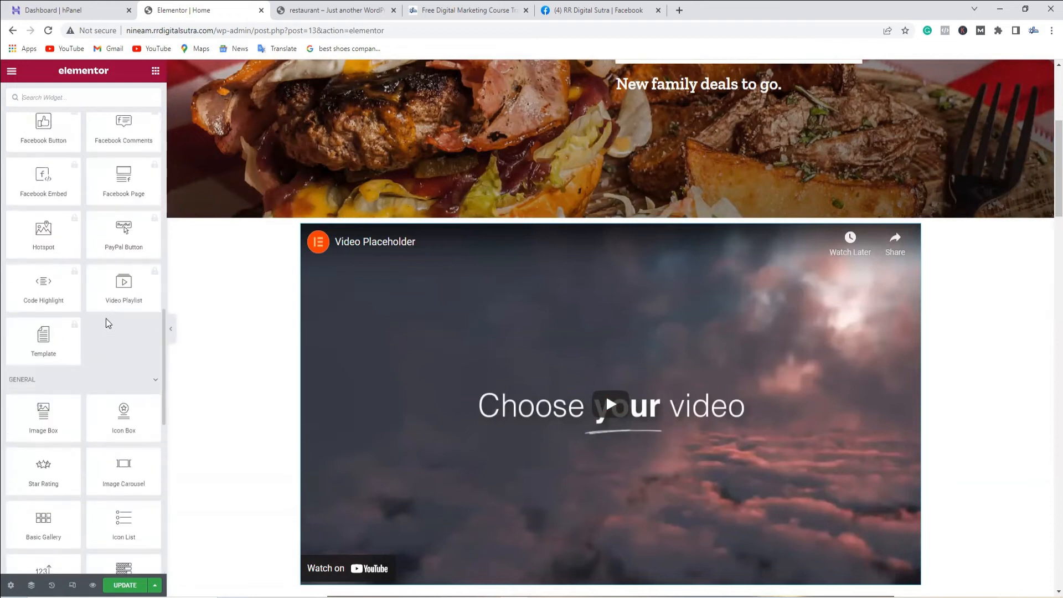
{"action": "scroll", "coordinate": [106, 321], "scroll_direction": "up", "scroll_amount": 7}
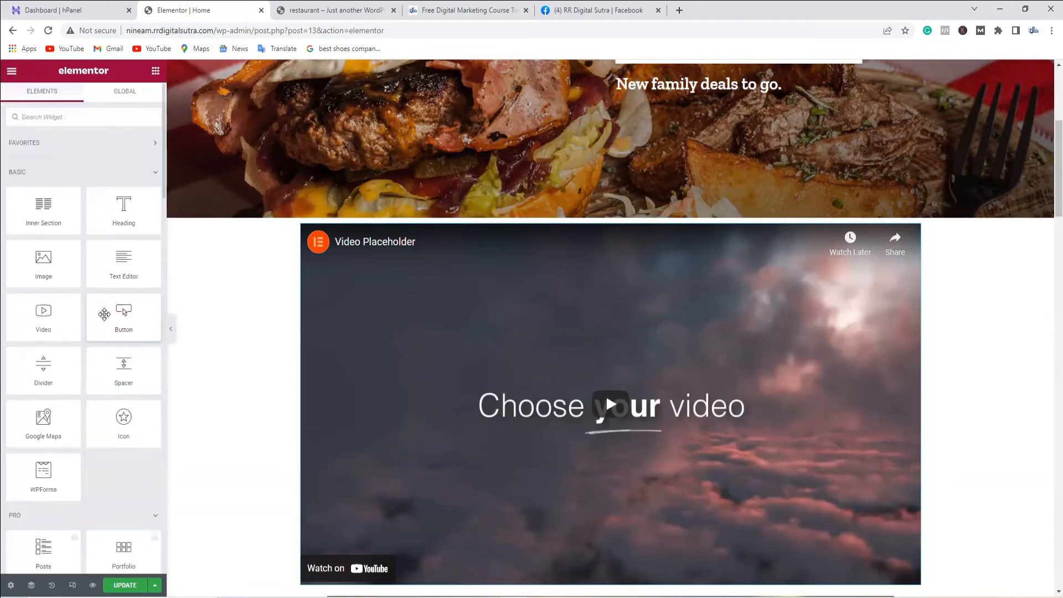
{"action": "scroll", "coordinate": [79, 344], "scroll_direction": "down", "scroll_amount": 8}
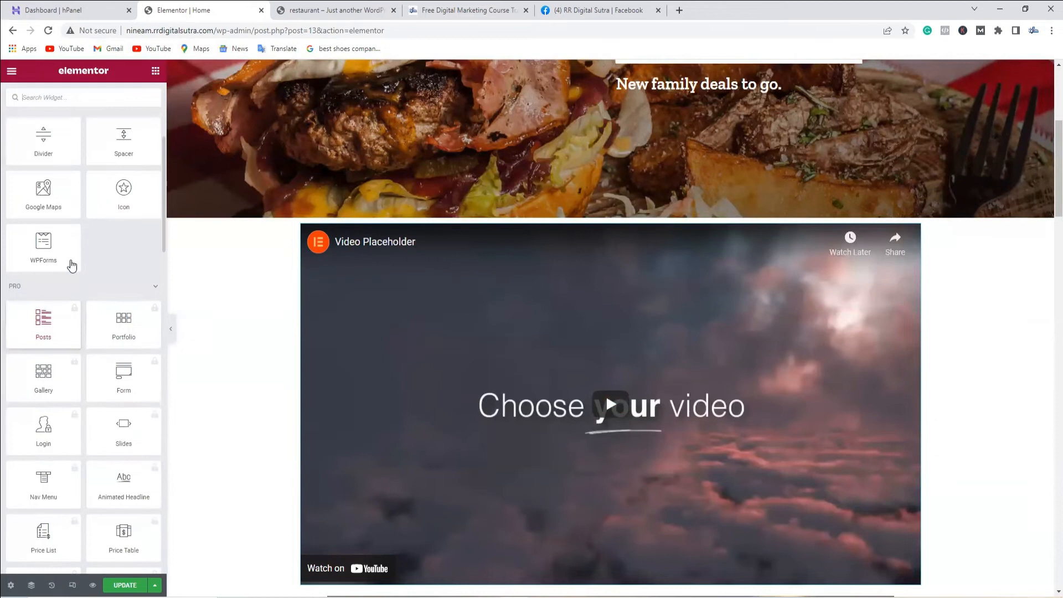
{"action": "scroll", "coordinate": [93, 382], "scroll_direction": "up", "scroll_amount": 8}
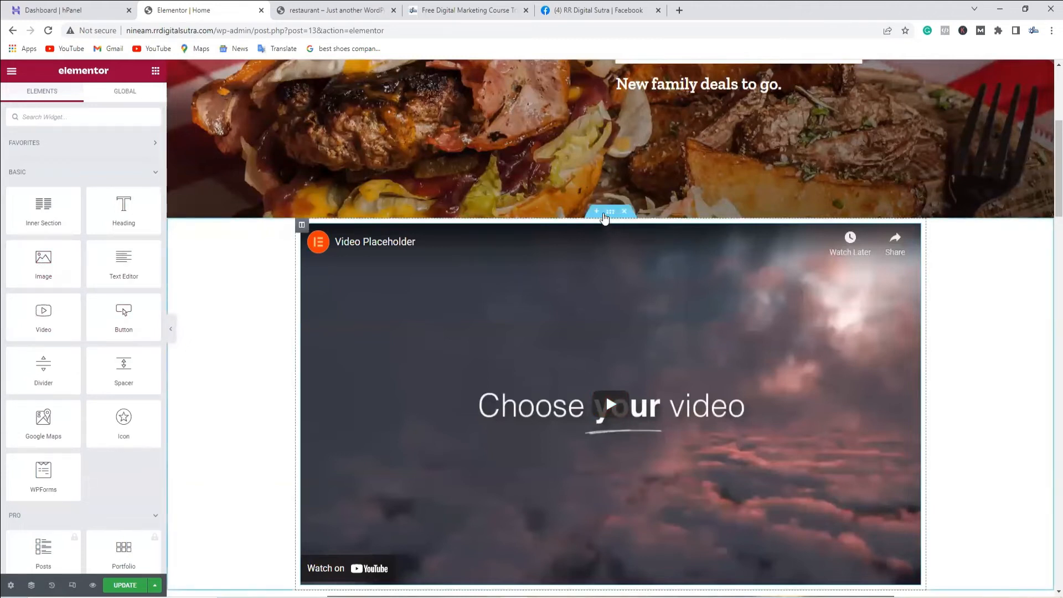
Insert a single-column section between the hero banner and the video and place a Text Editor widget in it.
{"action": "left_click", "coordinate": [596, 211]}
{"action": "left_click", "coordinate": [584, 271]}
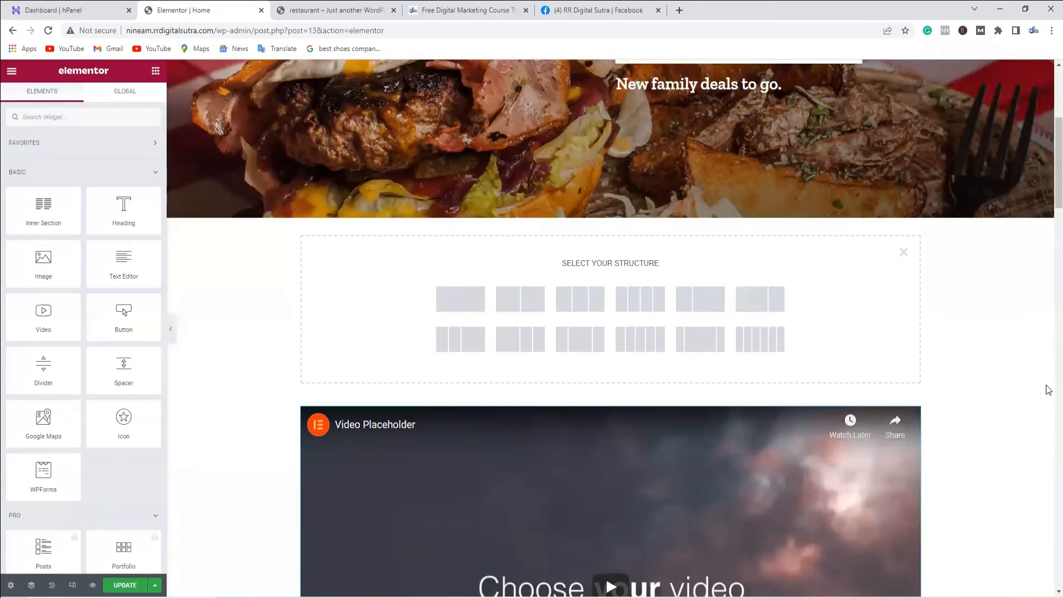
{"action": "scroll", "coordinate": [1025, 415], "scroll_direction": "down", "scroll_amount": 15}
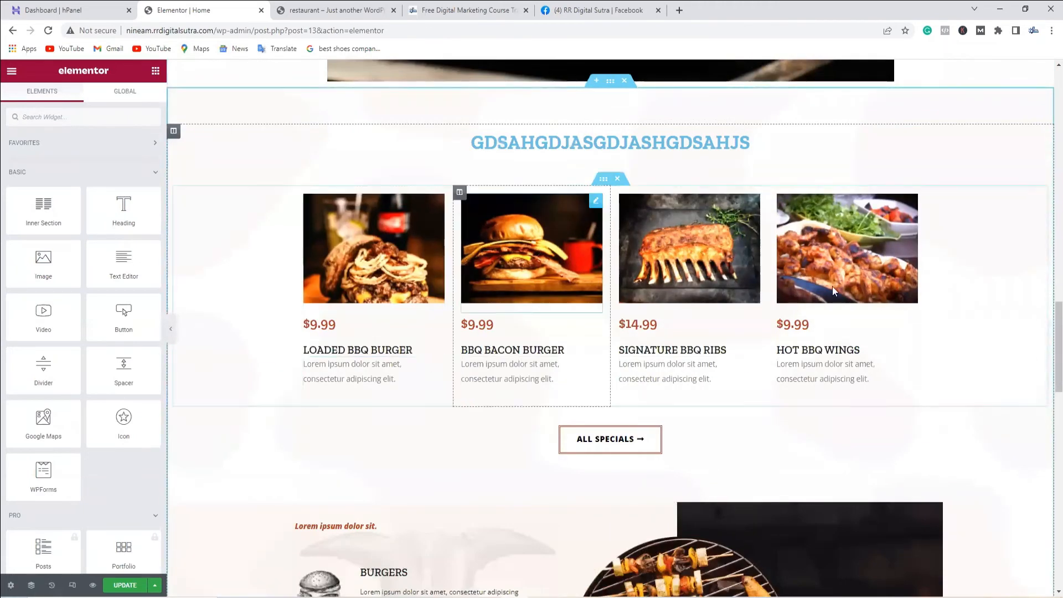
{"action": "scroll", "coordinate": [706, 378], "scroll_direction": "up", "scroll_amount": 6}
{"action": "scroll", "coordinate": [687, 371], "scroll_direction": "up", "scroll_amount": 10}
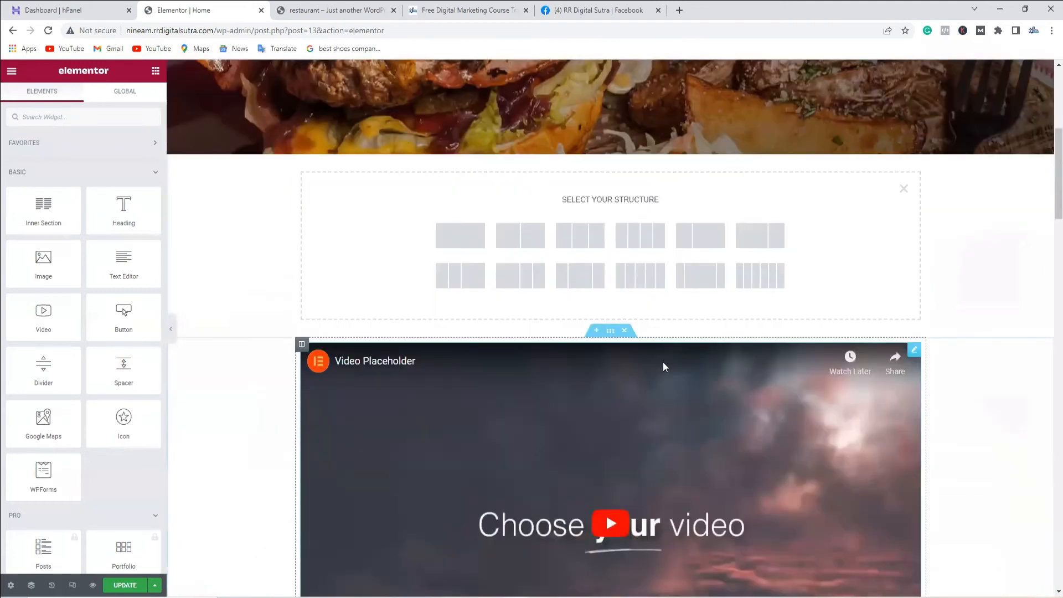
{"action": "scroll", "coordinate": [499, 299], "scroll_direction": "down", "scroll_amount": 3}
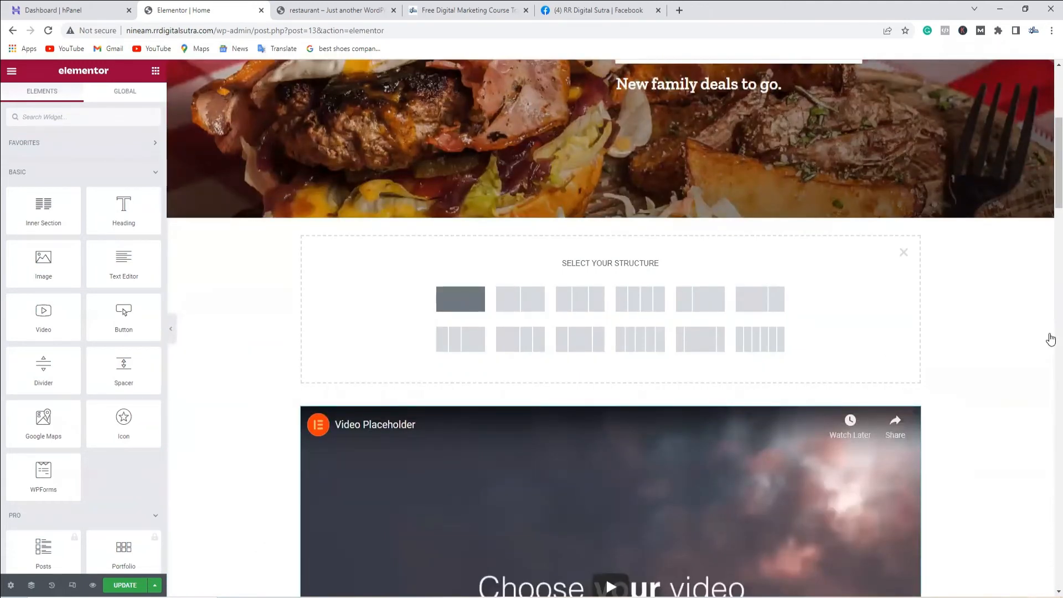
{"action": "left_click", "coordinate": [461, 299]}
{"action": "left_click", "coordinate": [155, 70]}
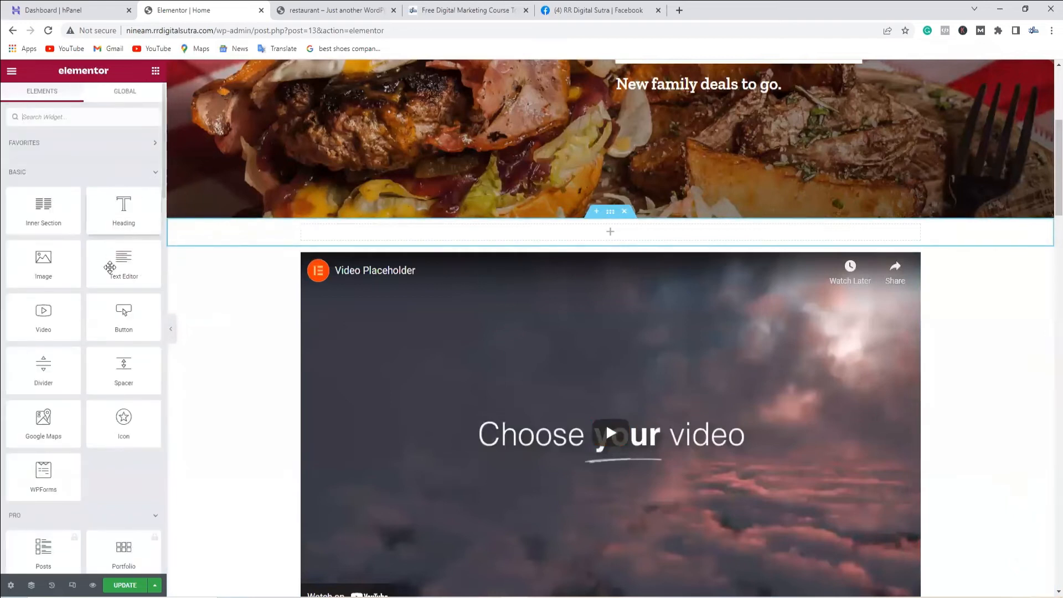
{"action": "left_click_drag", "start_coordinate": [110, 267], "coordinate": [390, 238]}
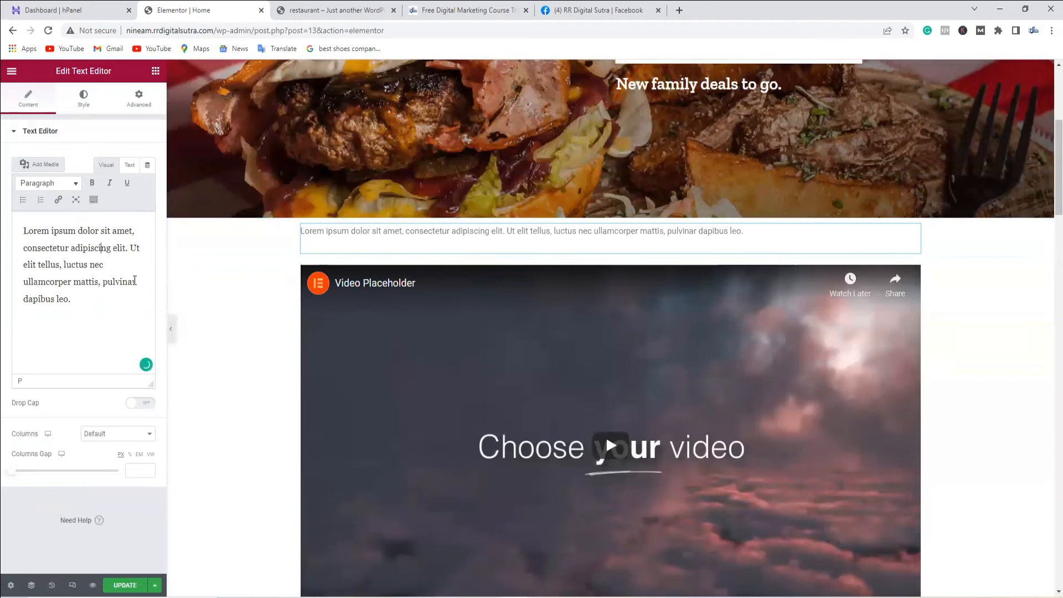
Replace the Text Editor's placeholder with "LEARN THE POWER OF DIGITAL MARKETING AND SOCIAL MEDIA MARKETING", copied from the rrdigitalsutra.com homepage.
{"action": "left_click", "coordinate": [468, 10]}
{"action": "left_click_drag", "start_coordinate": [696, 289], "coordinate": [251, 247]}
{"action": "left_click_drag", "start_coordinate": [760, 324], "coordinate": [217, 328]}
{"action": "key", "text": "ctrl+c"}
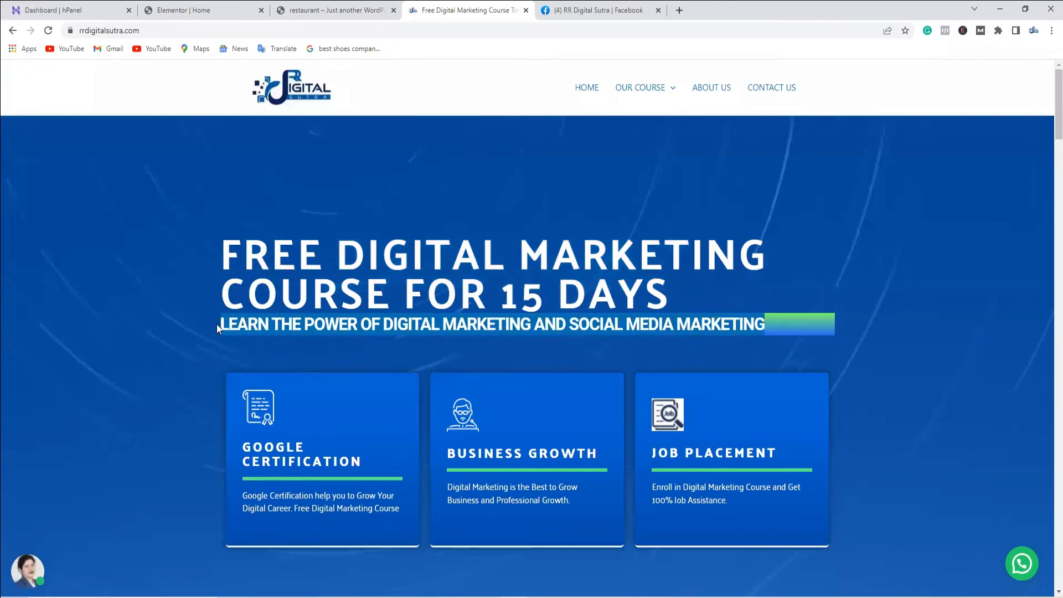
{"action": "left_click", "coordinate": [338, 6]}
{"action": "left_click", "coordinate": [180, 10]}
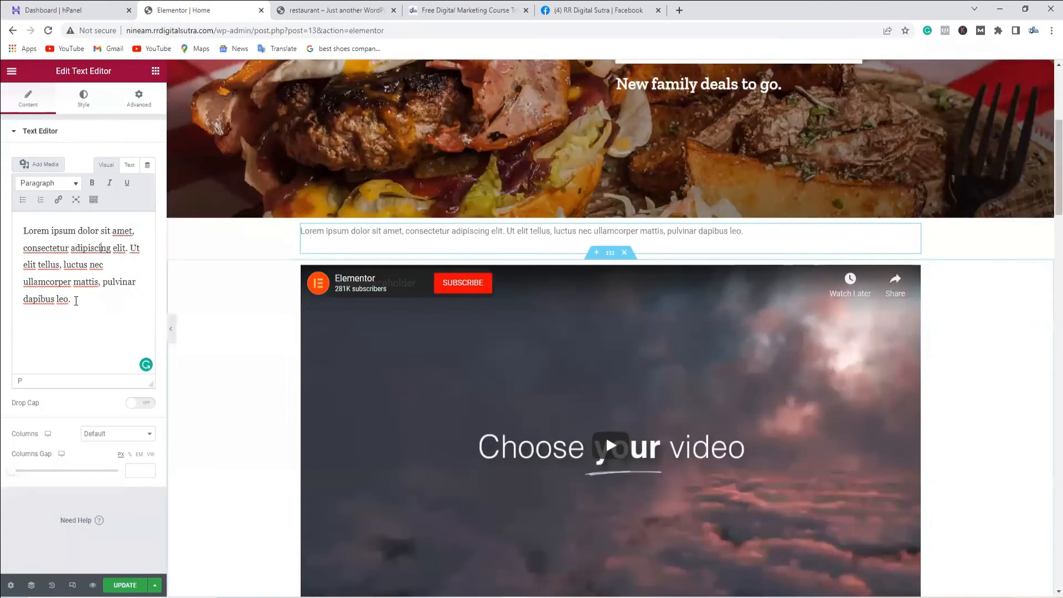
{"action": "key", "text": "ctrl+a"}
{"action": "key", "text": "ctrl+v"}
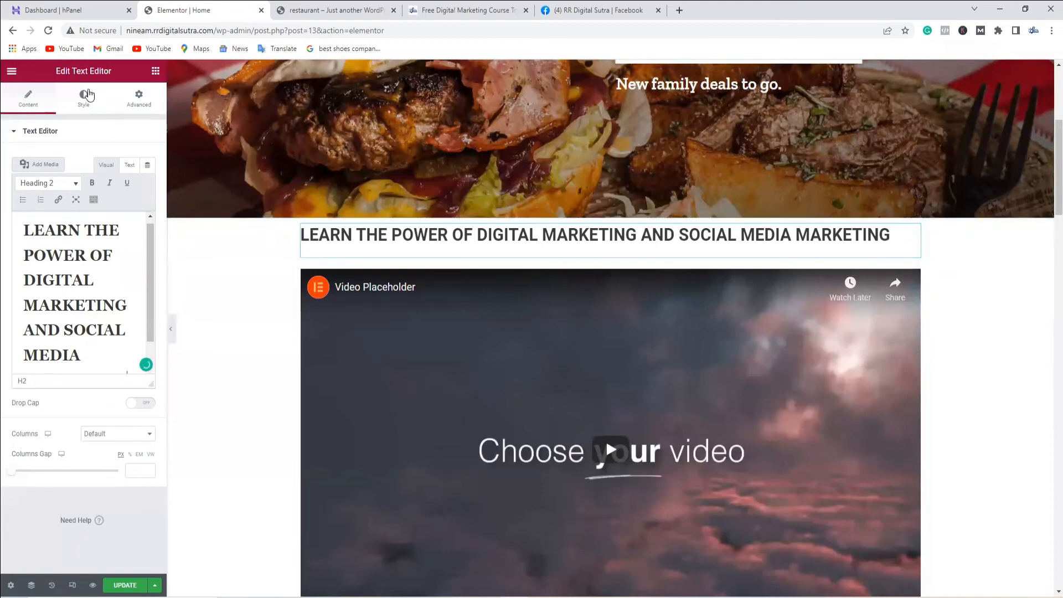
Try centring the digital marketing heading above the video, and set its text alignment to left.
{"action": "left_click", "coordinate": [102, 104]}
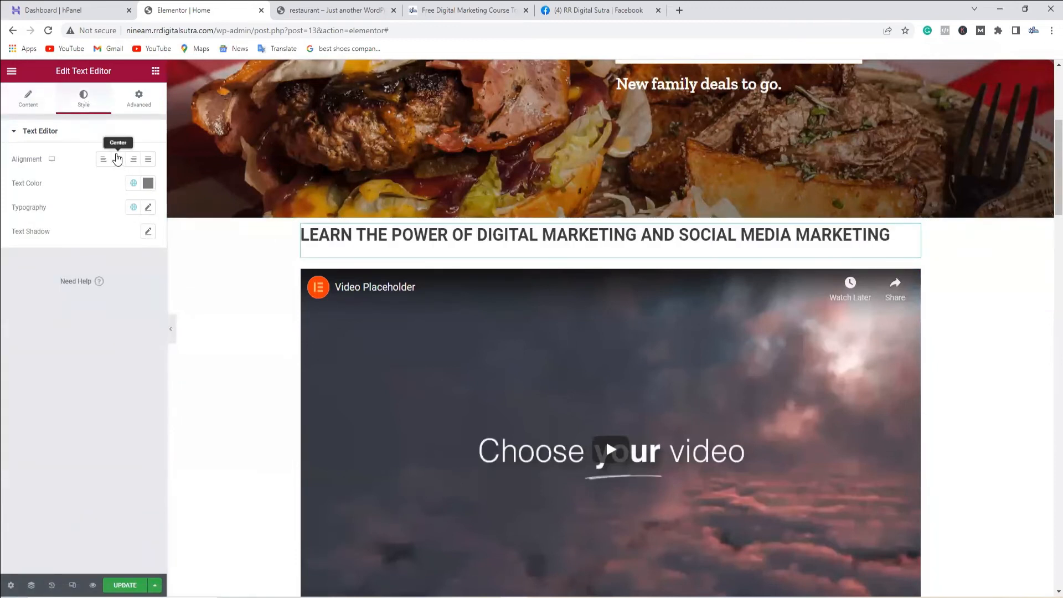
{"action": "left_click", "coordinate": [117, 160]}
{"action": "left_click", "coordinate": [103, 158]}
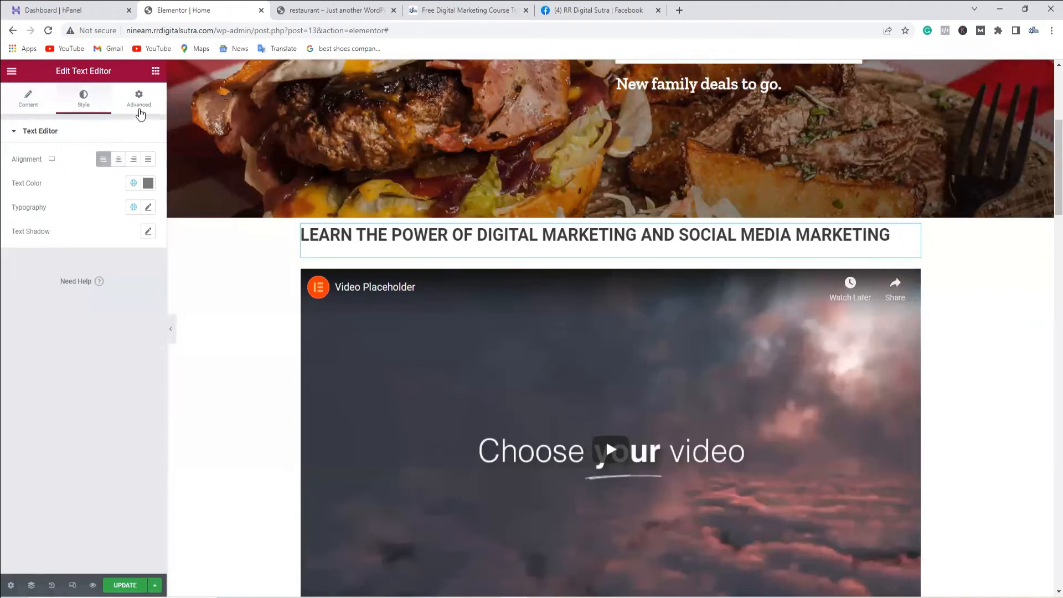
Try the Fade In Down and Fade In Right entrance animations on the digital marketing heading text.
{"action": "left_click", "coordinate": [139, 99]}
{"action": "scroll", "coordinate": [105, 370], "scroll_direction": "down", "scroll_amount": 3}
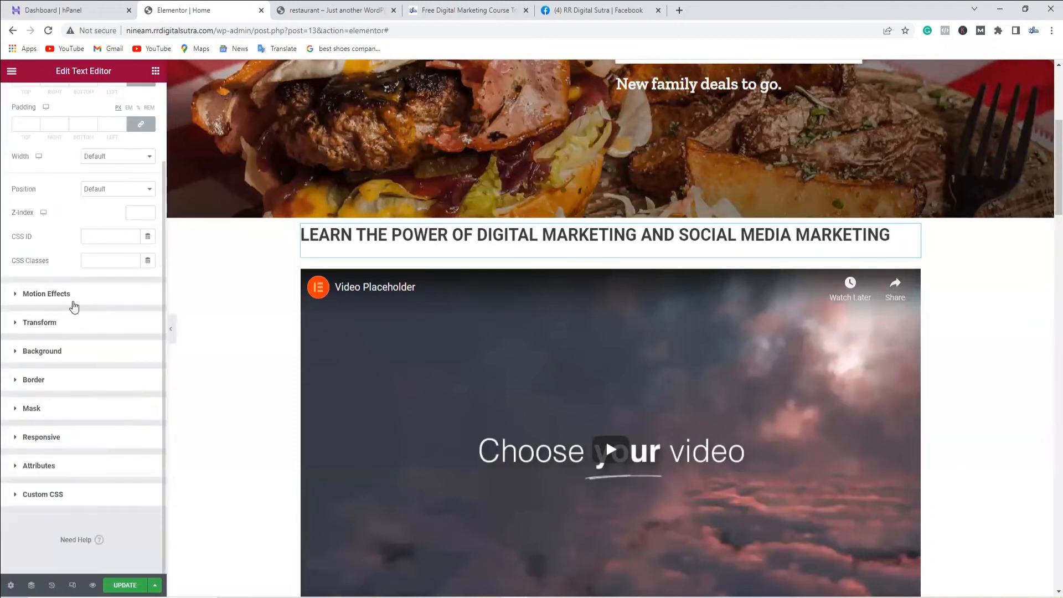
{"action": "left_click", "coordinate": [73, 303]}
{"action": "left_click", "coordinate": [65, 202]}
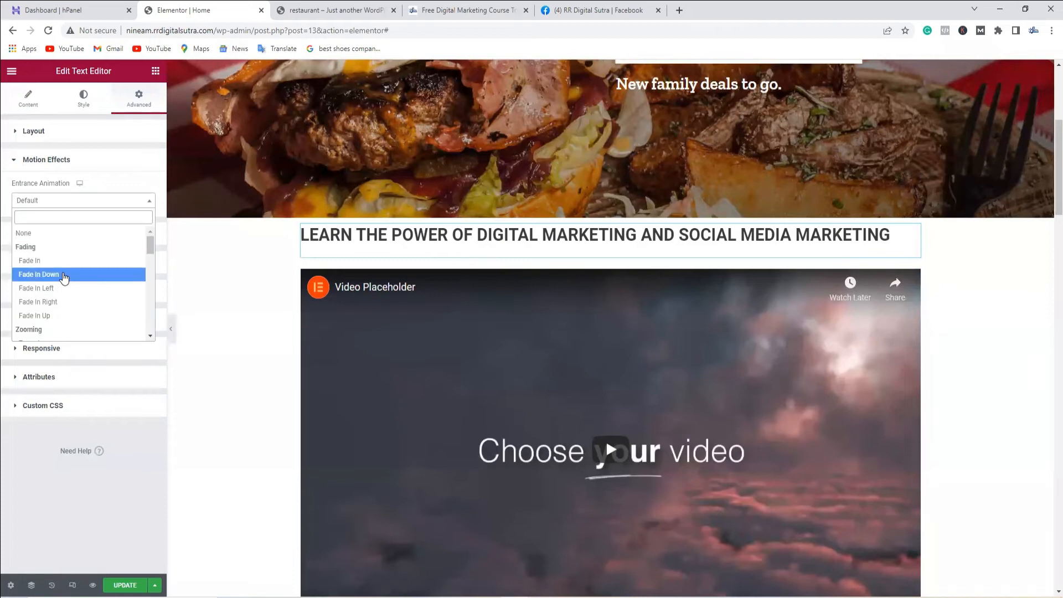
{"action": "left_click", "coordinate": [64, 275]}
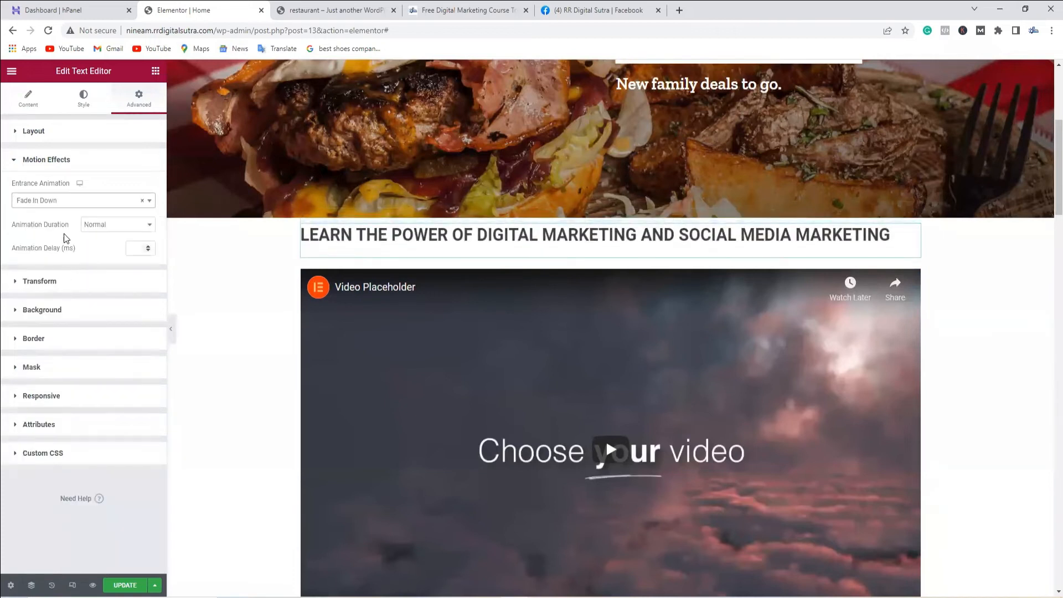
{"action": "left_click", "coordinate": [64, 201]}
{"action": "left_click", "coordinate": [60, 302]}
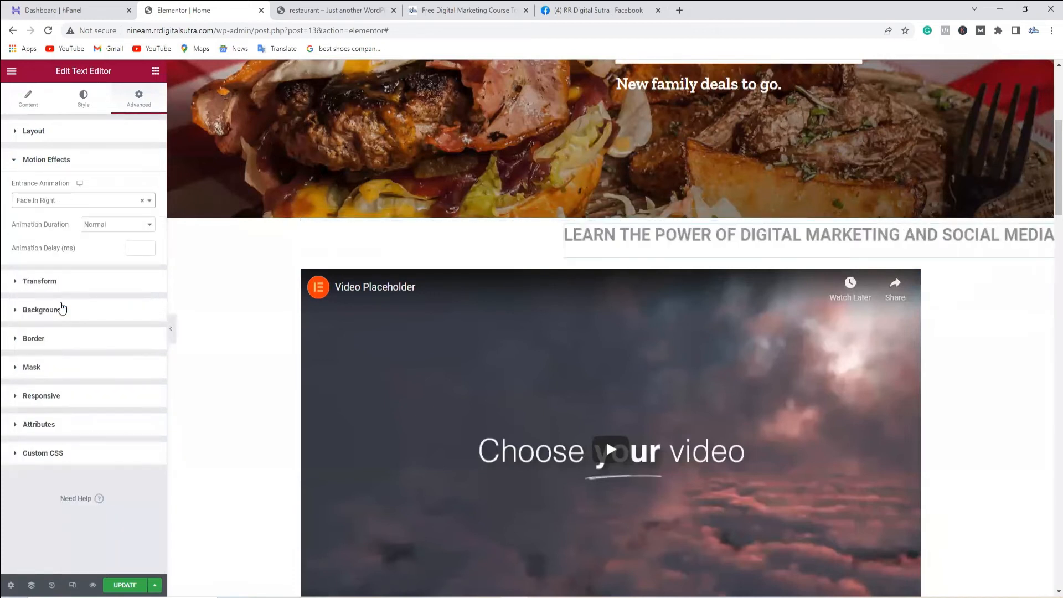
Set the heading text's entrance animation to None and look at its background options.
{"action": "left_click", "coordinate": [64, 202]}
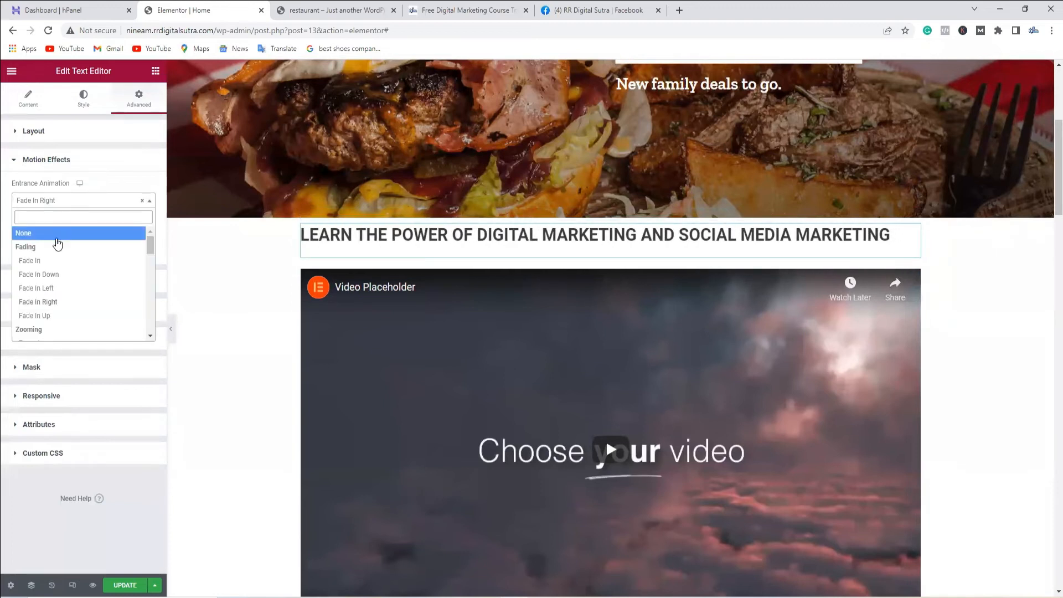
{"action": "left_click", "coordinate": [58, 238]}
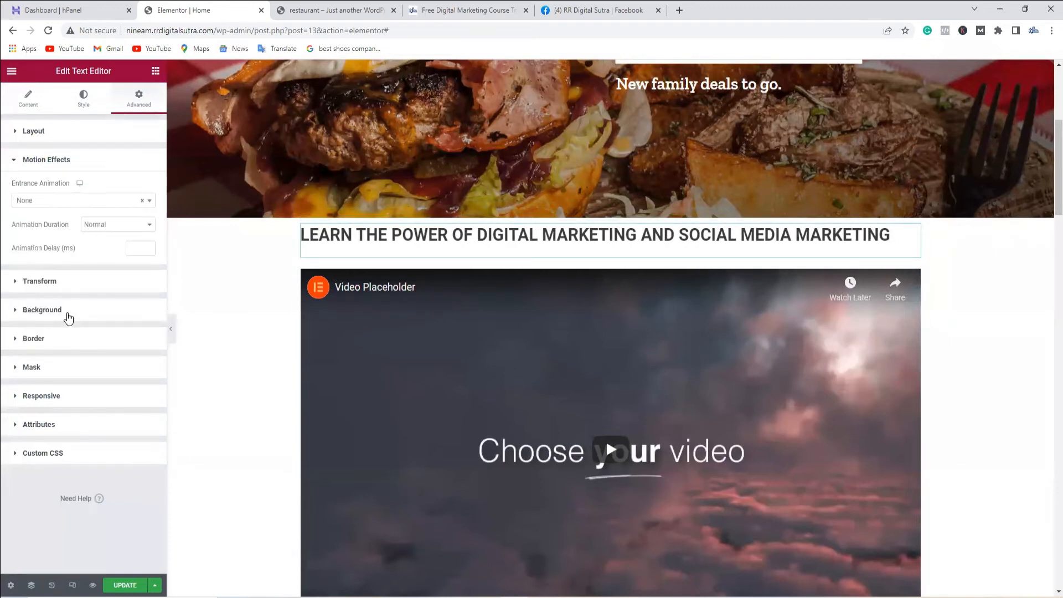
{"action": "left_click", "coordinate": [68, 316]}
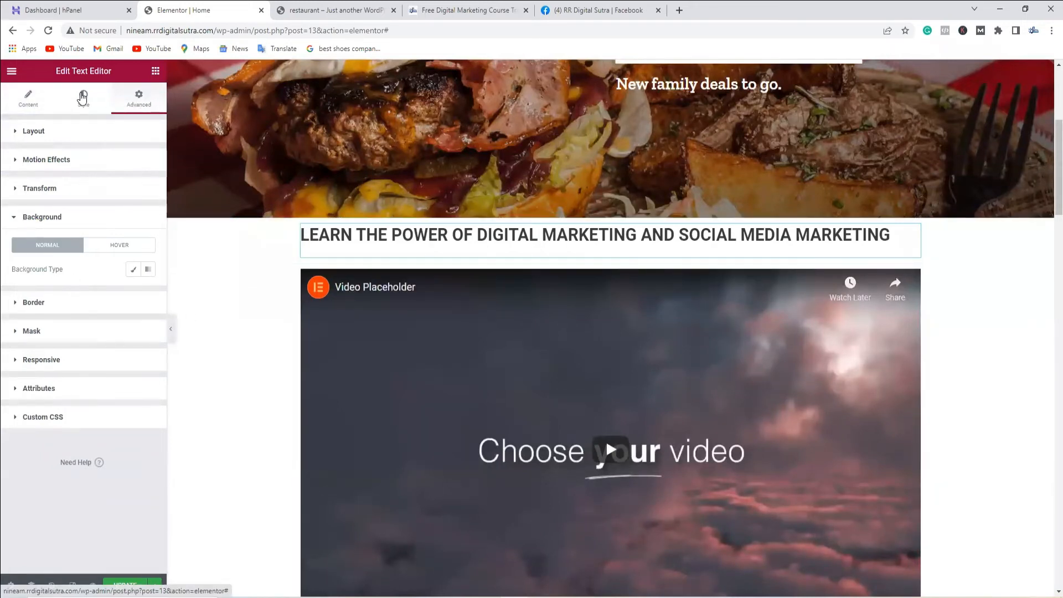
{"action": "left_click", "coordinate": [83, 98]}
{"action": "left_click", "coordinate": [30, 96]}
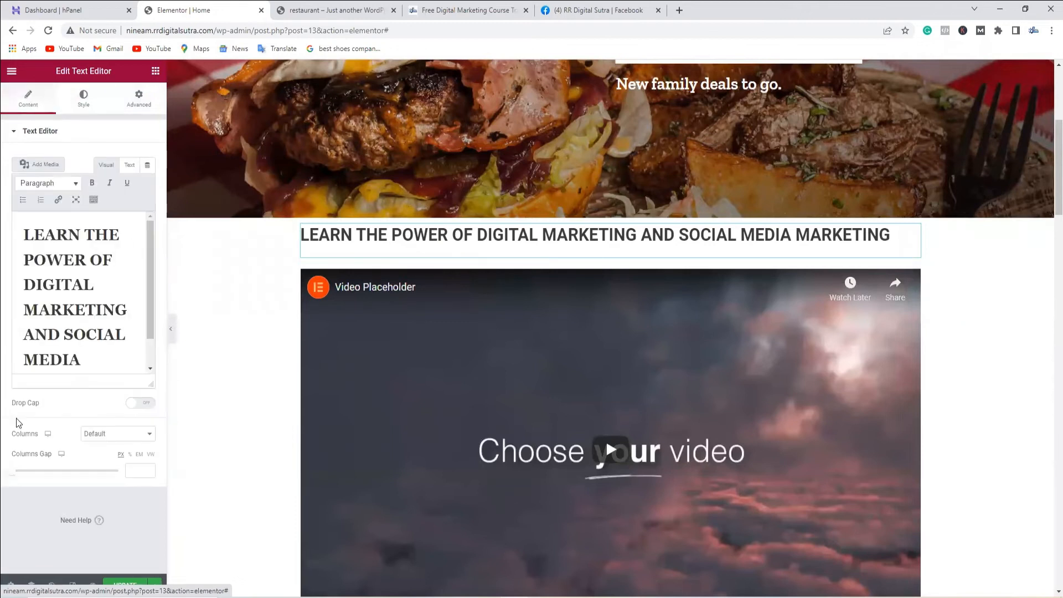
Look over the whole Home page in the editor, from the hero banner down to the footer and back up.
{"action": "scroll", "coordinate": [720, 410], "scroll_direction": "up", "scroll_amount": 5}
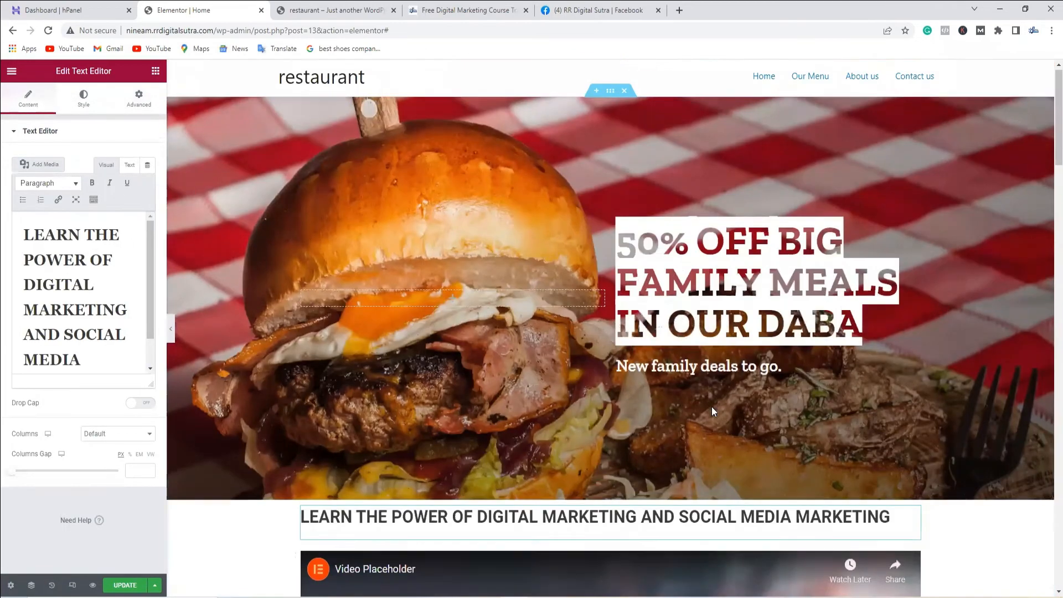
{"action": "scroll", "coordinate": [641, 408], "scroll_direction": "down", "scroll_amount": 12}
{"action": "scroll", "coordinate": [687, 373], "scroll_direction": "down", "scroll_amount": 10}
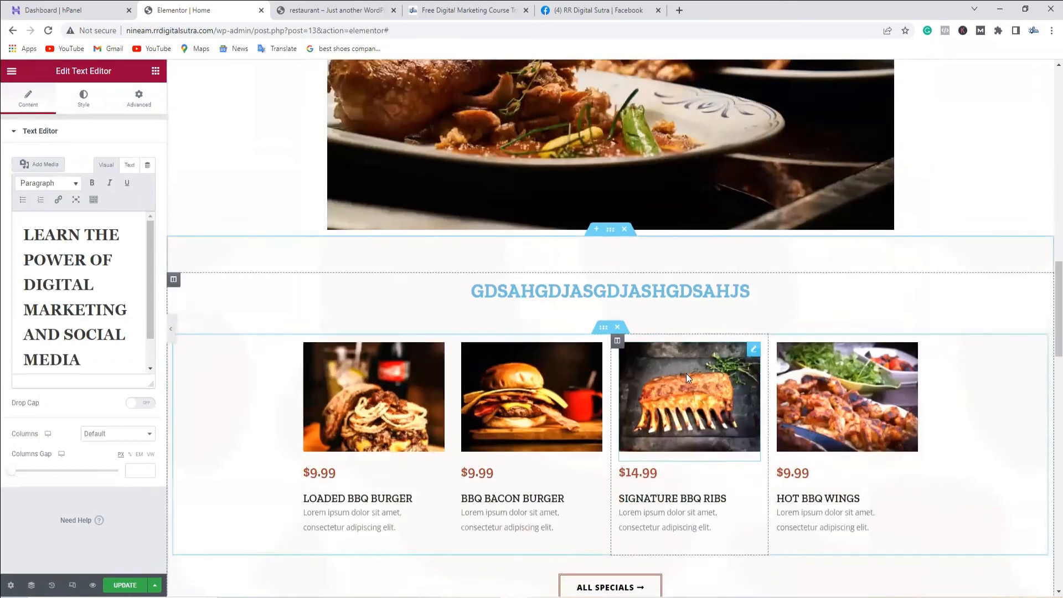
{"action": "scroll", "coordinate": [687, 376], "scroll_direction": "up", "scroll_amount": 2}
{"action": "scroll", "coordinate": [687, 375], "scroll_direction": "down", "scroll_amount": 6}
{"action": "scroll", "coordinate": [687, 375], "scroll_direction": "down", "scroll_amount": 8}
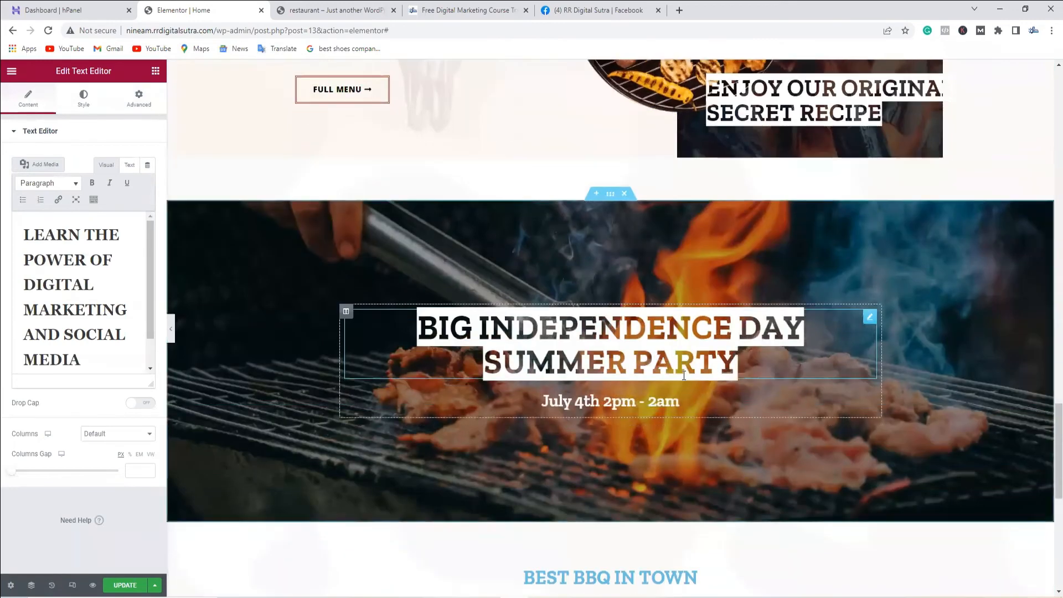
{"action": "scroll", "coordinate": [682, 373], "scroll_direction": "down", "scroll_amount": 4}
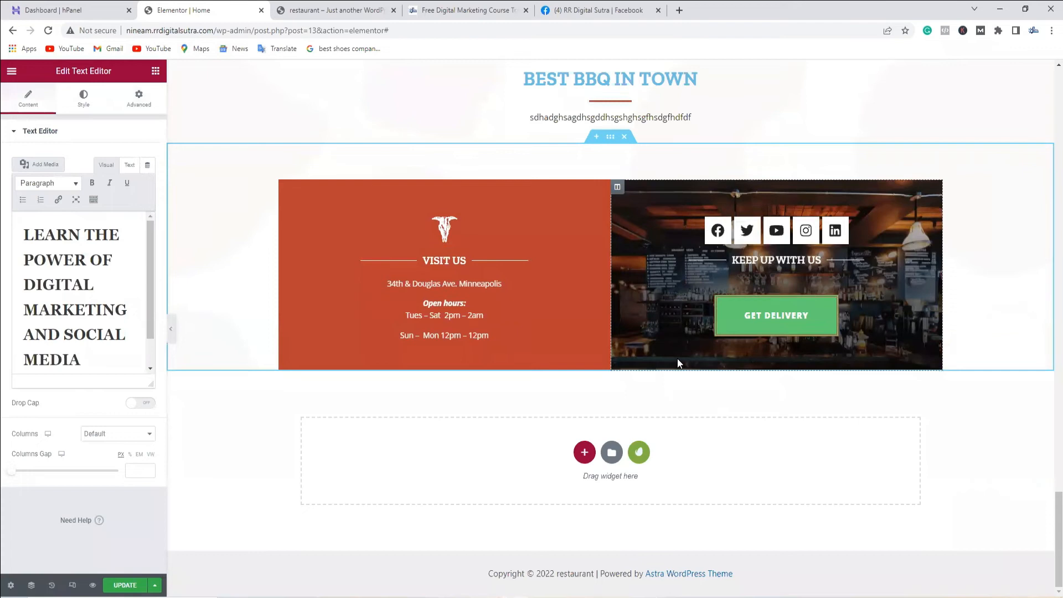
{"action": "scroll", "coordinate": [678, 360], "scroll_direction": "up", "scroll_amount": 2}
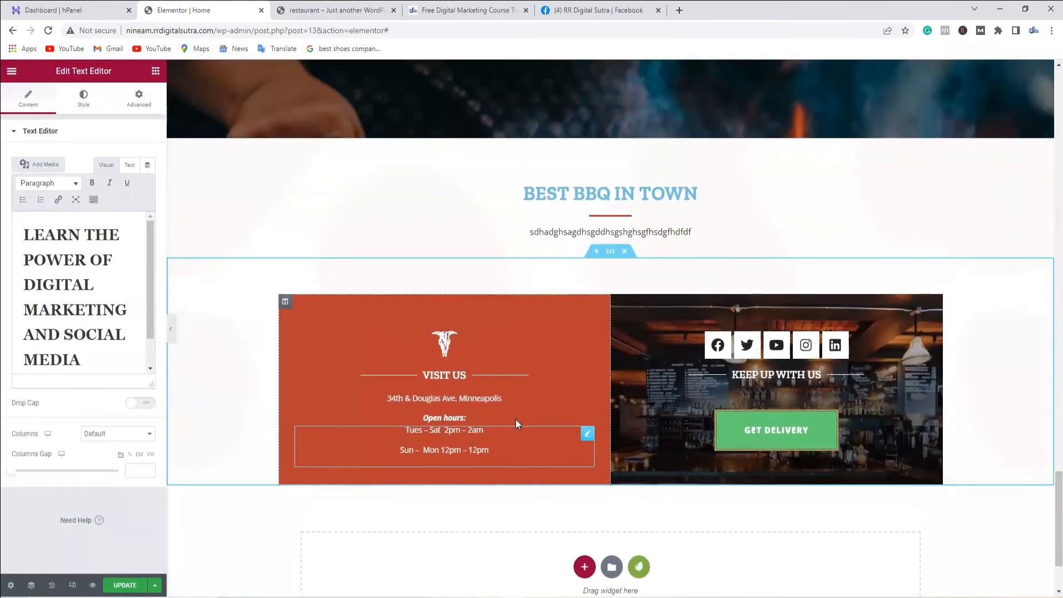
{"action": "scroll", "coordinate": [596, 339], "scroll_direction": "up", "scroll_amount": 2}
{"action": "scroll", "coordinate": [598, 343], "scroll_direction": "up", "scroll_amount": 7}
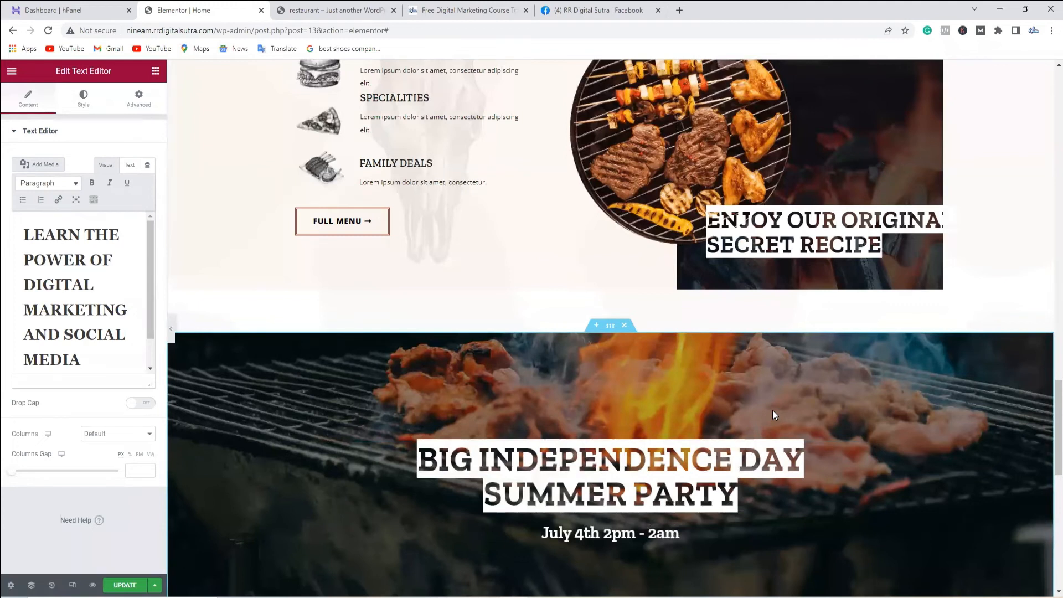
{"action": "scroll", "coordinate": [771, 412], "scroll_direction": "up", "scroll_amount": 5}
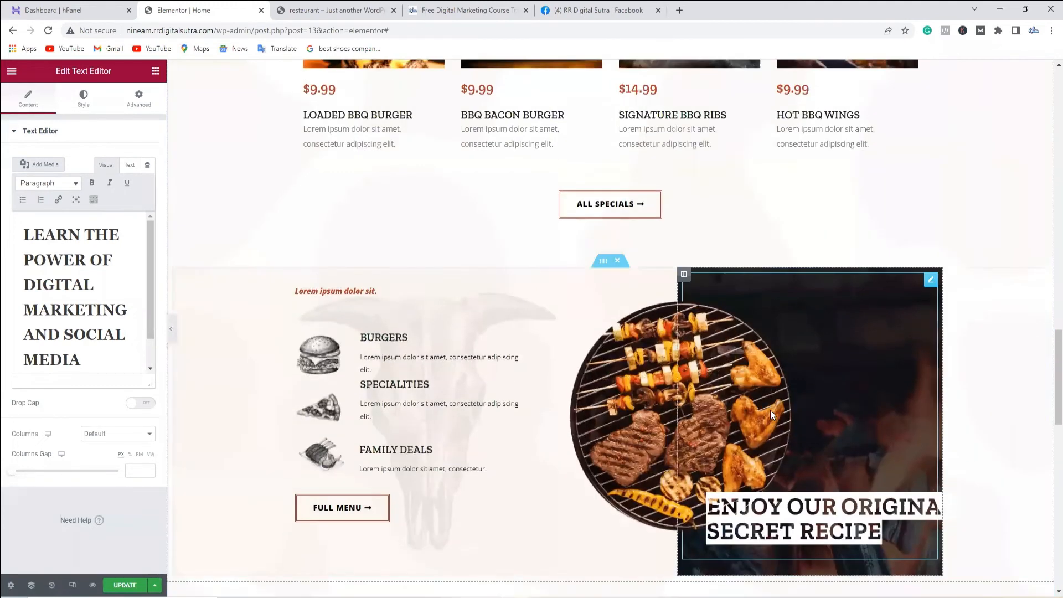
{"action": "scroll", "coordinate": [650, 383], "scroll_direction": "up", "scroll_amount": 4}
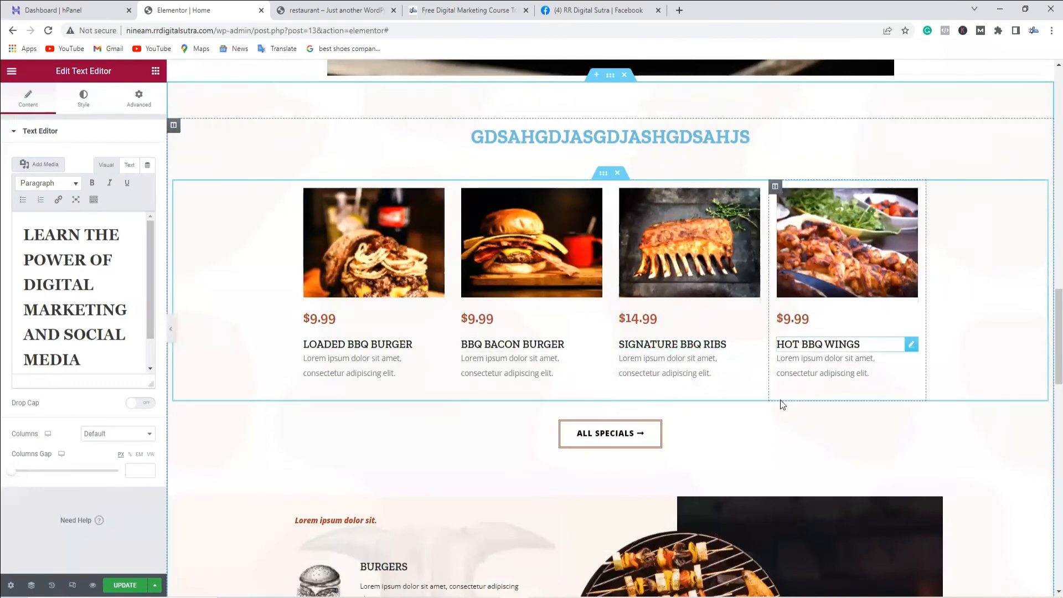
{"action": "scroll", "coordinate": [727, 405], "scroll_direction": "up", "scroll_amount": 3}
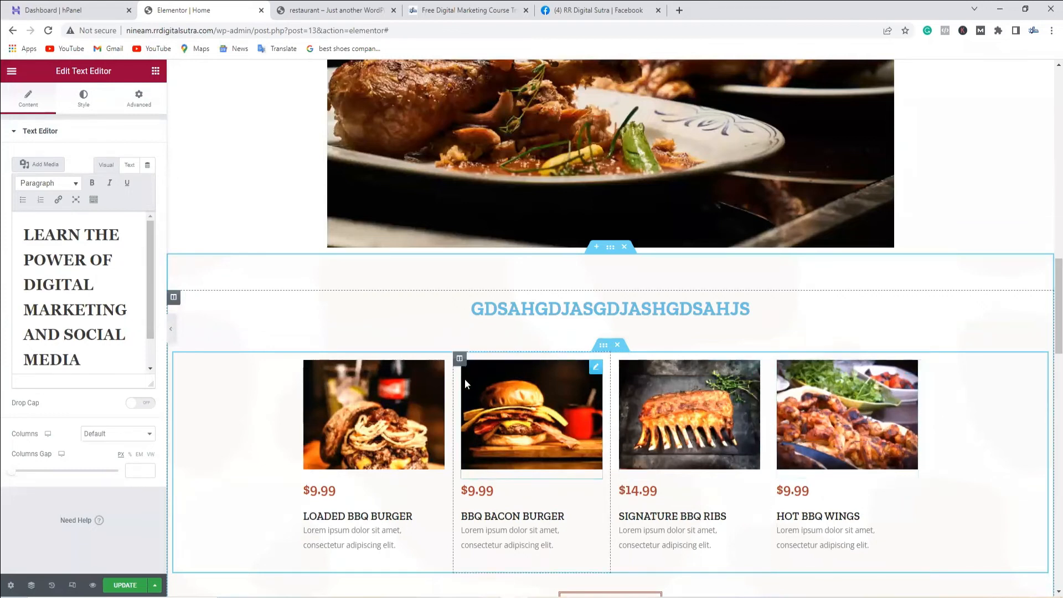
{"action": "scroll", "coordinate": [775, 338], "scroll_direction": "up", "scroll_amount": 4}
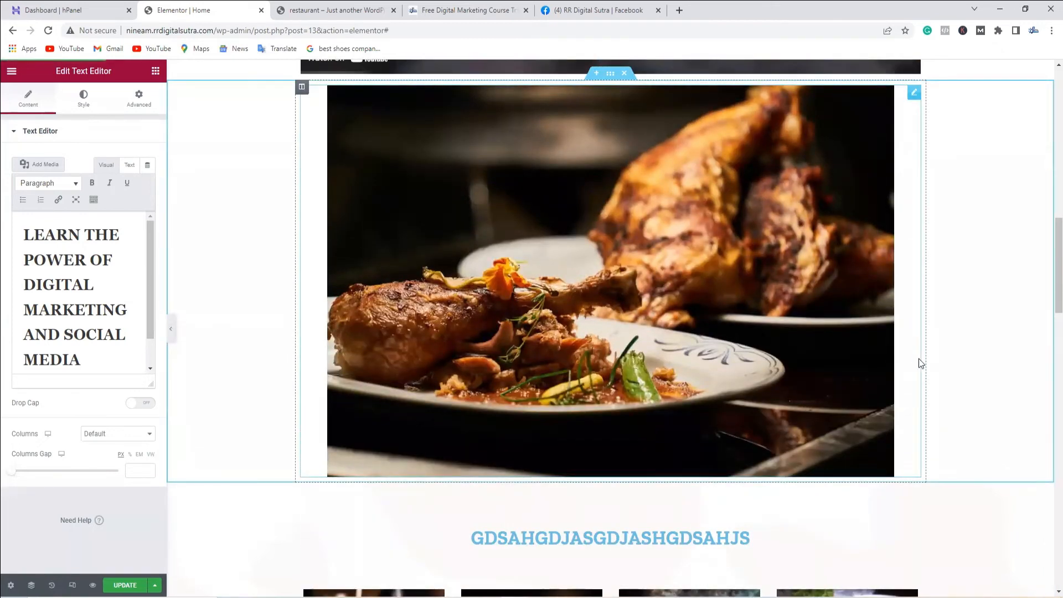
{"action": "scroll", "coordinate": [959, 406], "scroll_direction": "up", "scroll_amount": 13}
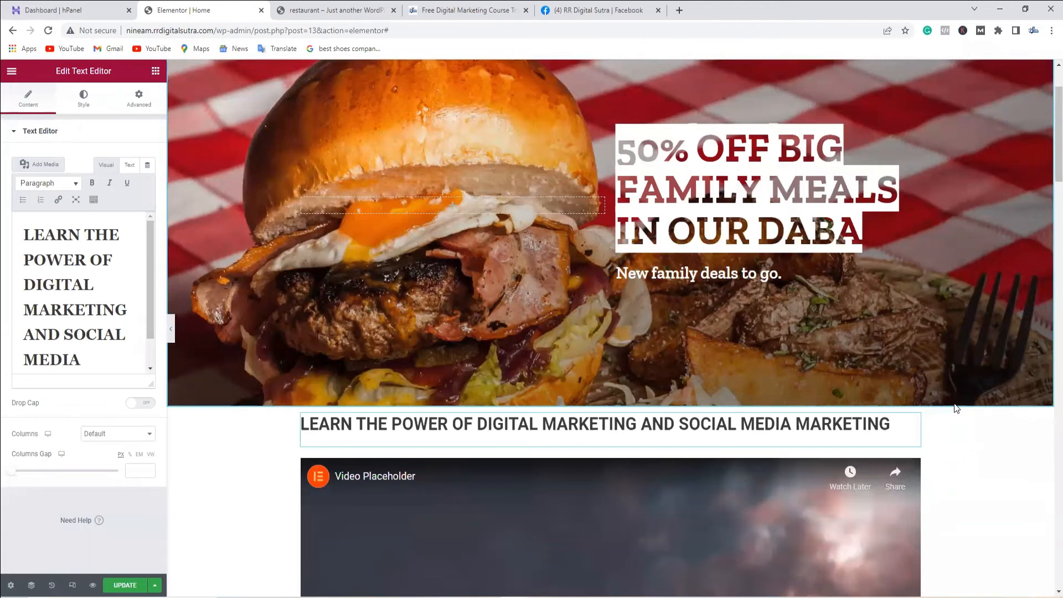
{"action": "scroll", "coordinate": [956, 410], "scroll_direction": "up", "scroll_amount": 2}
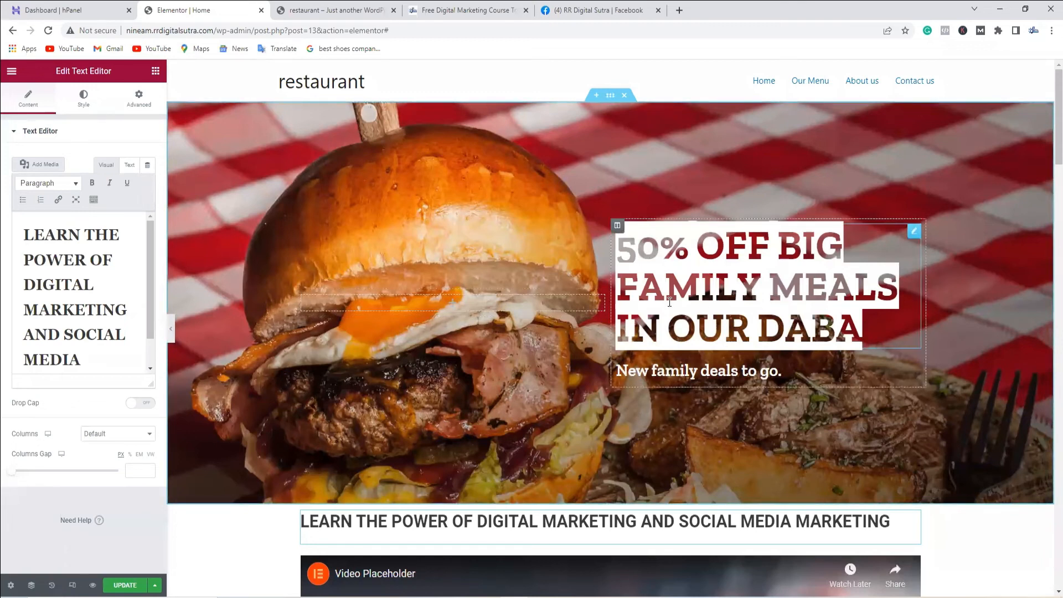
{"action": "scroll", "coordinate": [670, 302], "scroll_direction": "down", "scroll_amount": 20}
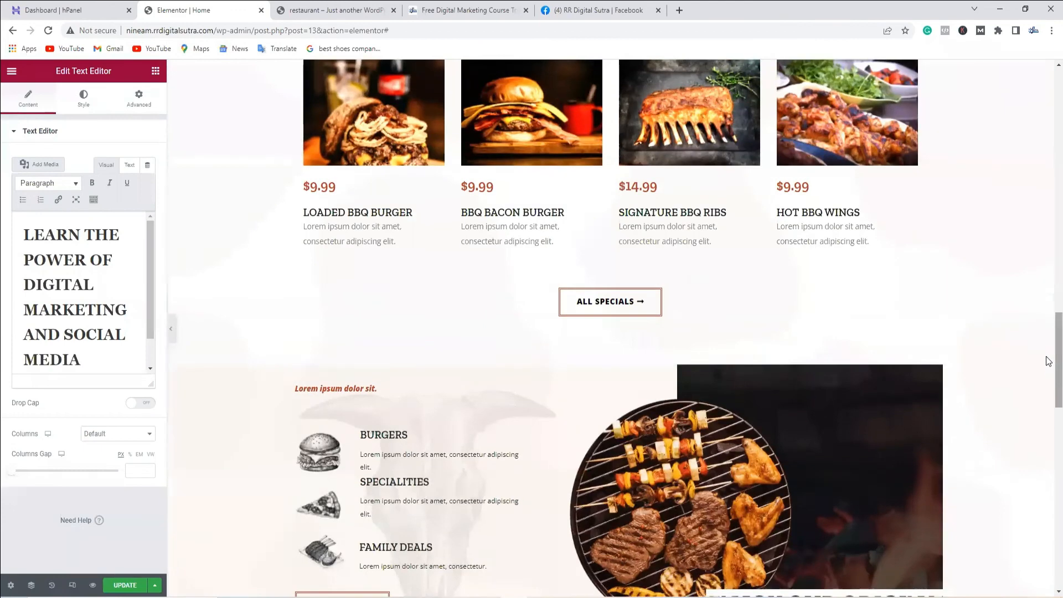
{"action": "left_click_drag", "start_coordinate": [1049, 361], "coordinate": [1049, 87]}
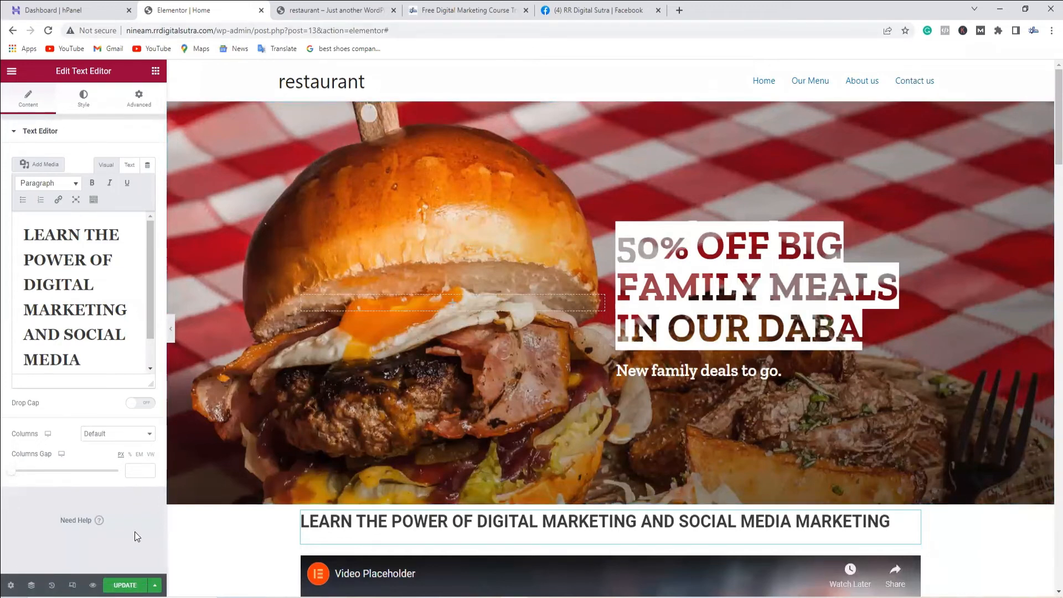
Save the Home page's changes and reload the live restaurant site.
{"action": "left_click", "coordinate": [125, 585]}
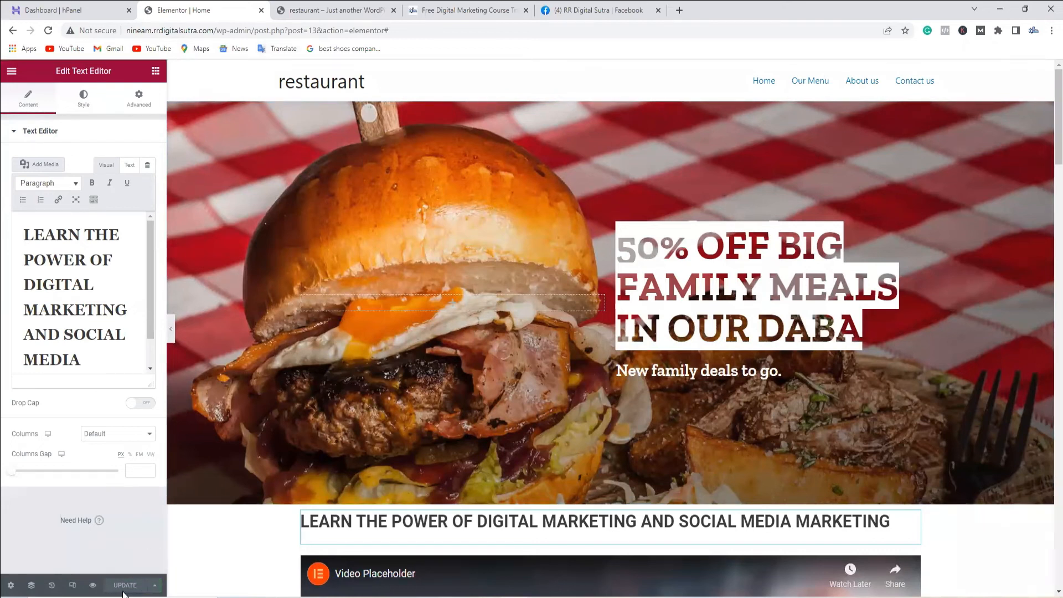
{"action": "left_click", "coordinate": [320, 9]}
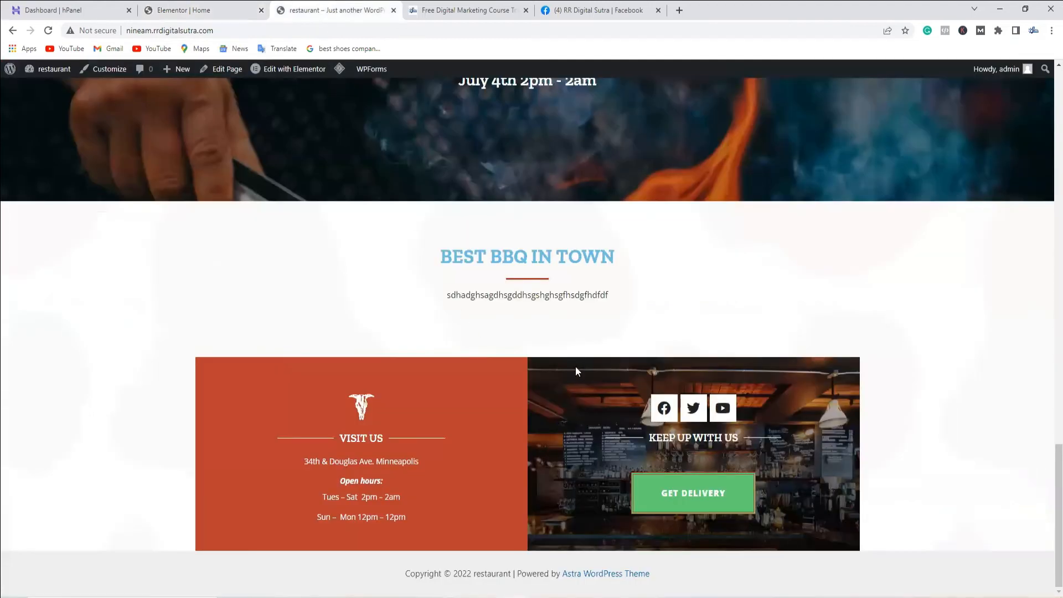
{"action": "scroll", "coordinate": [576, 367], "scroll_direction": "up", "scroll_amount": 20}
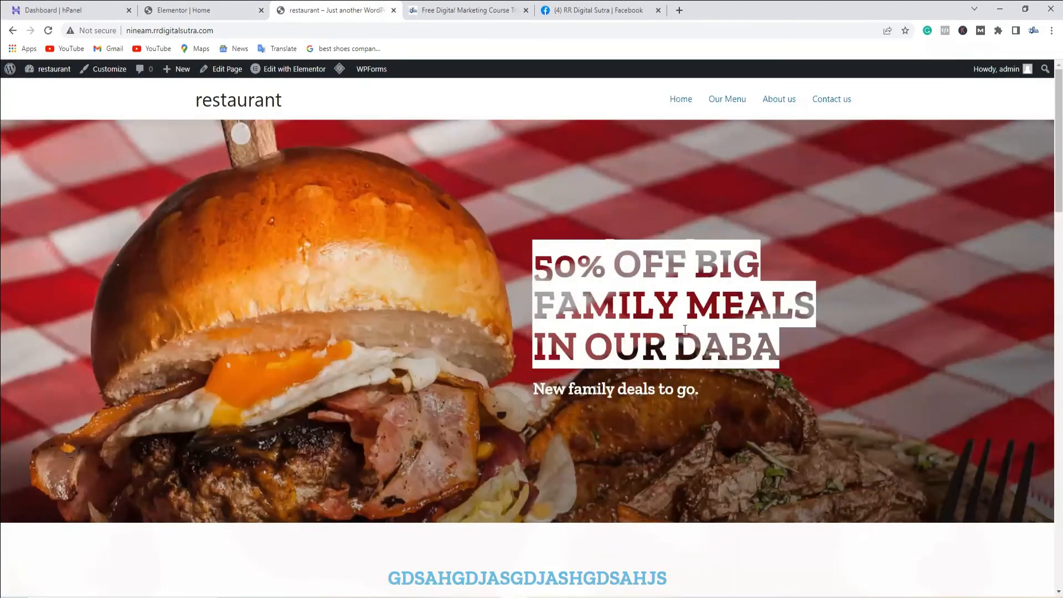
{"action": "left_click", "coordinate": [48, 30]}
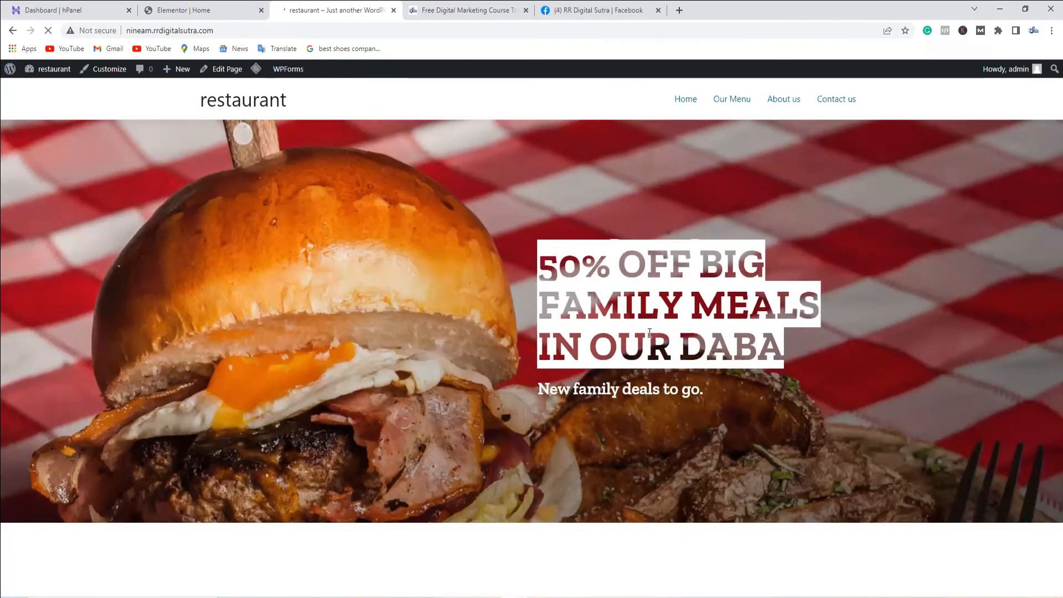
Examine the reloaded live Home page, including the new heading, the video and the sections below.
{"action": "scroll", "coordinate": [648, 337], "scroll_direction": "down", "scroll_amount": 7}
{"action": "scroll", "coordinate": [310, 249], "scroll_direction": "up", "scroll_amount": 3}
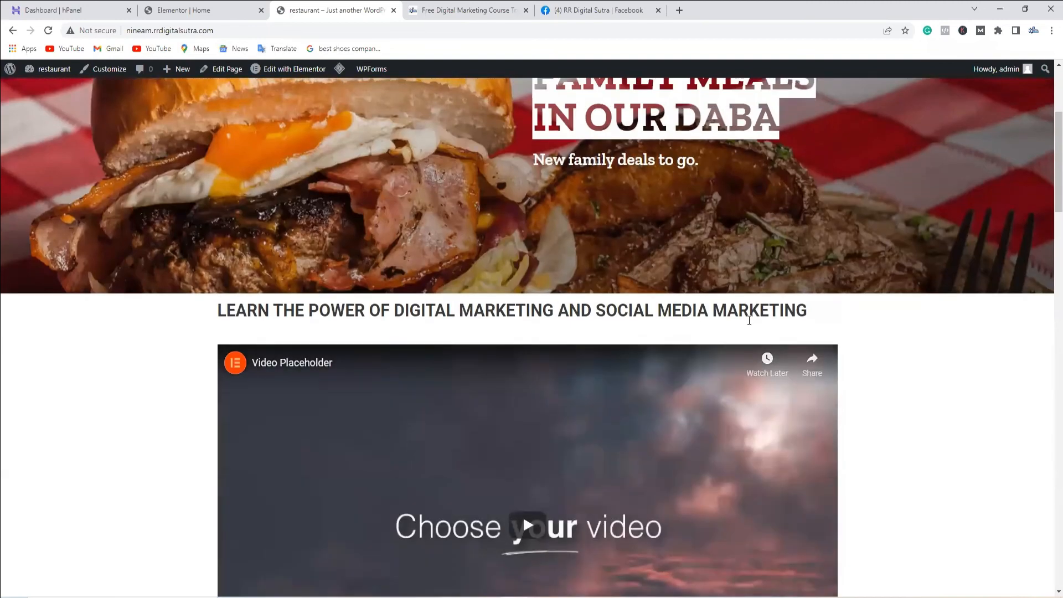
{"action": "scroll", "coordinate": [311, 257], "scroll_direction": "down", "scroll_amount": 4}
{"action": "scroll", "coordinate": [501, 296], "scroll_direction": "down", "scroll_amount": 2}
{"action": "scroll", "coordinate": [500, 295], "scroll_direction": "down", "scroll_amount": 10}
{"action": "scroll", "coordinate": [437, 209], "scroll_direction": "up", "scroll_amount": 5}
{"action": "scroll", "coordinate": [603, 329], "scroll_direction": "up", "scroll_amount": 10}
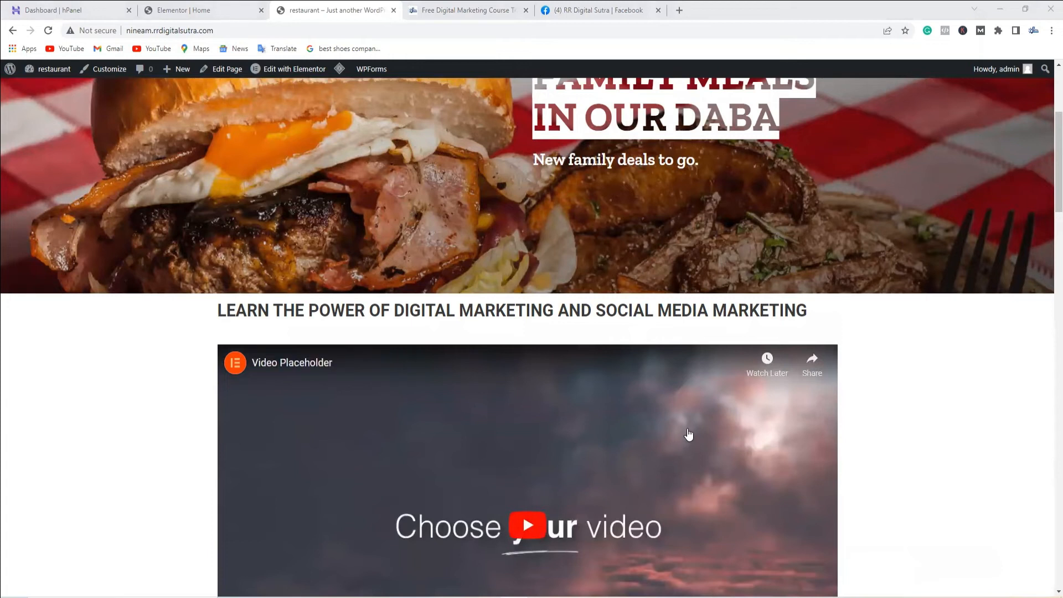
{"action": "scroll", "coordinate": [582, 441], "scroll_direction": "up", "scroll_amount": 3}
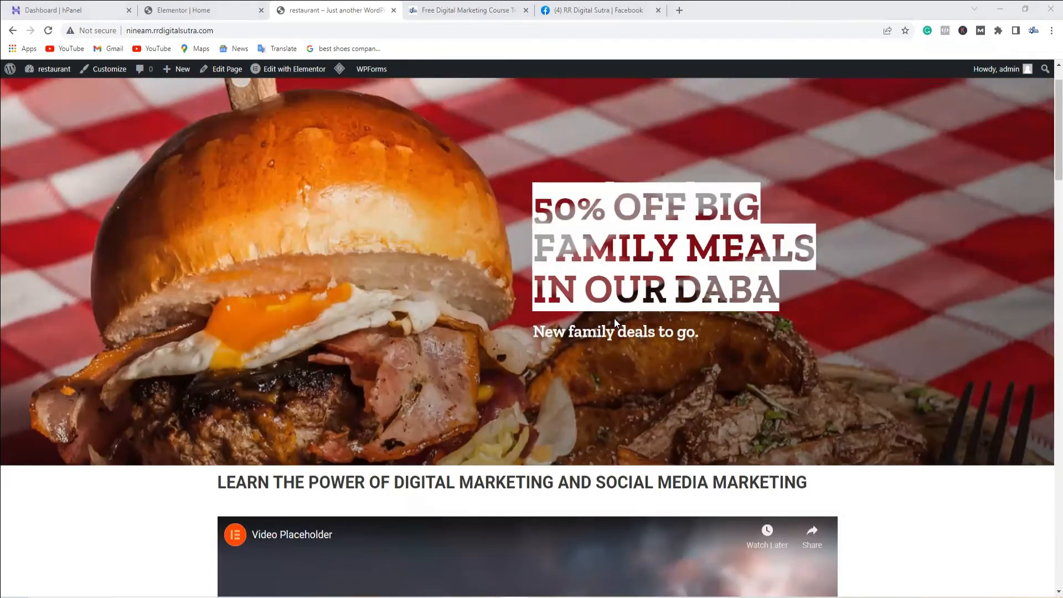
{"action": "scroll", "coordinate": [613, 318], "scroll_direction": "up", "scroll_amount": 1}
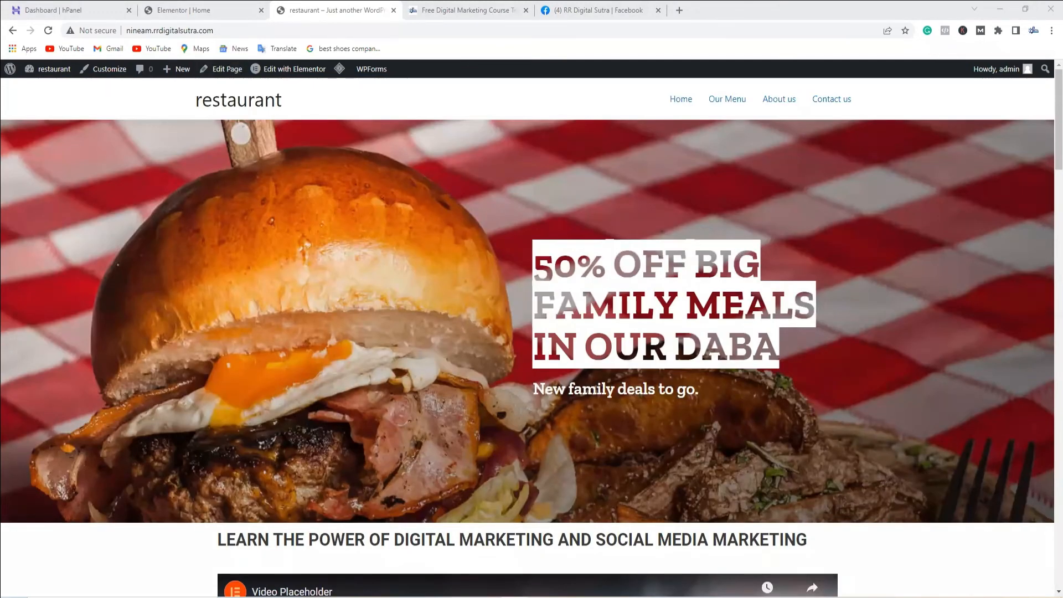
After a look at the Search Console course PDF, search Google for "google search console" and start Search Console from its official page.
{"action": "left_click", "coordinate": [431, 597]}
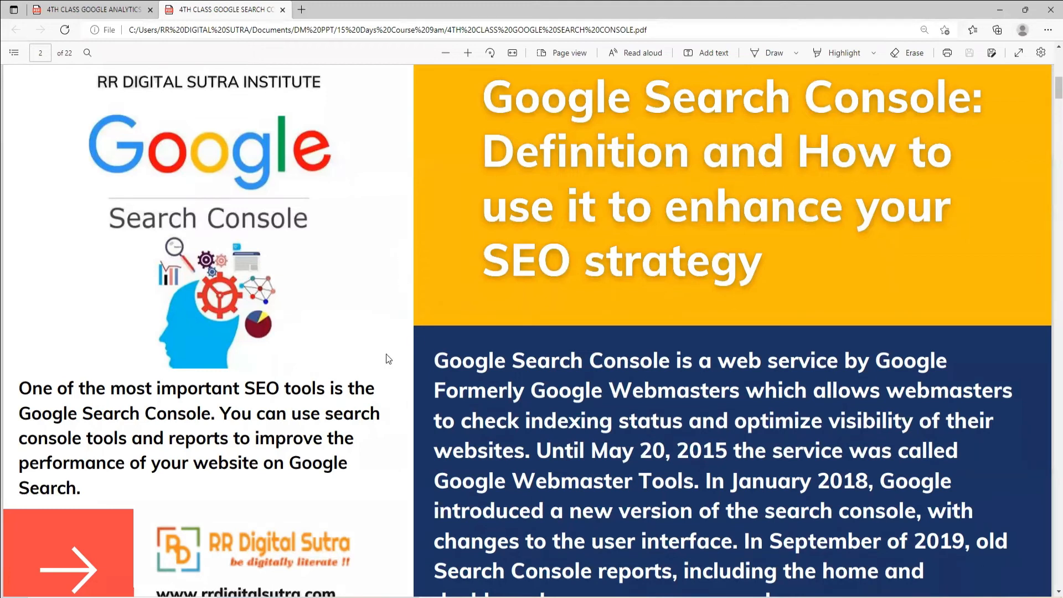
{"action": "key", "text": "alt+Tab"}
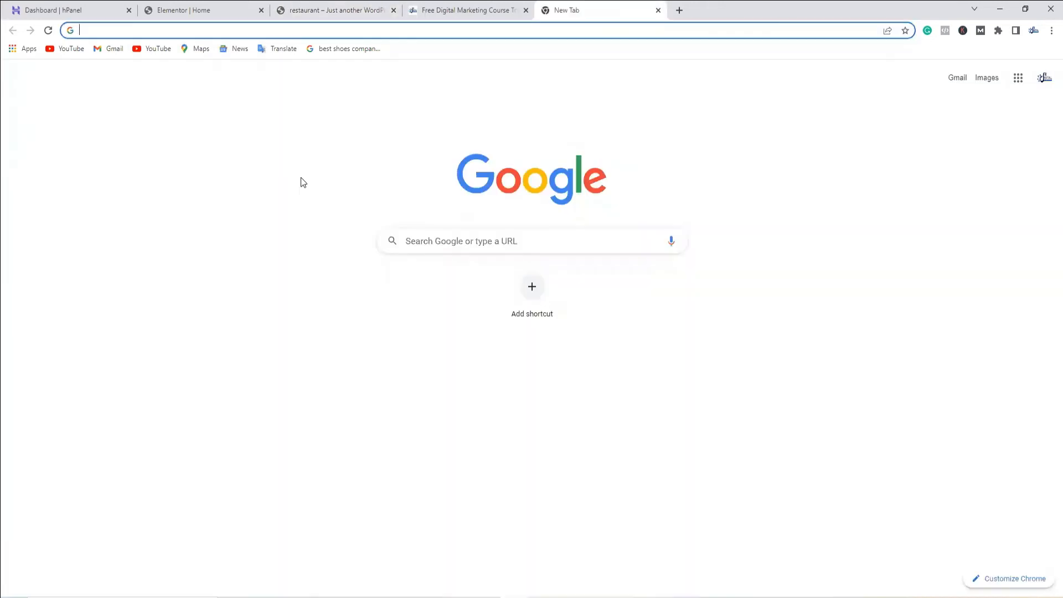
{"action": "type", "text": "google "}
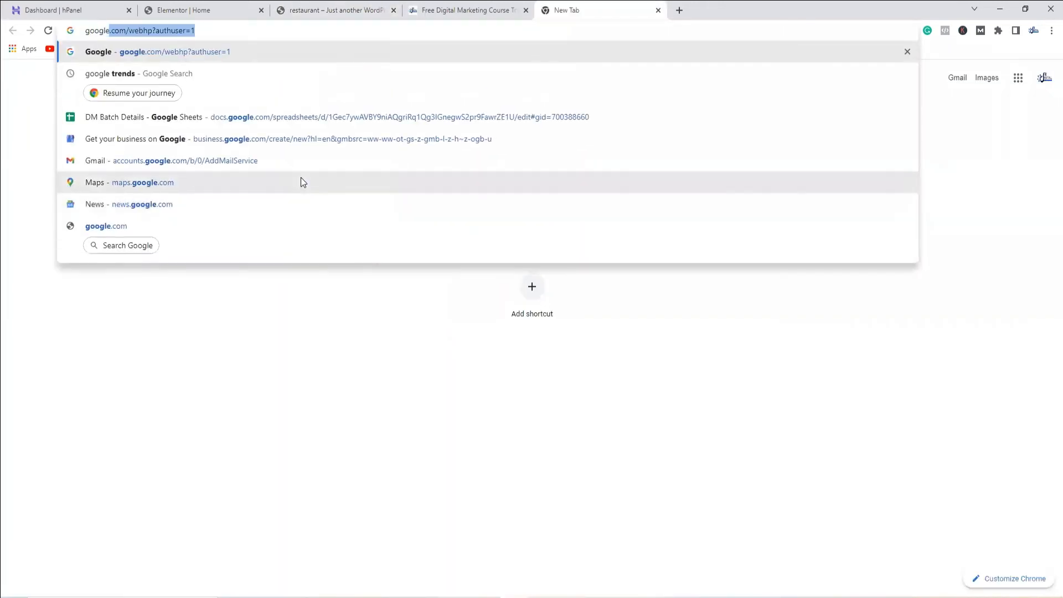
{"action": "type", "text": "sear"}
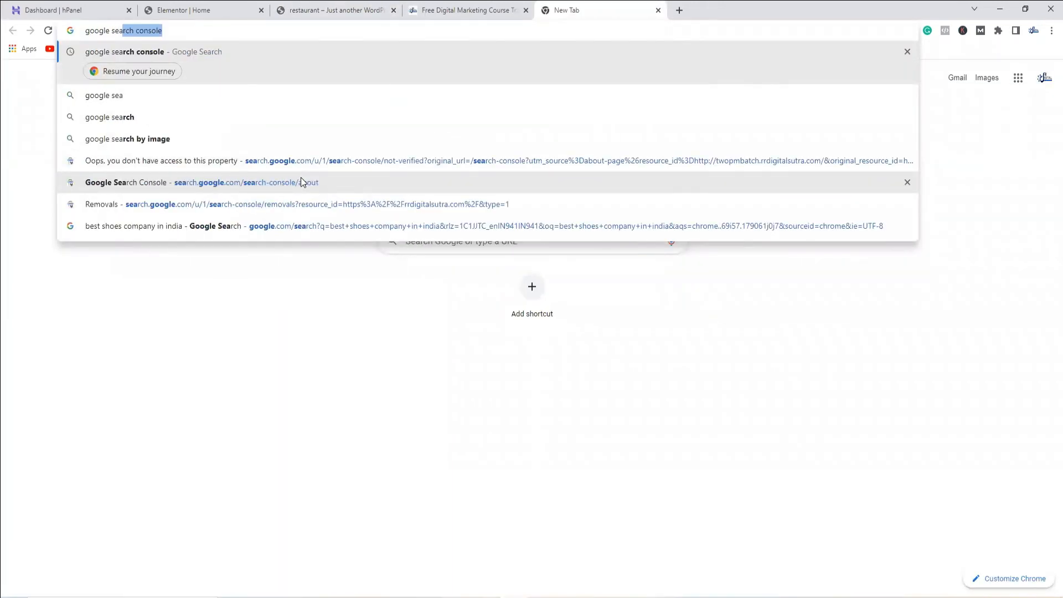
{"action": "key", "text": "Return"}
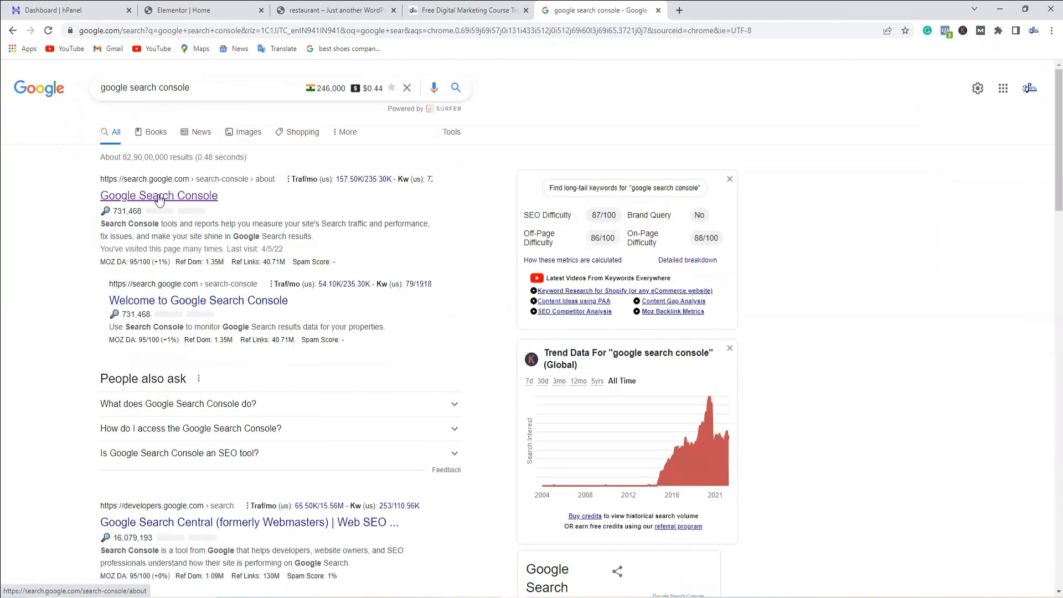
{"action": "left_click", "coordinate": [159, 200]}
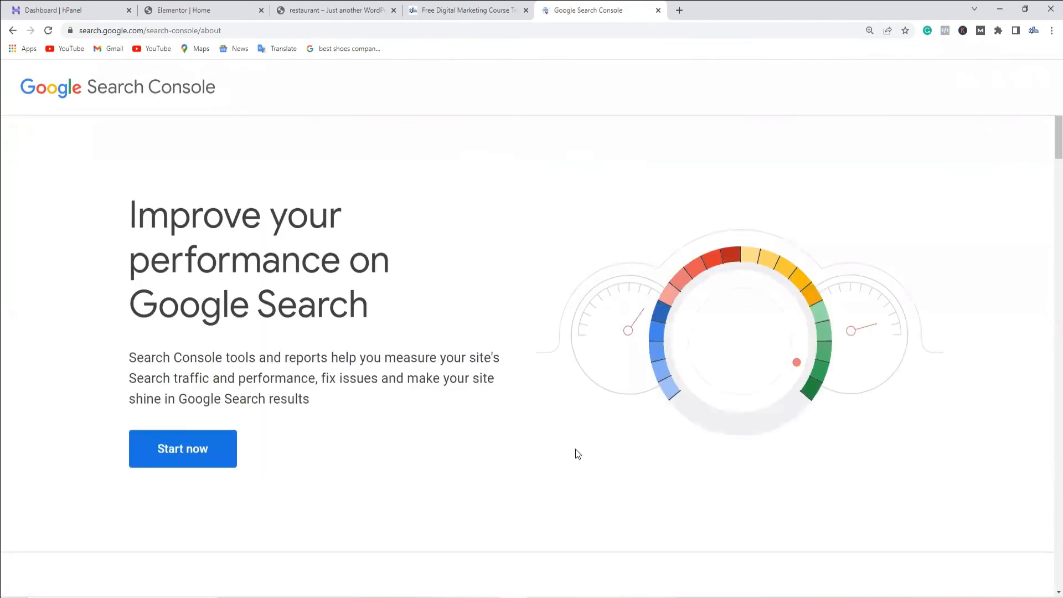
{"action": "left_click", "coordinate": [188, 442]}
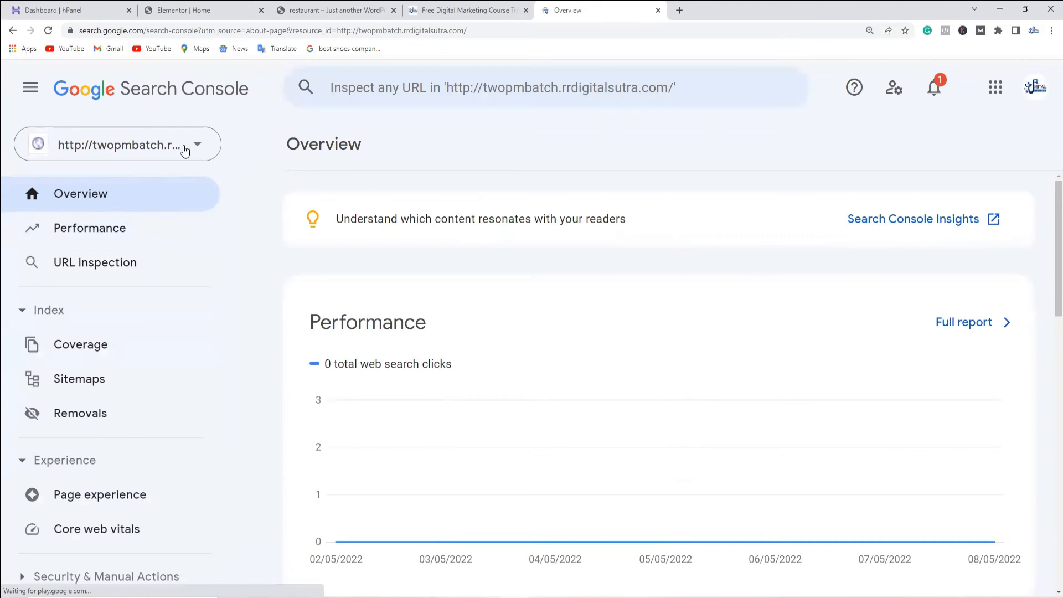
{"action": "left_click", "coordinate": [185, 149]}
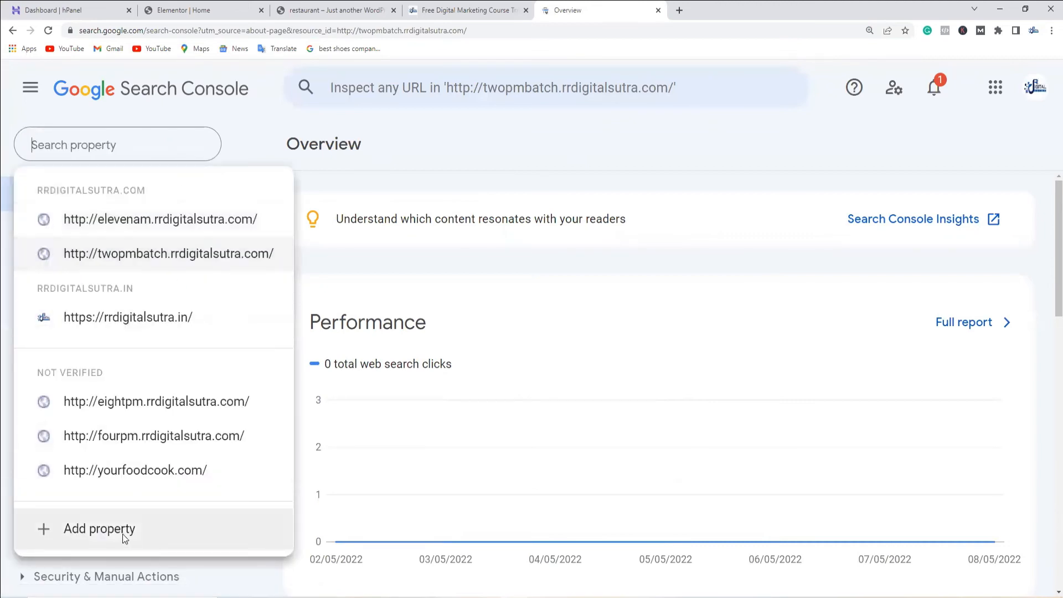
{"action": "left_click", "coordinate": [100, 529]}
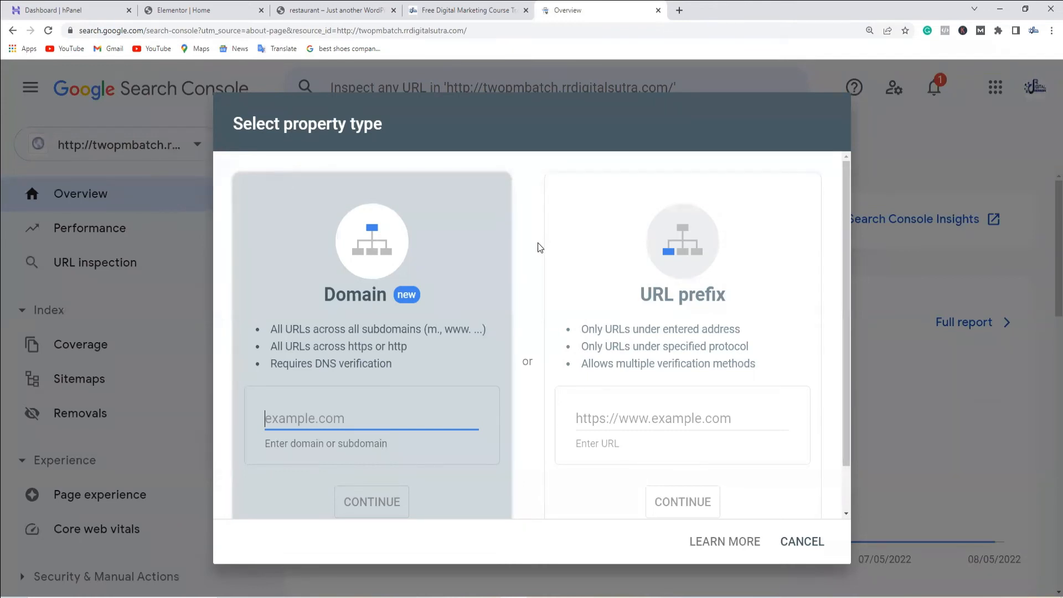
{"action": "left_click", "coordinate": [620, 419]}
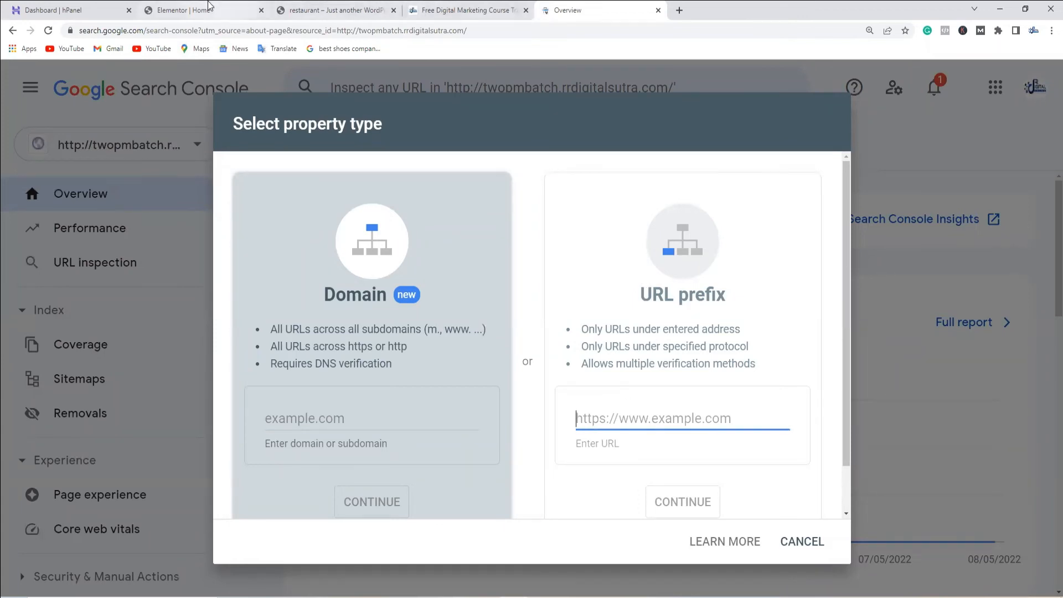
{"action": "left_click", "coordinate": [332, 10]}
{"action": "left_click", "coordinate": [260, 29]}
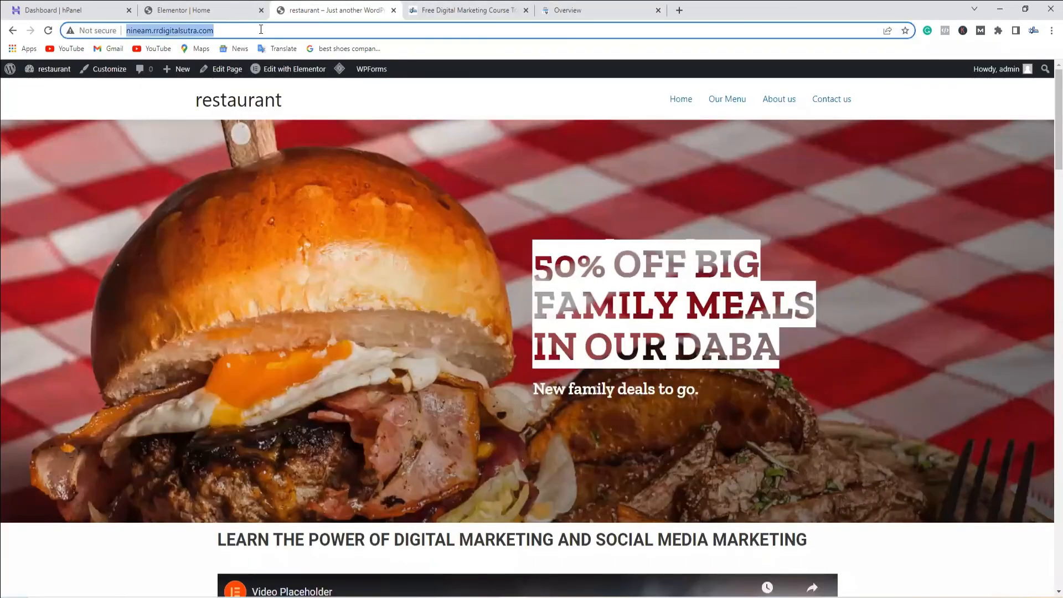
{"action": "left_click", "coordinate": [565, 10]}
{"action": "type", "text": "http://nineam.rrdigitalsutra.com/"}
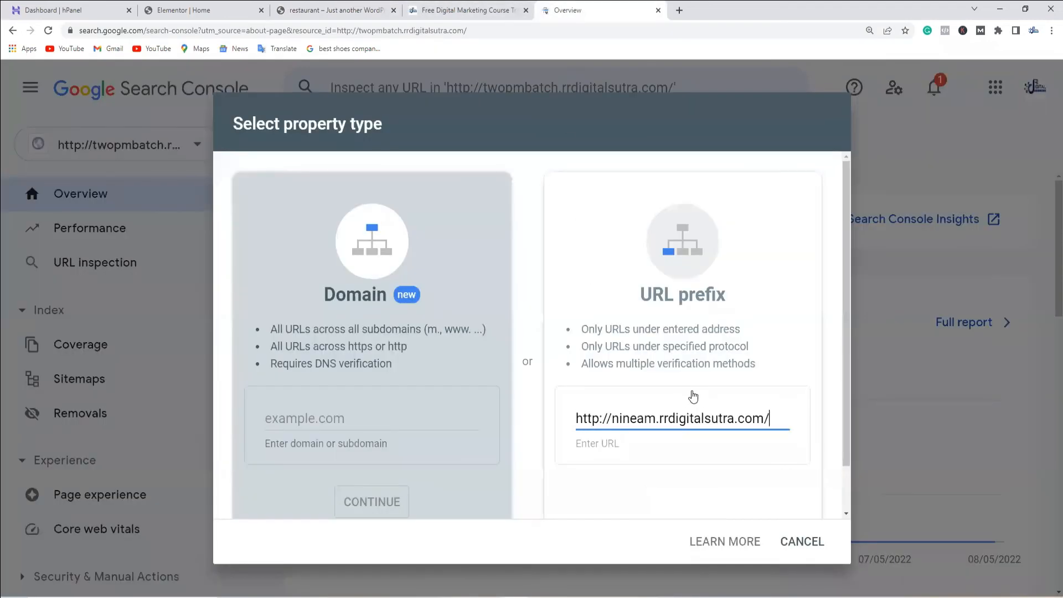
{"action": "scroll", "coordinate": [745, 470], "scroll_direction": "down", "scroll_amount": 1}
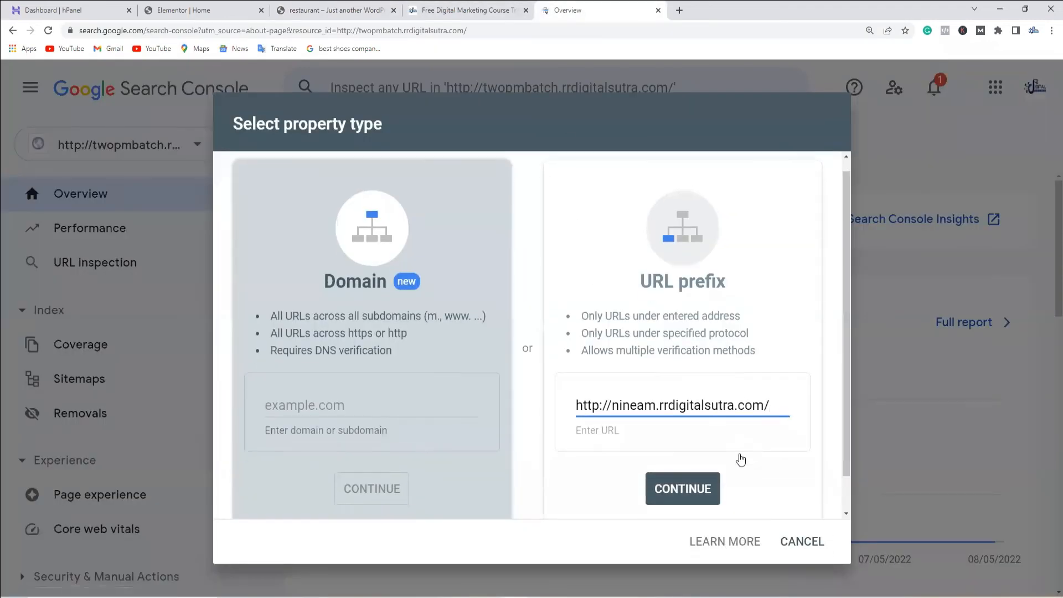
{"action": "left_click", "coordinate": [699, 452]}
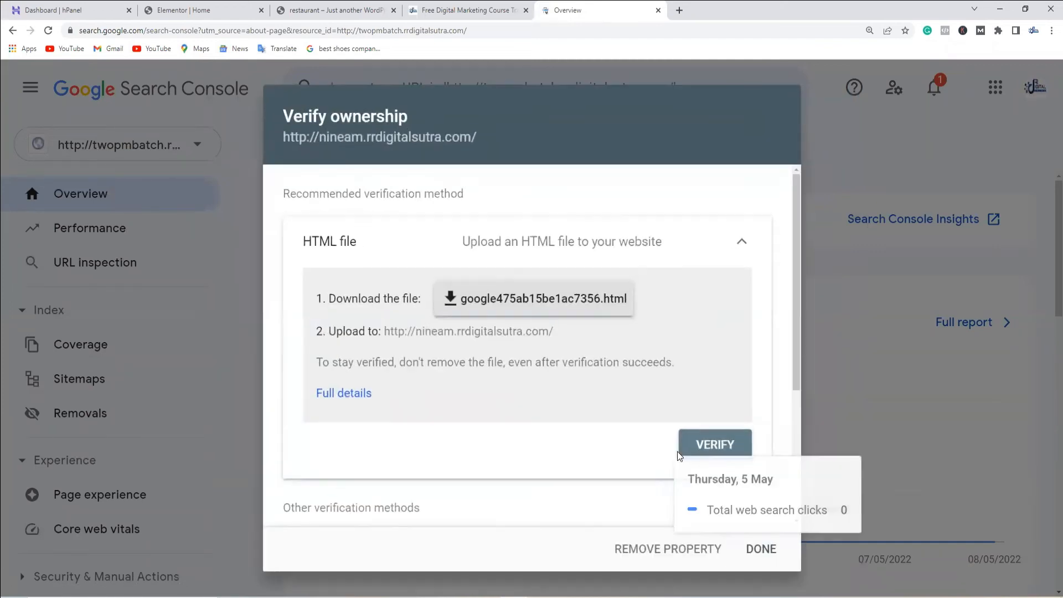
Look through the ownership verification methods and copy the meta tag offered by the HTML tag method.
{"action": "scroll", "coordinate": [605, 423], "scroll_direction": "down", "scroll_amount": 3}
{"action": "scroll", "coordinate": [614, 504], "scroll_direction": "up", "scroll_amount": 4}
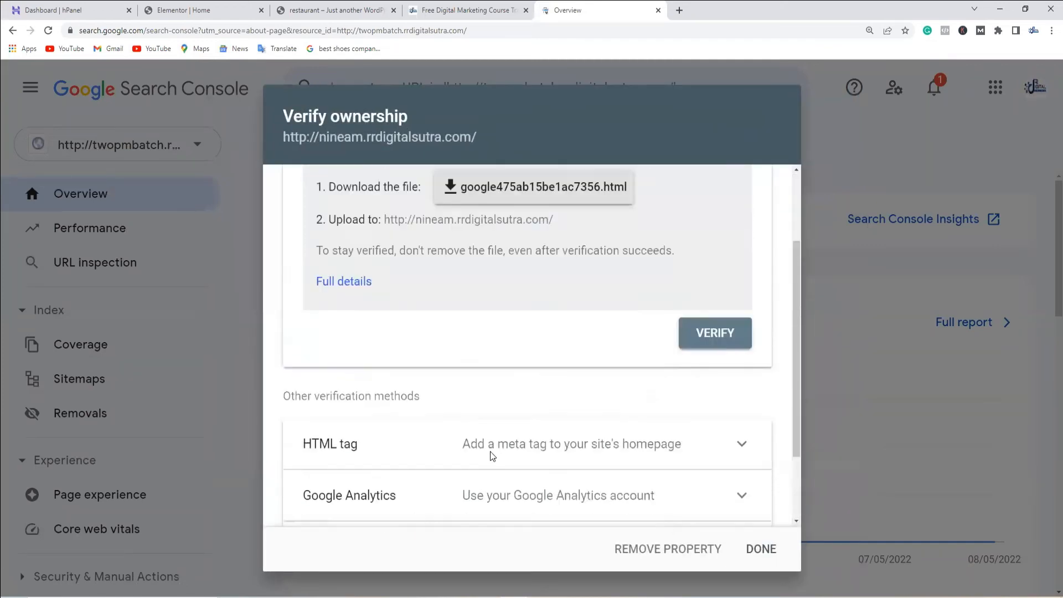
{"action": "scroll", "coordinate": [411, 426], "scroll_direction": "down", "scroll_amount": 4}
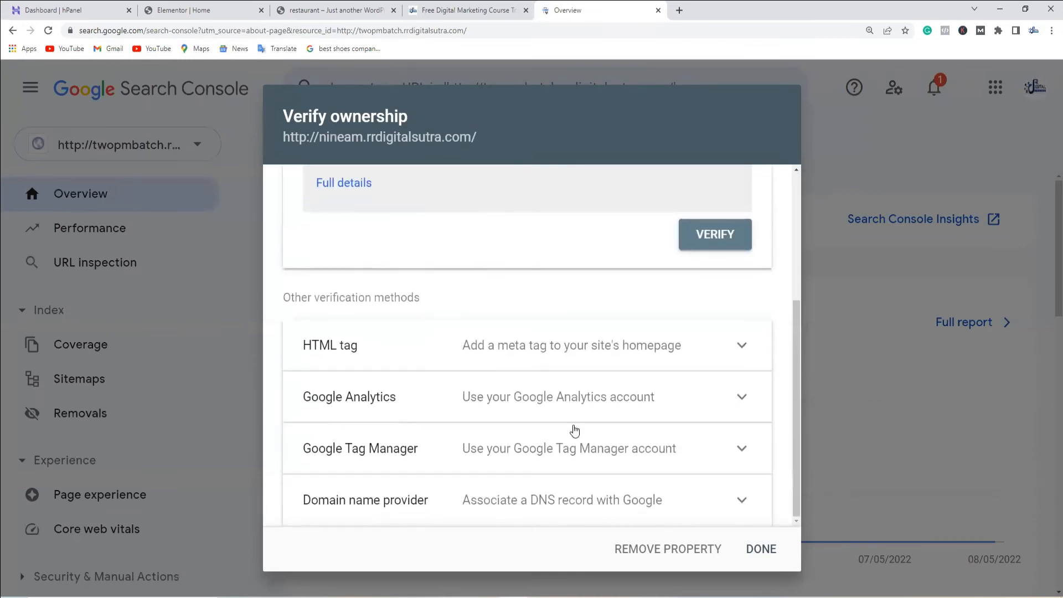
{"action": "left_click", "coordinate": [742, 349]}
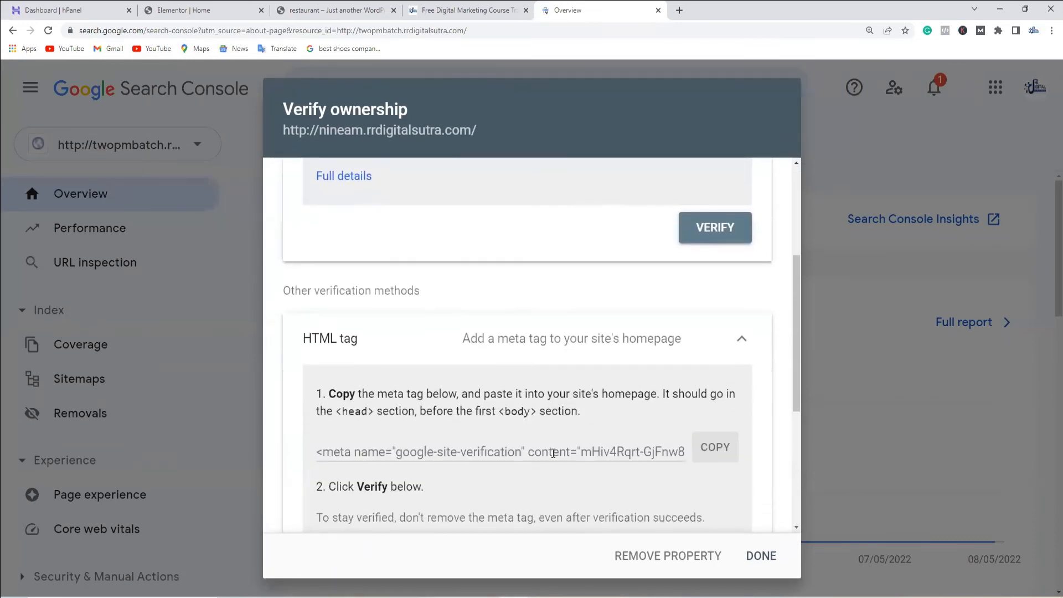
{"action": "scroll", "coordinate": [725, 368], "scroll_direction": "down", "scroll_amount": 3}
{"action": "left_click", "coordinate": [720, 276]}
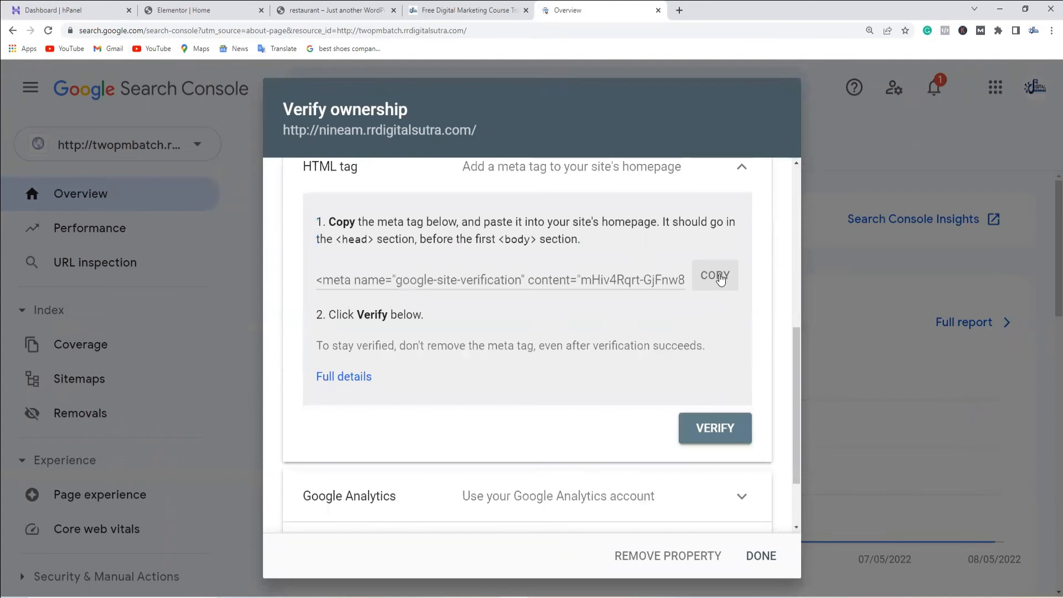
Open the Astra theme's header.php in WordPress's Theme File Editor, accepting the direct-editing warning.
{"action": "mouse_move", "coordinate": [73, 356]}
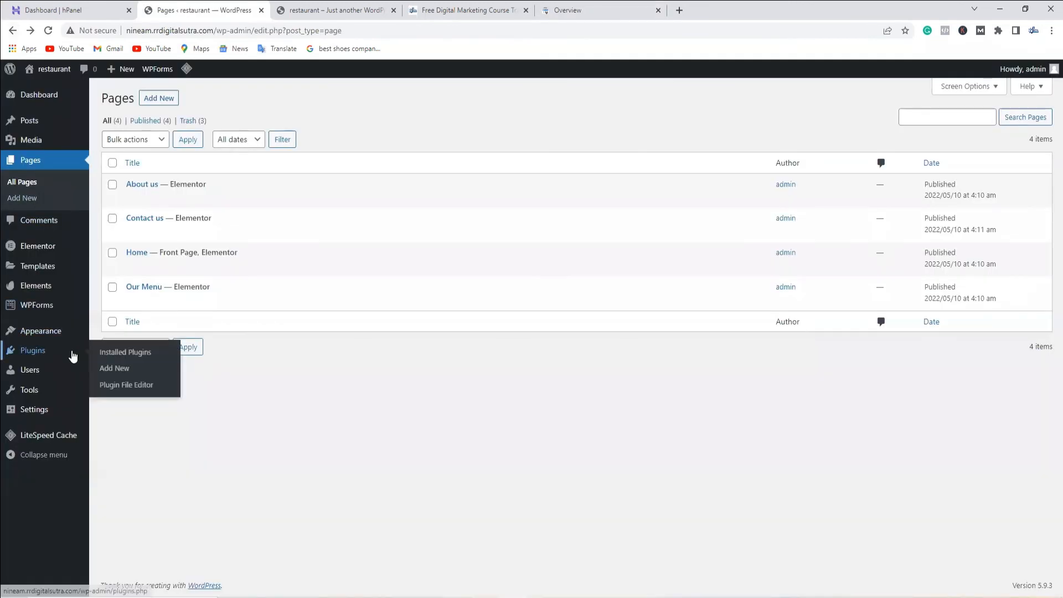
{"action": "mouse_move", "coordinate": [42, 335]}
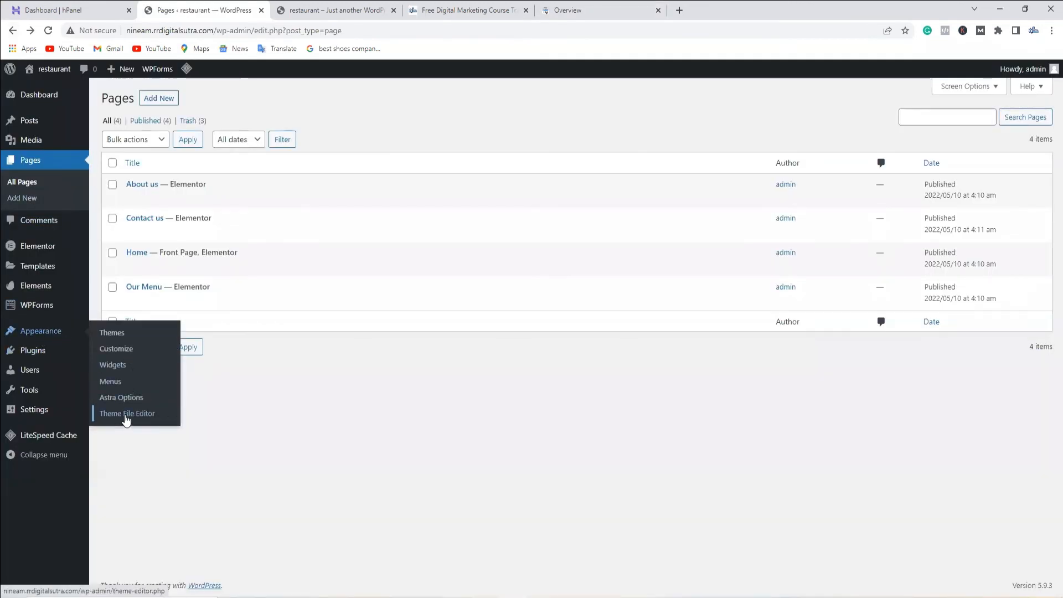
{"action": "left_click", "coordinate": [127, 415]}
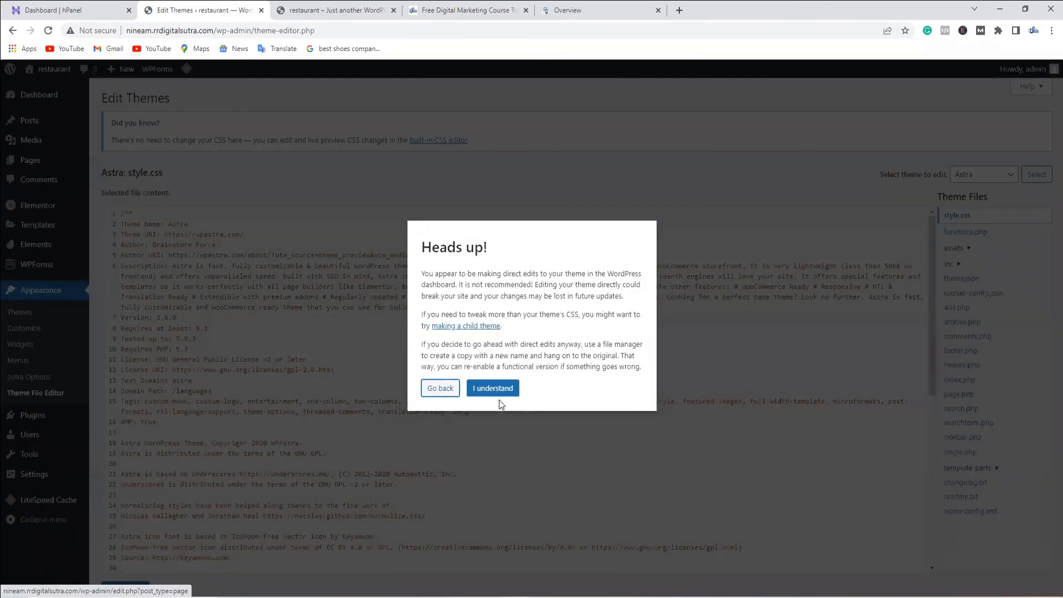
{"action": "left_click", "coordinate": [495, 394]}
{"action": "left_click", "coordinate": [961, 373]}
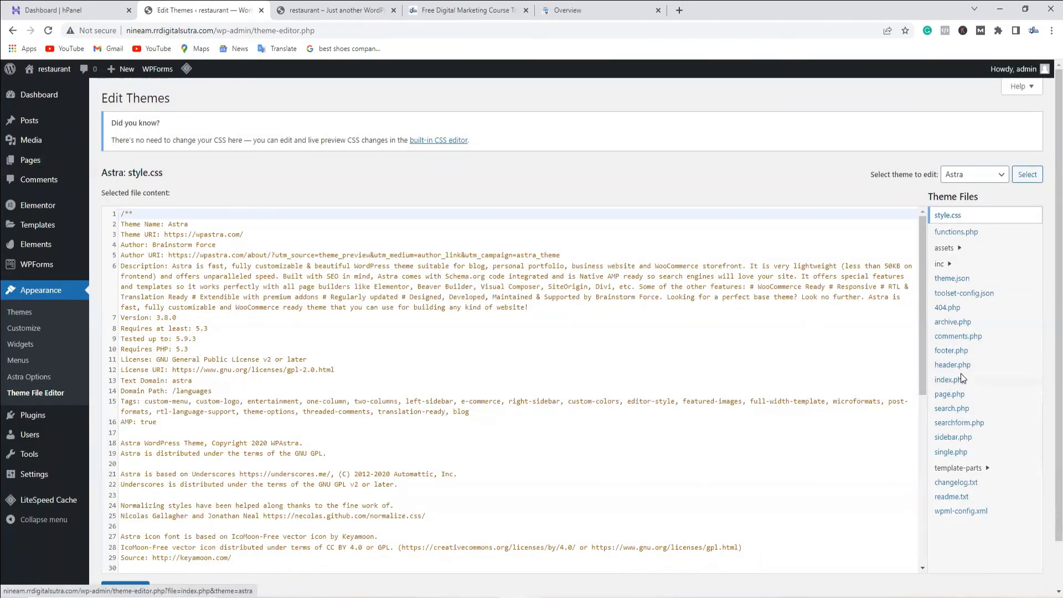
{"action": "left_click", "coordinate": [948, 368]}
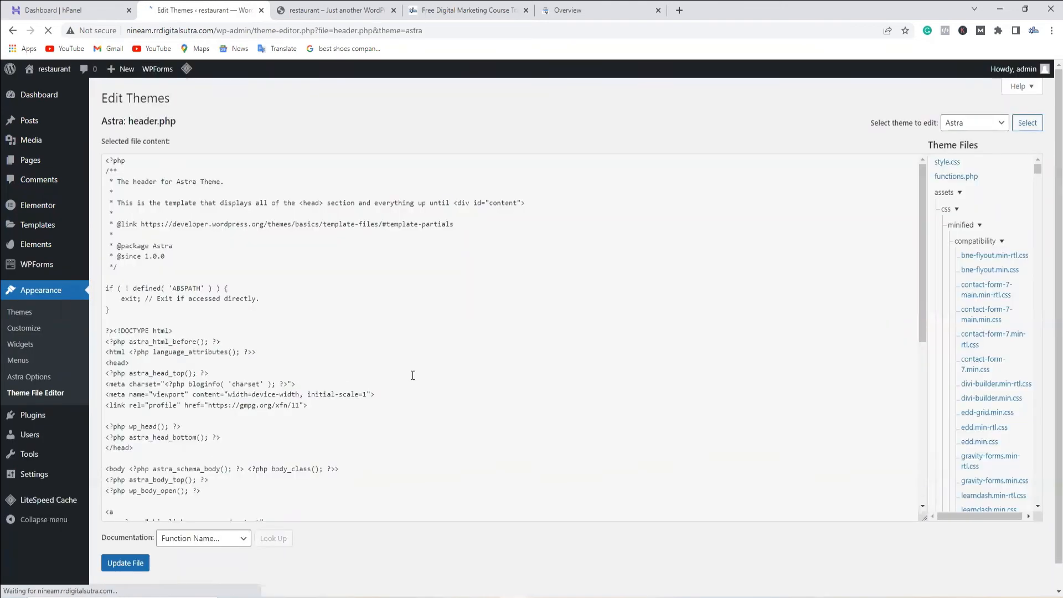
Paste the site verification meta tag on a new line between </head> and <body> in header.php and update the file.
{"action": "scroll", "coordinate": [468, 363], "scroll_direction": "down", "scroll_amount": 2}
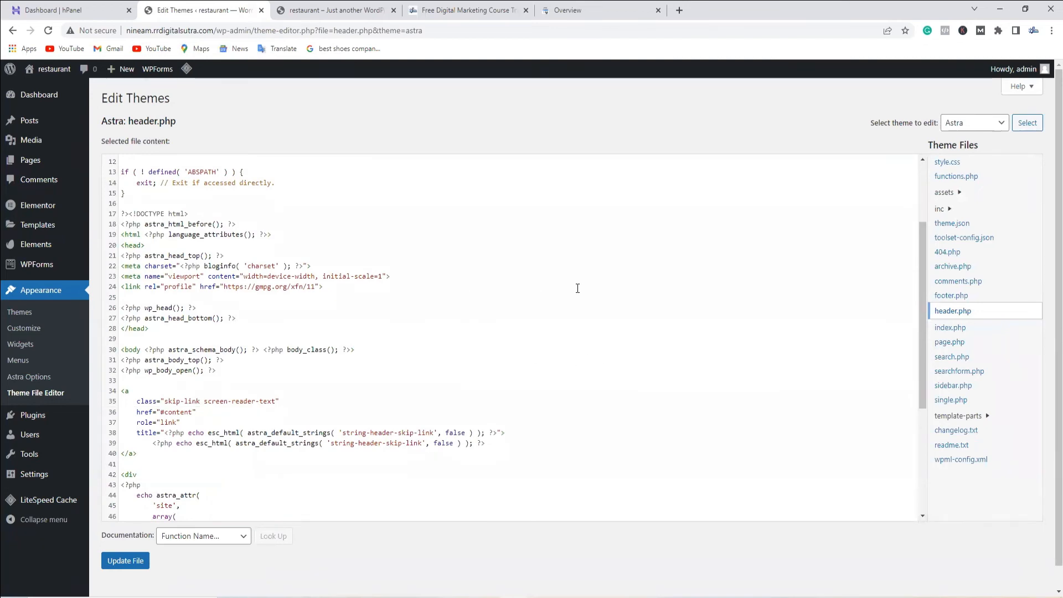
{"action": "scroll", "coordinate": [601, 337], "scroll_direction": "down", "scroll_amount": 2}
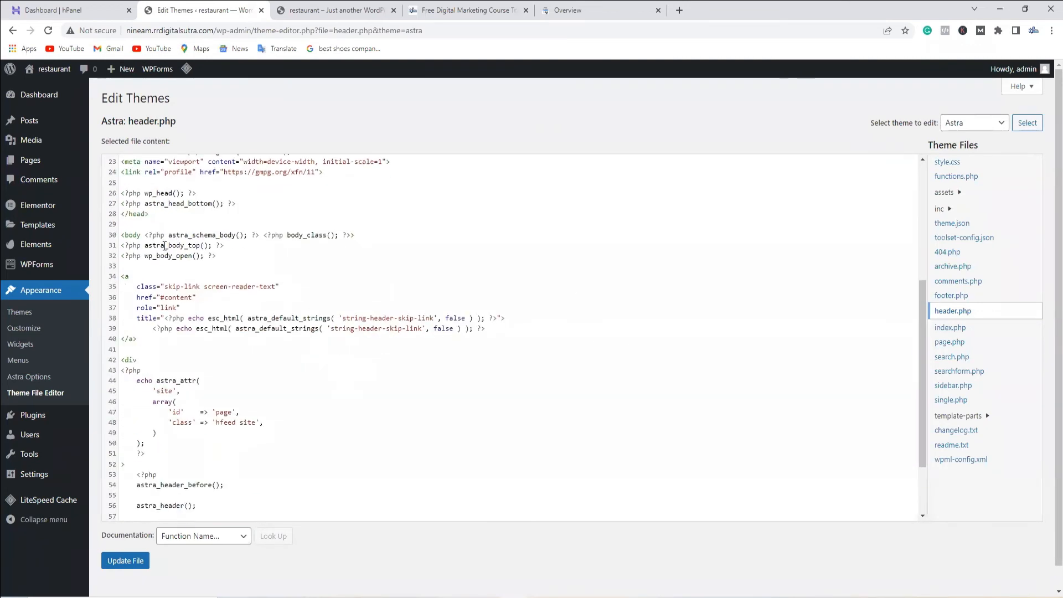
{"action": "left_click", "coordinate": [166, 213]}
{"action": "key", "text": "Return"}
{"action": "key", "text": "ctrl+v"}
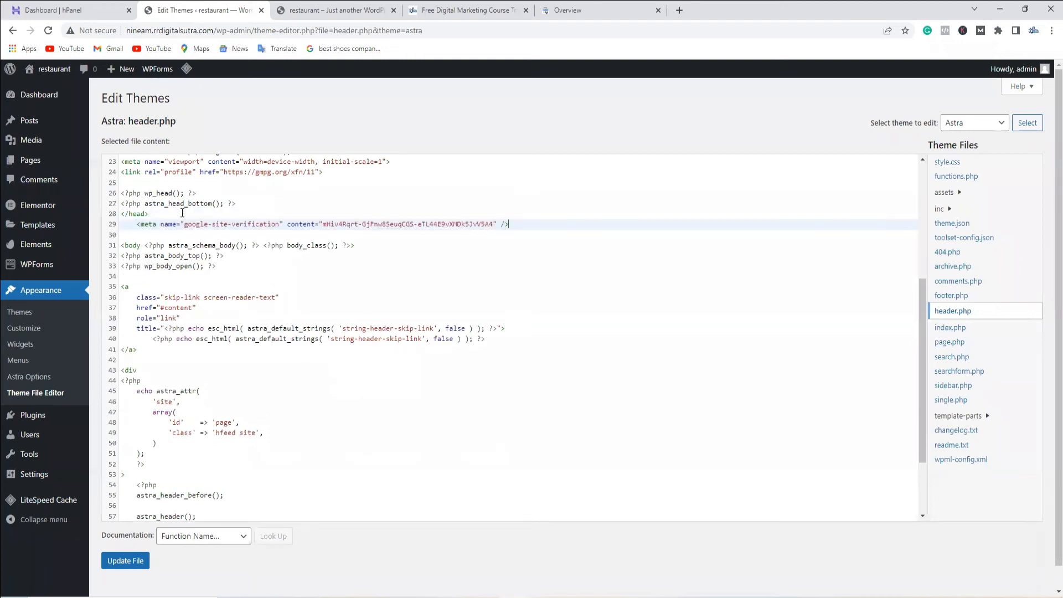
{"action": "left_click", "coordinate": [570, 10]}
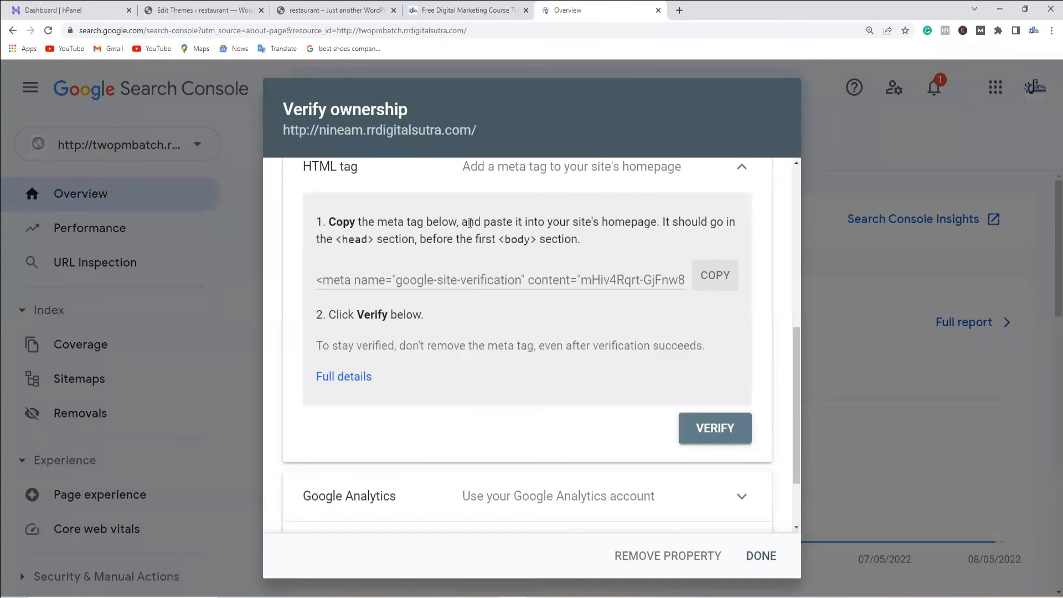
{"action": "left_click", "coordinate": [195, 10]}
{"action": "left_click", "coordinate": [123, 561]}
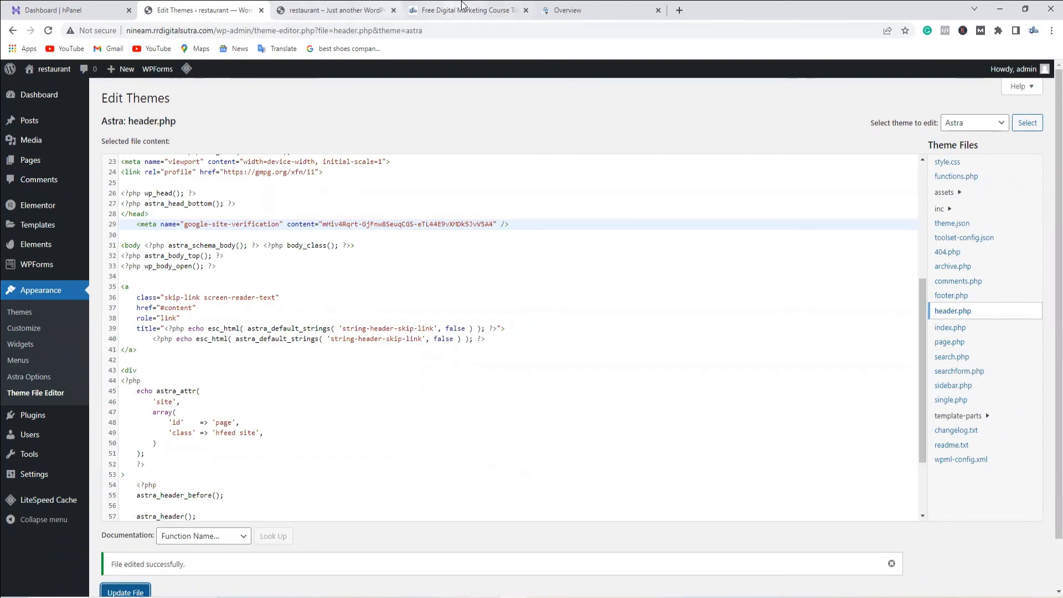
Verify ownership of the restaurant site in Search Console with the HTML tag method and go to the new property.
{"action": "left_click", "coordinate": [570, 10]}
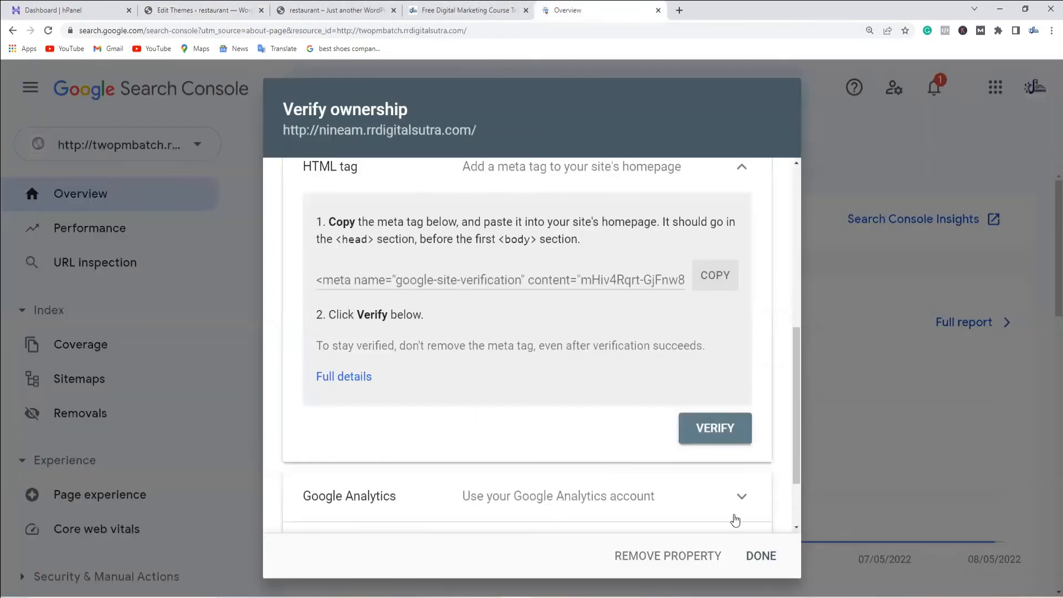
{"action": "left_click", "coordinate": [715, 429]}
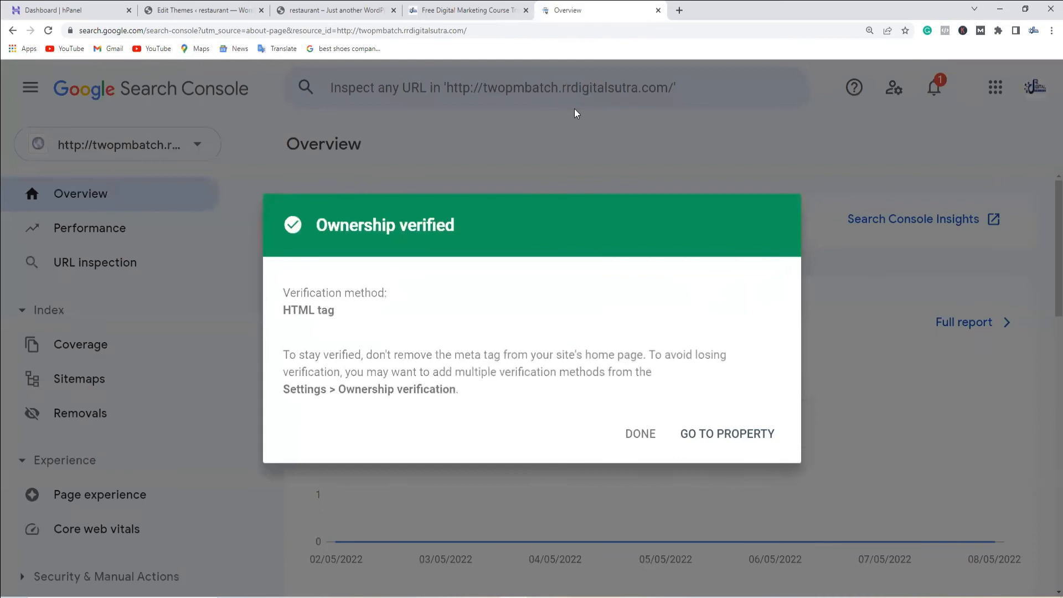
{"action": "left_click_drag", "start_coordinate": [316, 225], "coordinate": [513, 239]}
{"action": "left_click", "coordinate": [512, 239]}
{"action": "left_click", "coordinate": [722, 438]}
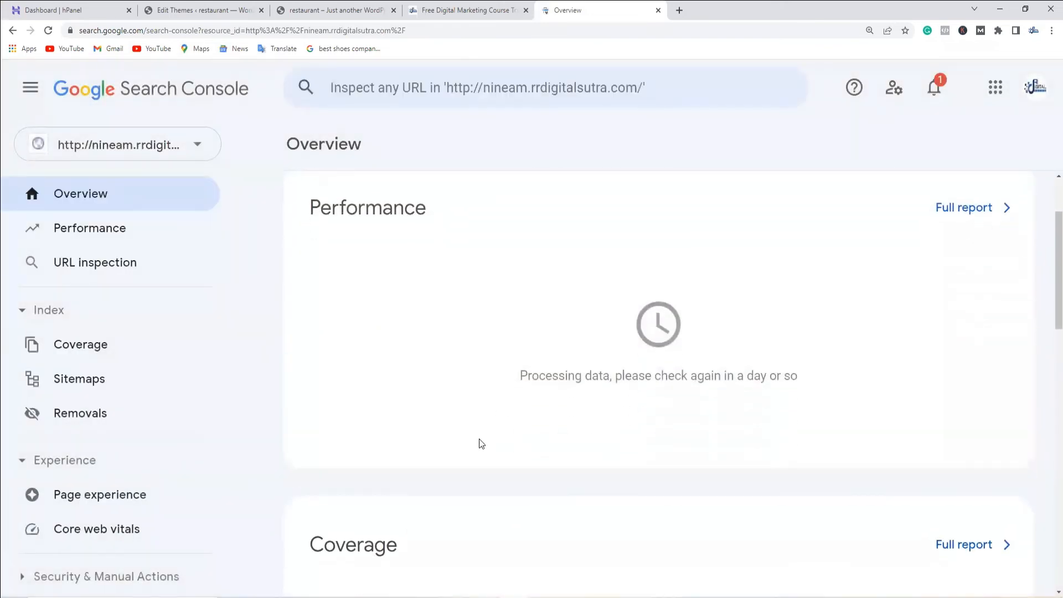
Look over the new property's Overview page, from Performance down to Enhancements, and its list of report sections.
{"action": "scroll", "coordinate": [482, 441], "scroll_direction": "down", "scroll_amount": 7}
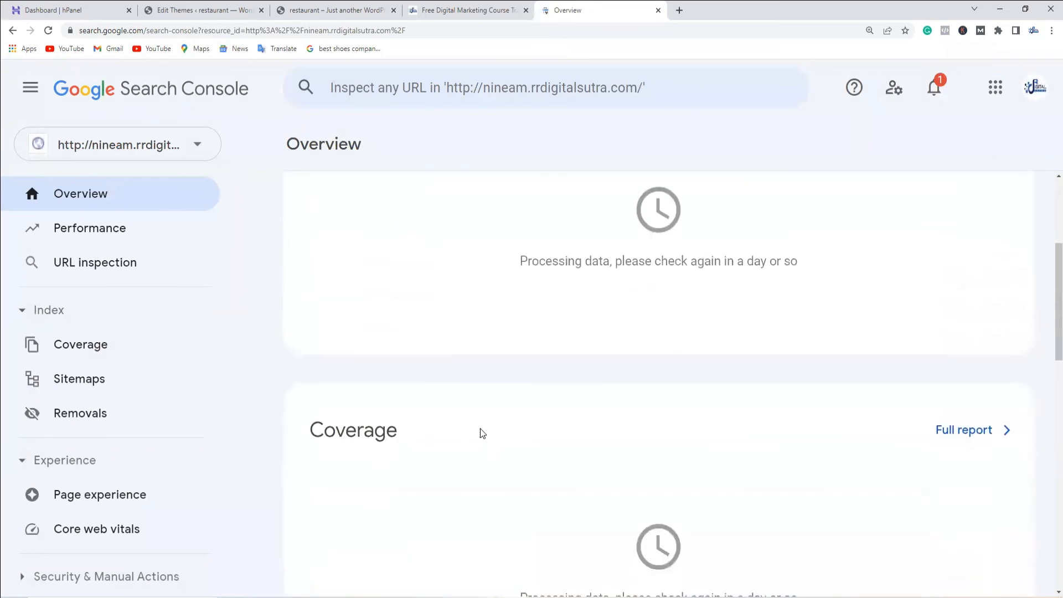
{"action": "scroll", "coordinate": [485, 437], "scroll_direction": "down", "scroll_amount": 2}
{"action": "scroll", "coordinate": [563, 498], "scroll_direction": "down", "scroll_amount": 5}
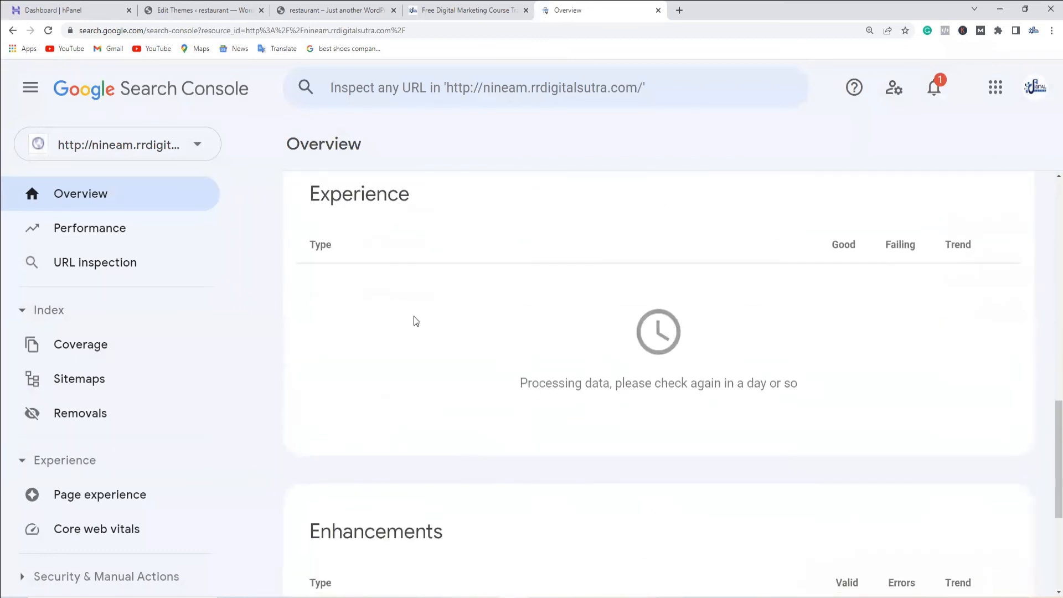
{"action": "scroll", "coordinate": [491, 465], "scroll_direction": "up", "scroll_amount": 12}
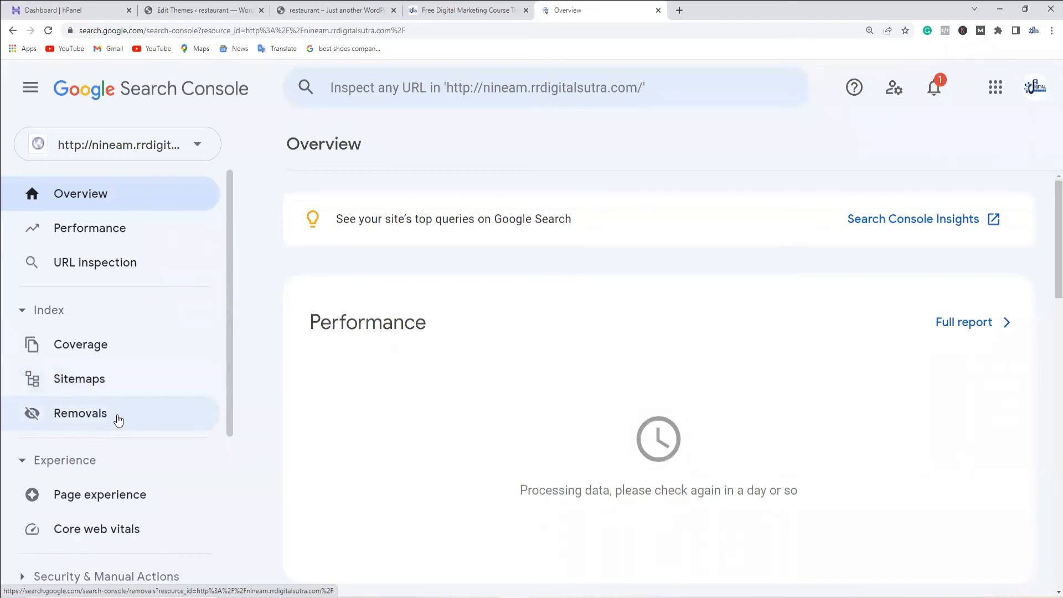
{"action": "scroll", "coordinate": [103, 410], "scroll_direction": "down", "scroll_amount": 2}
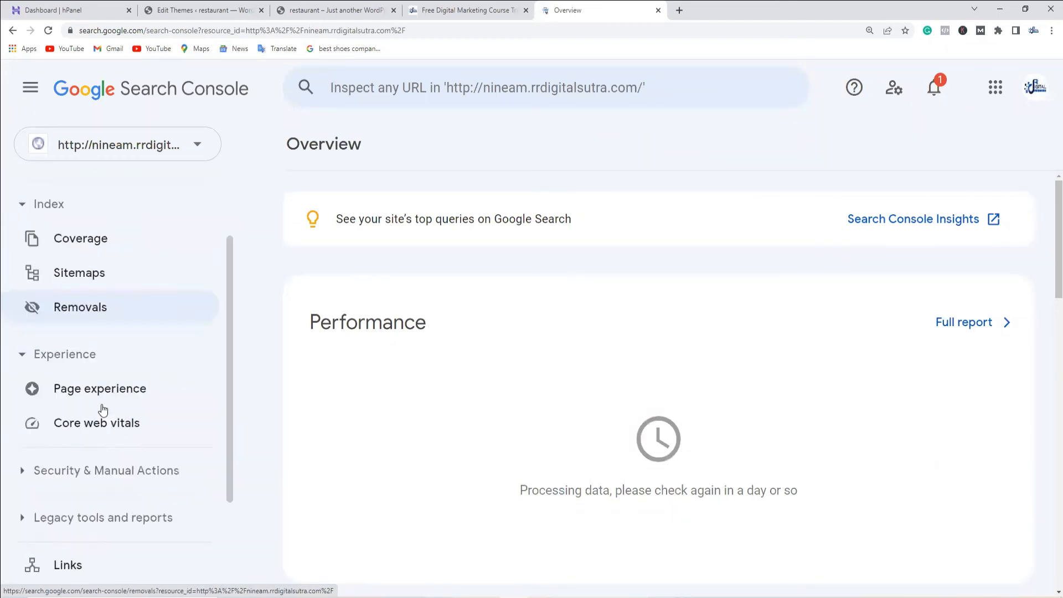
Look over the remaining Search Console report sections and the Google Analytics definition page of the course PDF.
{"action": "scroll", "coordinate": [102, 410], "scroll_direction": "down", "scroll_amount": 3}
{"action": "scroll", "coordinate": [105, 472], "scroll_direction": "up", "scroll_amount": 5}
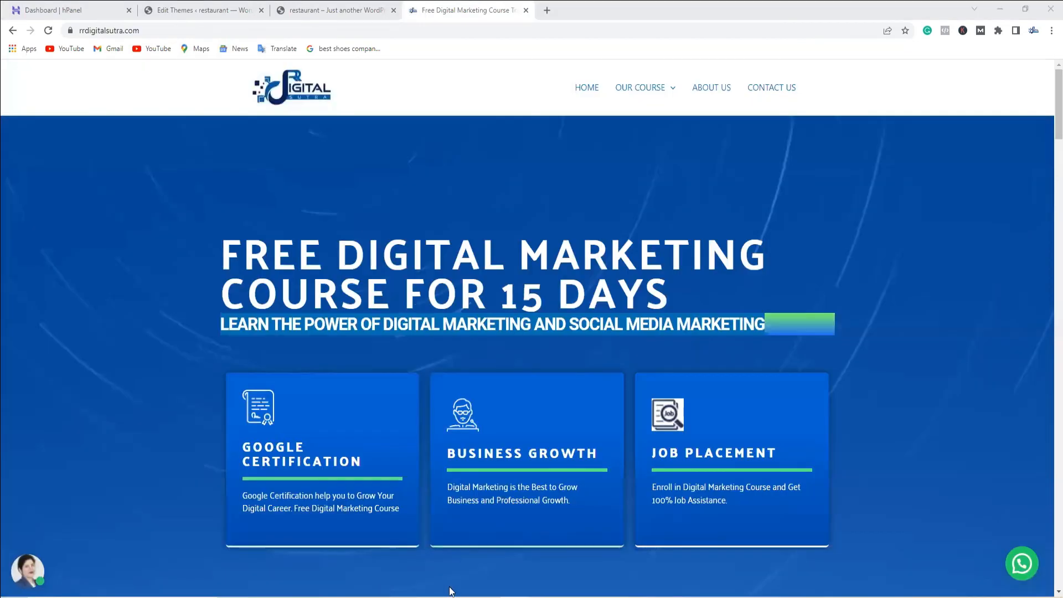
{"action": "left_click", "coordinate": [453, 592]}
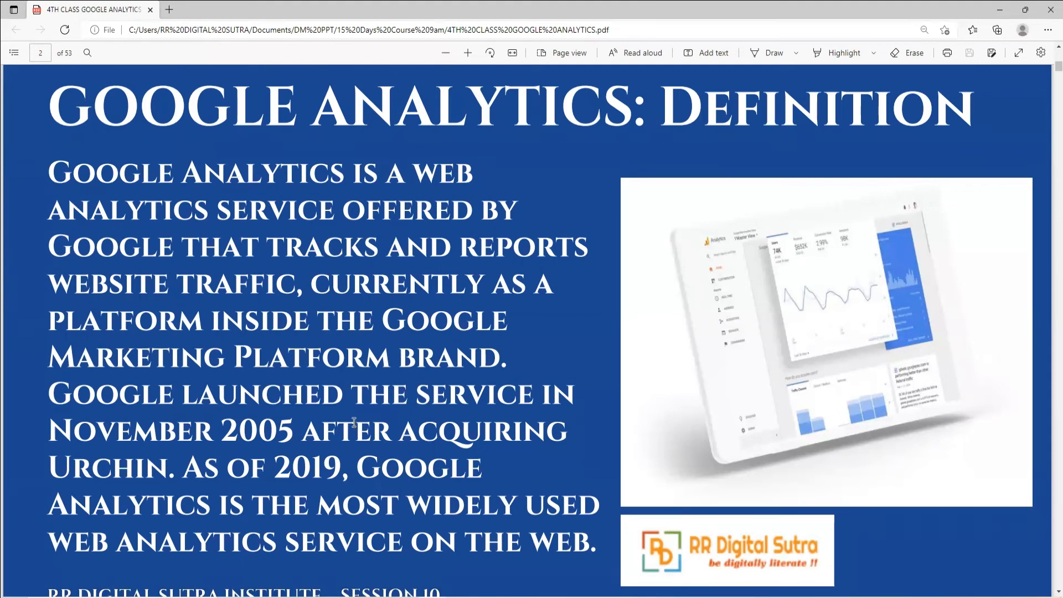
{"action": "left_click", "coordinate": [511, 597]}
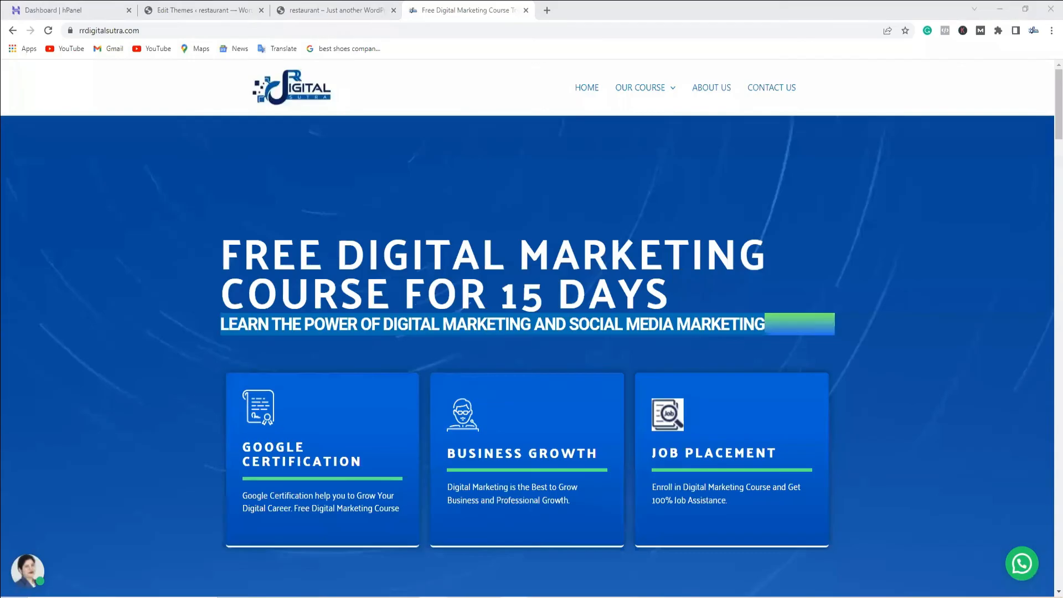
Close the digital marketing course site and search Google for "google analytics" in a new browser tab.
{"action": "left_click", "coordinate": [525, 10]}
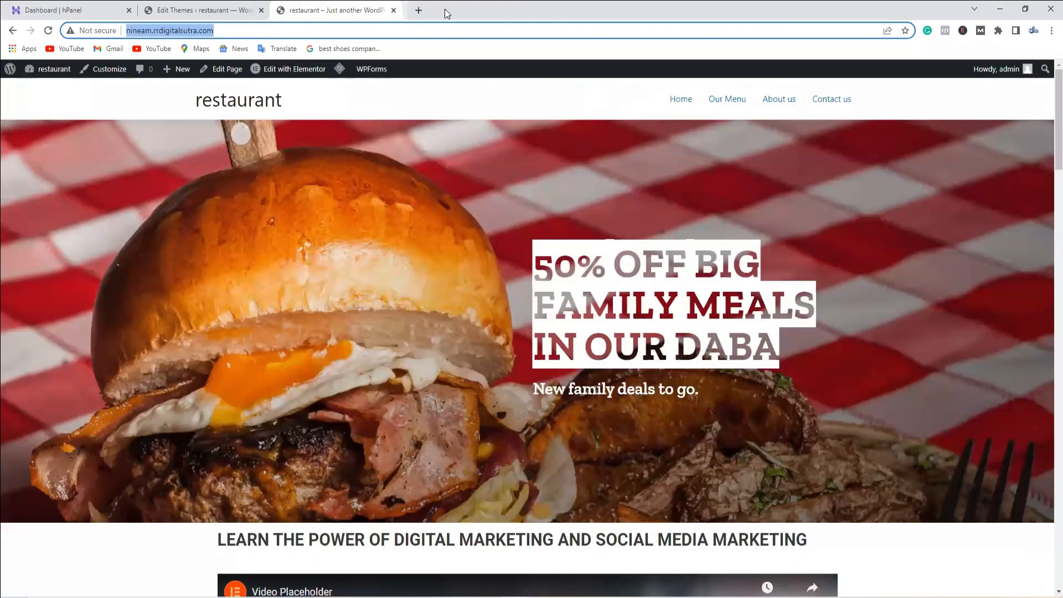
{"action": "left_click", "coordinate": [415, 11]}
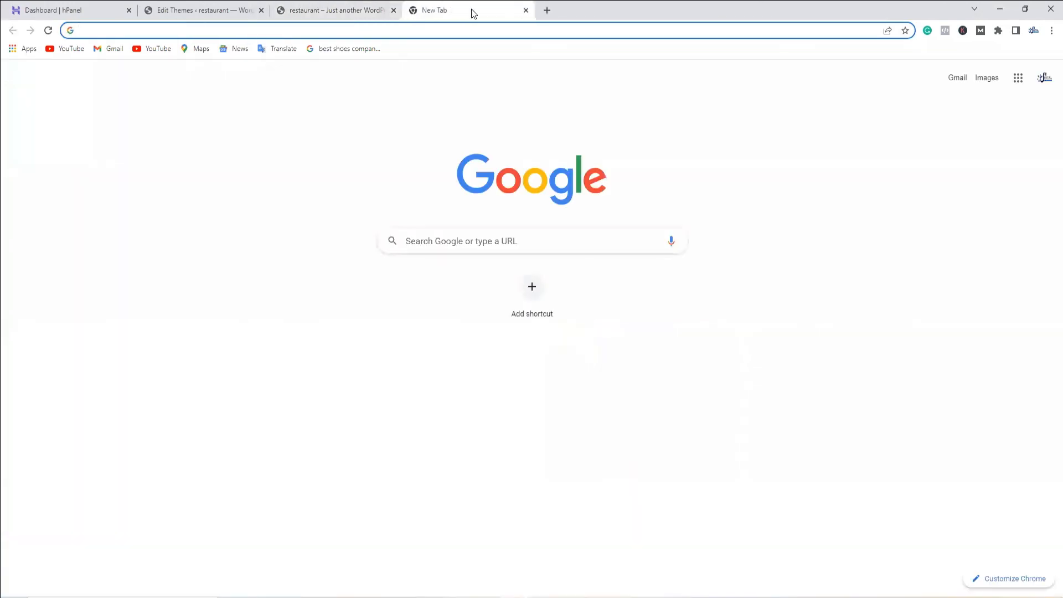
{"action": "type", "text": "google "}
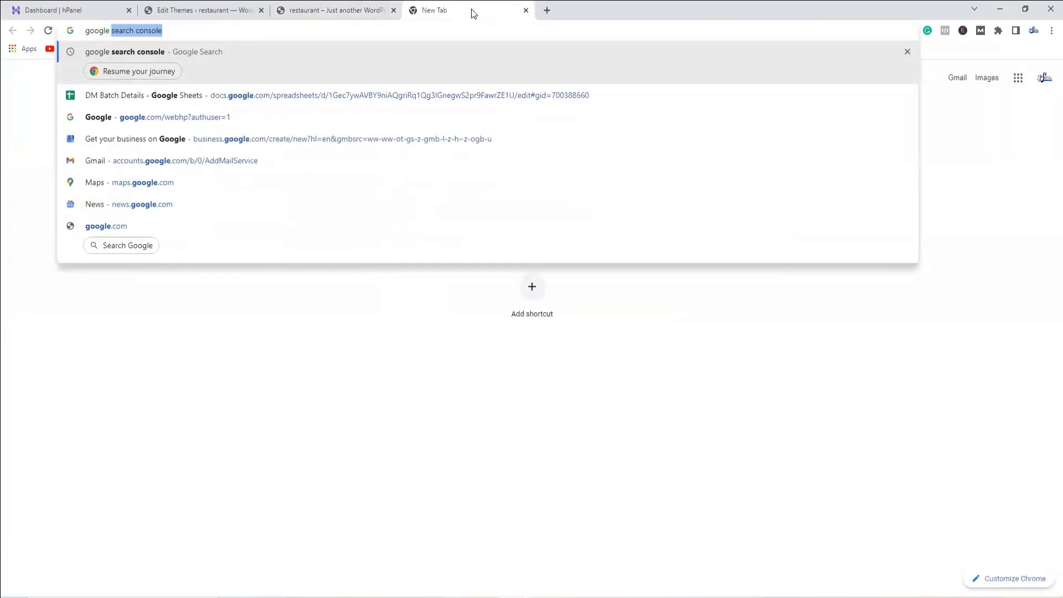
{"action": "type", "text": "a"}
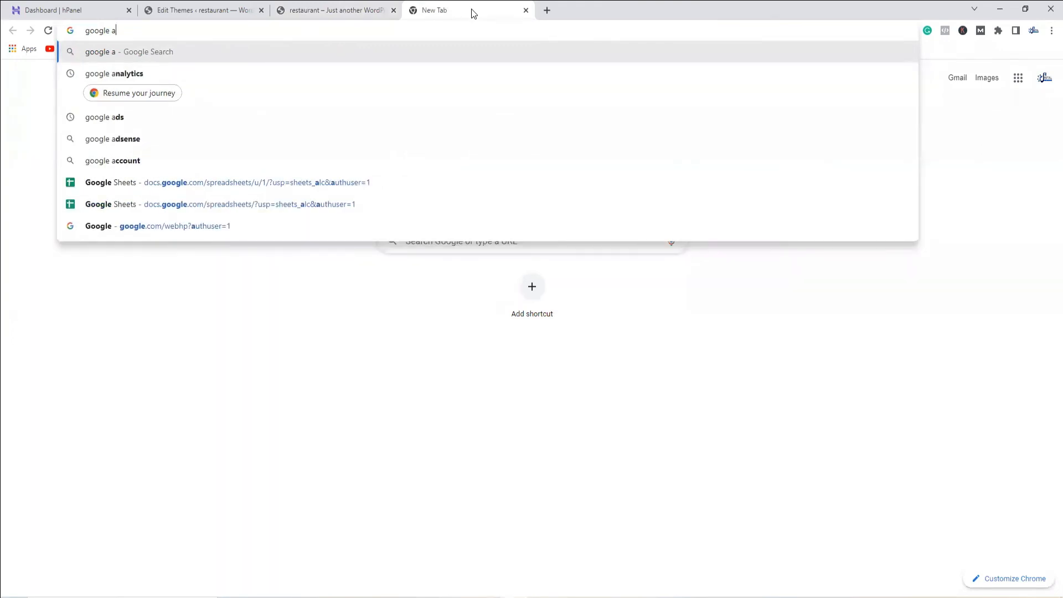
{"action": "key", "text": "Down"}
{"action": "key", "text": "Return"}
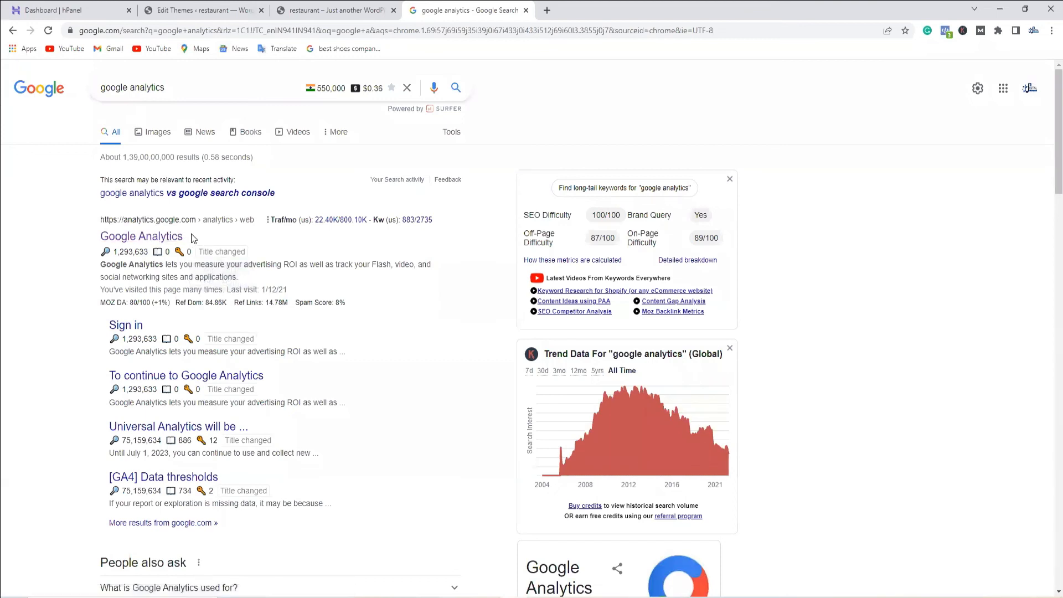
Return to the restaurant site's WordPress admin and search the plugin directory for "google site kit".
{"action": "left_click", "coordinate": [317, 6]}
{"action": "left_click", "coordinate": [237, 9]}
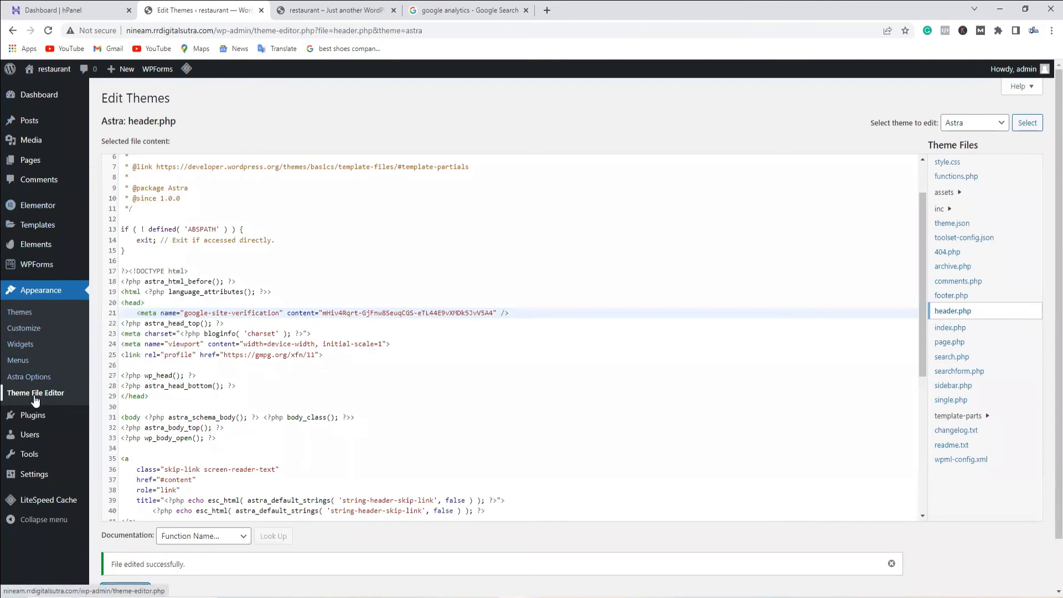
{"action": "scroll", "coordinate": [42, 377], "scroll_direction": "down", "scroll_amount": 1}
{"action": "left_click", "coordinate": [43, 368]}
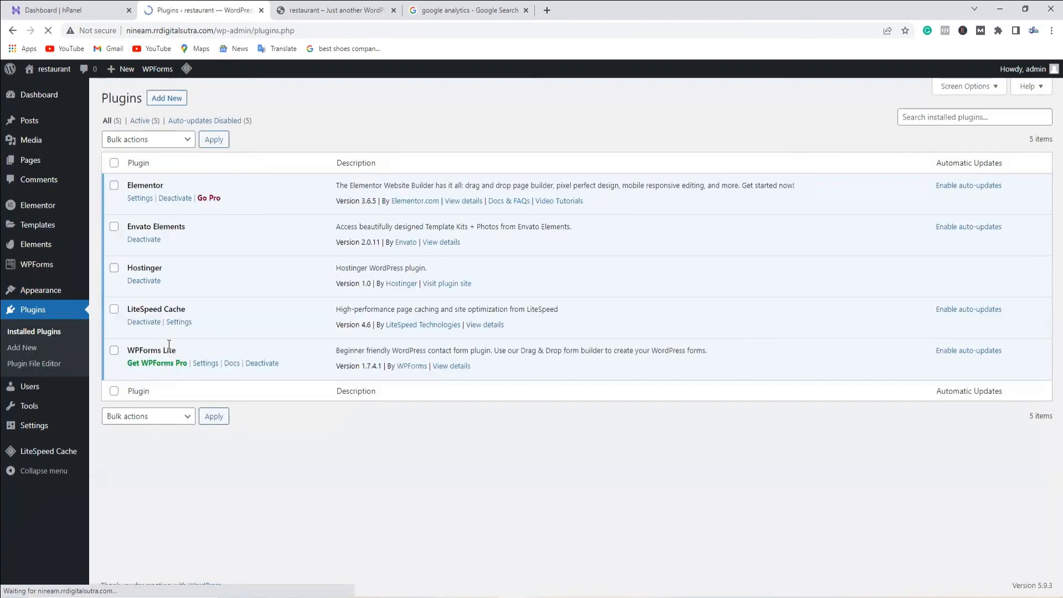
{"action": "left_click", "coordinate": [165, 105]}
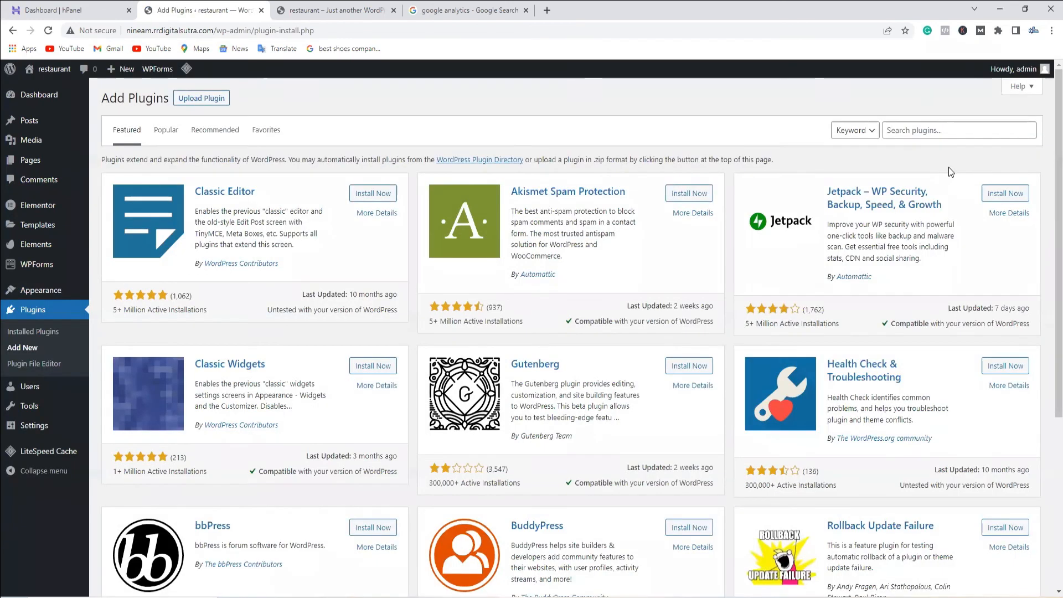
{"action": "left_click", "coordinate": [907, 131]}
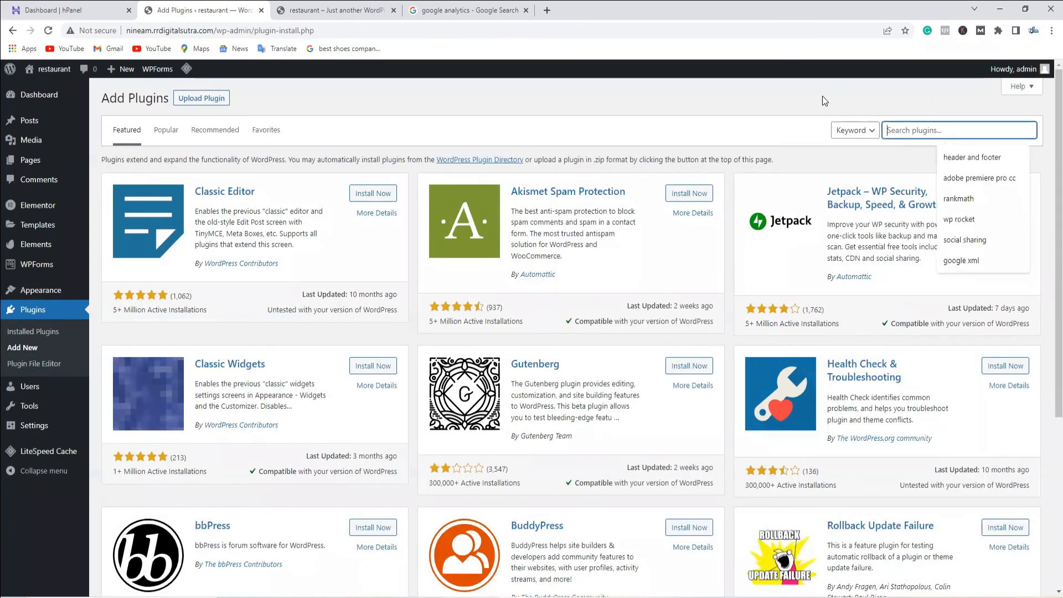
{"action": "type", "text": "google site kit"}
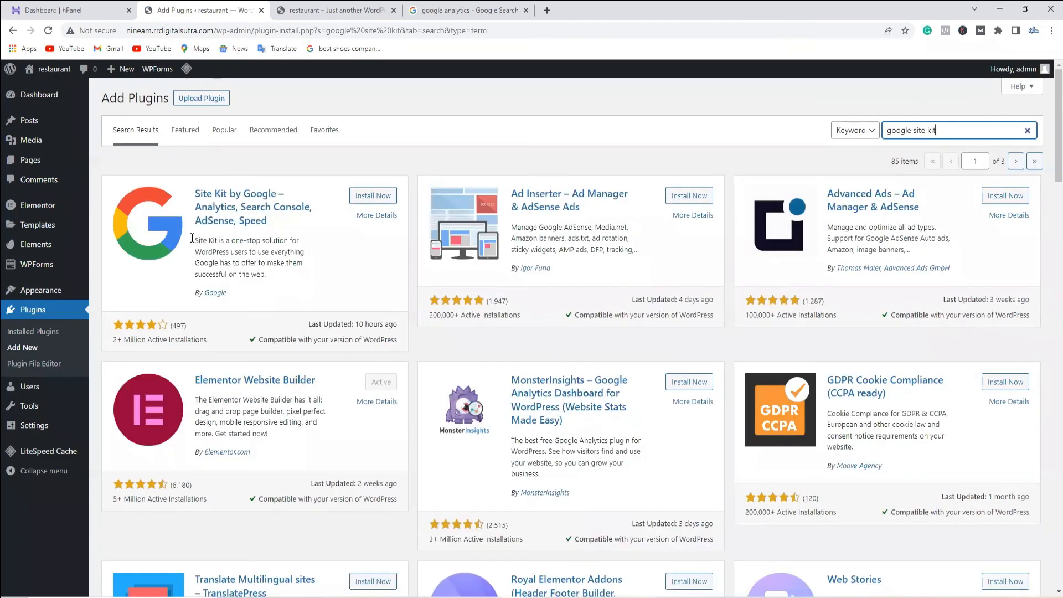
Install and activate the Site Kit by Google plugin and start its setup.
{"action": "left_click", "coordinate": [375, 196]}
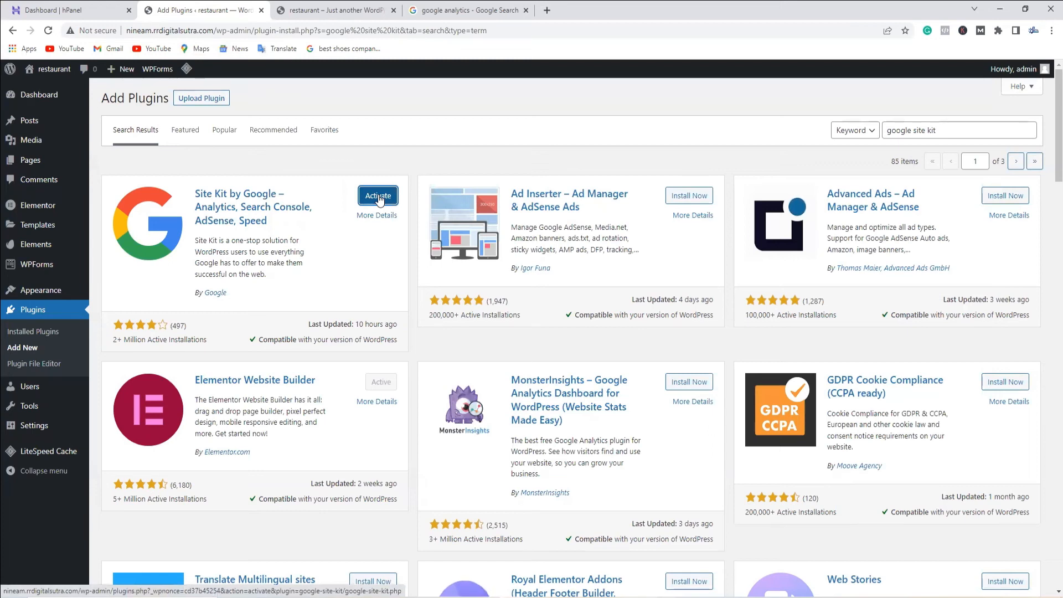
{"action": "left_click", "coordinate": [379, 197]}
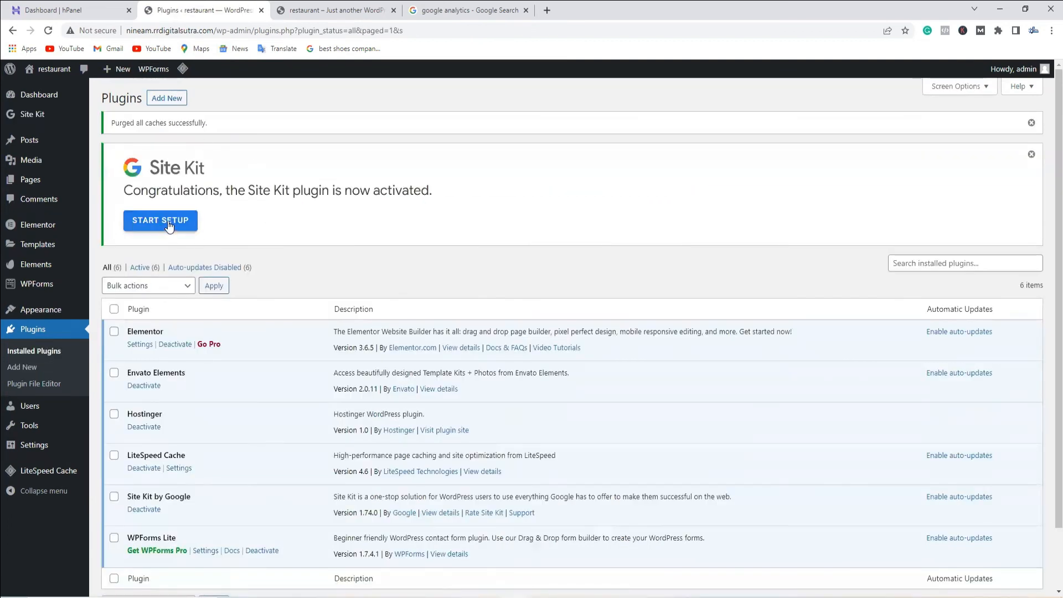
{"action": "left_click", "coordinate": [169, 226]}
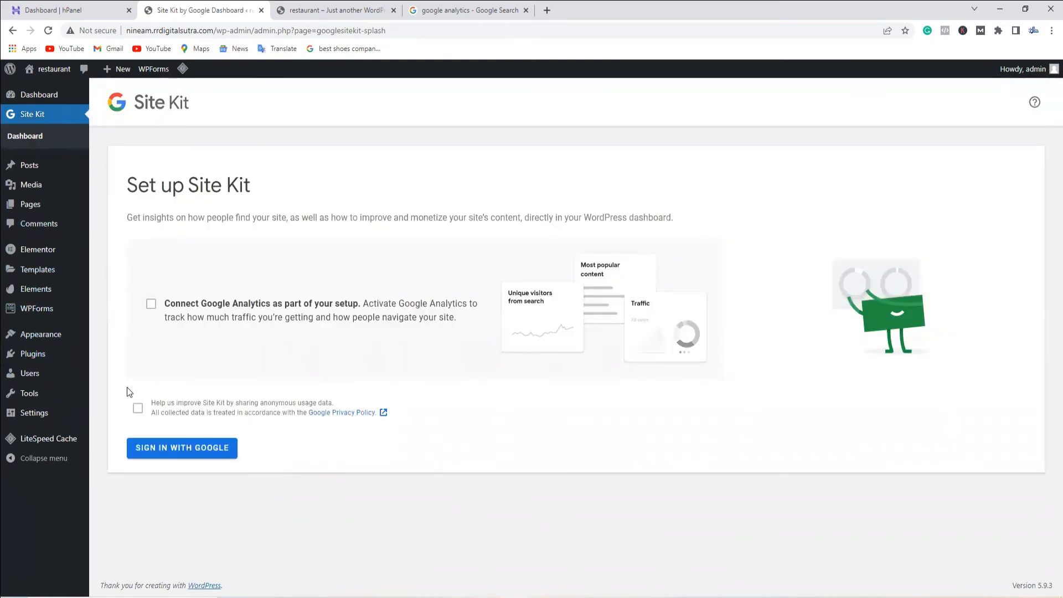
Include Google Analytics in the Site Kit setup and sign in with the RR Digital Sutra Institute Google account, granting access.
{"action": "left_click", "coordinate": [151, 304]}
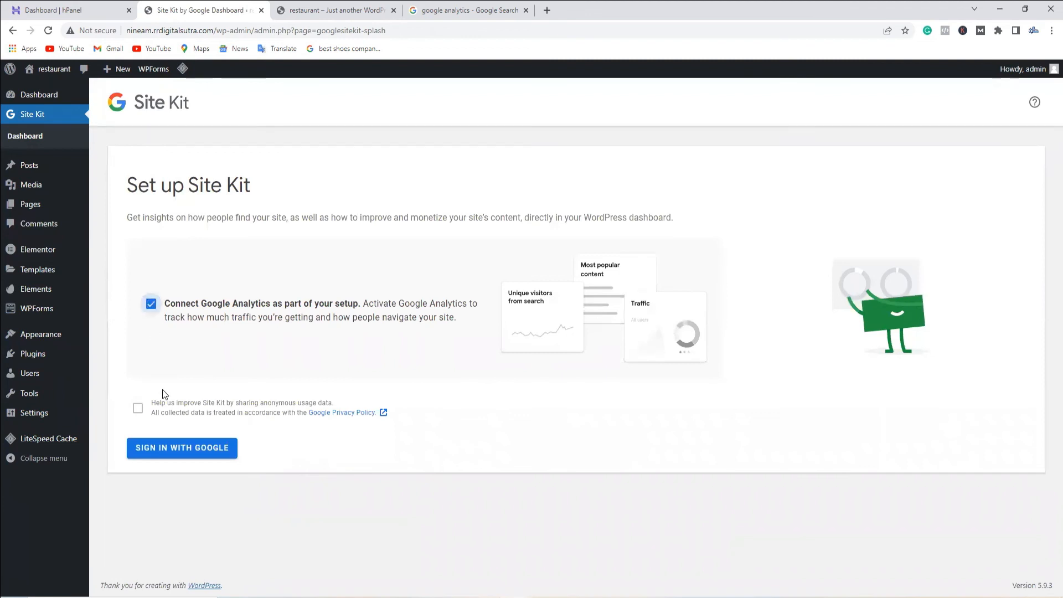
{"action": "left_click", "coordinate": [159, 451]}
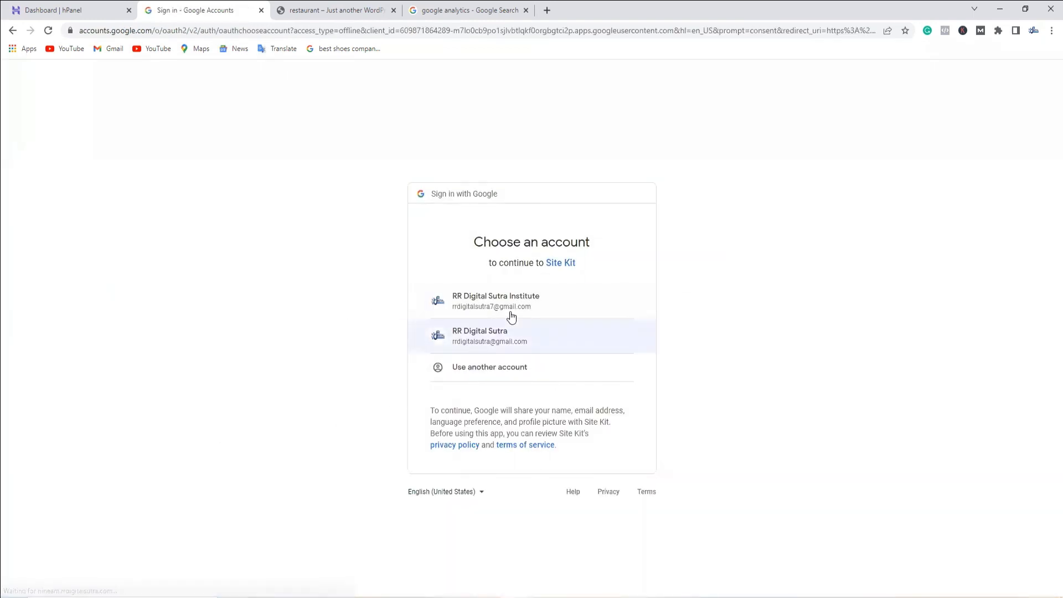
{"action": "left_click", "coordinate": [480, 341]}
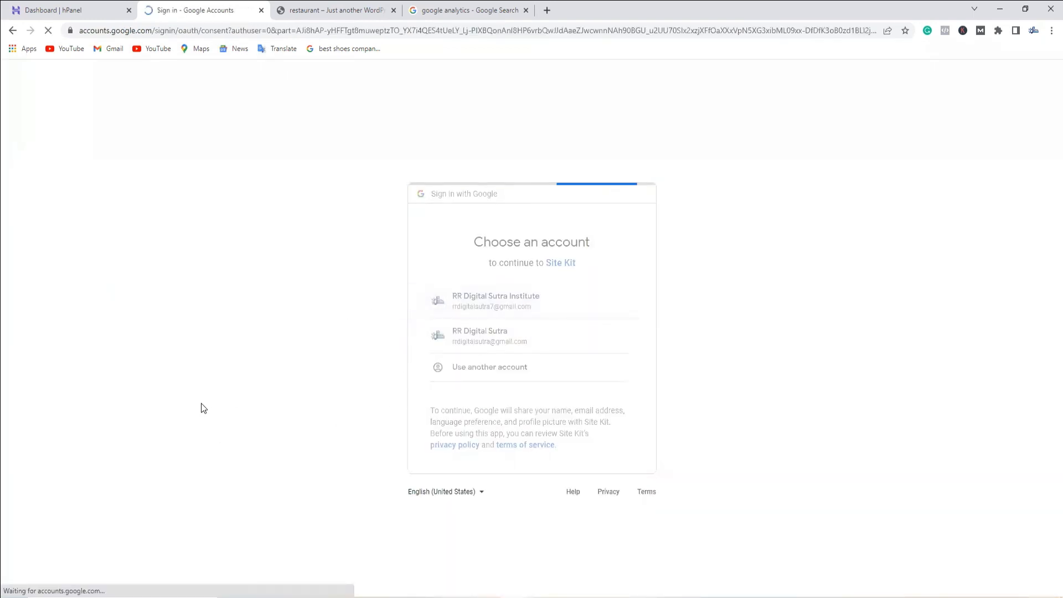
{"action": "left_click", "coordinate": [593, 453]}
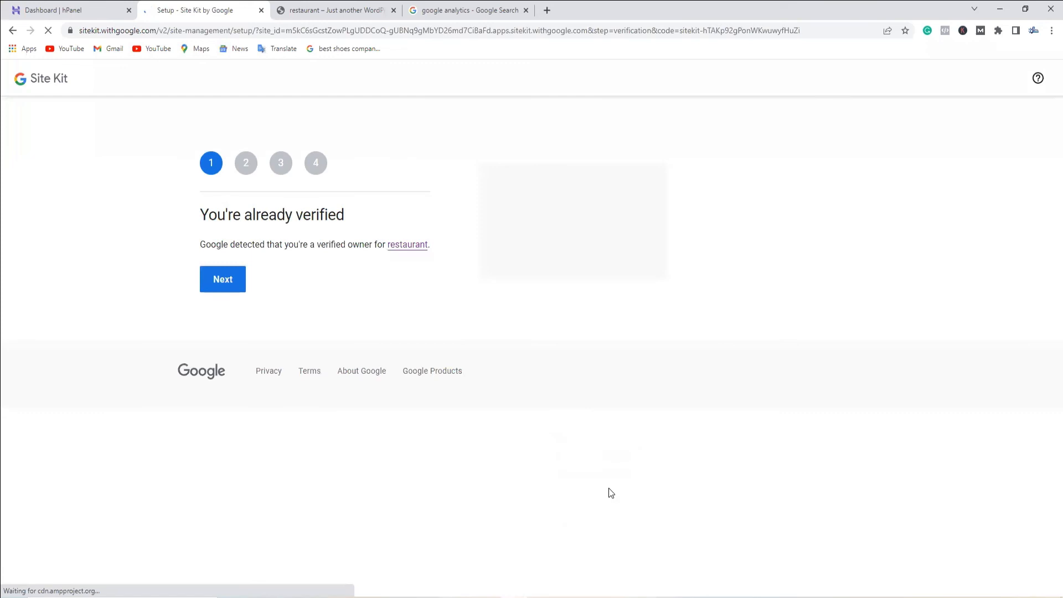
Allow Site Kit to show metrics in the dashboard and complete the ownership and Search Console setup stages.
{"action": "left_click", "coordinate": [234, 281]}
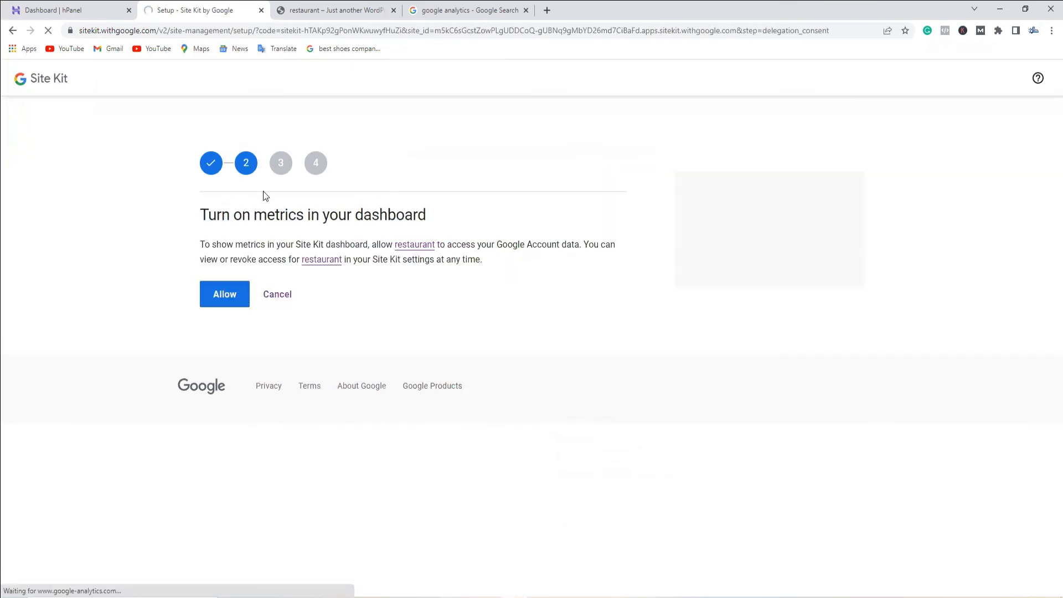
{"action": "left_click", "coordinate": [220, 293]}
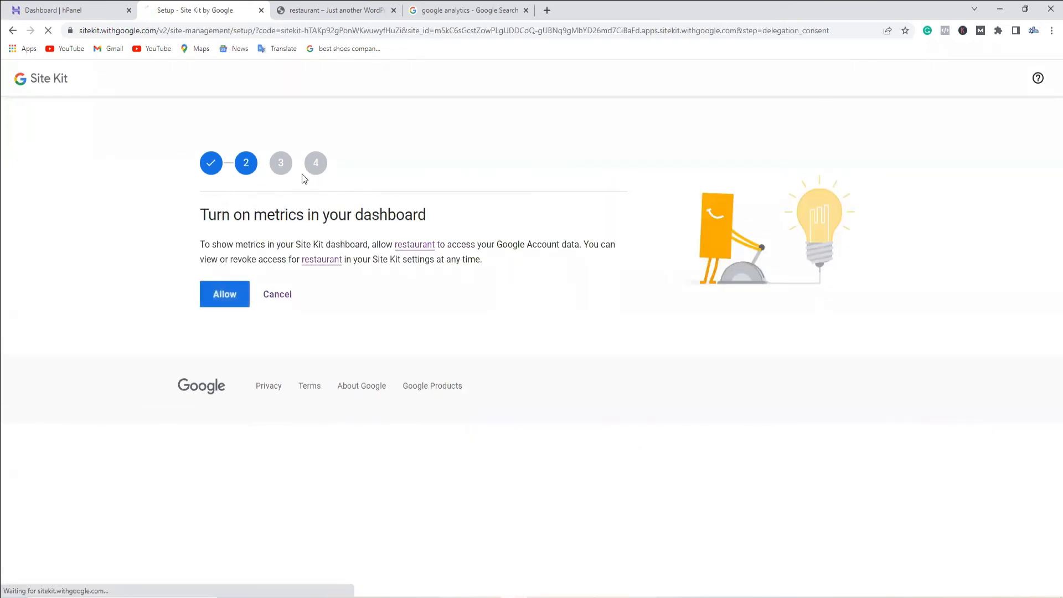
{"action": "left_click", "coordinate": [221, 281]}
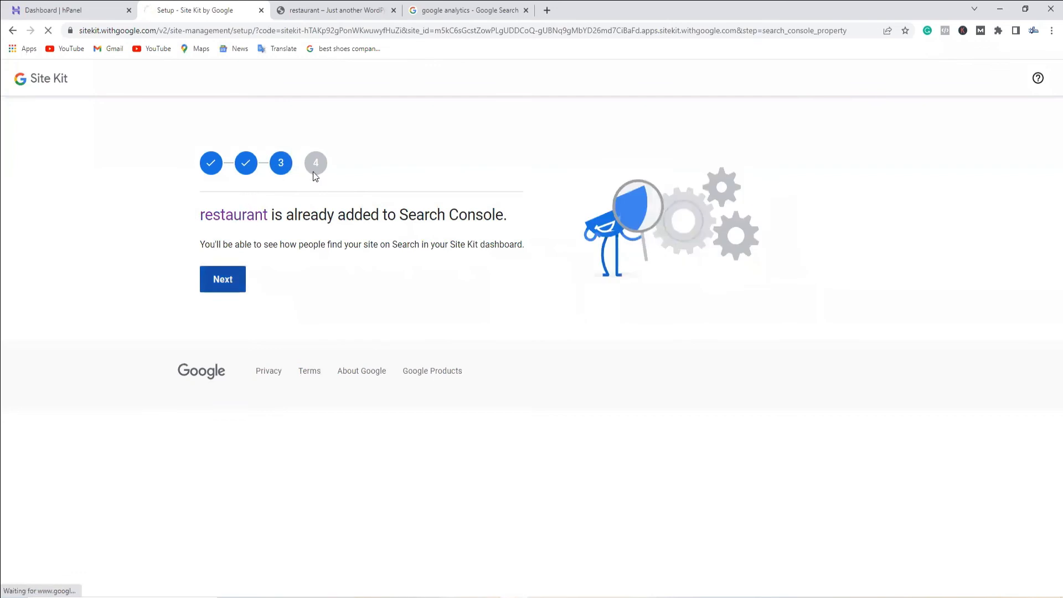
{"action": "left_click", "coordinate": [221, 279]}
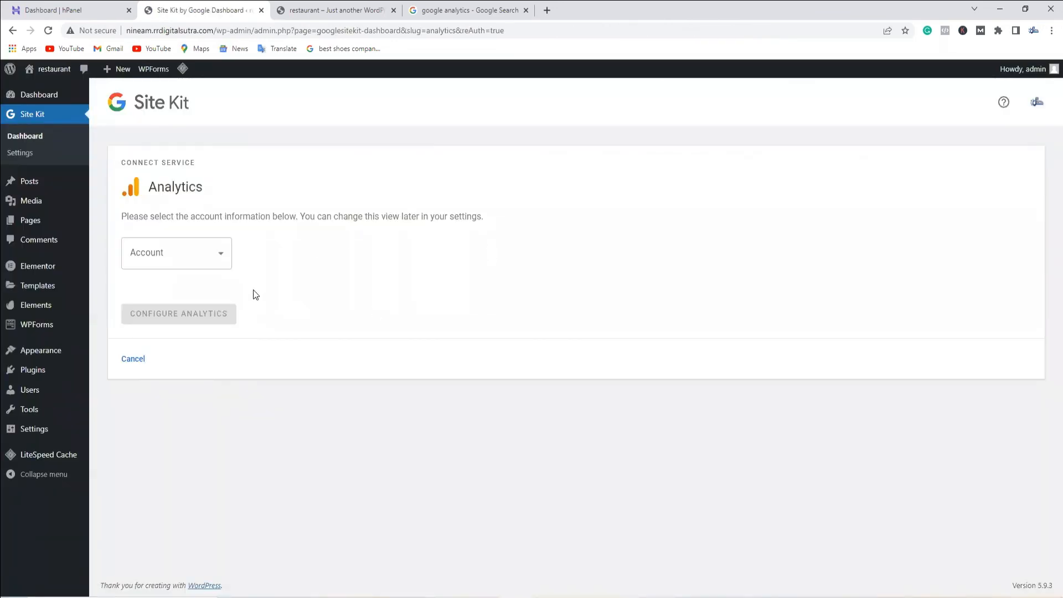
Create a new Analytics account for the restaurant site with the pre-filled details and grant Site Kit the additional access.
{"action": "left_click", "coordinate": [190, 265]}
{"action": "left_click", "coordinate": [191, 413]}
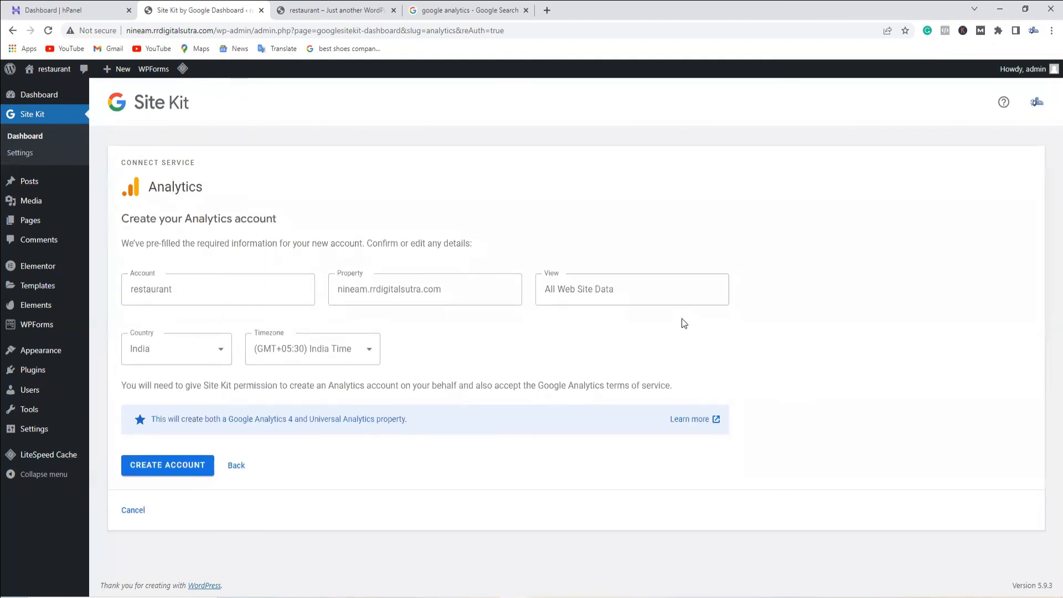
{"action": "left_click", "coordinate": [157, 465]}
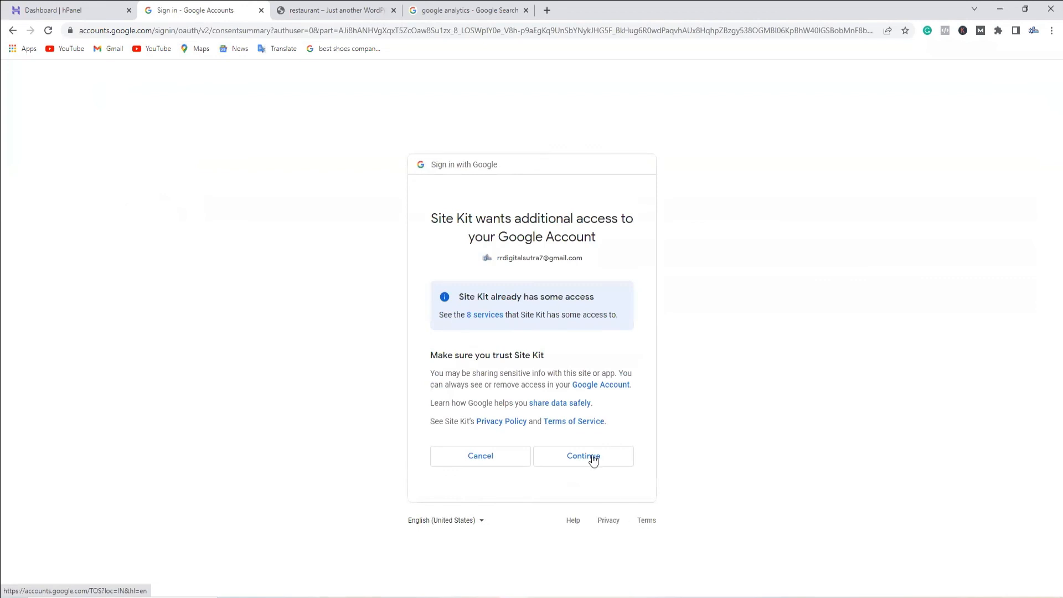
{"action": "left_click", "coordinate": [593, 458]}
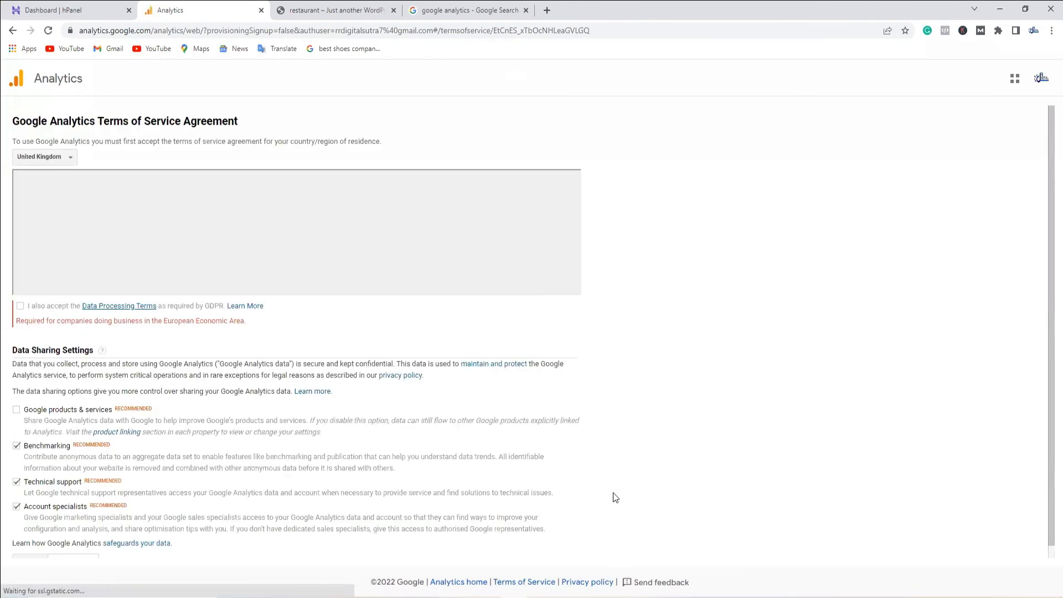
Accept the Google Analytics data processing terms and service agreement, and go to the Site Kit dashboard.
{"action": "left_click", "coordinate": [23, 307]}
{"action": "left_click", "coordinate": [33, 550]}
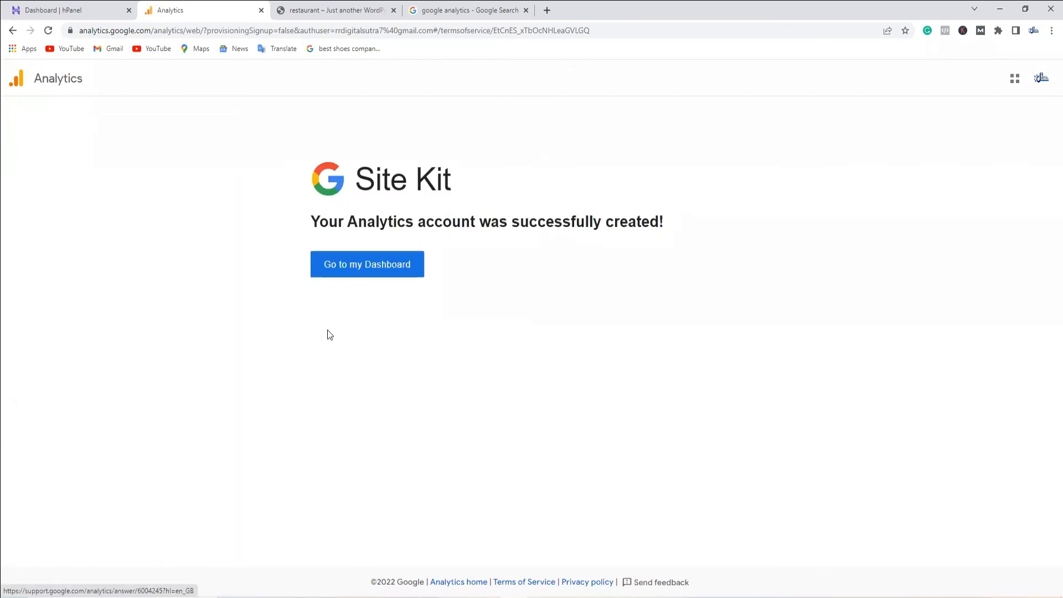
{"action": "left_click", "coordinate": [347, 268]}
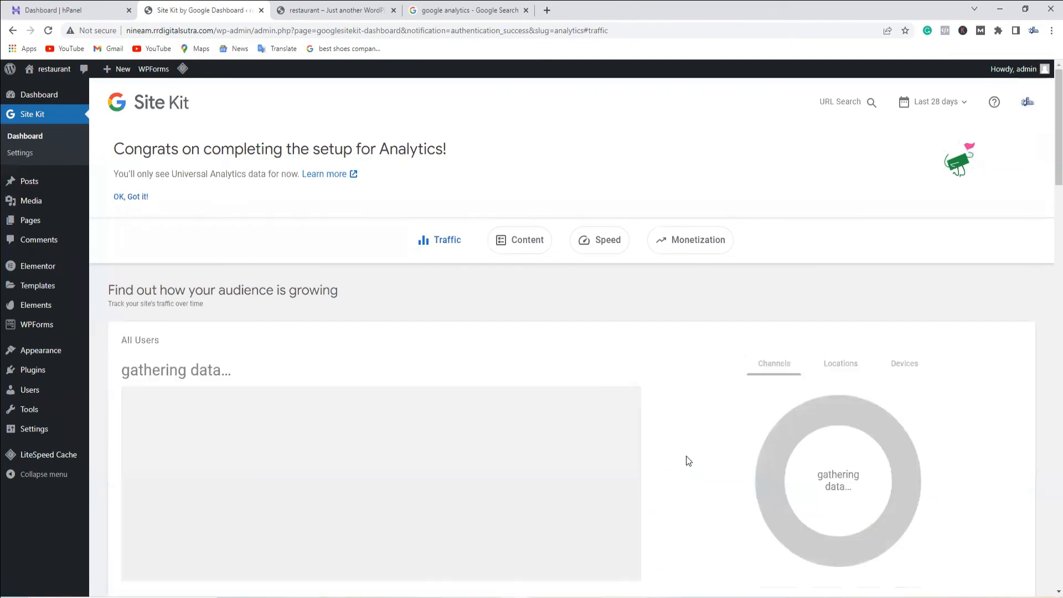
Look over the Site Kit dashboard from the audience traffic section down through the content section and below.
{"action": "scroll", "coordinate": [691, 409], "scroll_direction": "down", "scroll_amount": 10}
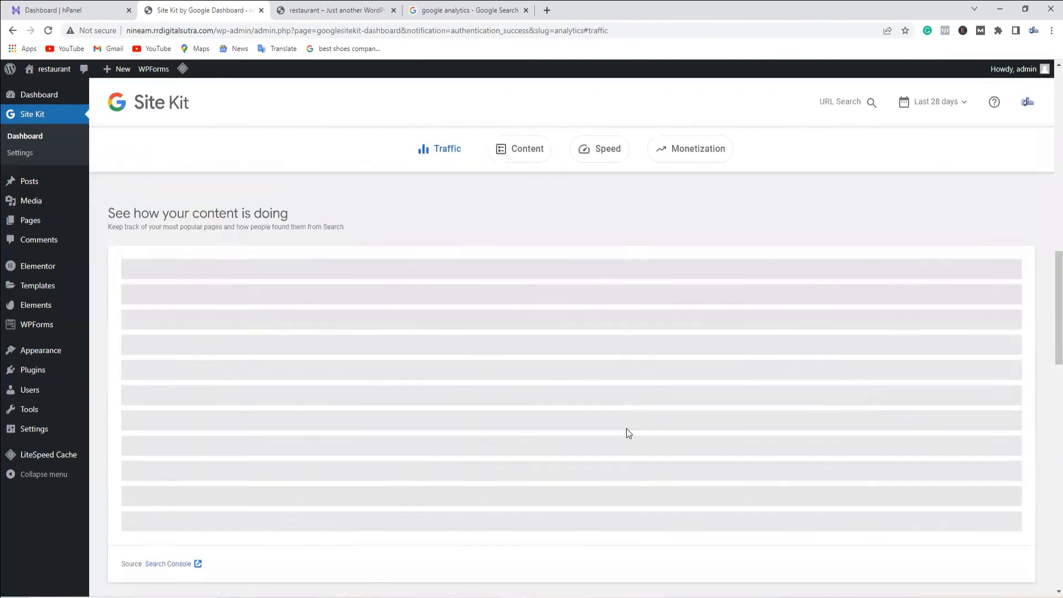
{"action": "scroll", "coordinate": [621, 449], "scroll_direction": "down", "scroll_amount": 8}
{"action": "scroll", "coordinate": [612, 459], "scroll_direction": "up", "scroll_amount": 20}
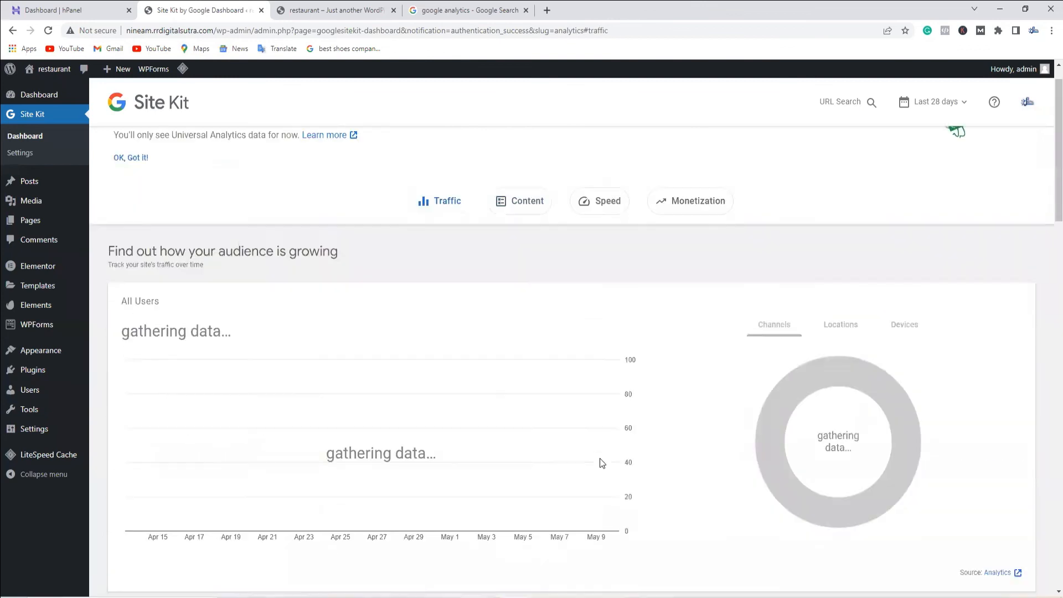
{"action": "scroll", "coordinate": [603, 462], "scroll_direction": "up", "scroll_amount": 1}
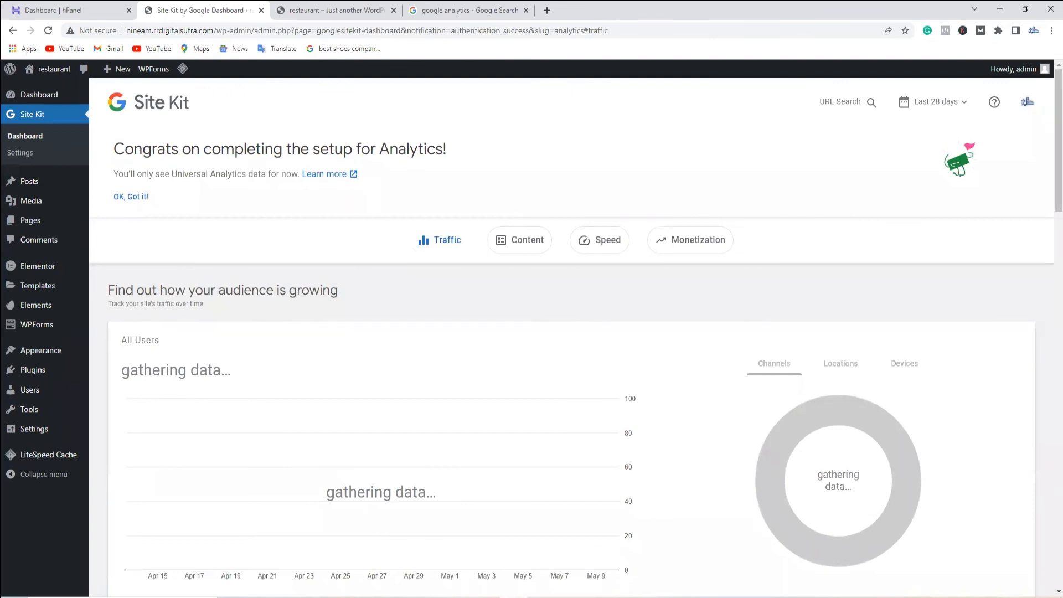
Close the Google Analytics course PDF and return to the "google analytics" search results in Chrome.
{"action": "key", "text": "alt+Tab"}
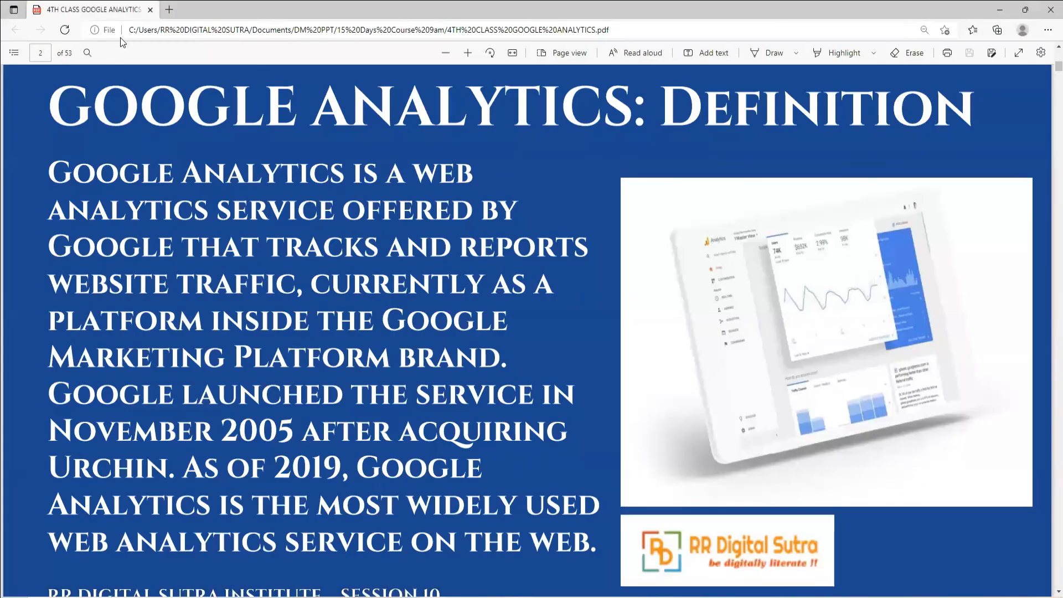
{"action": "left_click", "coordinate": [150, 11]}
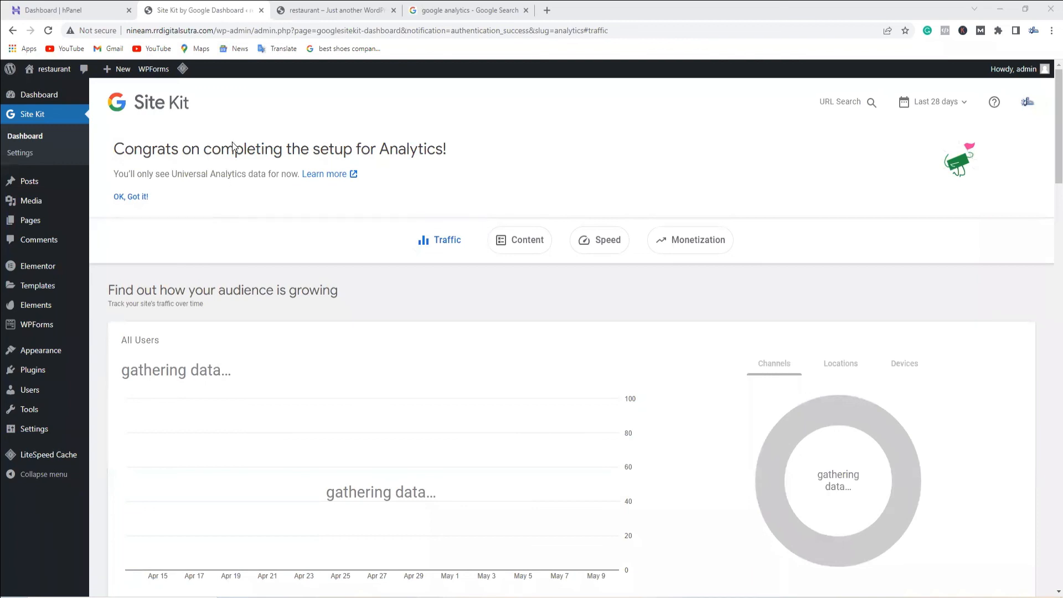
{"action": "left_click", "coordinate": [480, 9]}
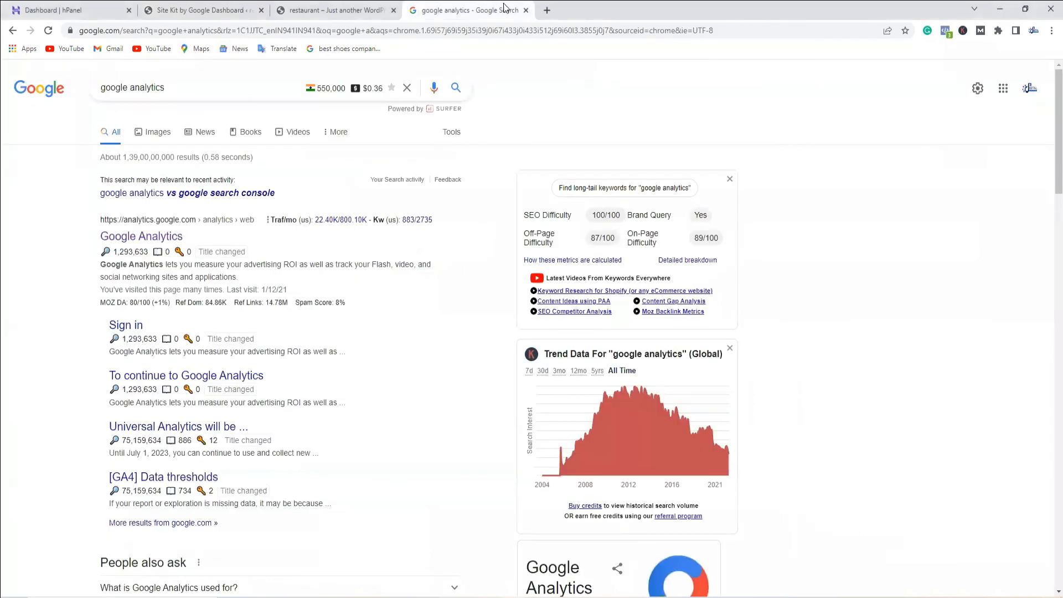
Open the Google Analytics home page from the search results.
{"action": "left_click", "coordinate": [144, 238]}
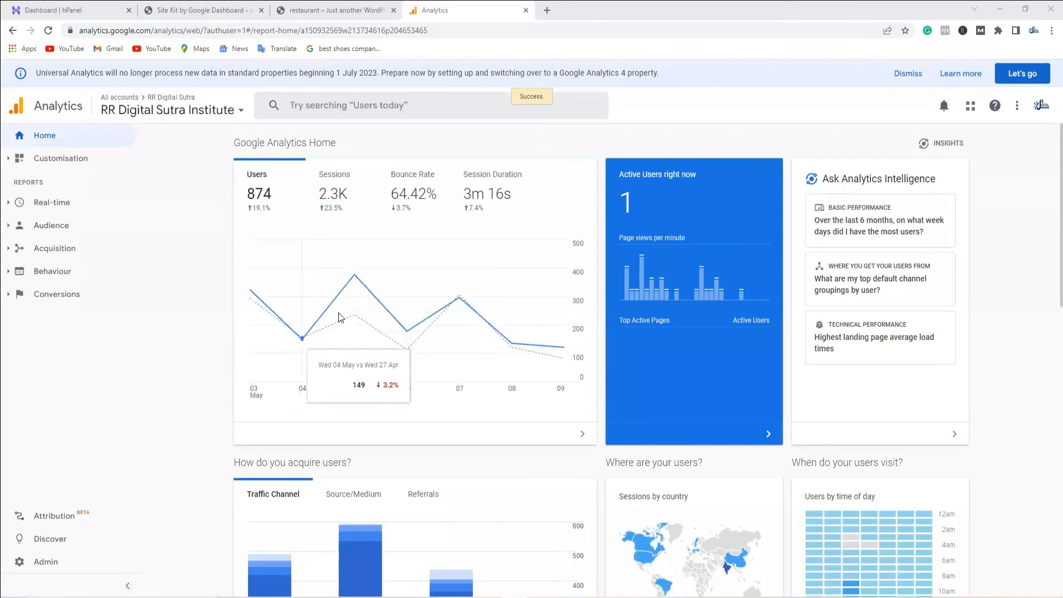
{"action": "left_click", "coordinate": [547, 10]}
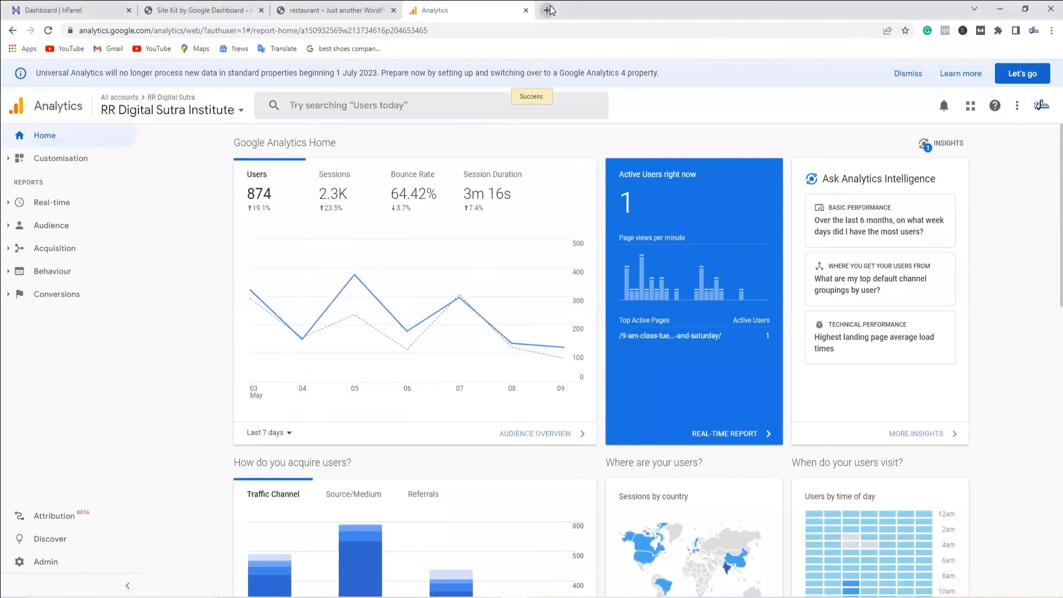
{"action": "type", "text": "rrdigitalsutra.com"}
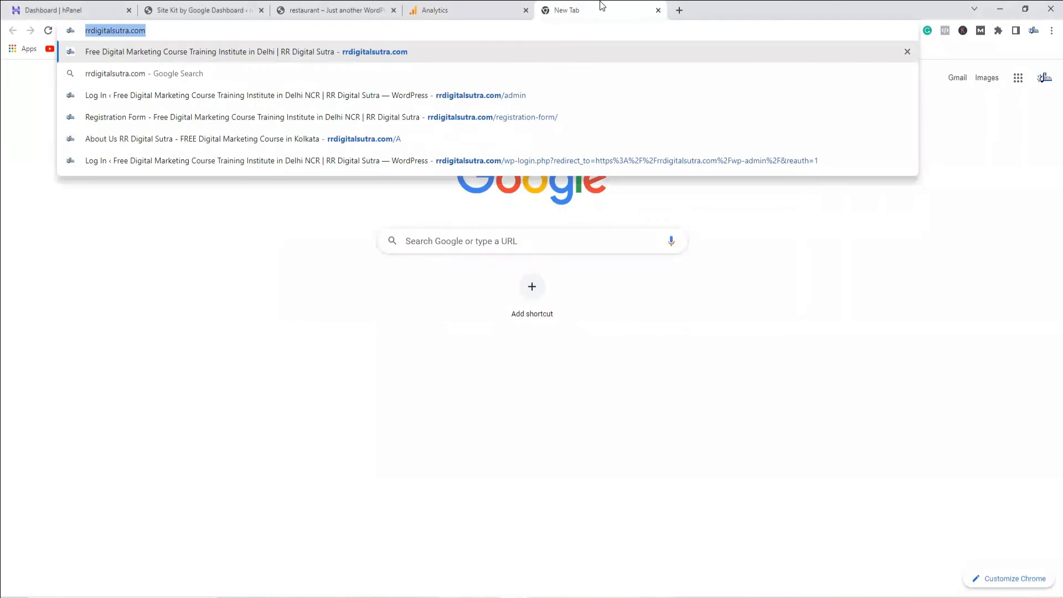
{"action": "left_click", "coordinate": [658, 10]}
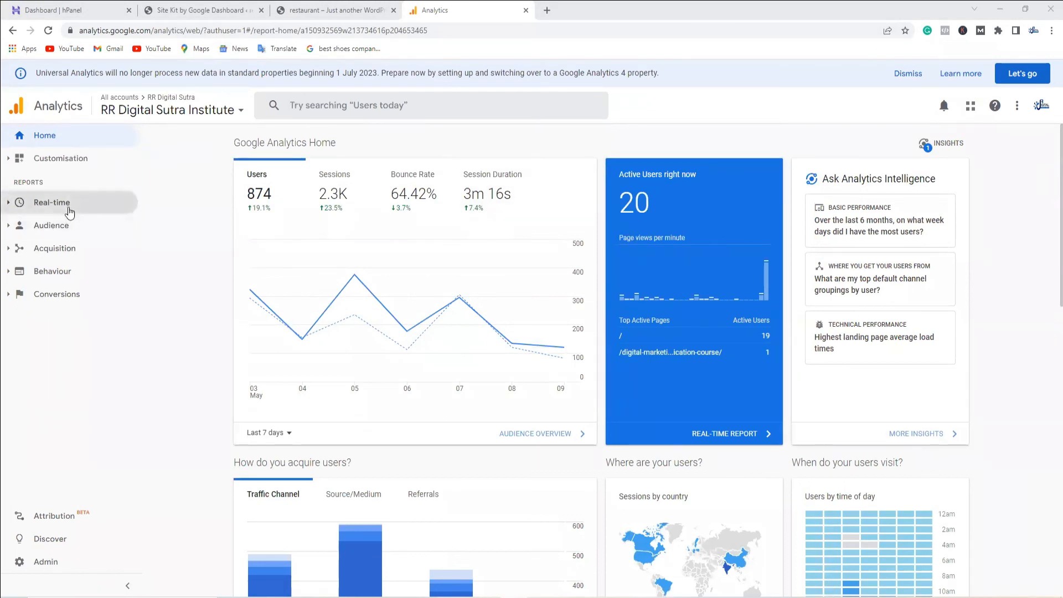
{"action": "left_click", "coordinate": [51, 226]}
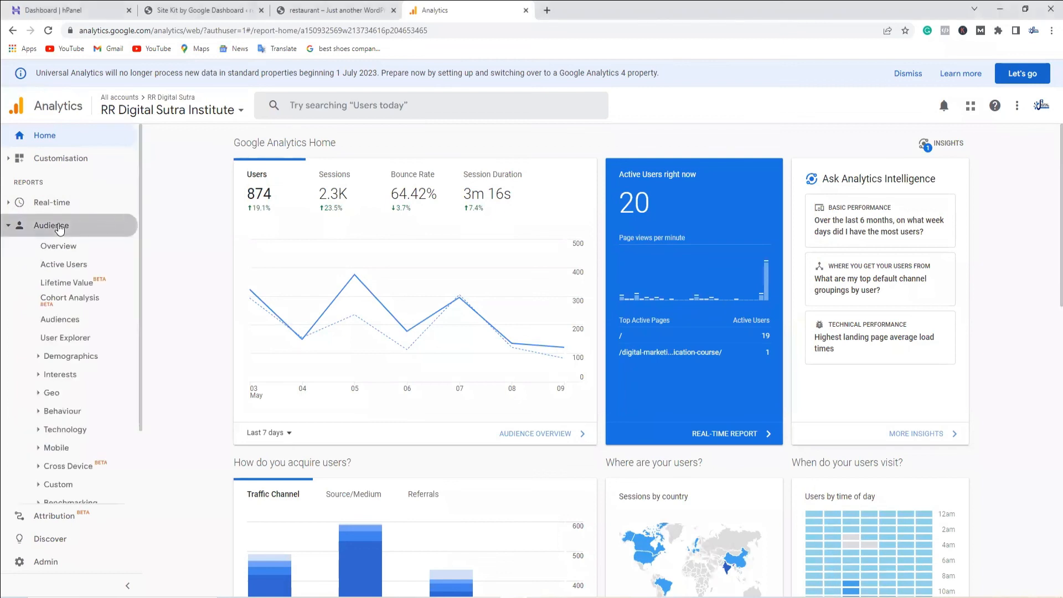
{"action": "left_click", "coordinate": [58, 227]}
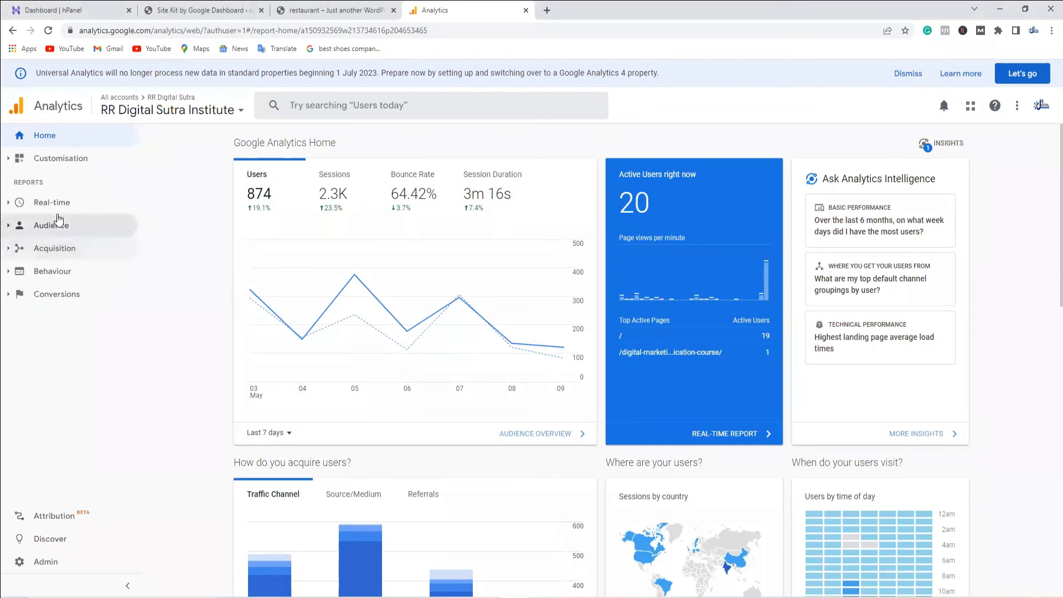
View the real-time Locations report, drill down into India and look through the active users by city.
{"action": "left_click", "coordinate": [64, 207]}
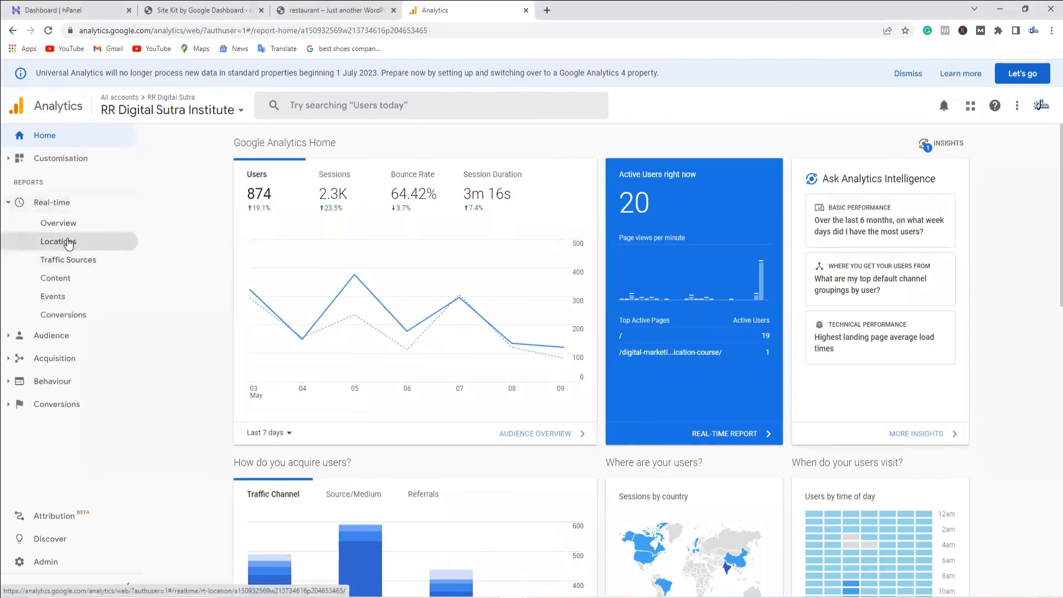
{"action": "left_click", "coordinate": [68, 243]}
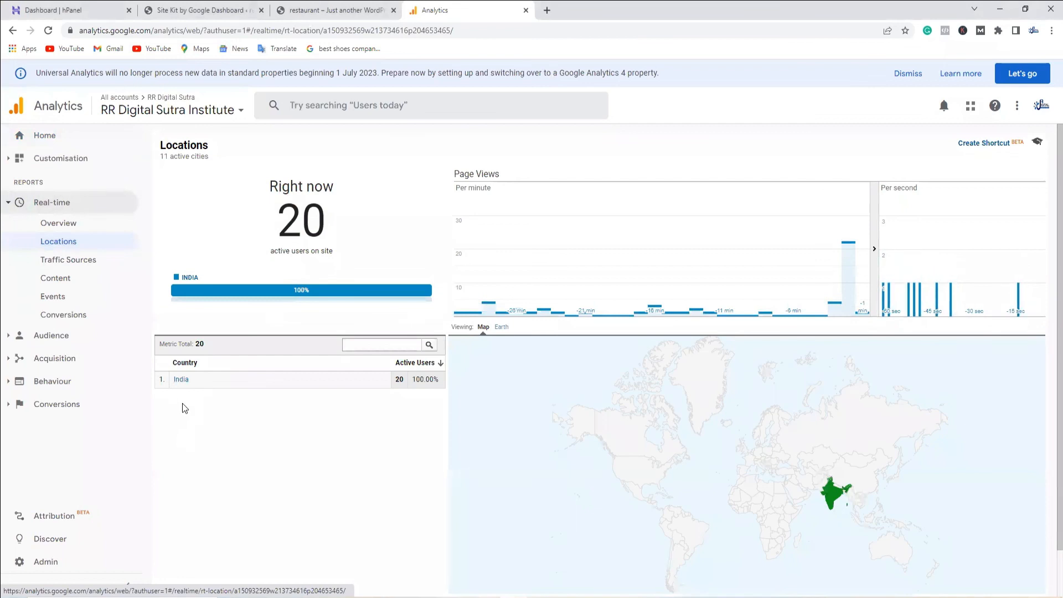
{"action": "left_click", "coordinate": [181, 380]}
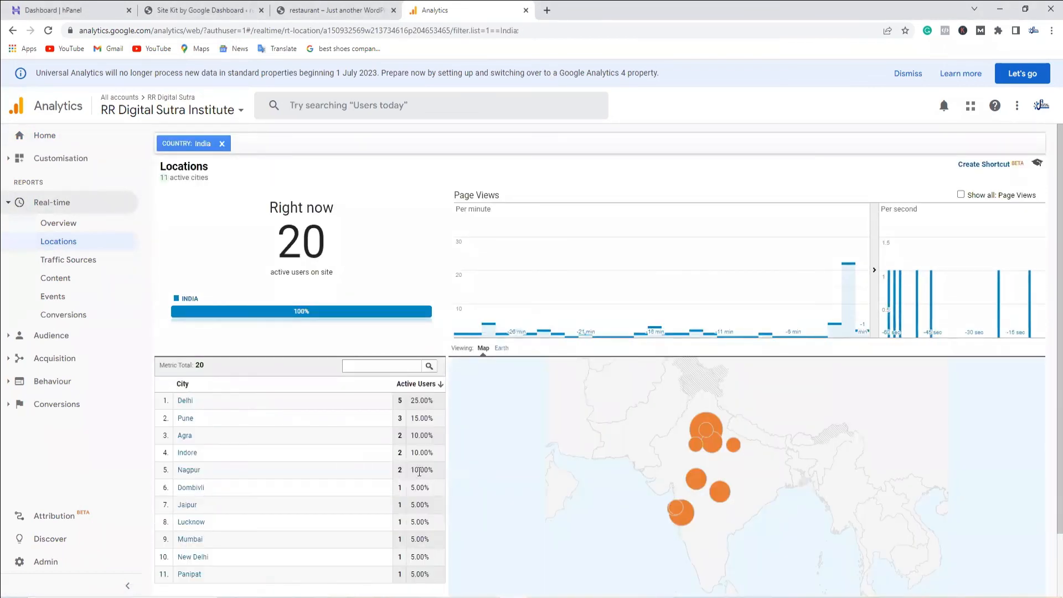
{"action": "scroll", "coordinate": [419, 471], "scroll_direction": "down", "scroll_amount": 2}
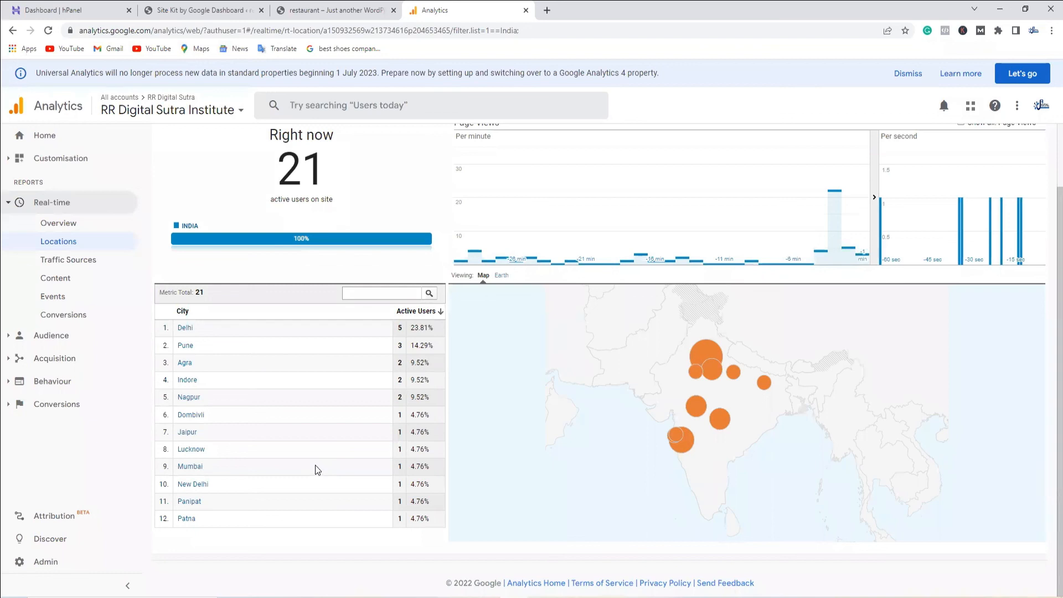
{"action": "scroll", "coordinate": [343, 420], "scroll_direction": "up", "scroll_amount": 2}
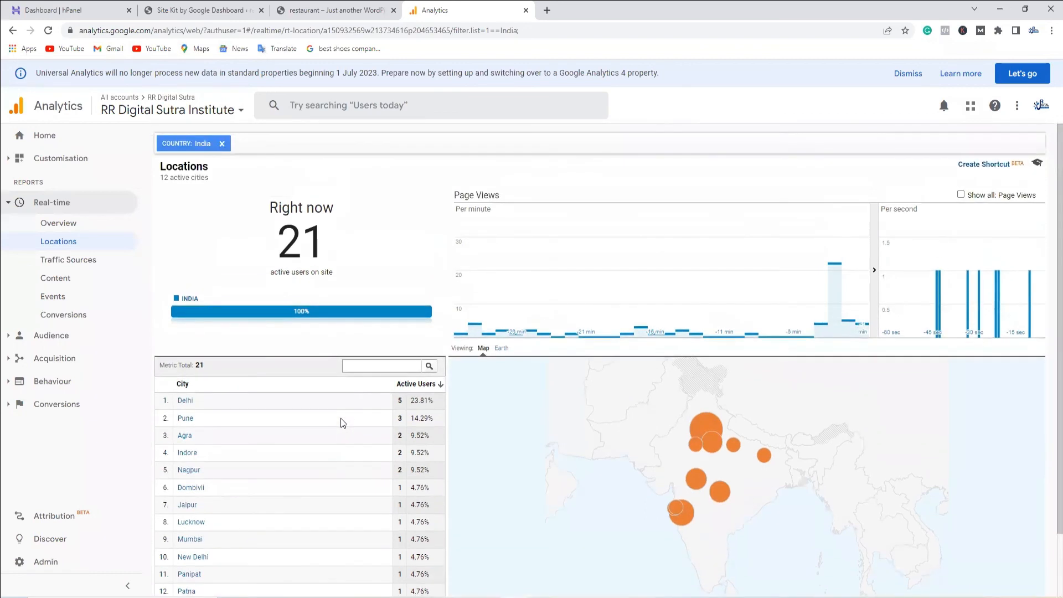
{"action": "scroll", "coordinate": [341, 417], "scroll_direction": "down", "scroll_amount": 1}
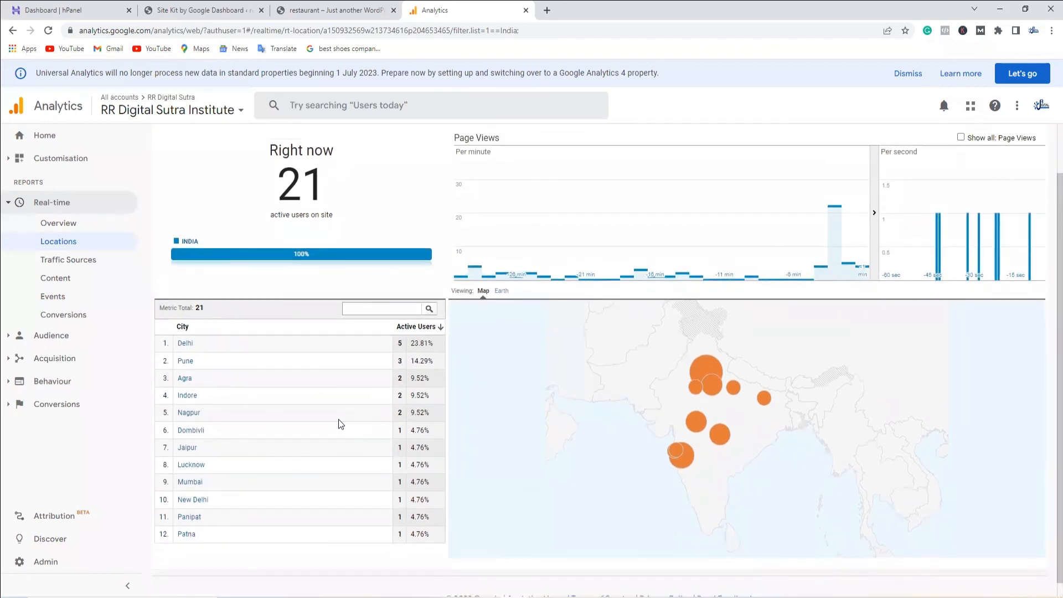
Return to the Analytics home page and look over its traffic, country, page, device, retention and Google Ads cards.
{"action": "left_click", "coordinate": [44, 136]}
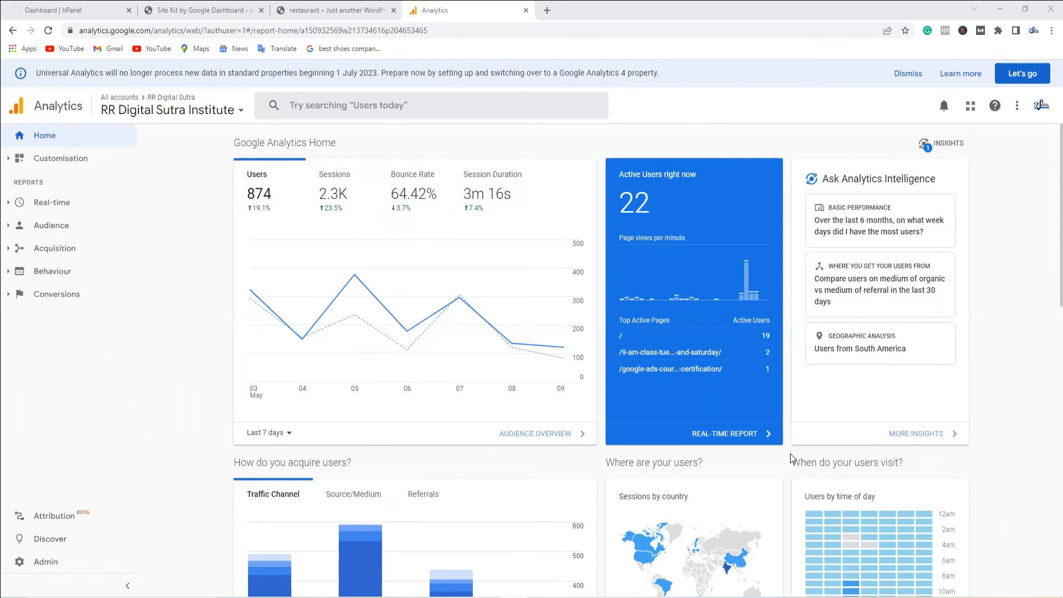
{"action": "scroll", "coordinate": [790, 453], "scroll_direction": "down", "scroll_amount": 7}
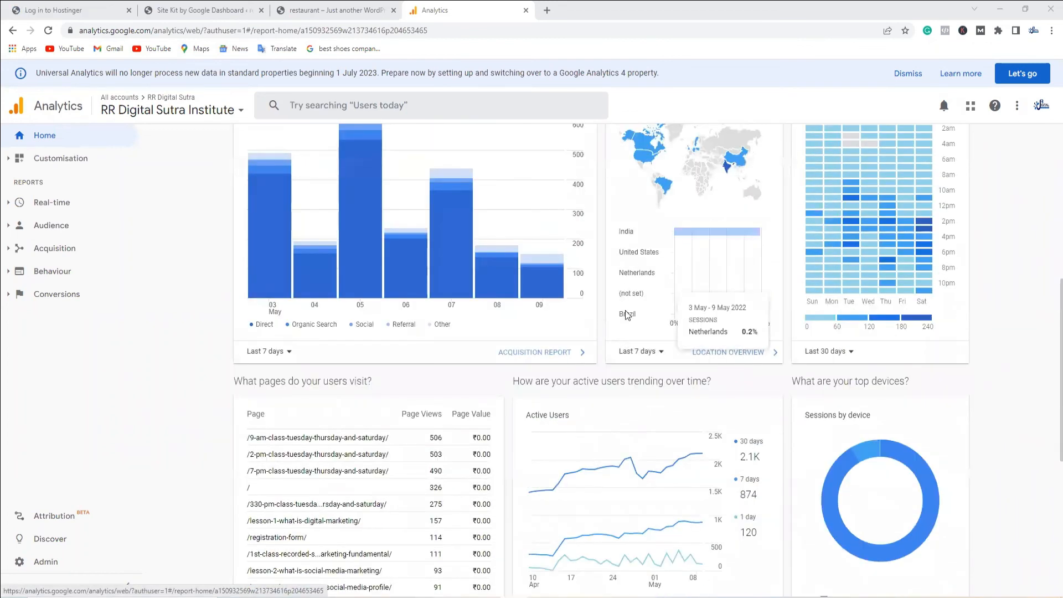
{"action": "scroll", "coordinate": [793, 335], "scroll_direction": "down", "scroll_amount": 6}
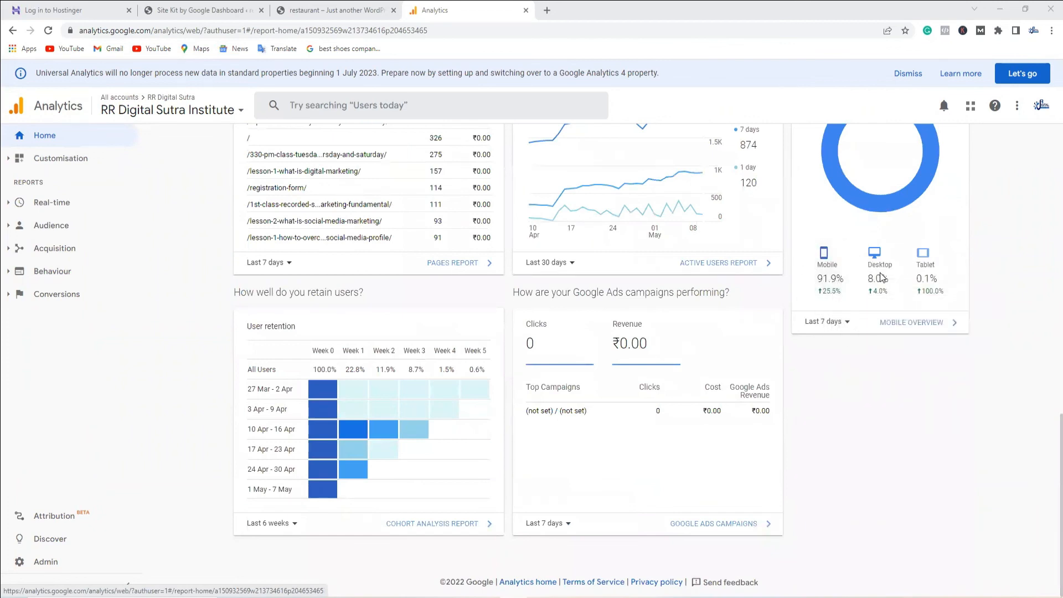
{"action": "scroll", "coordinate": [669, 435], "scroll_direction": "up", "scroll_amount": 1}
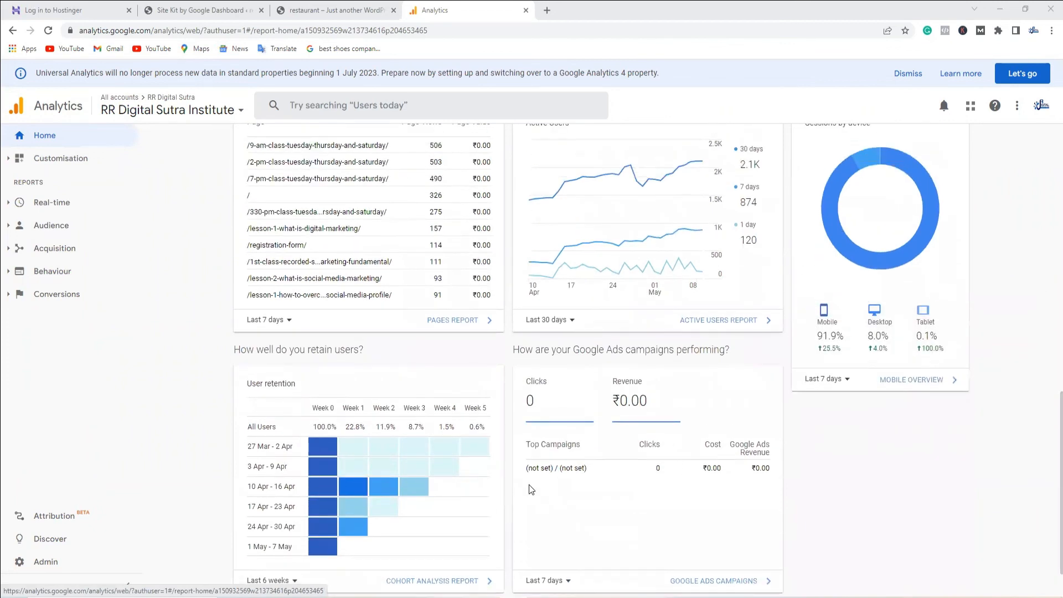
{"action": "scroll", "coordinate": [530, 484], "scroll_direction": "up", "scroll_amount": 12}
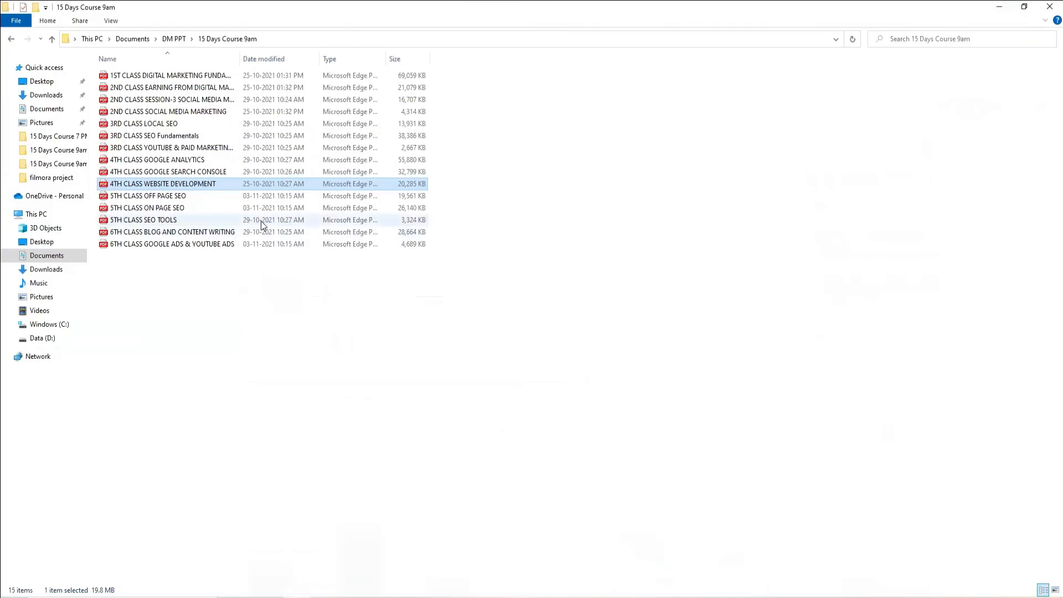
Switch to File Explorer and select the 5TH CLASS OFF PAGE SEO, ON PAGE SEO and SEO TOOLS PDFs one after another in the 15 Days Course 9am folder.
{"action": "left_click", "coordinate": [184, 197]}
{"action": "left_click", "coordinate": [187, 210]}
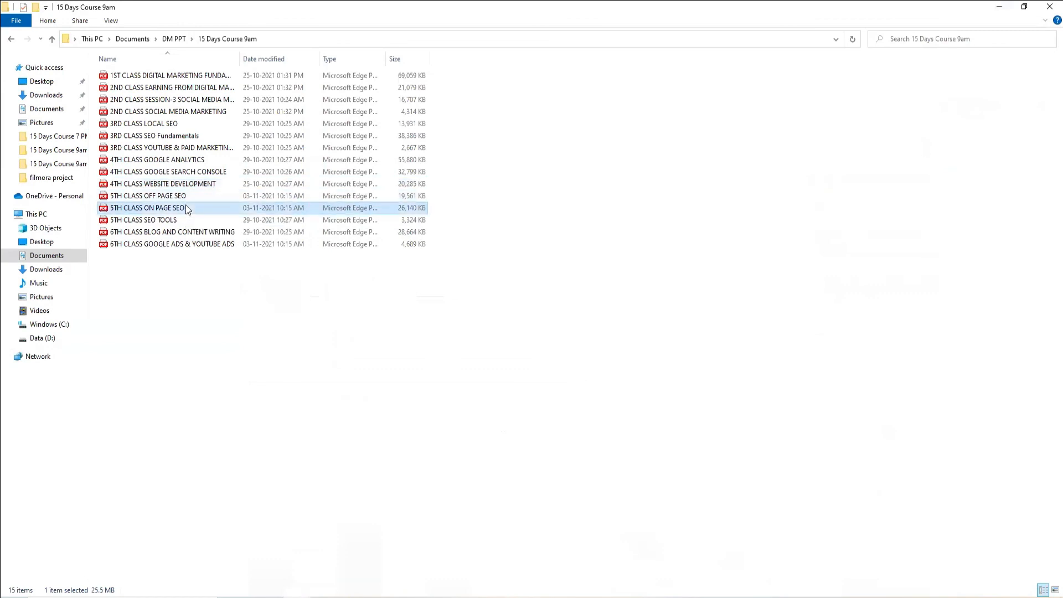
{"action": "left_click", "coordinate": [183, 220]}
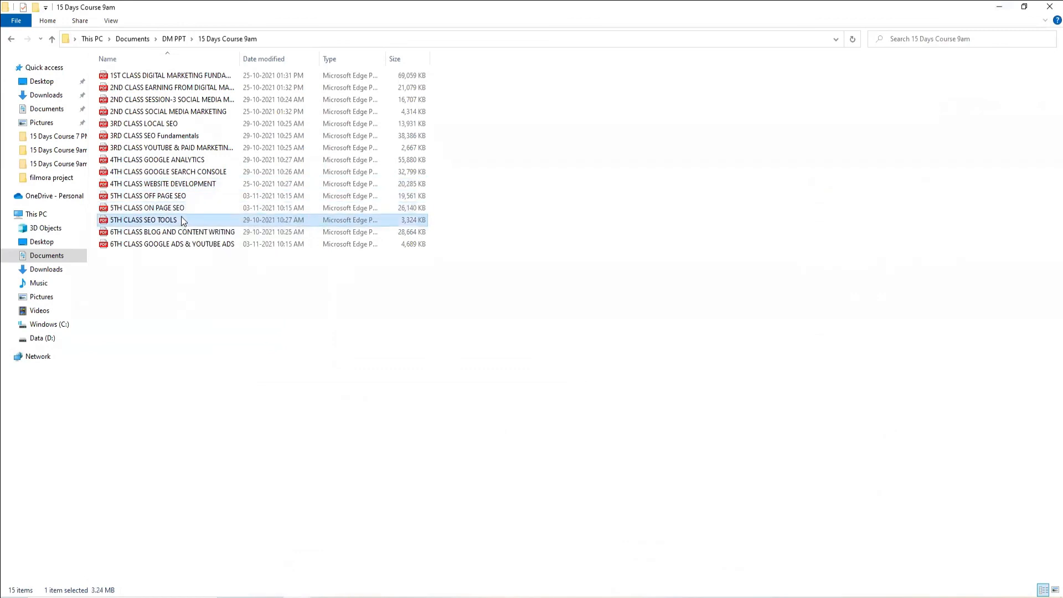